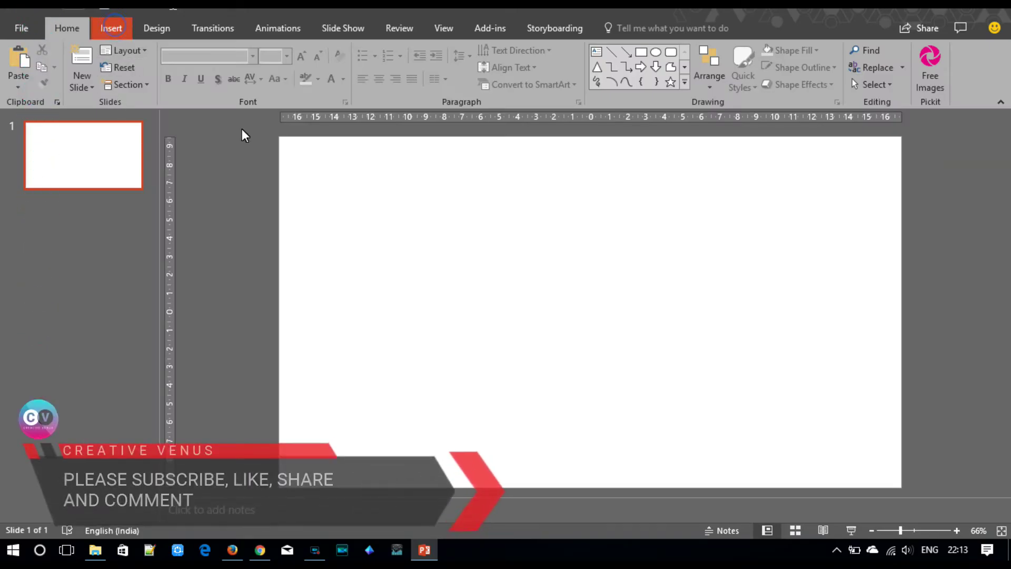
# - Draw a rectangle from the slide's top-left corner to its bottom-right corner so it covers the whole slide
pyautogui.click(112, 28)
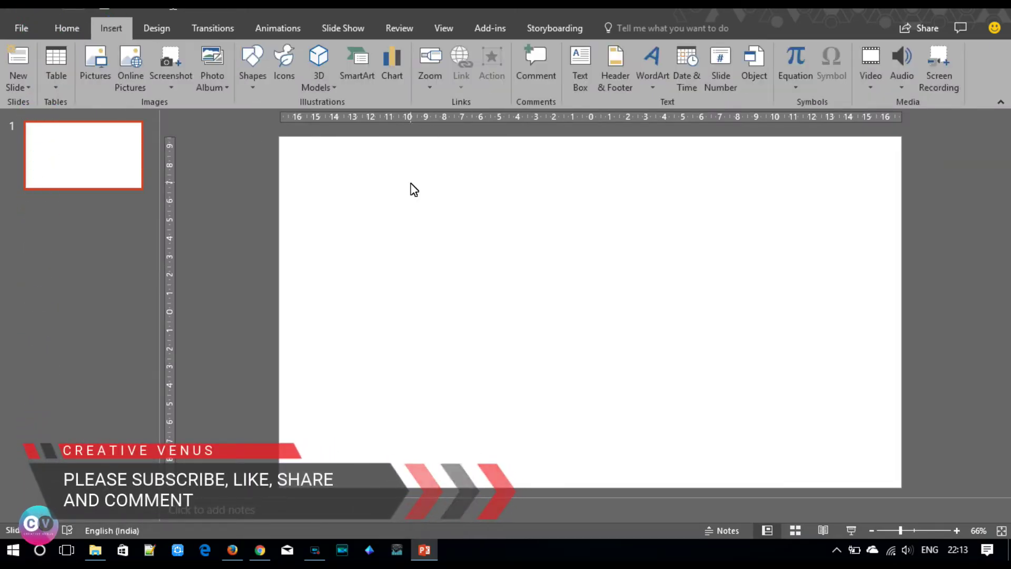
pyautogui.click(253, 85)
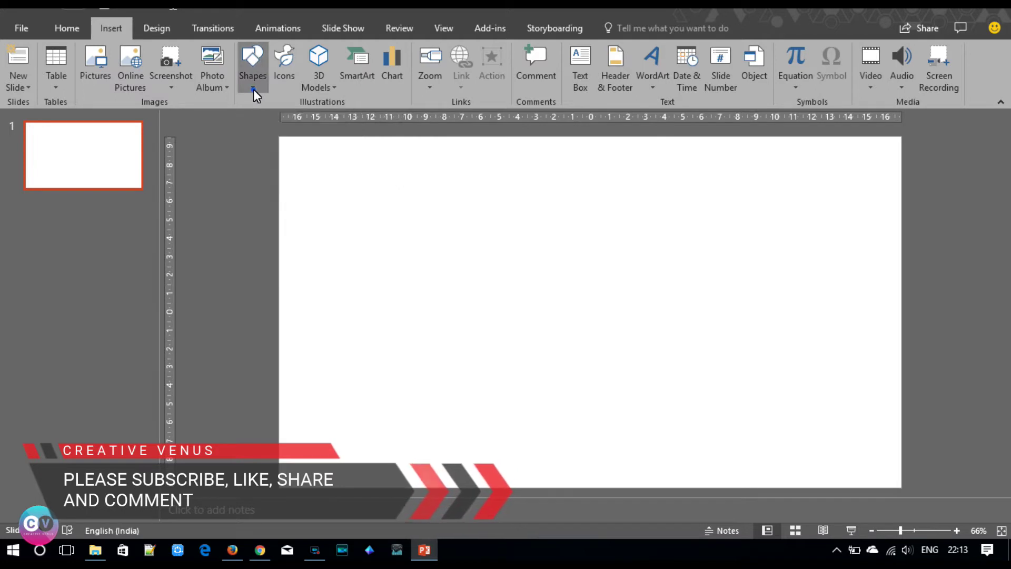
pyautogui.click(291, 118)
pyautogui.moveTo(279, 138)
pyautogui.mouseDown()
pyautogui.moveTo(503, 284)
pyautogui.moveTo(901, 488)
pyautogui.mouseUp()
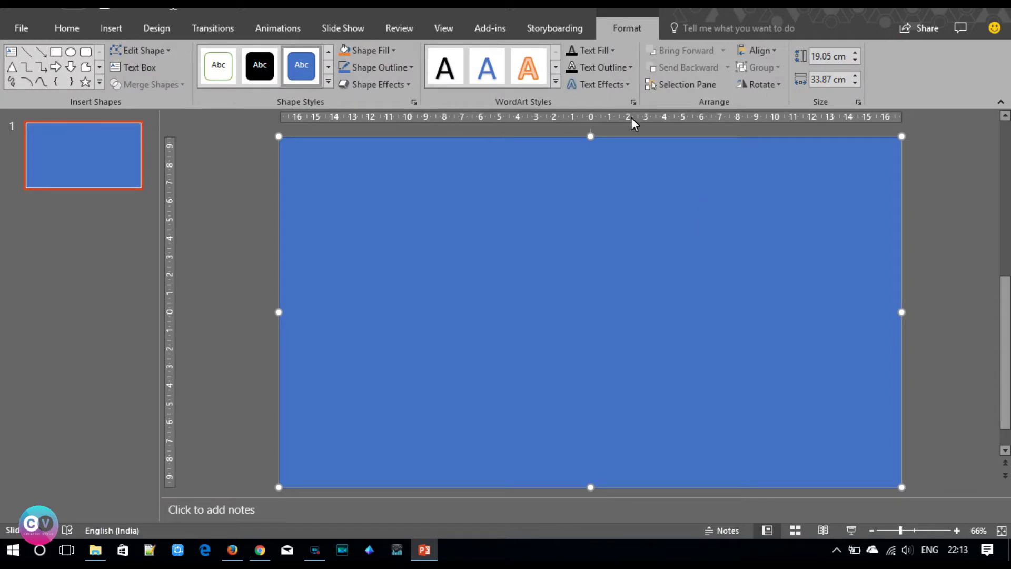
# - Remove the rectangle's outline and switch its fill to a gradient fill
pyautogui.click(399, 67)
pyautogui.click(380, 198)
pyautogui.rightClick(378, 193)
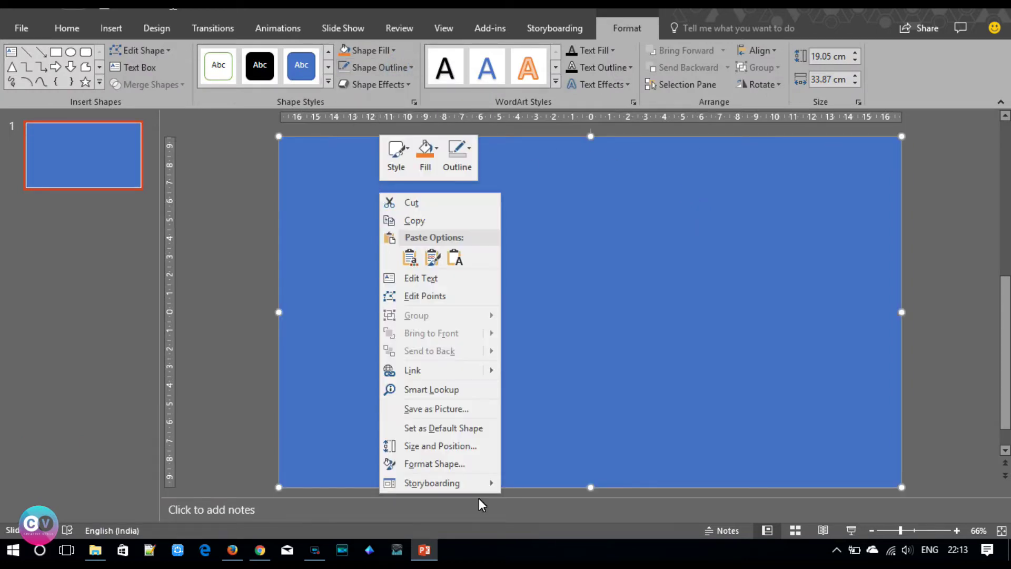
pyautogui.click(459, 465)
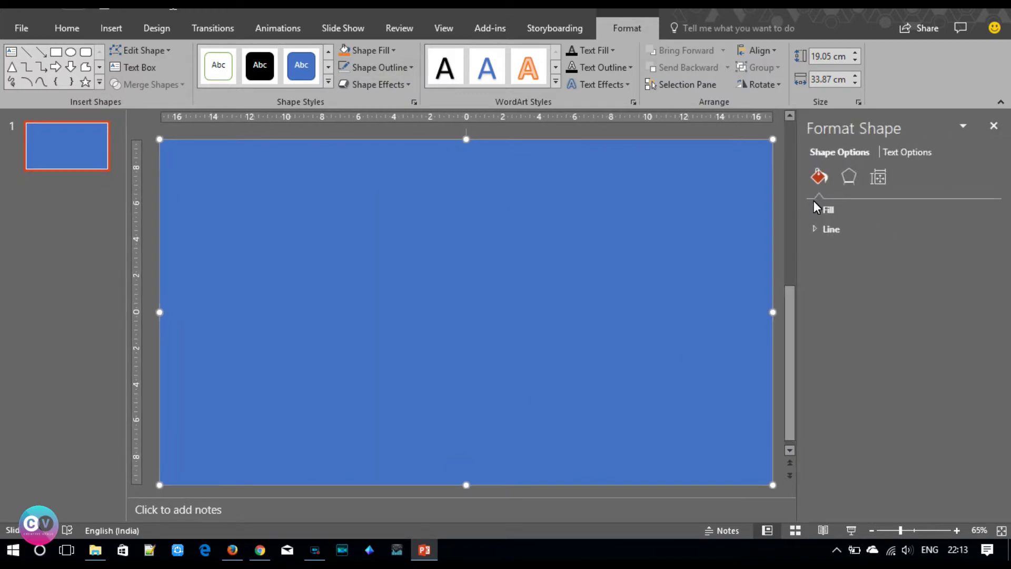
pyautogui.click(817, 211)
pyautogui.click(858, 265)
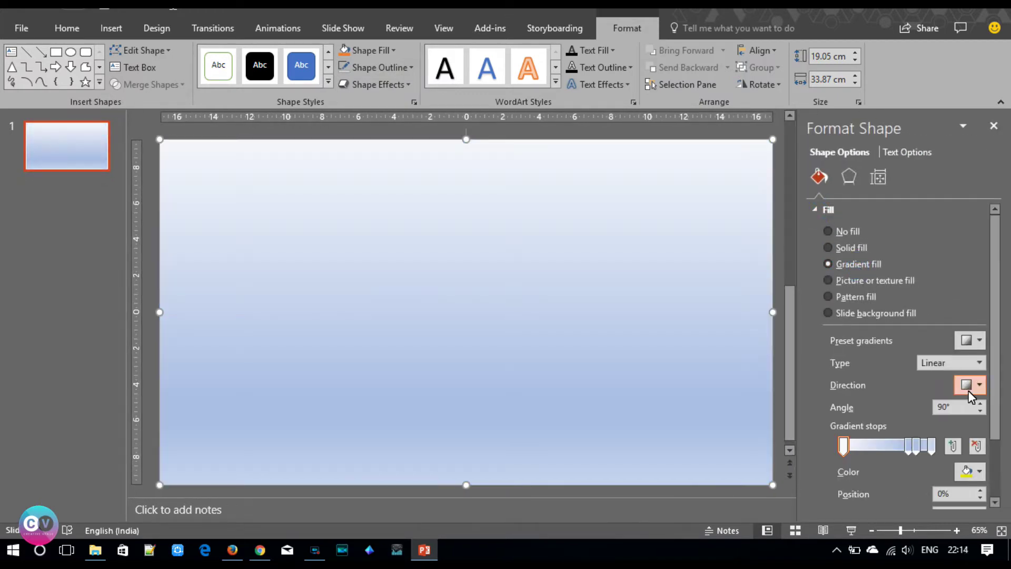
# - Remove the extra gradient stops and make the left stop light cyan
pyautogui.click(974, 450)
pyautogui.click(975, 451)
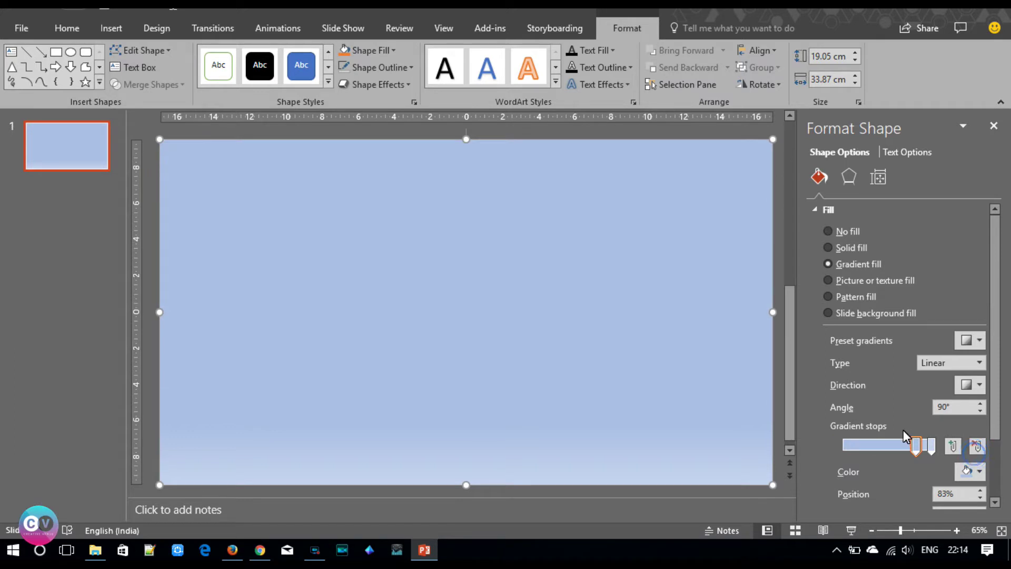
pyautogui.moveTo(917, 446); pyautogui.dragTo(843, 445)
pyautogui.click(972, 472)
pyautogui.click(951, 445)
pyautogui.click(415, 141)
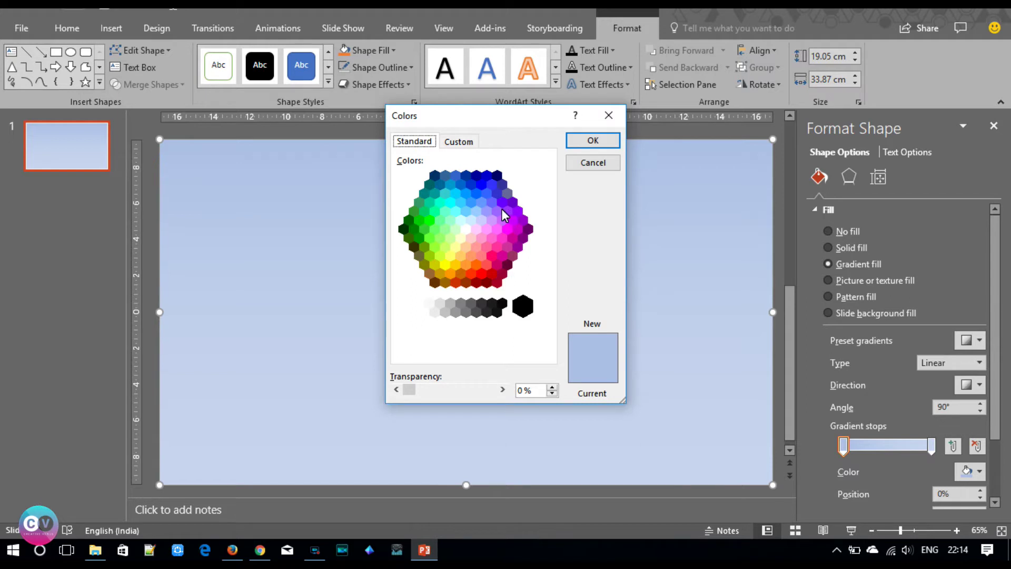
pyautogui.click(460, 203)
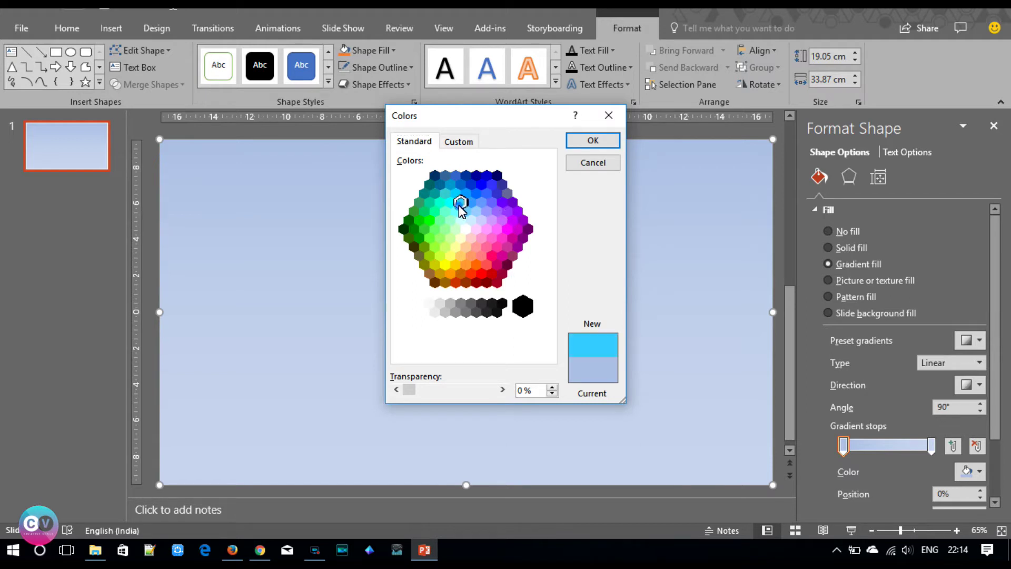
pyautogui.click(610, 140)
# - Set the right gradient stop to deep blue
pyautogui.click(930, 447)
pyautogui.click(970, 472)
pyautogui.click(937, 439)
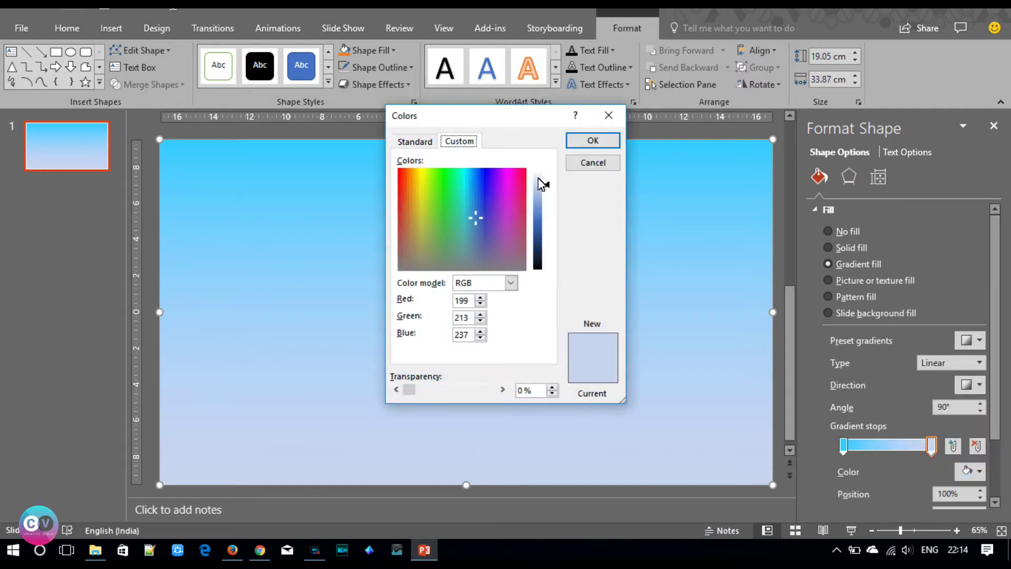
pyautogui.click(431, 141)
pyautogui.click(481, 184)
pyautogui.click(485, 194)
pyautogui.click(481, 182)
pyautogui.click(594, 140)
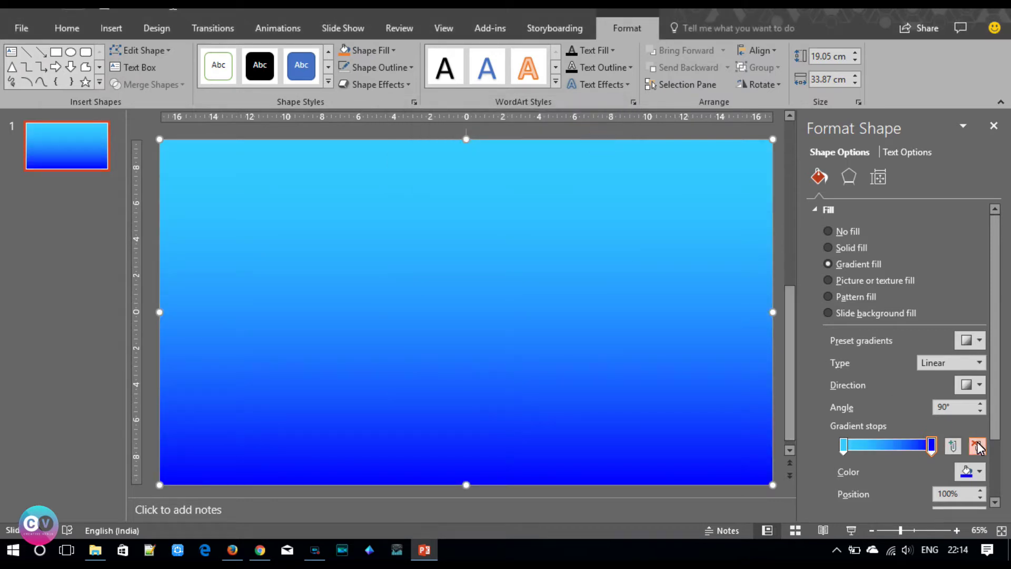
# - Reverse the gradient so deep blue leads, remove the middle stop, and set a 45° diagonal direction
pyautogui.moveTo(931, 447)
pyautogui.mouseDown()
pyautogui.moveTo(853, 446)
pyautogui.moveTo(972, 455)
pyautogui.mouseUp()
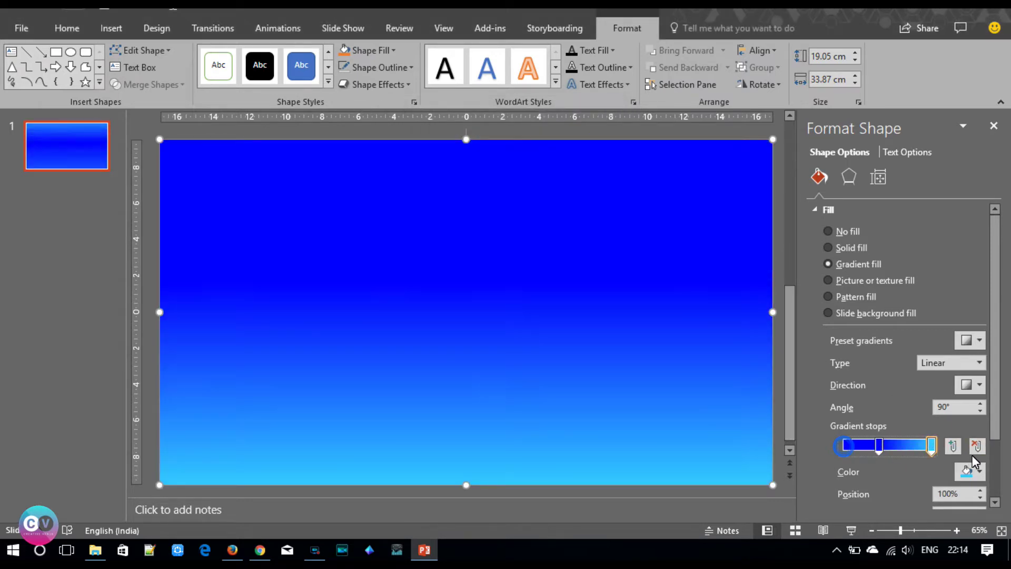
pyautogui.moveTo(879, 446); pyautogui.dragTo(788, 446)
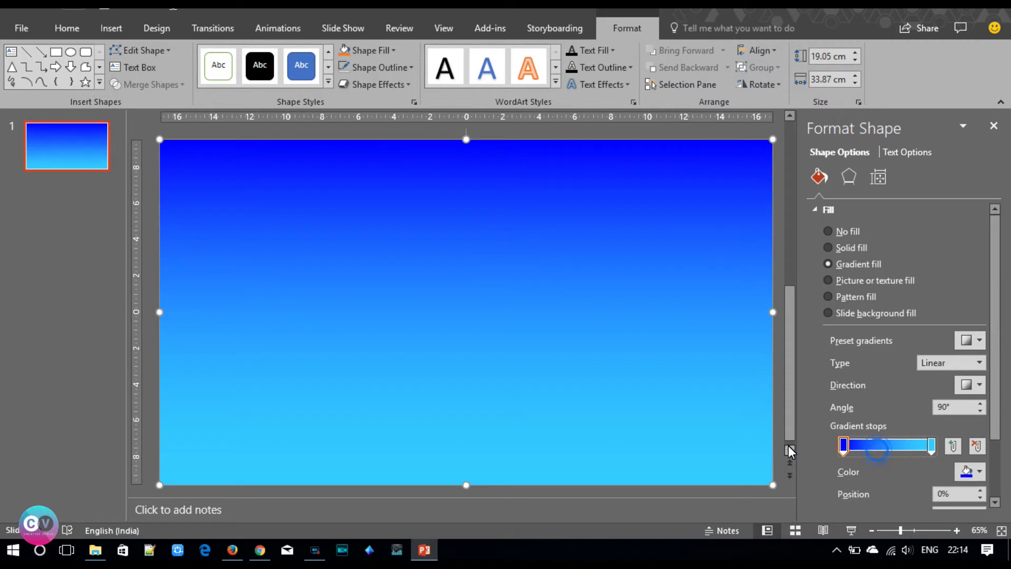
pyautogui.click(980, 389)
pyautogui.click(958, 409)
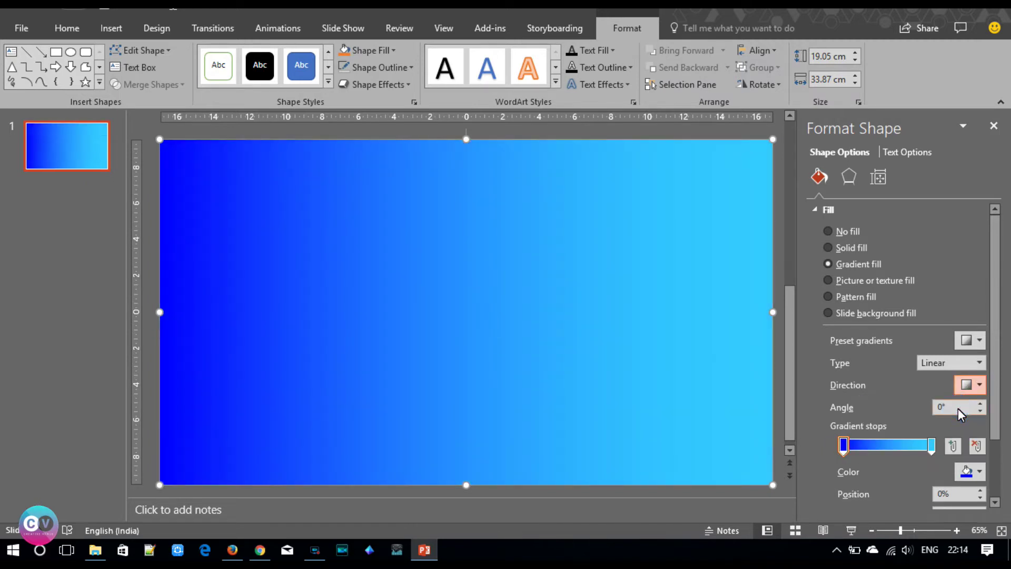
pyautogui.click(779, 374)
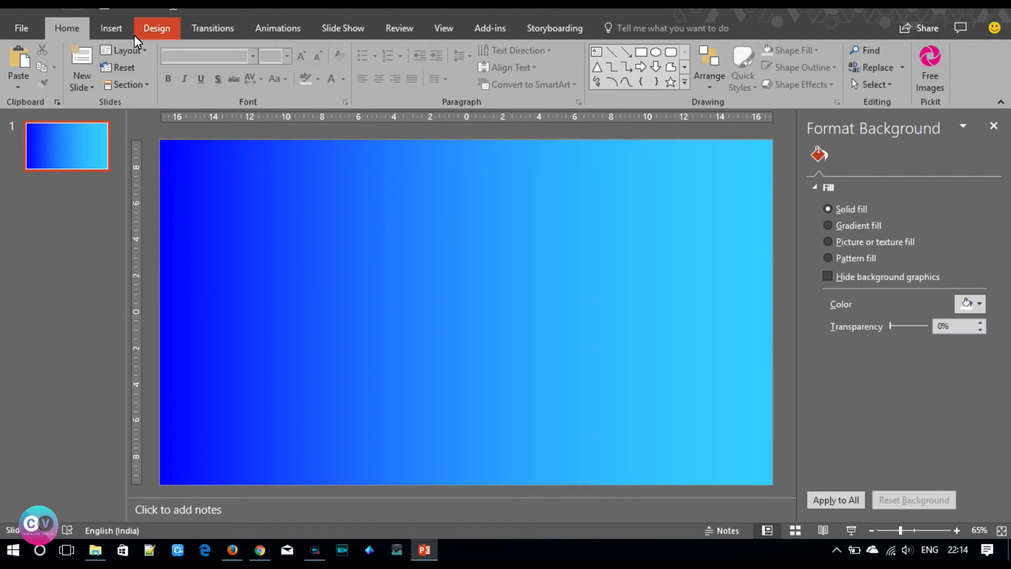
pyautogui.click(745, 311)
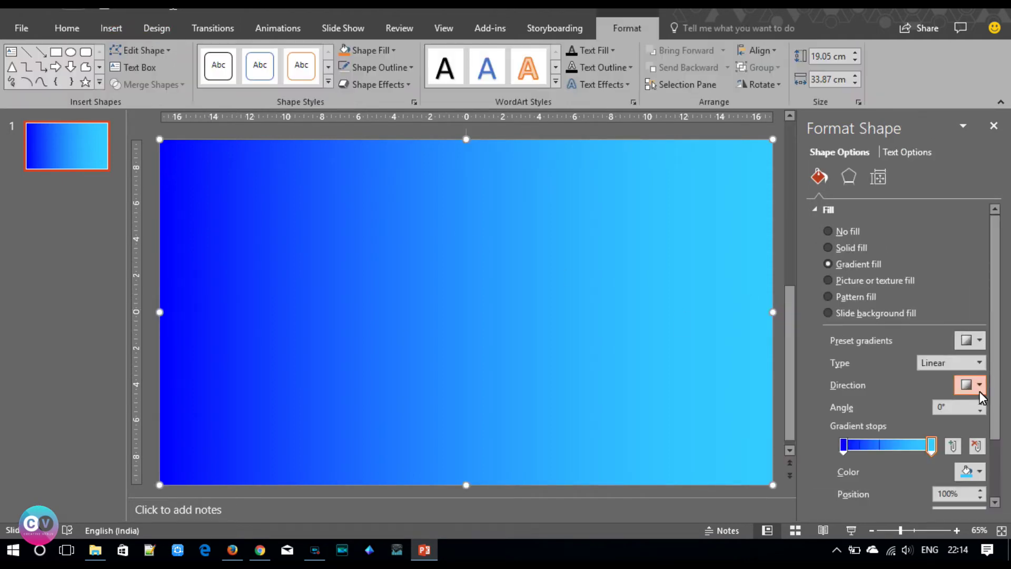
pyautogui.click(976, 385)
pyautogui.click(870, 409)
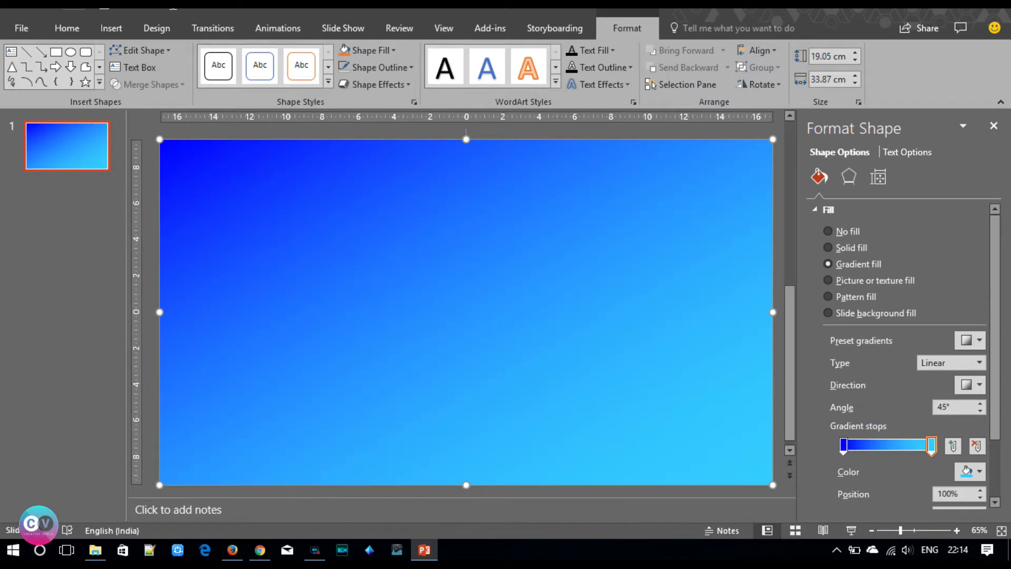
pyautogui.press('Escape')
pyautogui.click(112, 28)
pyautogui.click(253, 68)
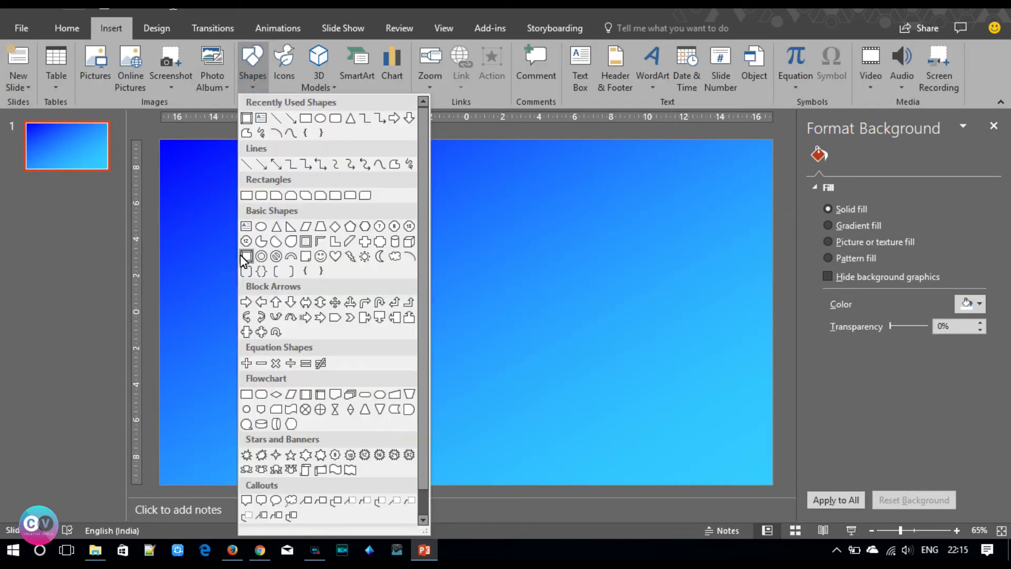
# - Draw a Frame shape across the whole slide, thin its border, and give it a gradient fill
pyautogui.click(244, 257)
pyautogui.click(251, 90)
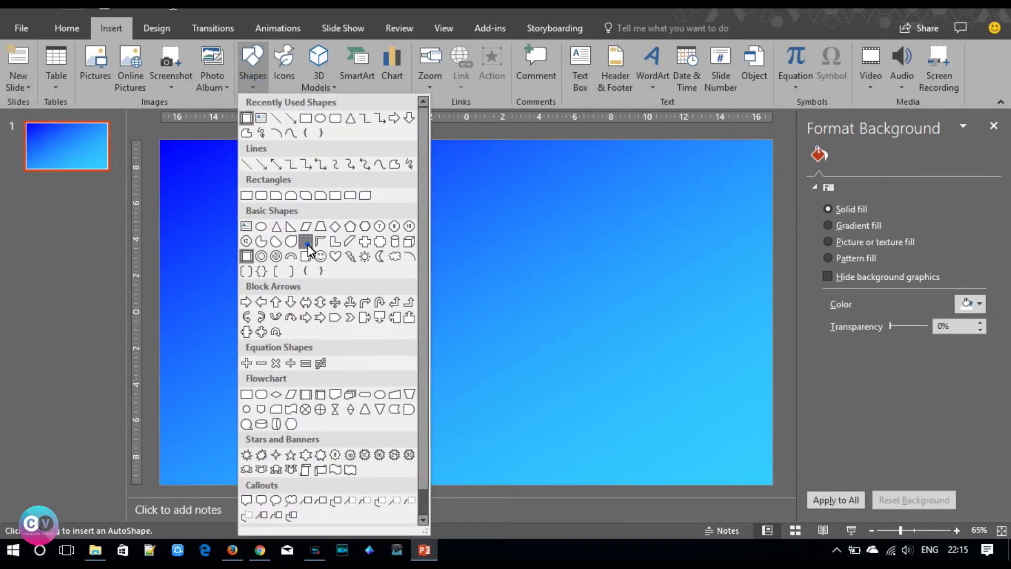
pyautogui.click(295, 243)
pyautogui.moveTo(160, 147); pyautogui.dragTo(773, 487)
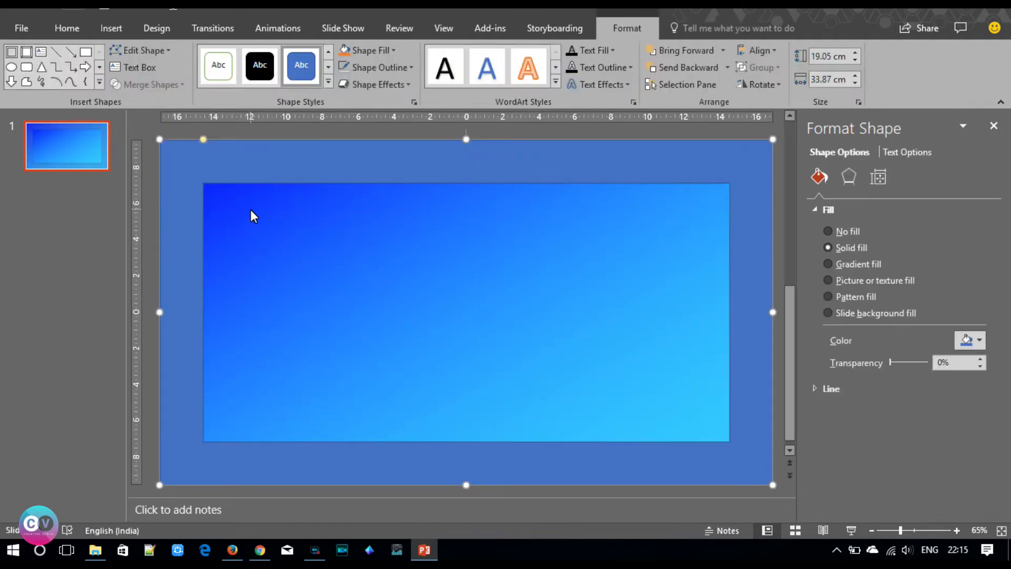
pyautogui.moveTo(163, 139); pyautogui.dragTo(167, 139)
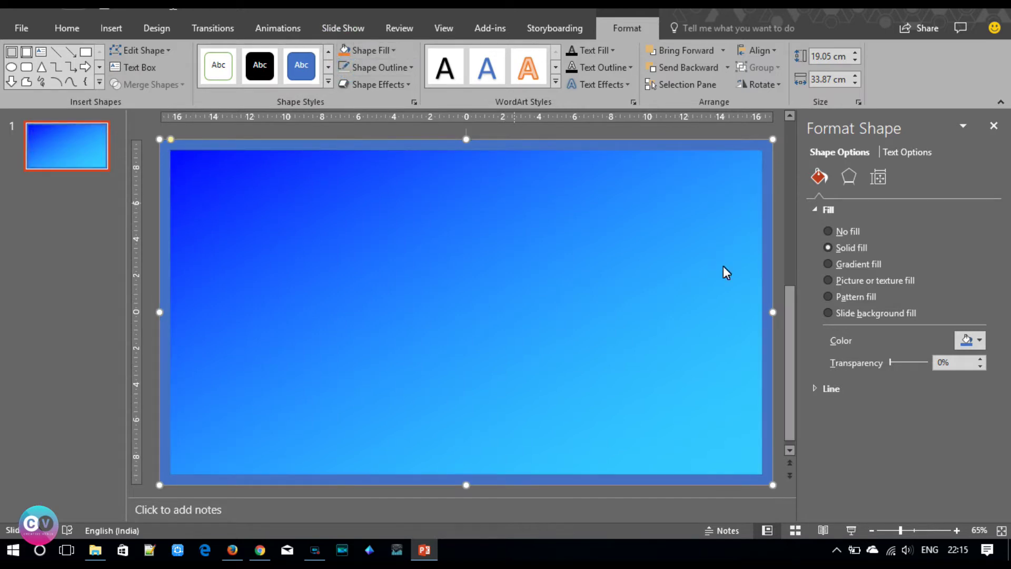
pyautogui.click(862, 264)
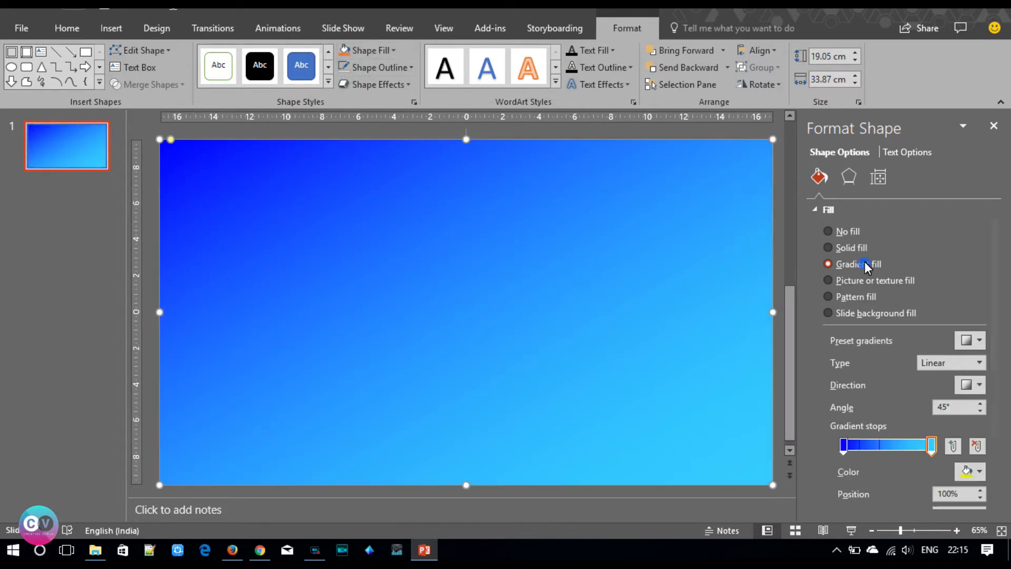
# - Add four stops to the frame's gradient and make the first stop white
pyautogui.click(857, 448)
pyautogui.click(881, 447)
pyautogui.click(907, 445)
pyautogui.click(920, 445)
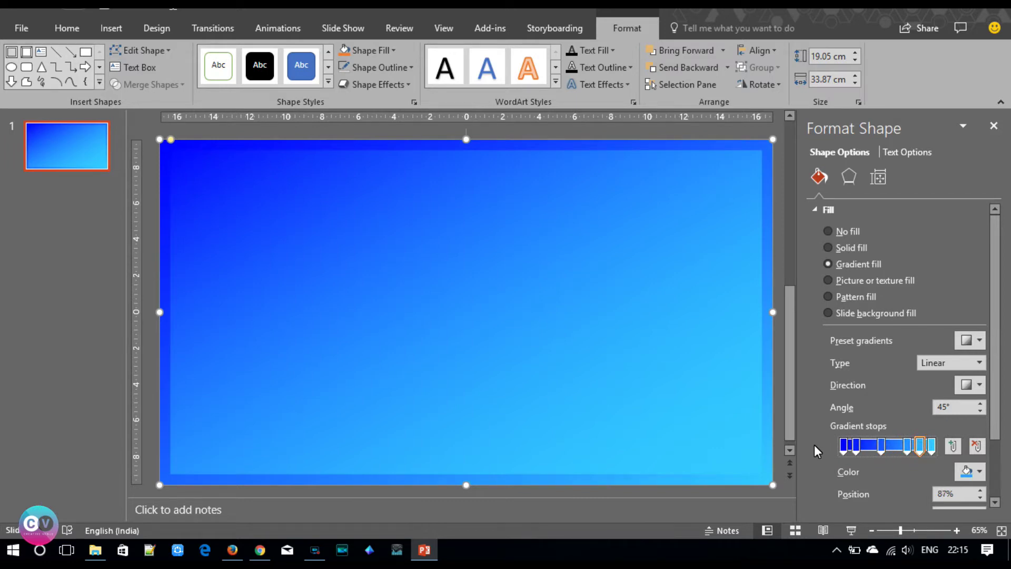
pyautogui.click(843, 452)
pyautogui.click(975, 473)
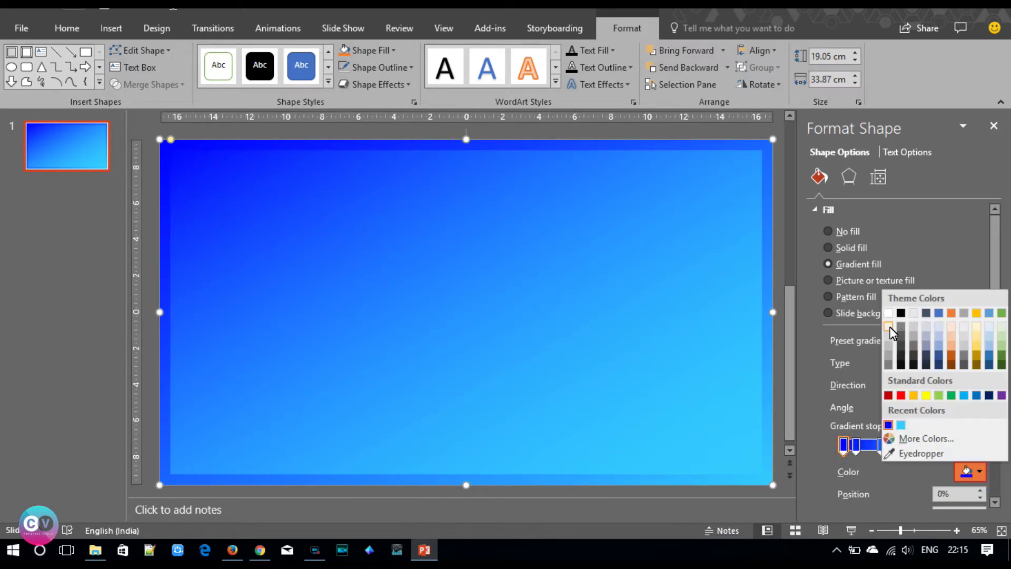
pyautogui.click(889, 327)
# - Colour the 15% stop grey and the 43% and 73% stops white
pyautogui.click(856, 446)
pyautogui.click(971, 472)
pyautogui.click(890, 361)
pyautogui.click(881, 446)
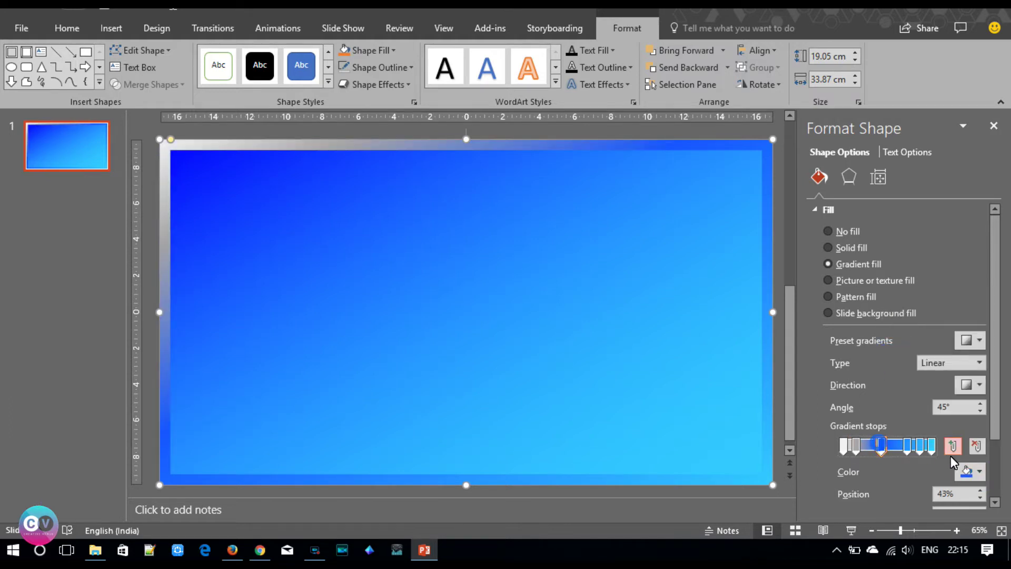
pyautogui.click(971, 471)
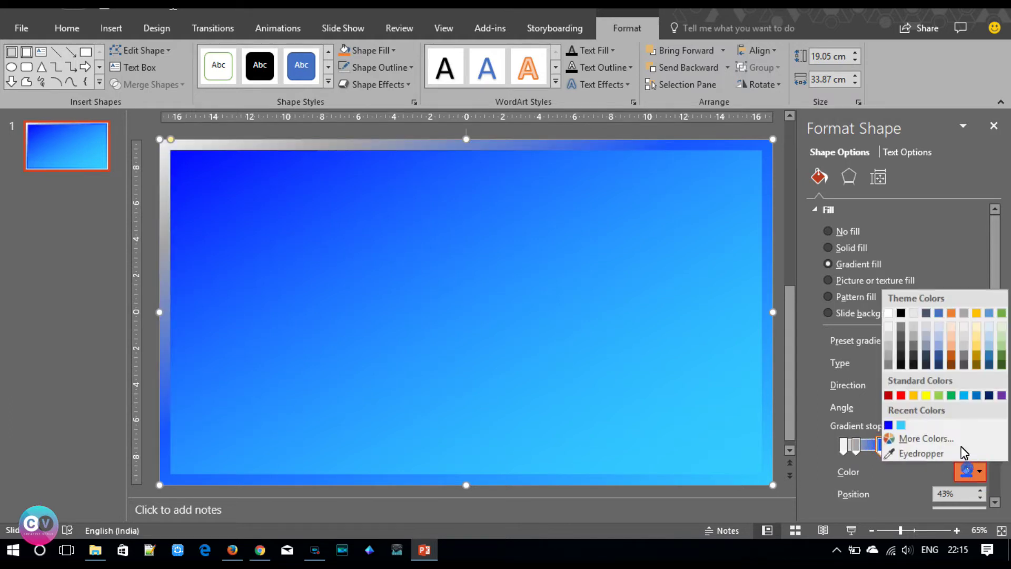
pyautogui.click(890, 314)
pyautogui.click(908, 445)
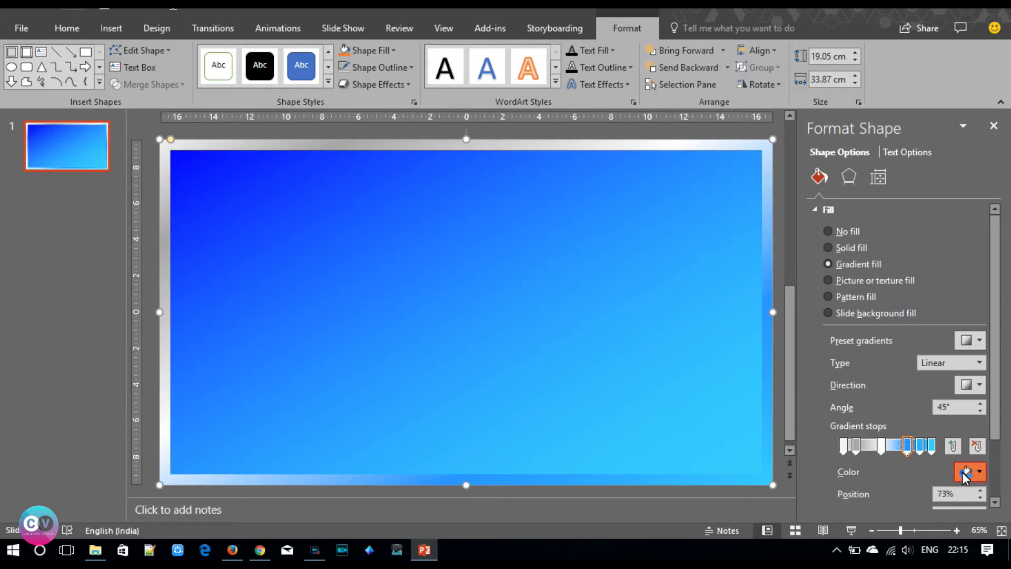
pyautogui.click(967, 471)
pyautogui.click(890, 314)
# - Give the 87% stop light grey and the last stop a light colour
pyautogui.click(923, 445)
pyautogui.click(969, 472)
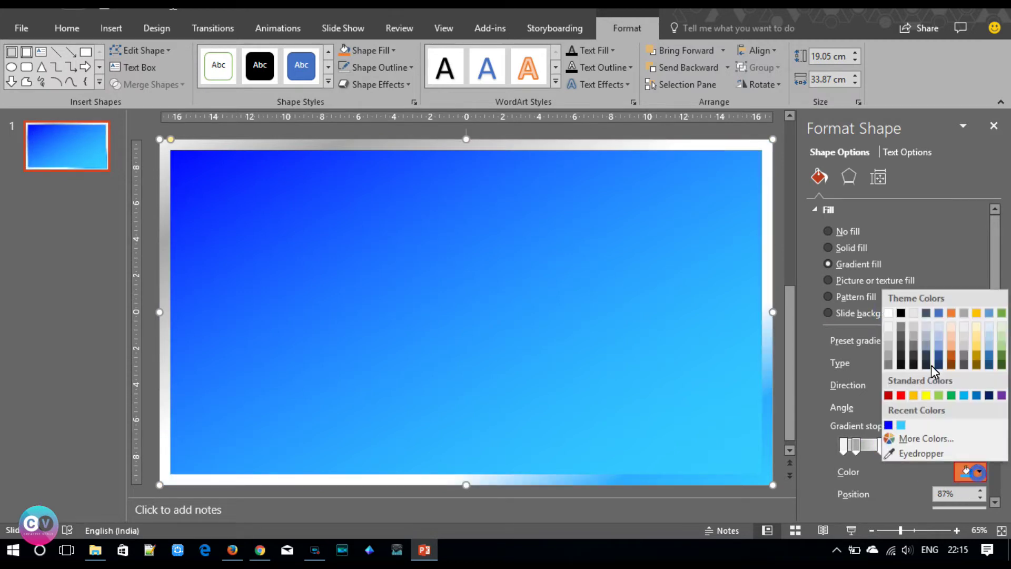
pyautogui.click(890, 353)
pyautogui.click(931, 445)
pyautogui.click(970, 473)
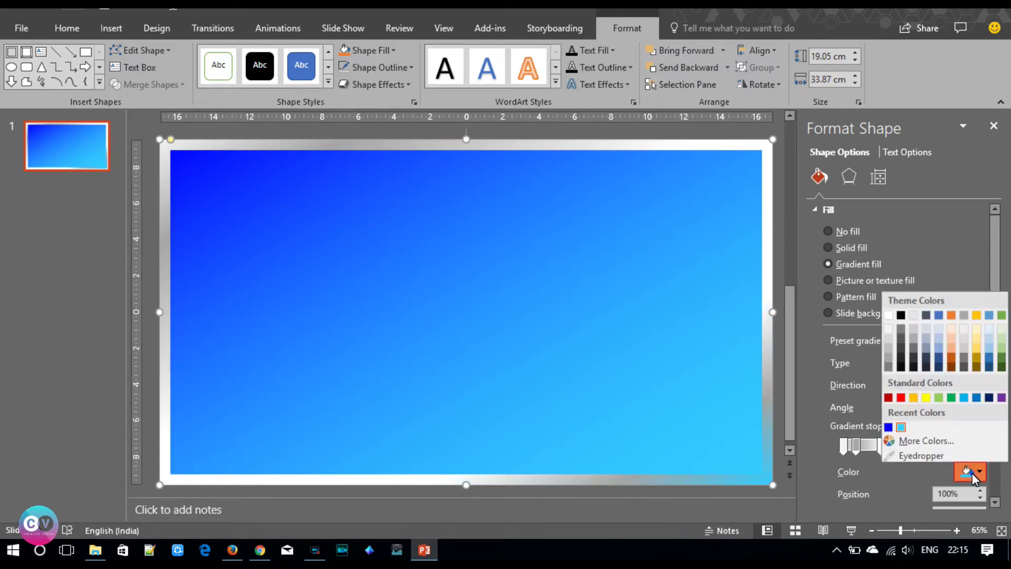
pyautogui.click(889, 326)
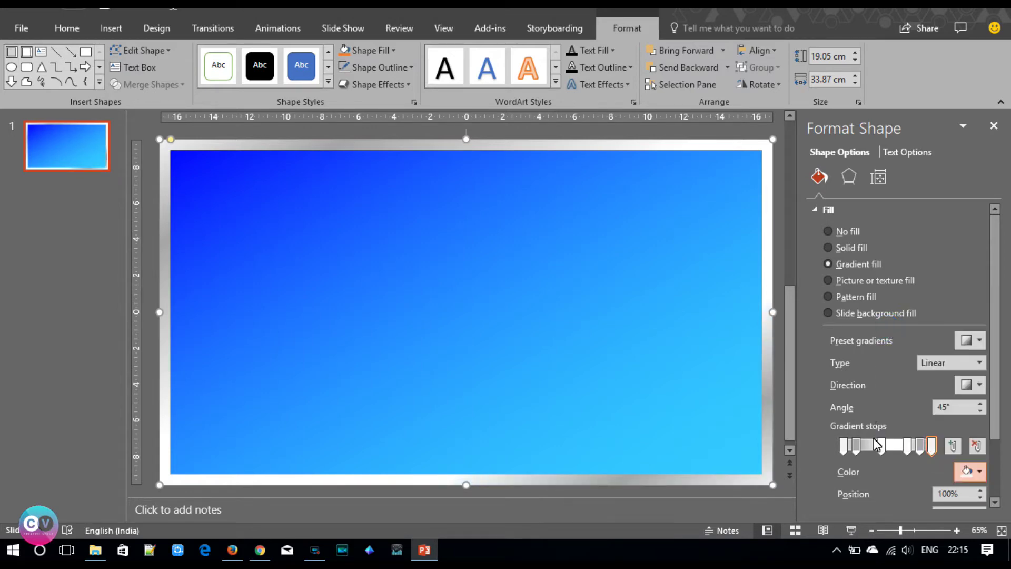
# - Shift the middle silver stops so they sit near 68% and 89%
pyautogui.moveTo(881, 447); pyautogui.dragTo(873, 448)
pyautogui.click(855, 445)
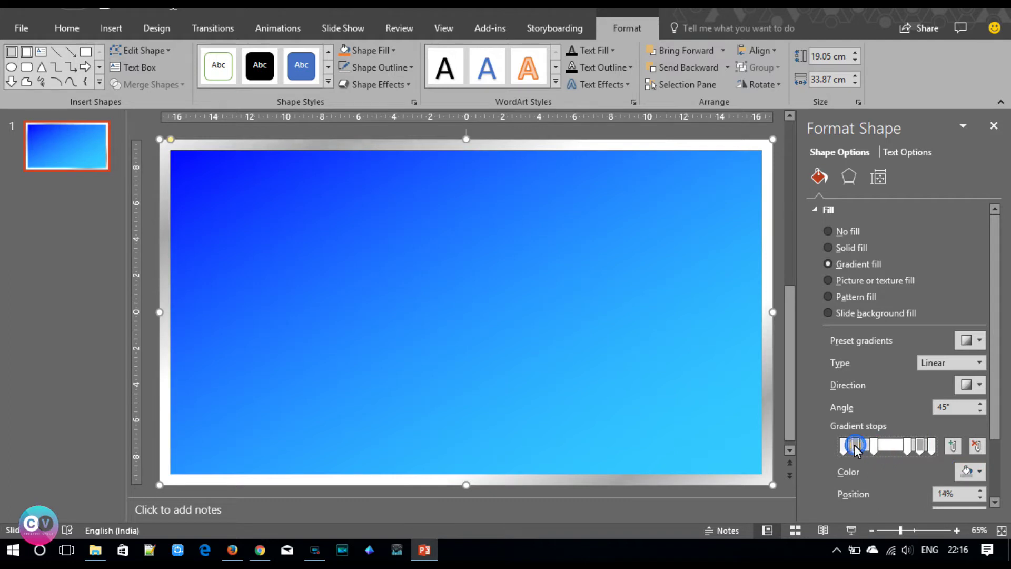
pyautogui.click(903, 447)
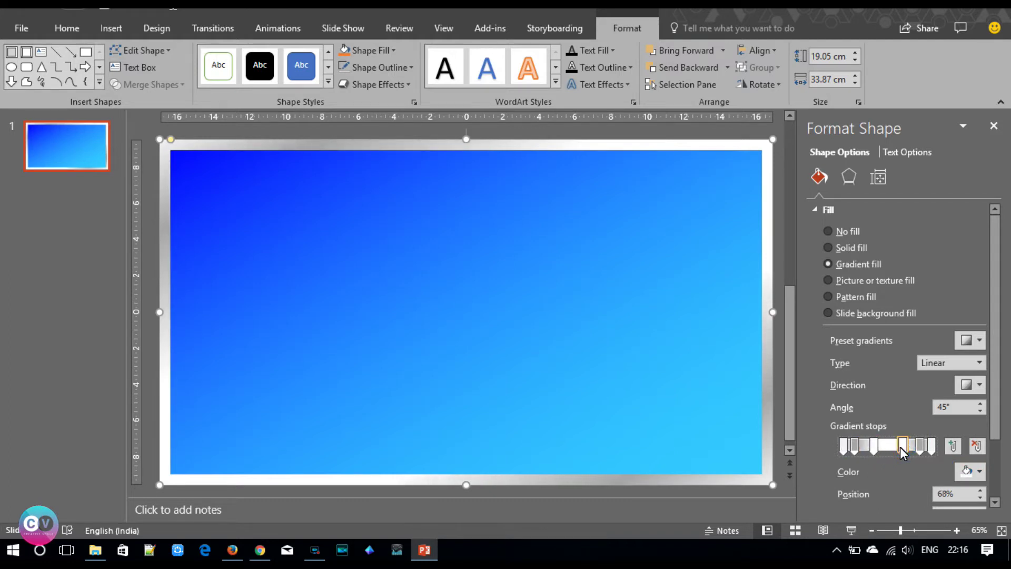
pyautogui.click(919, 447)
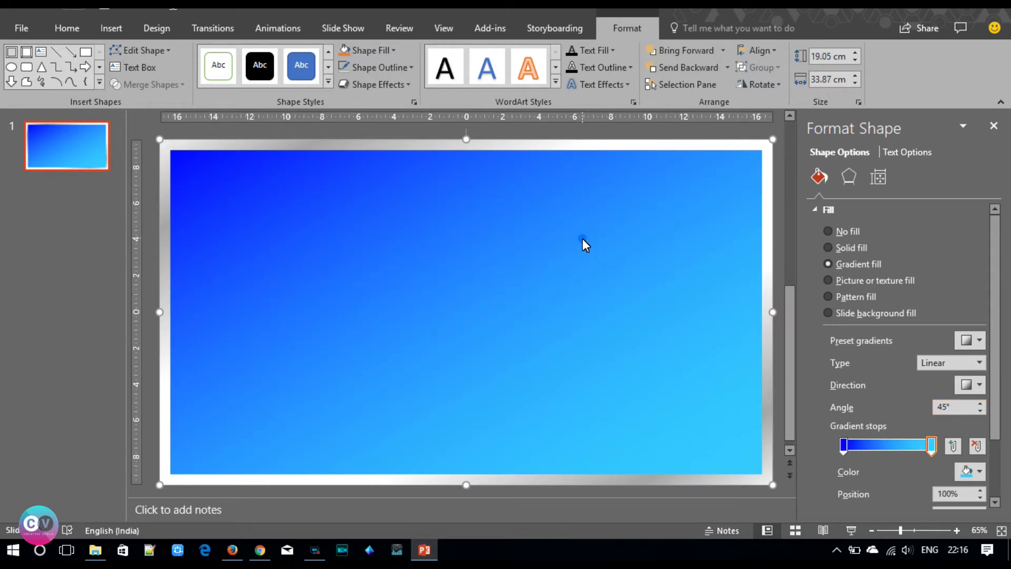
# - Apply a dark 3-D Format material to the silver frame, then deselect it
pyautogui.click(849, 177)
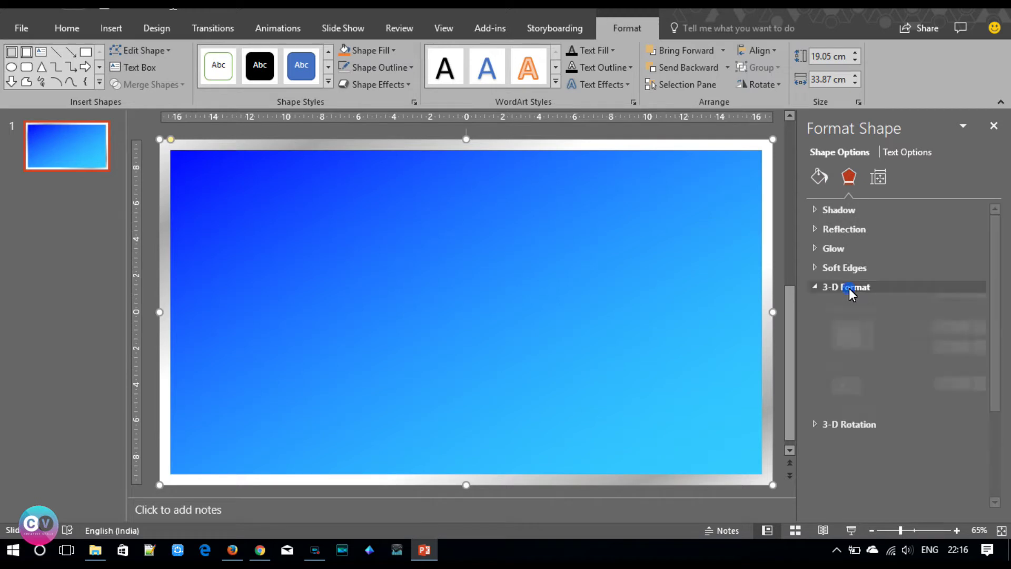
pyautogui.click(848, 288)
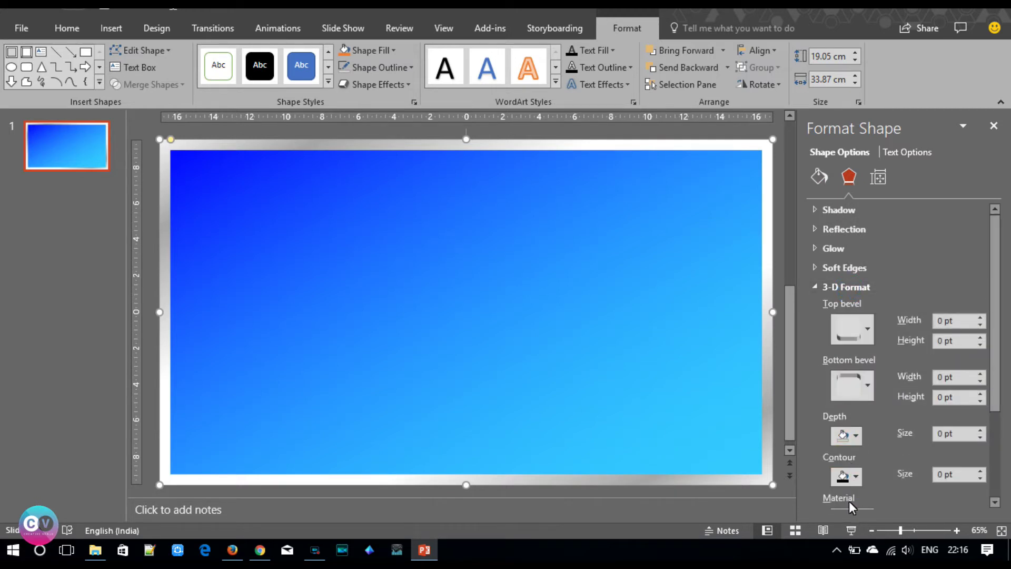
pyautogui.scroll(-2, 999, 413)
pyautogui.click(844, 476)
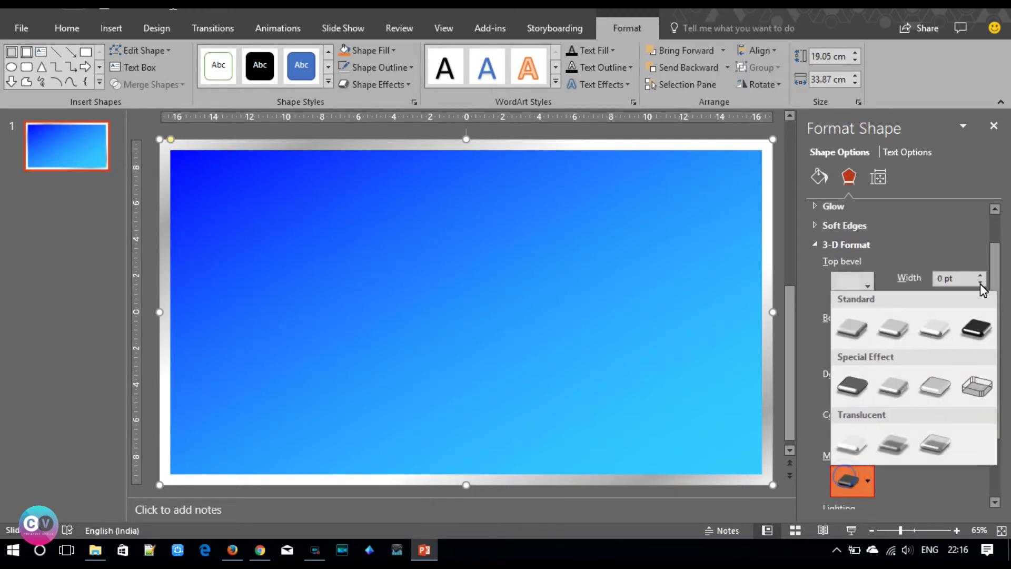
pyautogui.click(977, 331)
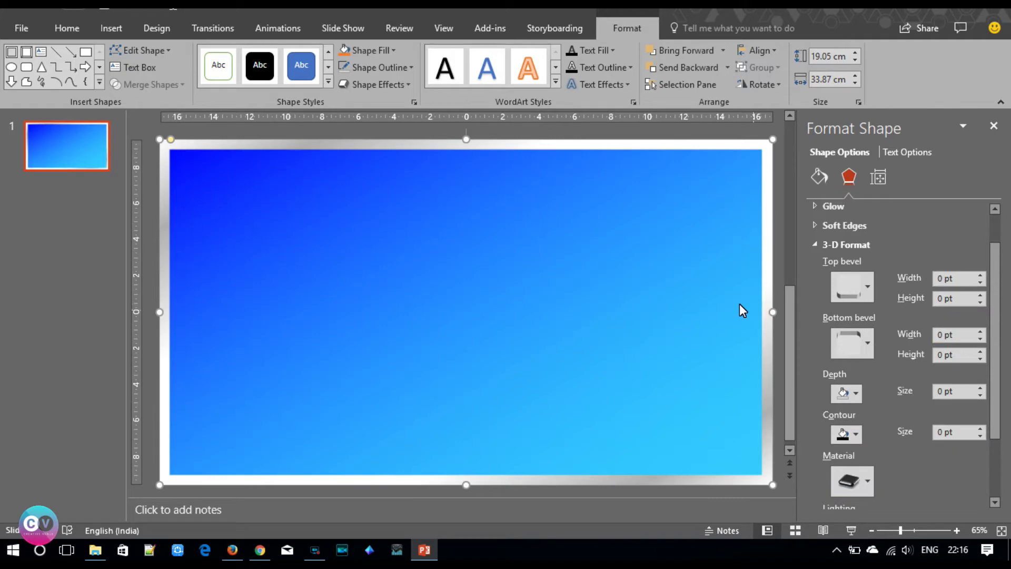
pyautogui.click(154, 213)
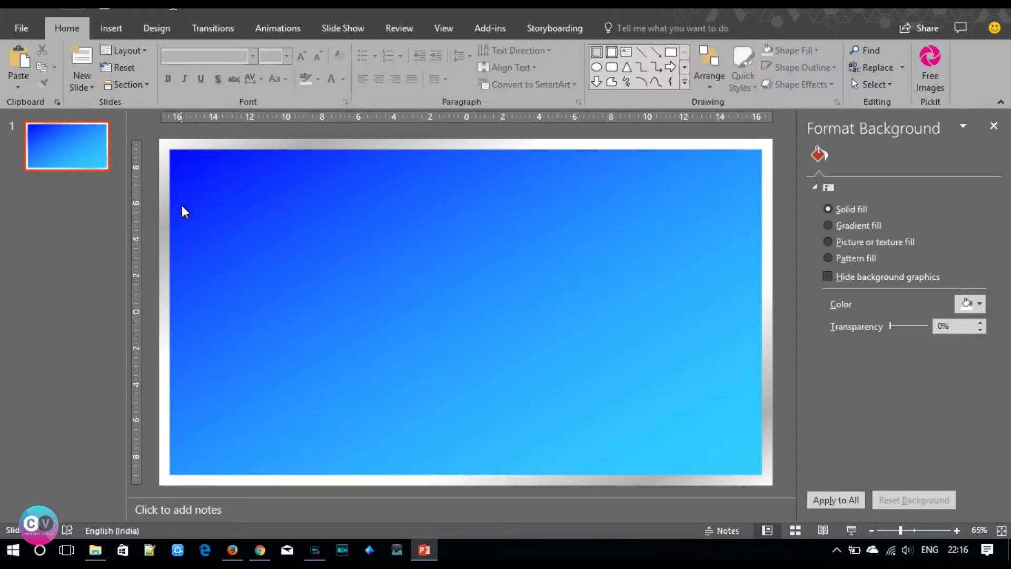
# - Shrink the blue rectangle from its top-left corner and top edge to 18.28 × 32.88 cm
pyautogui.click(226, 222)
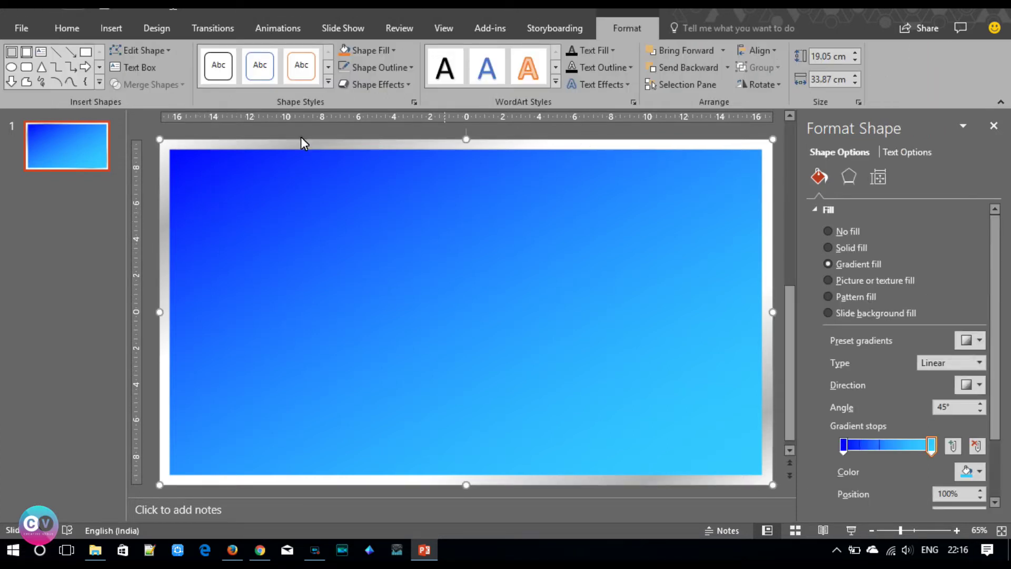
pyautogui.moveTo(154, 140); pyautogui.dragTo(169, 154)
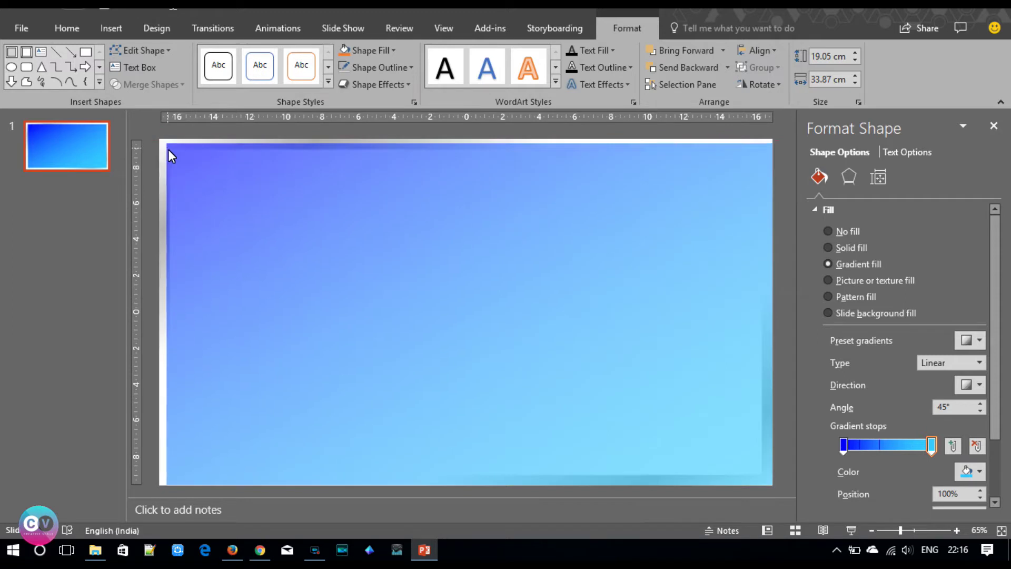
pyautogui.moveTo(169, 153); pyautogui.dragTo(169, 154)
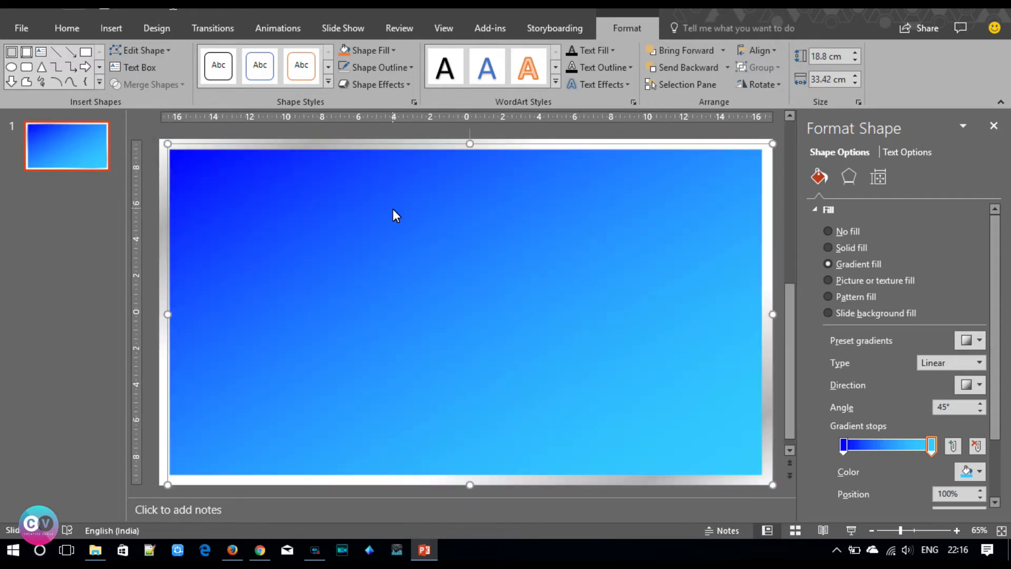
pyautogui.click(428, 230)
pyautogui.moveTo(159, 139); pyautogui.dragTo(172, 153)
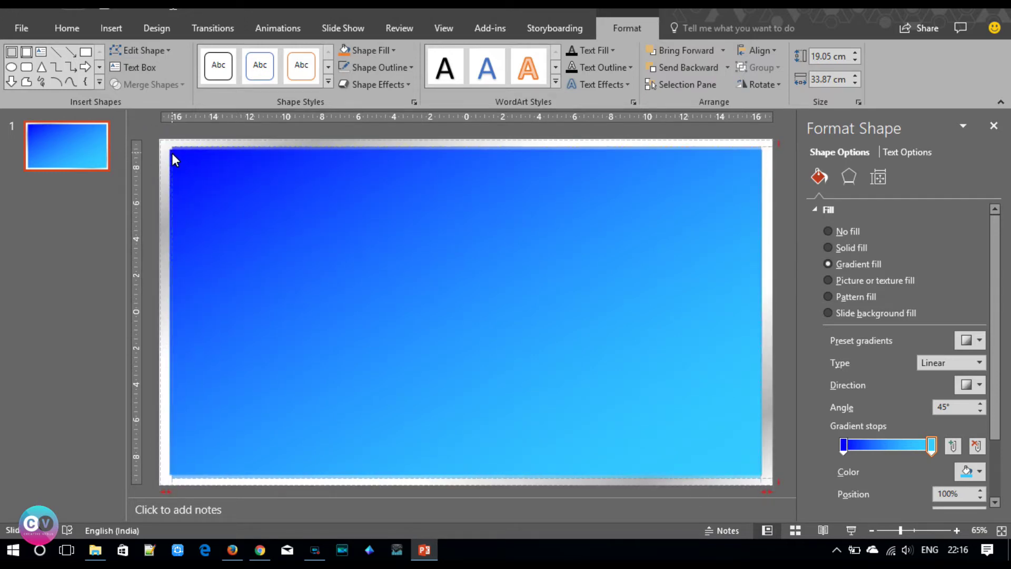
pyautogui.moveTo(172, 153); pyautogui.dragTo(169, 153)
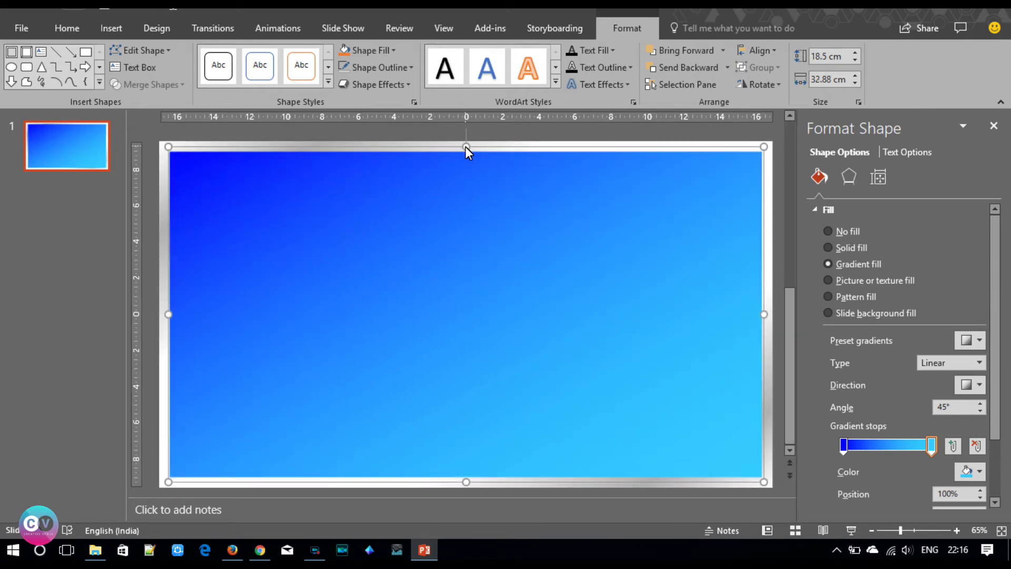
pyautogui.moveTo(466, 147); pyautogui.dragTo(465, 150)
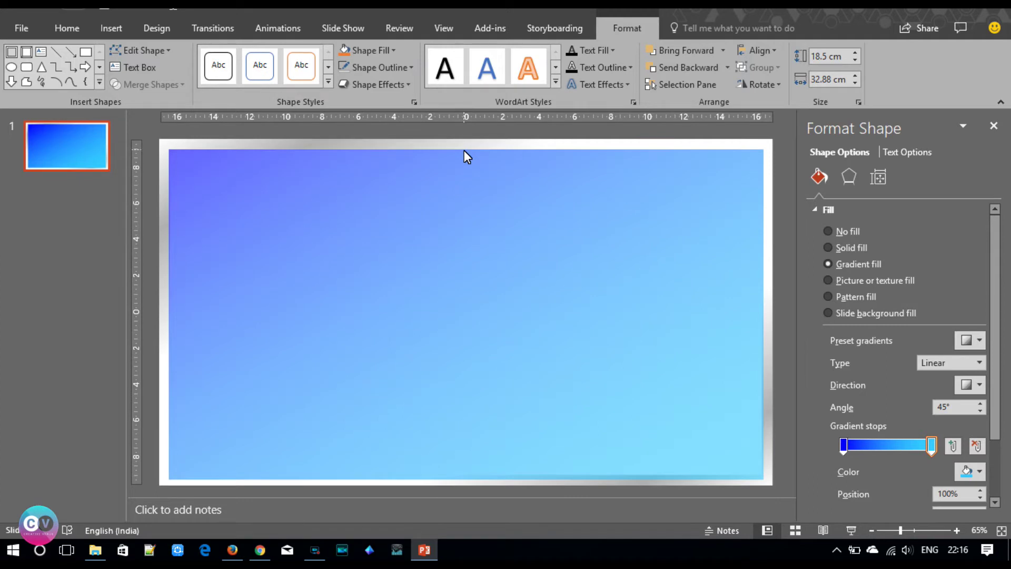
pyautogui.moveTo(464, 150); pyautogui.dragTo(464, 150)
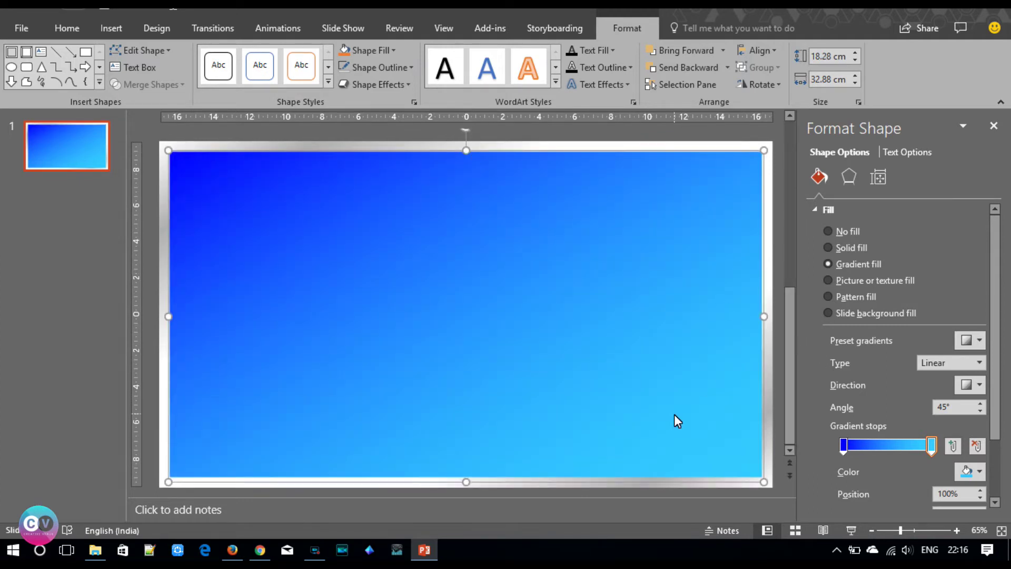
# - Raise the rectangle's bottom edge slightly and give it an inner shadow with 19 pt blur
pyautogui.moveTo(466, 480); pyautogui.dragTo(465, 480)
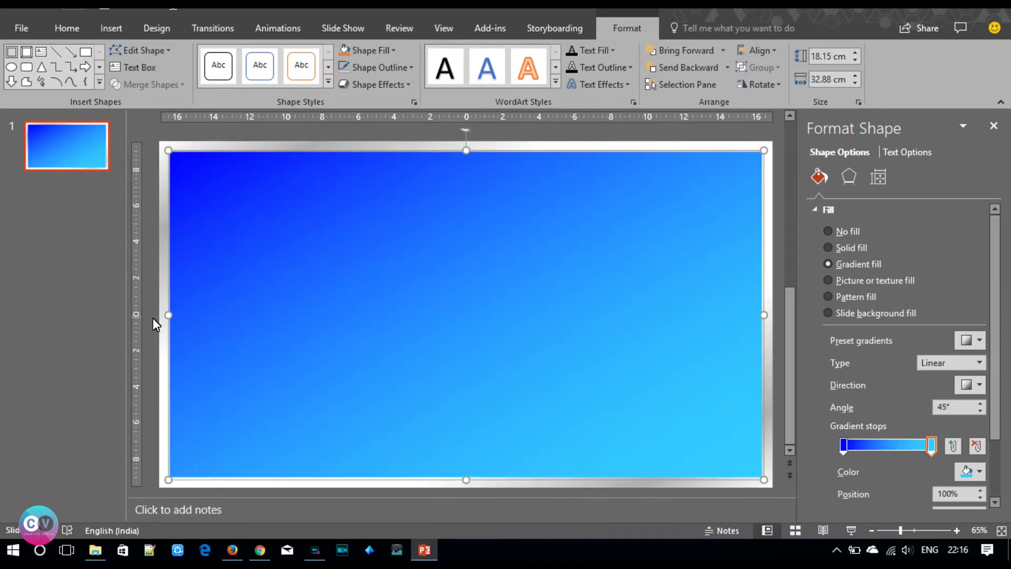
pyautogui.click(848, 182)
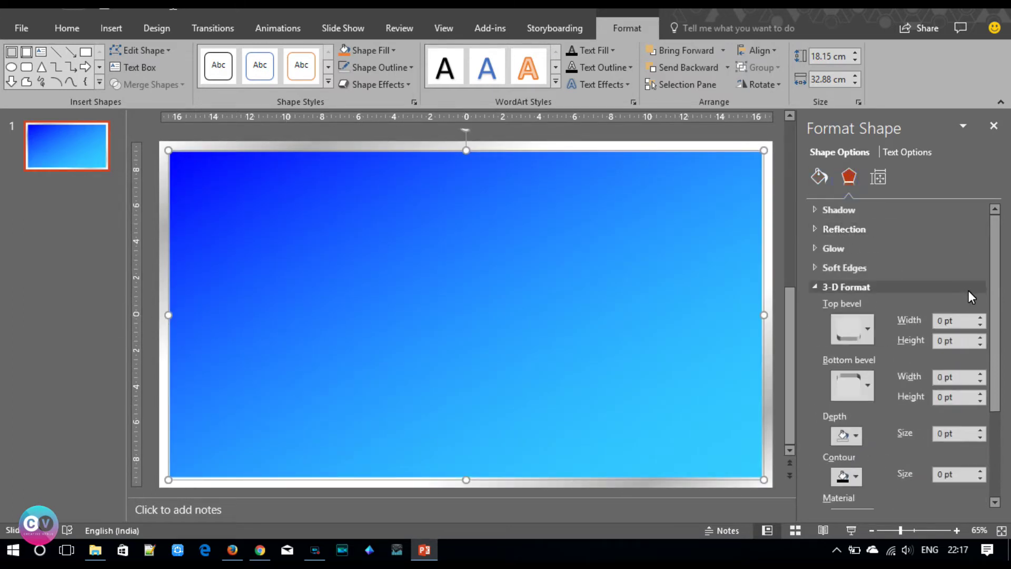
pyautogui.click(847, 206)
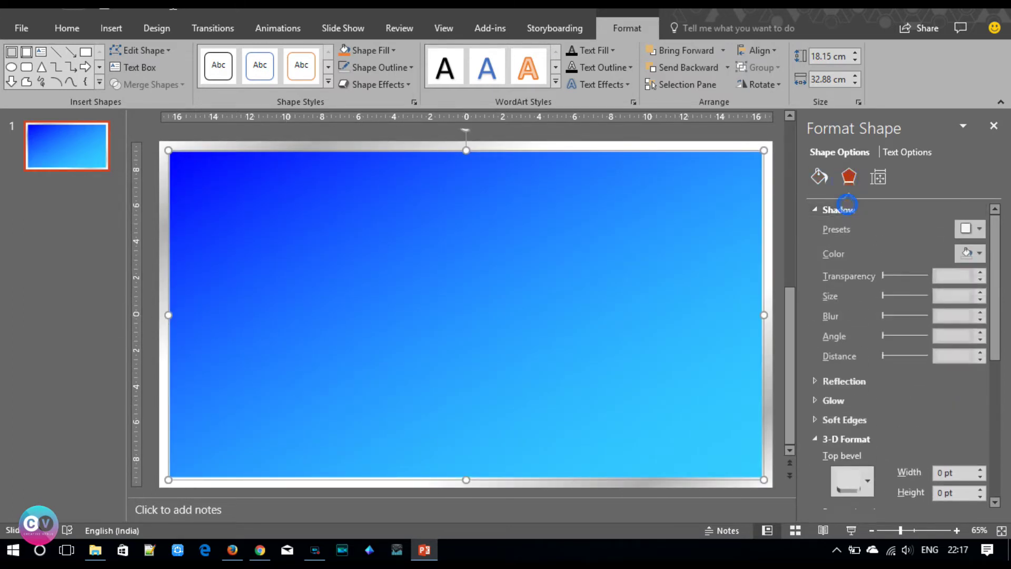
pyautogui.click(976, 231)
pyautogui.click(940, 522)
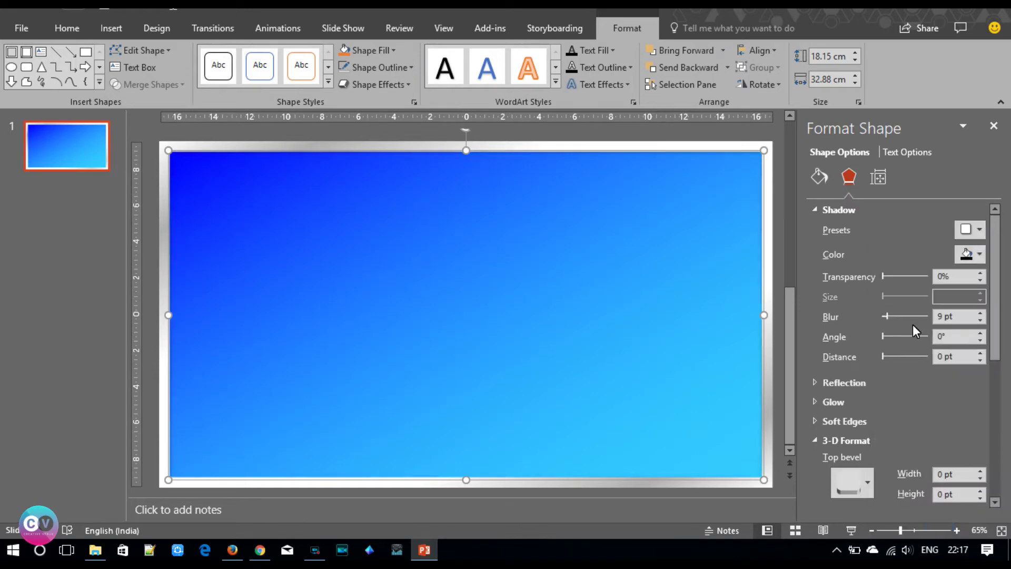
pyautogui.moveTo(887, 317); pyautogui.dragTo(892, 317)
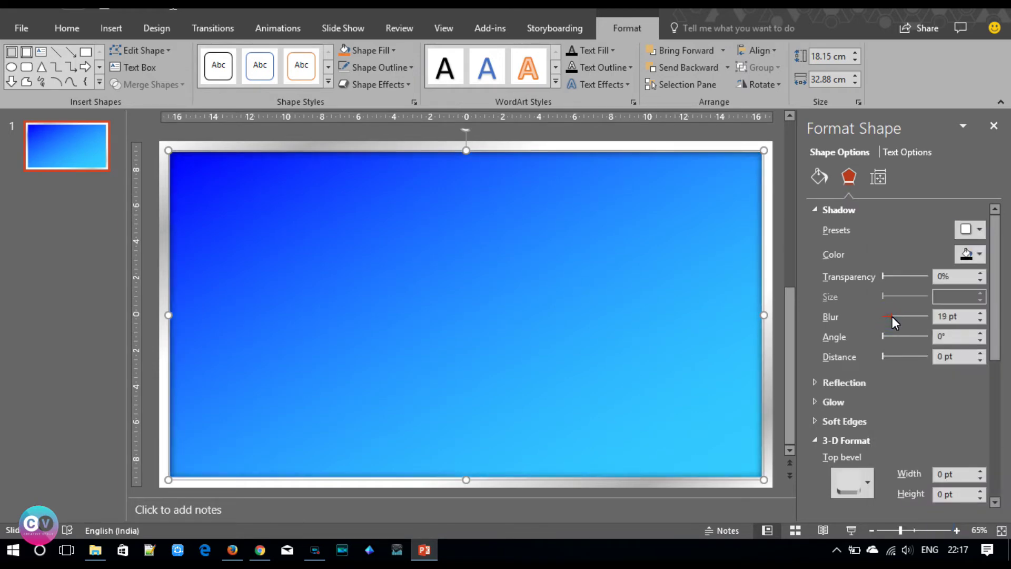
pyautogui.click(779, 307)
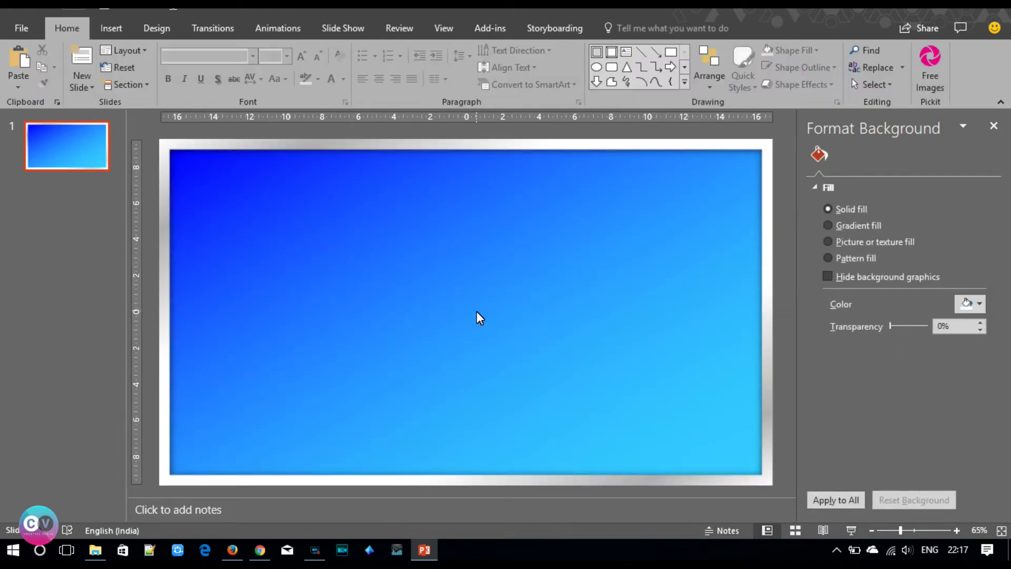
# - Draw a new rectangle at the slide's top-left and set its width to 16.44 cm
pyautogui.click(125, 31)
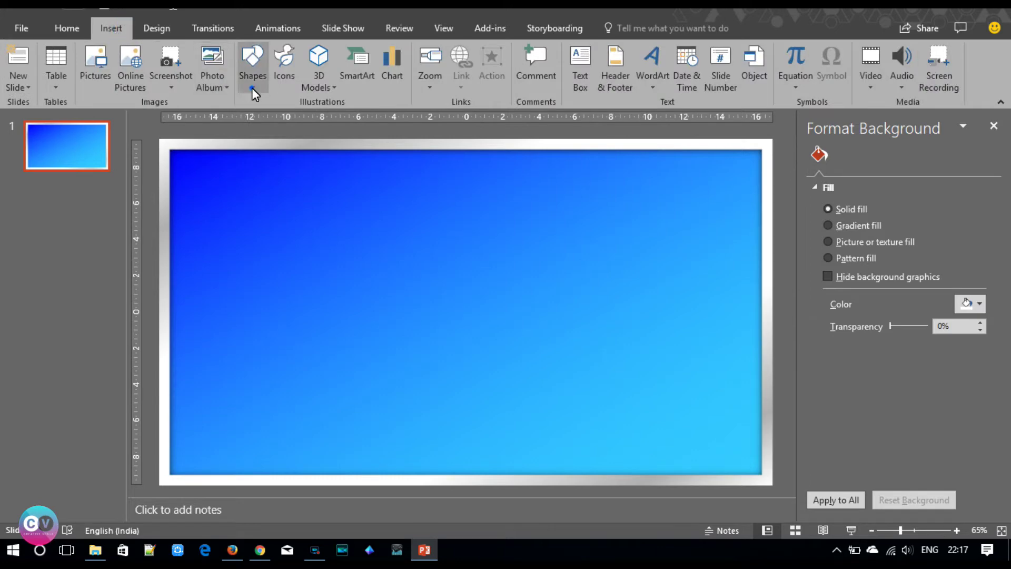
pyautogui.click(252, 85)
pyautogui.click(309, 120)
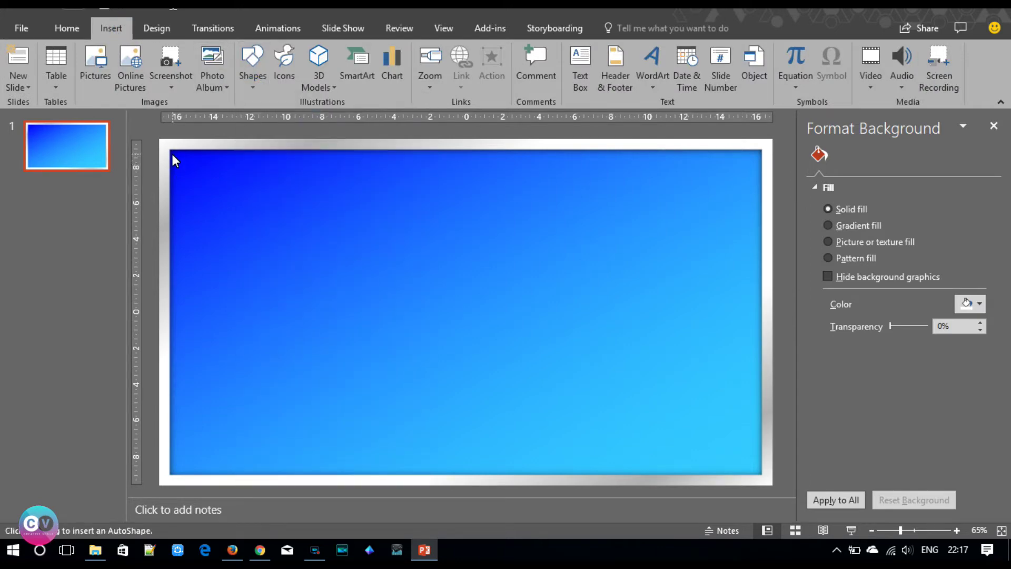
pyautogui.moveTo(175, 156); pyautogui.dragTo(460, 308)
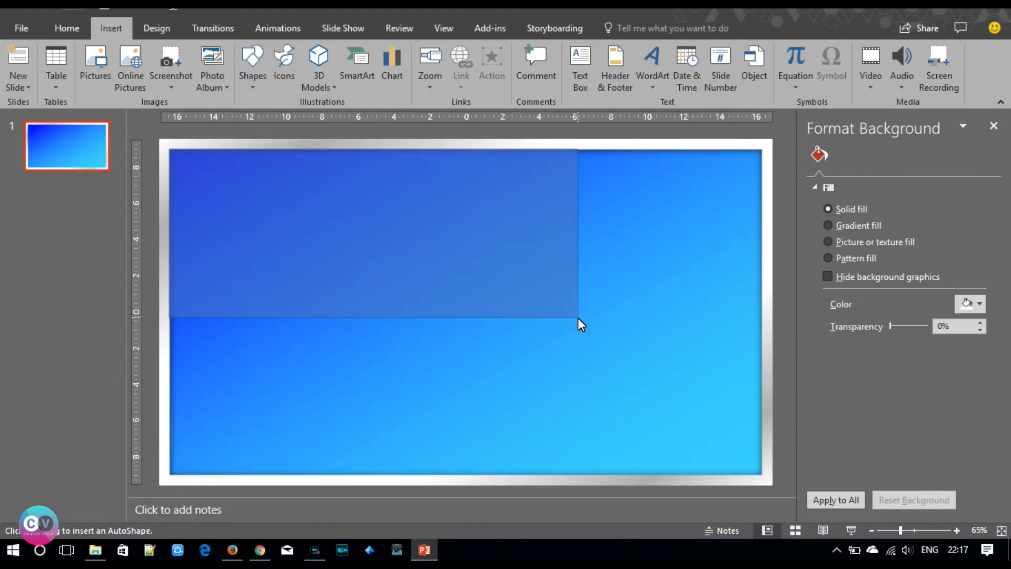
pyautogui.moveTo(460, 308); pyautogui.dragTo(763, 329)
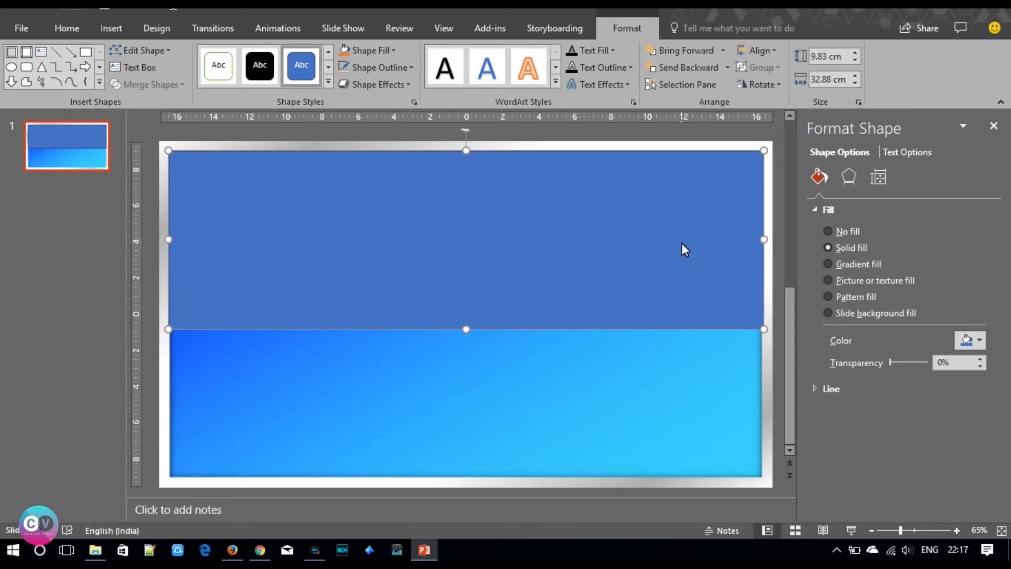
pyautogui.moveTo(764, 240); pyautogui.dragTo(468, 234)
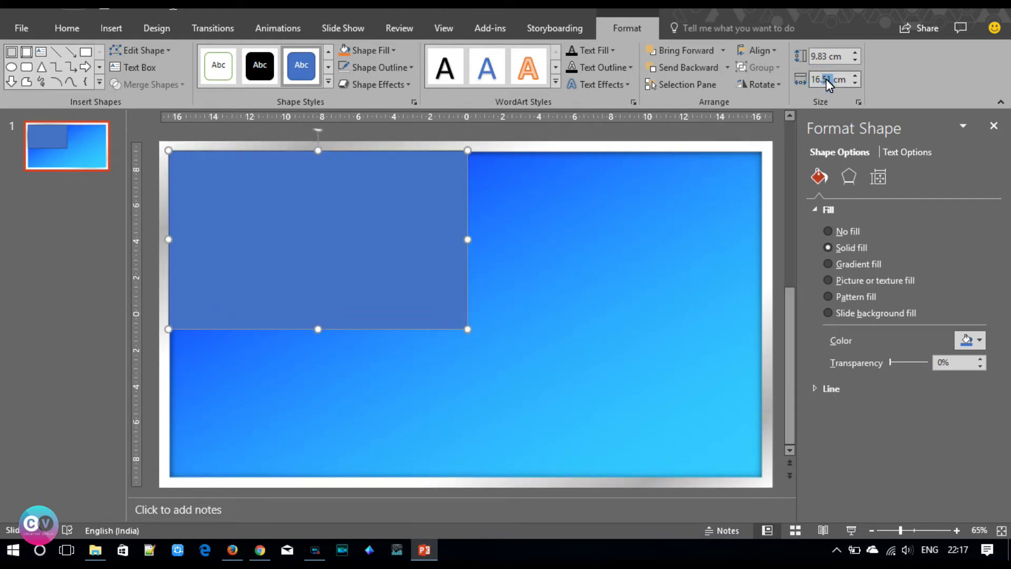
pyautogui.write('16.44')
pyautogui.press('Return')
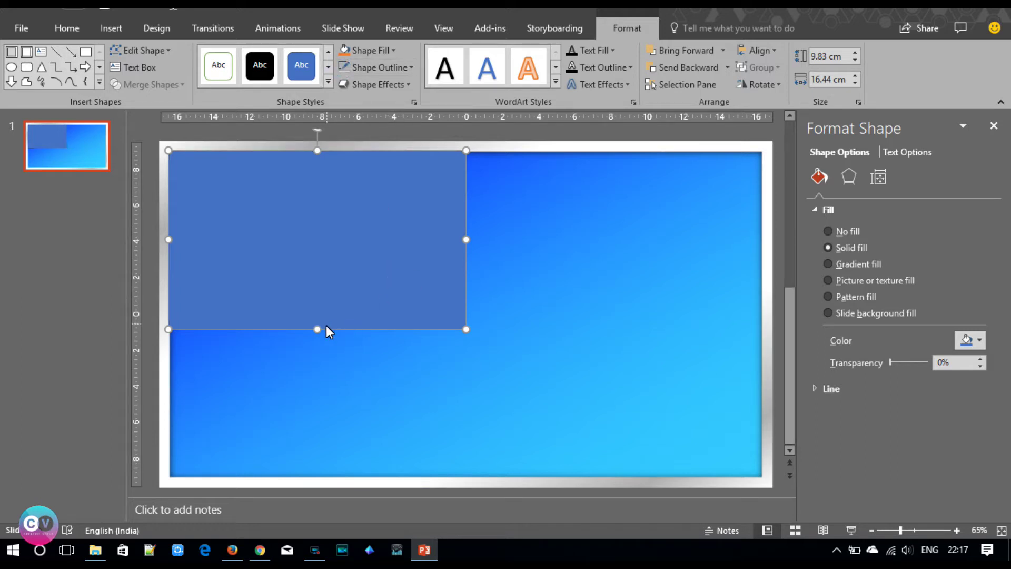
# - Adjust the new rectangle's height down to 9 cm
pyautogui.moveTo(317, 329); pyautogui.dragTo(309, 473)
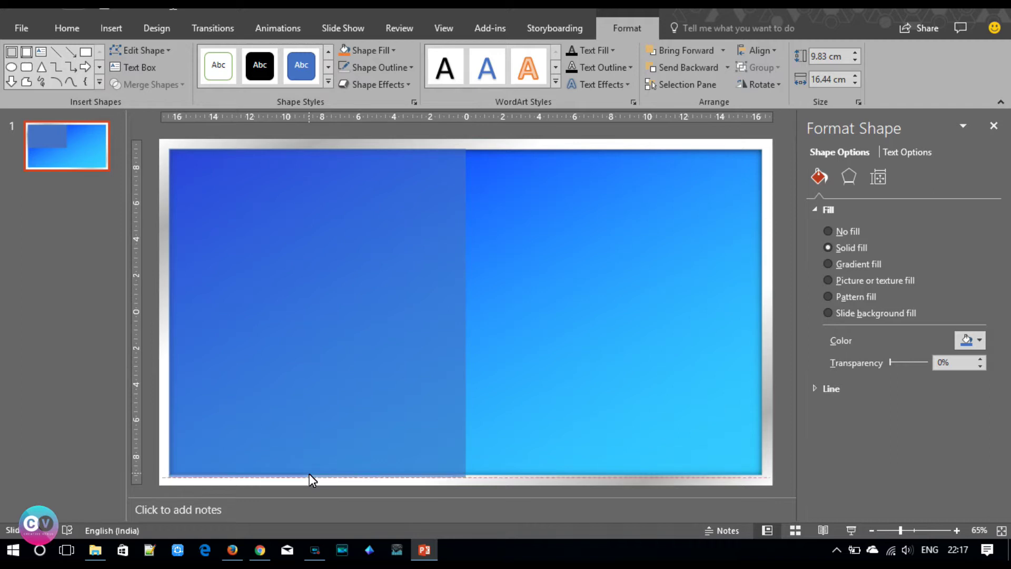
pyautogui.moveTo(309, 473); pyautogui.dragTo(309, 475)
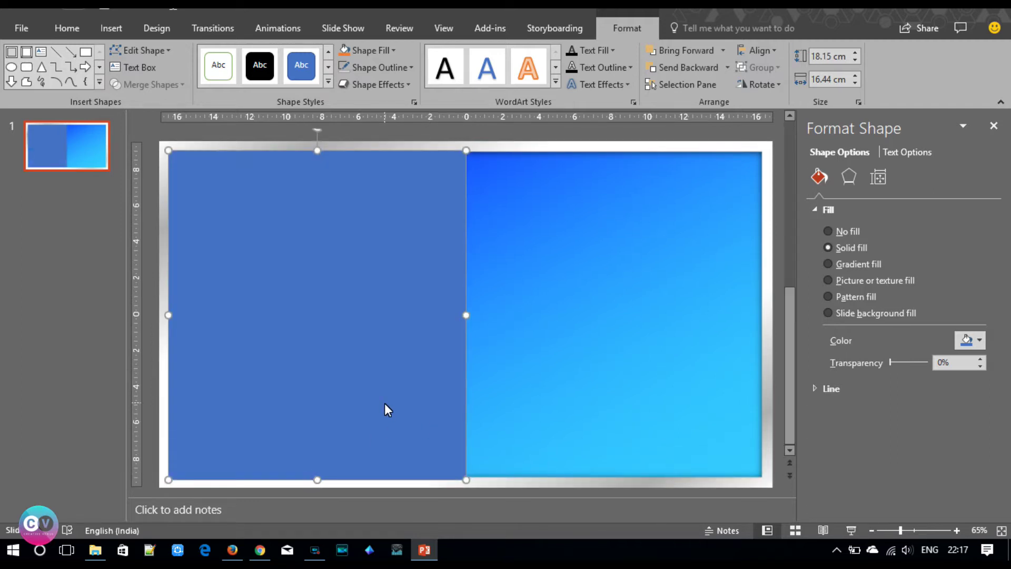
pyautogui.click(857, 53)
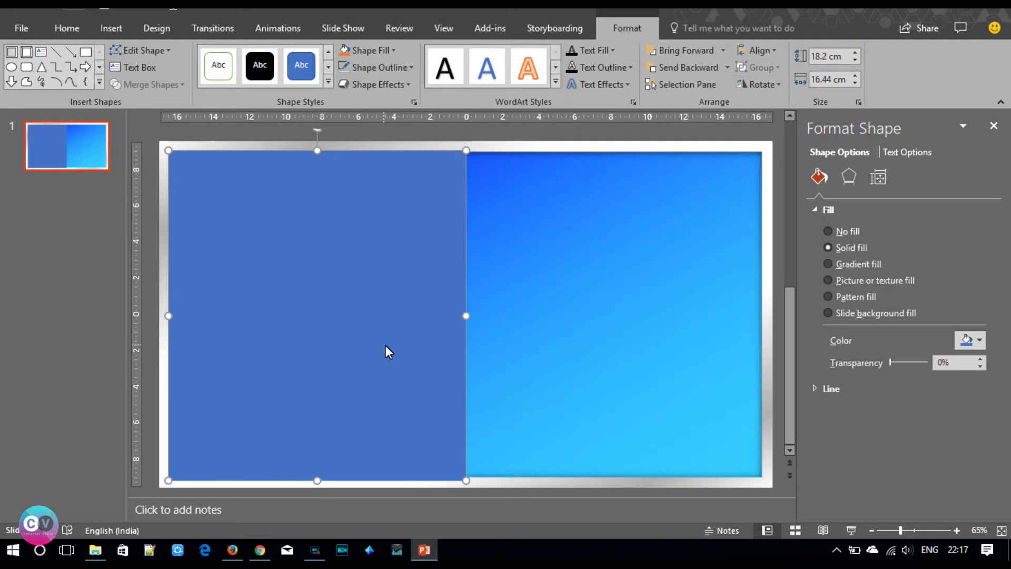
pyautogui.click(856, 59)
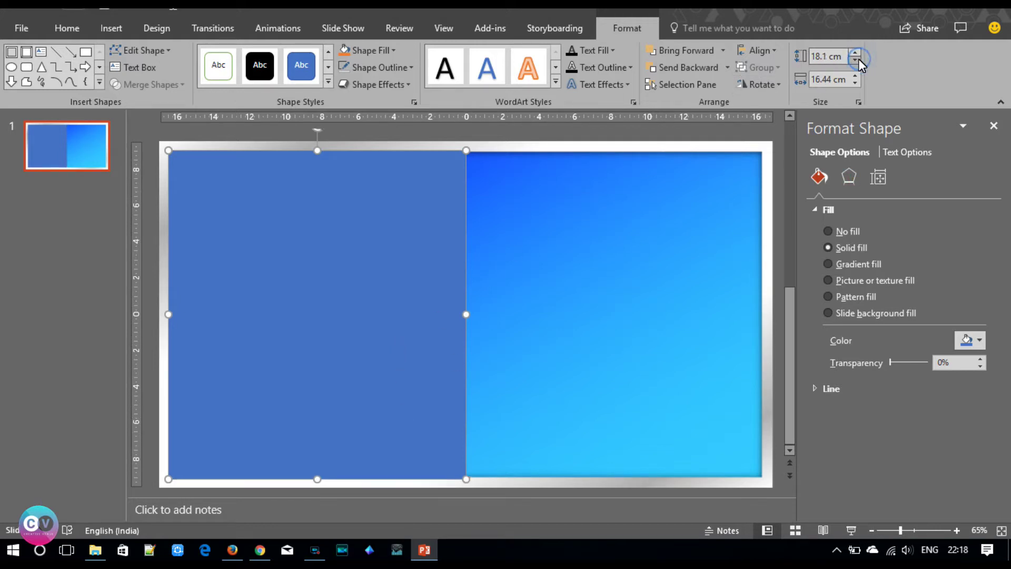
pyautogui.click(856, 59)
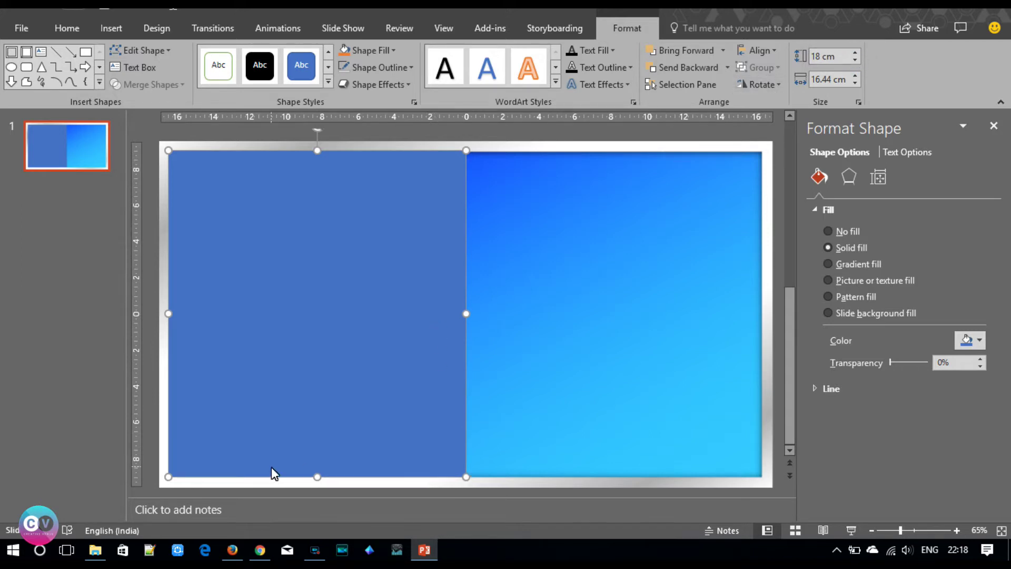
pyautogui.moveTo(317, 477); pyautogui.dragTo(328, 328)
pyautogui.click(856, 60)
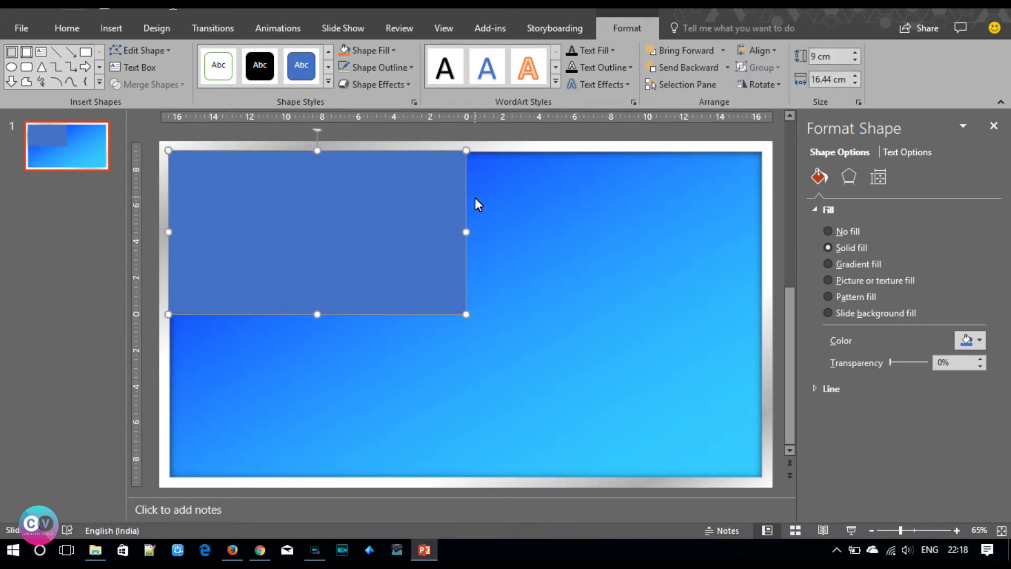
# - Move the blue rectangle into the slide's top-right quarter
pyautogui.hotkey('ctrl', 'Down')
pyautogui.hotkey('ctrl', 'Right')
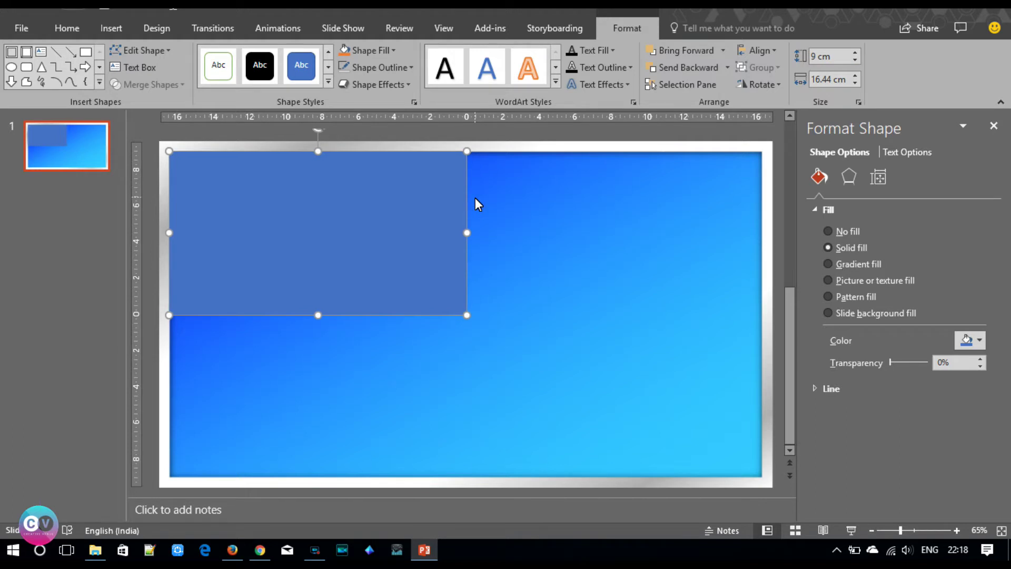
pyautogui.moveTo(194, 175); pyautogui.dragTo(205, 183)
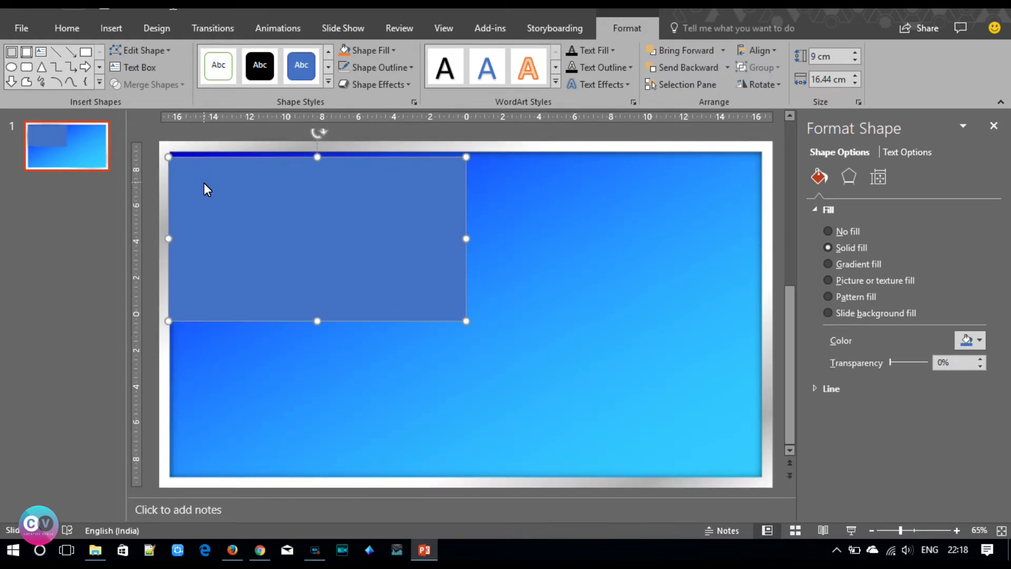
pyautogui.hotkey('ctrl', 'Right')
pyautogui.hotkey('ctrl', 'Right')
pyautogui.hotkey('ctrl', 'Right')
pyautogui.hotkey('ctrl', 'Right')
pyautogui.hotkey('ctrl', 'Right')
pyautogui.hotkey('ctrl', 'Right')
pyautogui.hotkey('ctrl', 'Right')
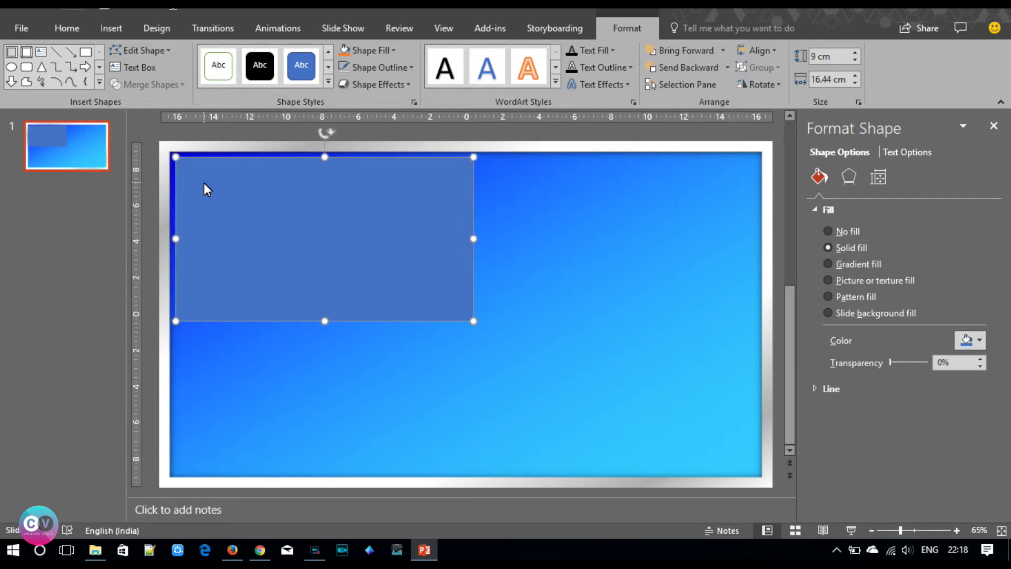
pyautogui.hotkey('ctrl', 'Up')
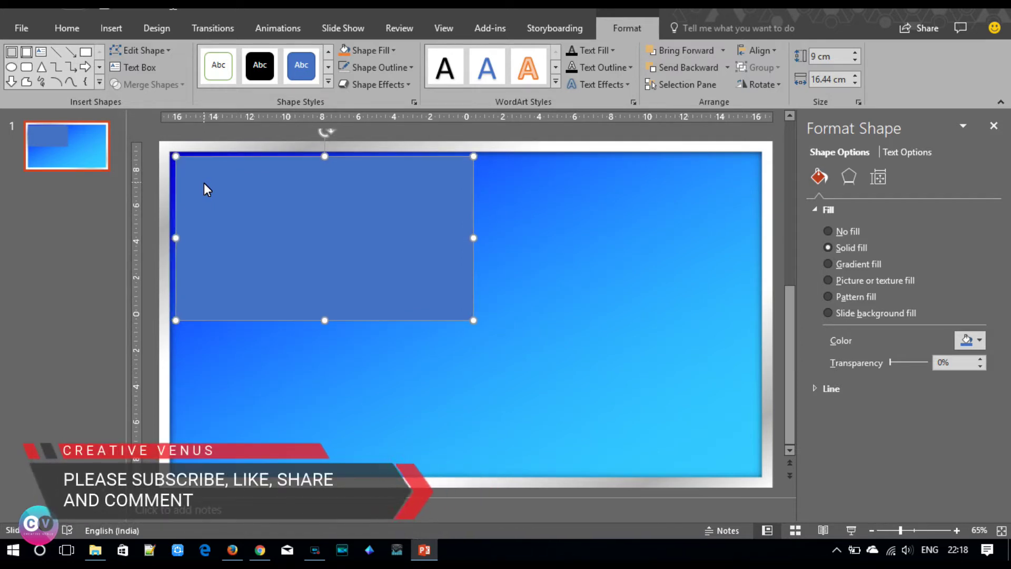
pyautogui.moveTo(270, 207); pyautogui.dragTo(550, 204)
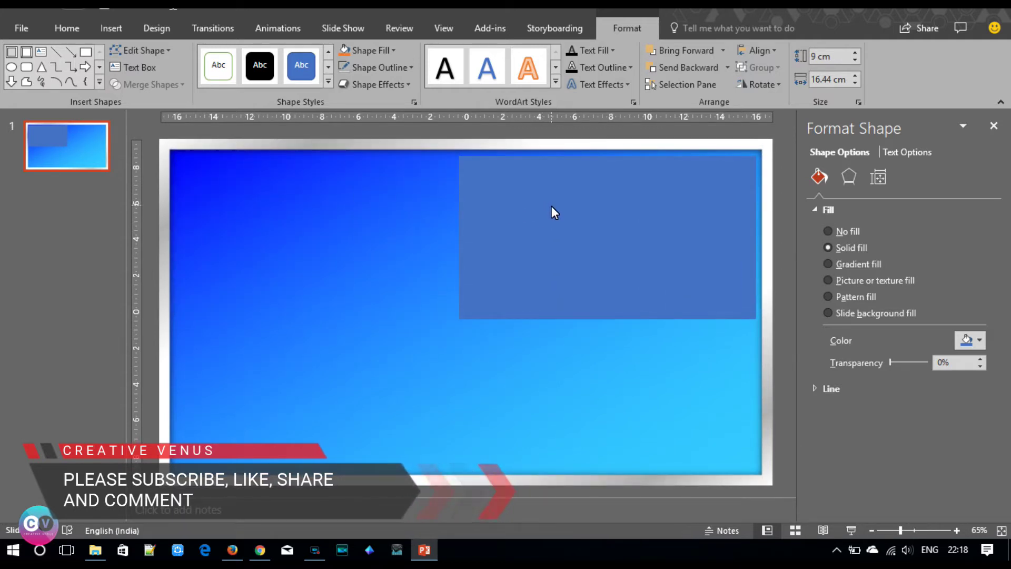
pyautogui.moveTo(552, 206); pyautogui.dragTo(551, 206)
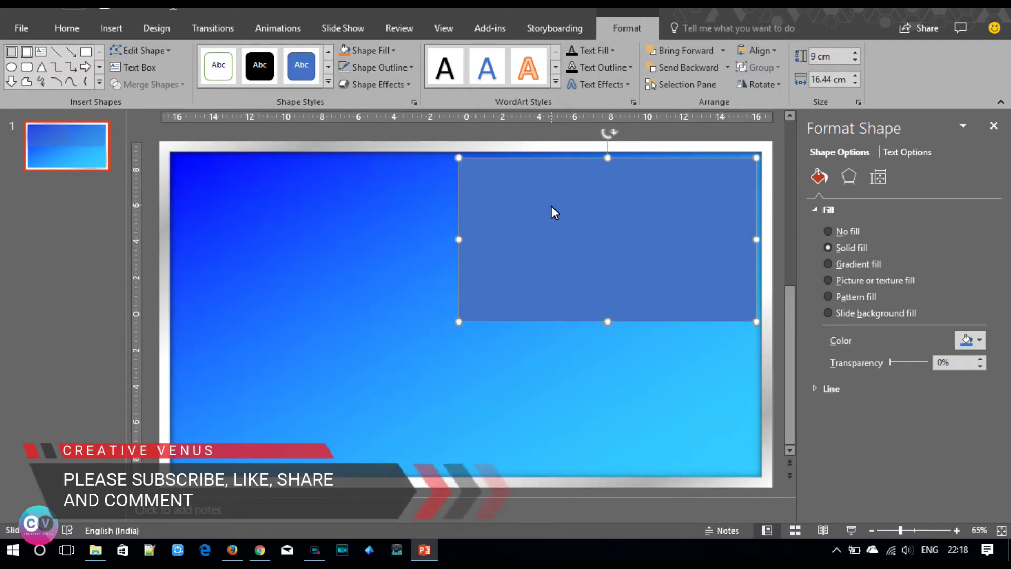
# - Duplicate the rectangle into the bottom-left quarter and group the two rectangles
pyautogui.click(458, 240)
pyautogui.click(463, 239)
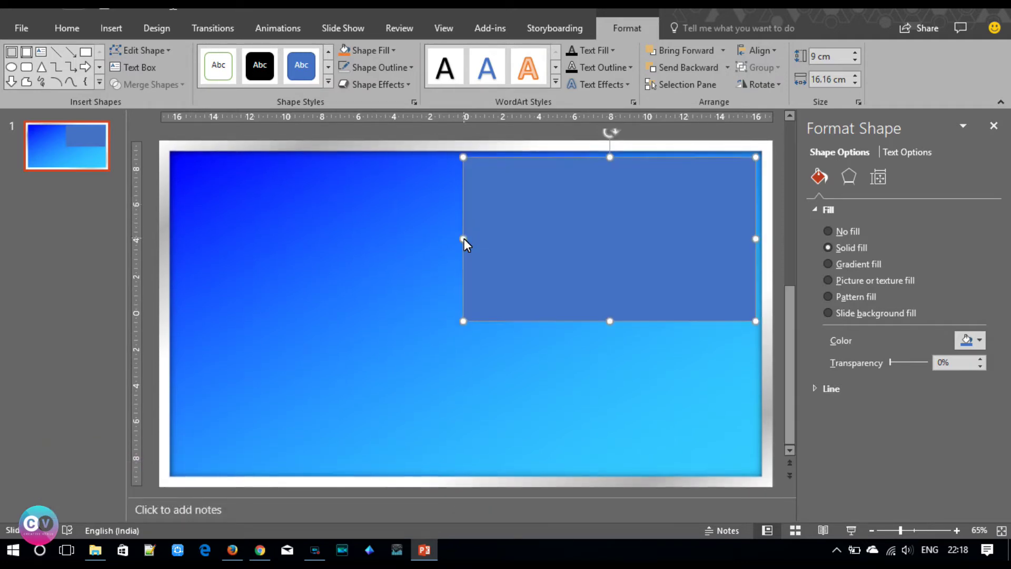
pyautogui.hotkey('ctrl', 'c')
pyautogui.hotkey('ctrl', 'v')
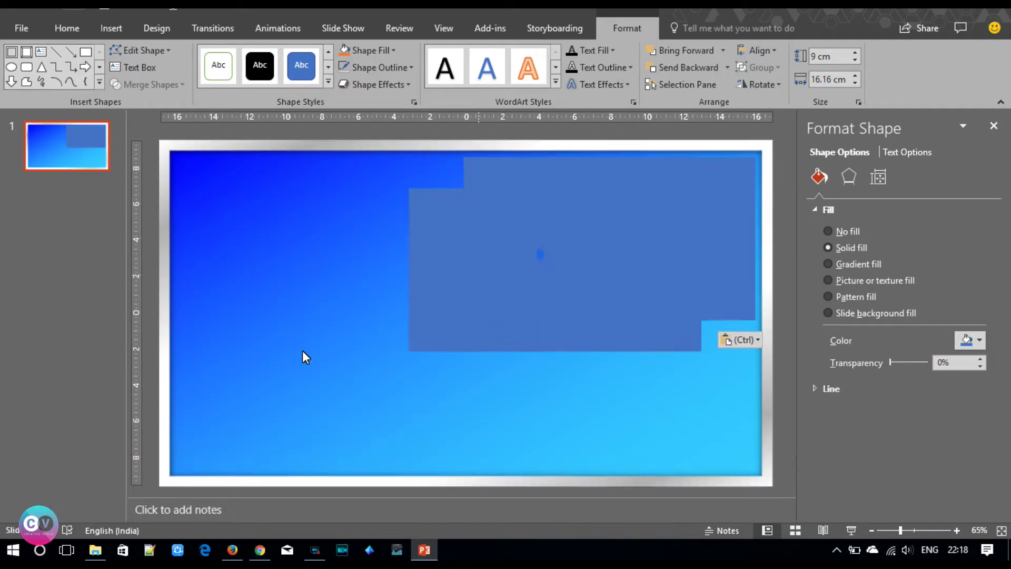
pyautogui.moveTo(514, 261); pyautogui.dragTo(242, 403)
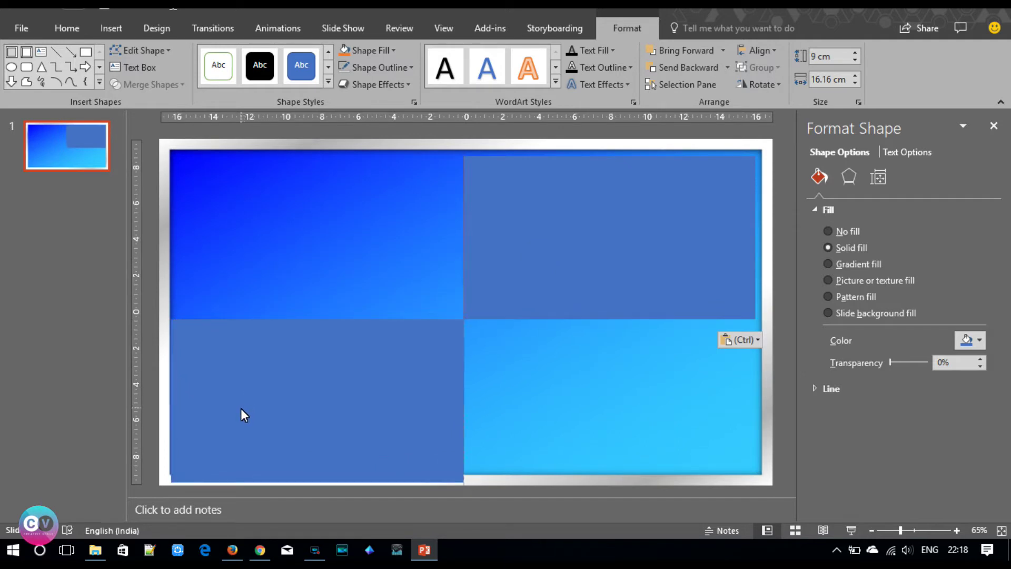
pyautogui.moveTo(244, 404); pyautogui.dragTo(242, 407)
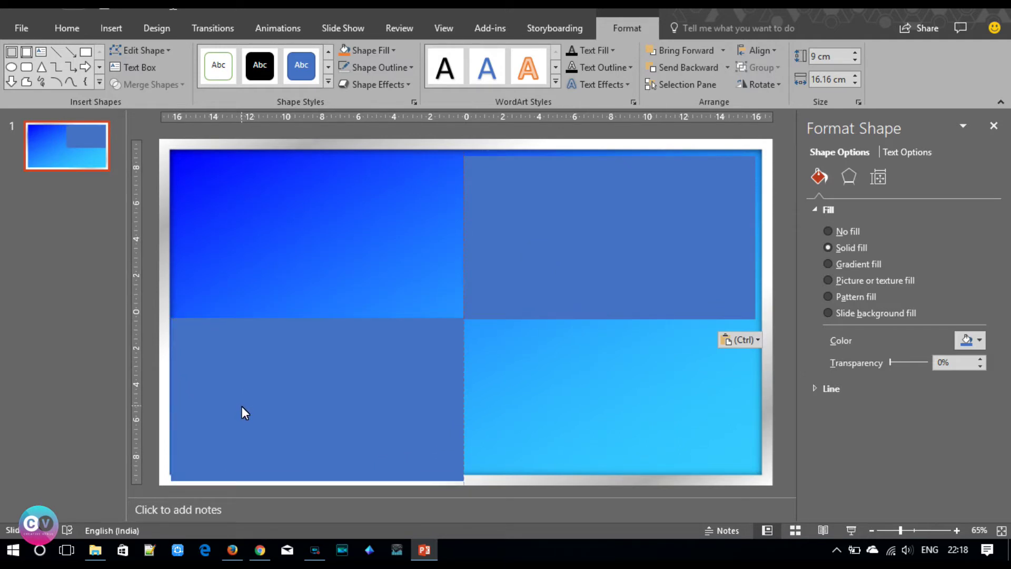
pyautogui.keyDown('shift'); pyautogui.click(494, 240); pyautogui.keyUp('shift')
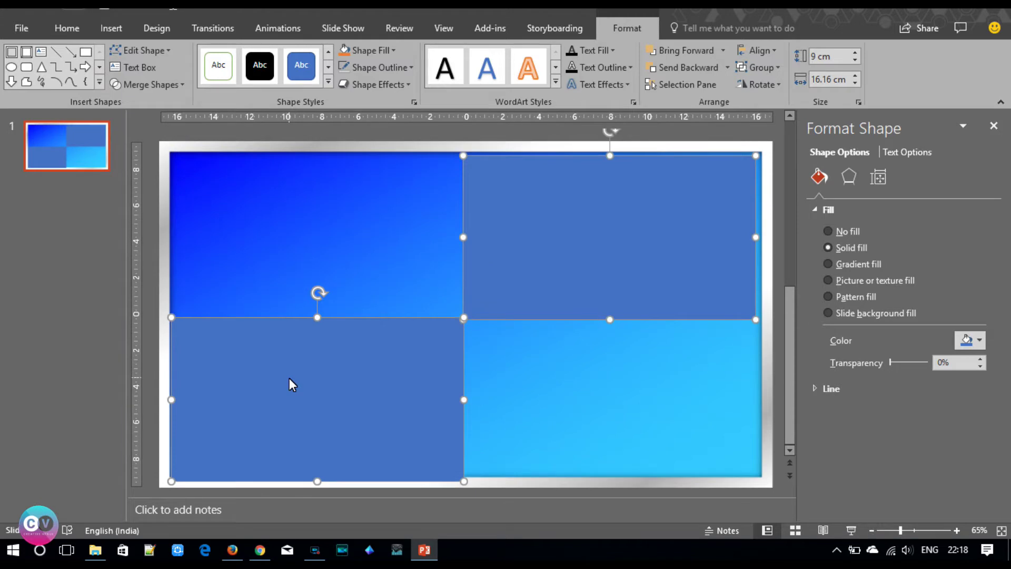
pyautogui.hotkey('ctrl', 'g')
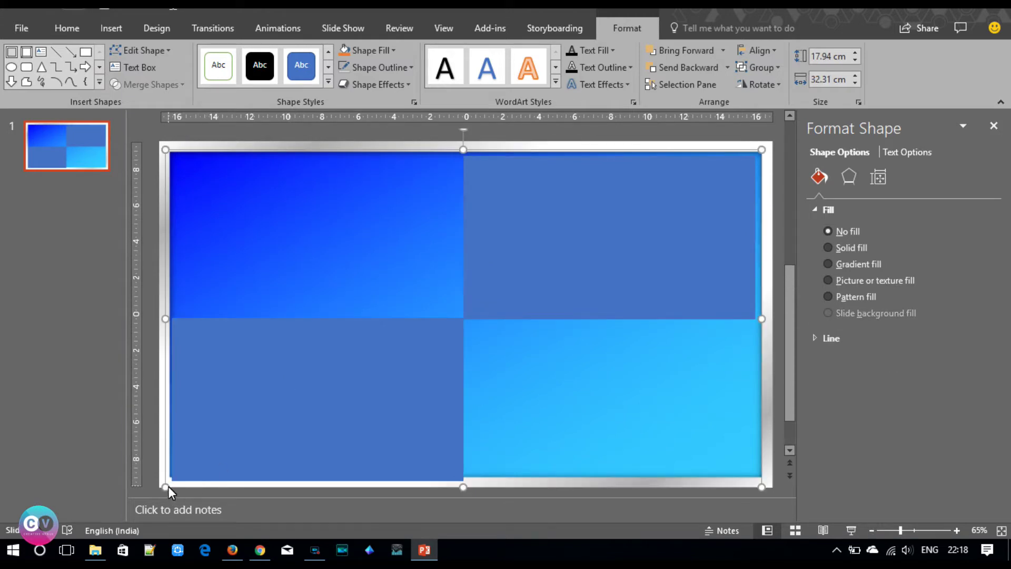
# - Shrink the two-rectangle group evenly toward its centre from a corner
pyautogui.click(169, 488)
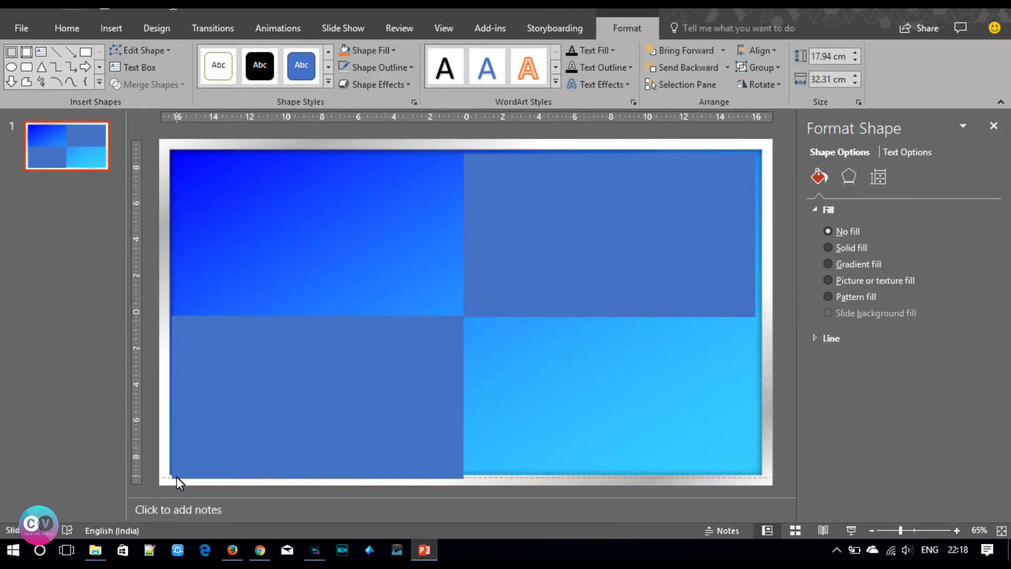
pyautogui.click(197, 463)
pyautogui.moveTo(170, 478)
pyautogui.mouseDown()
pyautogui.moveTo(188, 475)
pyautogui.moveTo(179, 479)
pyautogui.mouseUp()
pyautogui.press('Escape')
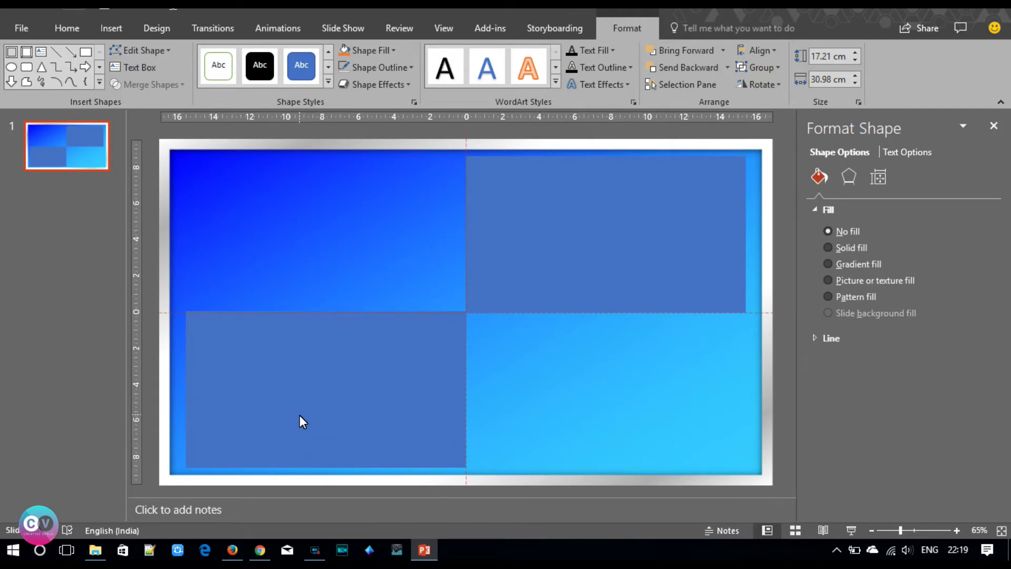
pyautogui.click(299, 415)
pyautogui.click(501, 406)
pyautogui.click(608, 185)
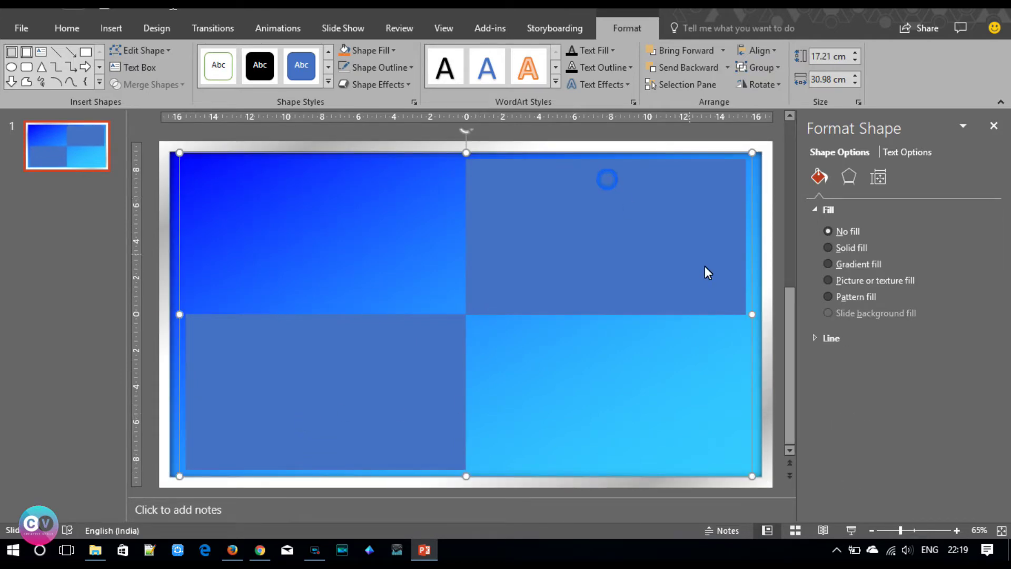
# - Widen the group to 31.5 cm and centre it horizontally on the slide
pyautogui.click(857, 76)
pyautogui.click(857, 75)
pyautogui.click(857, 75)
pyautogui.click(857, 75)
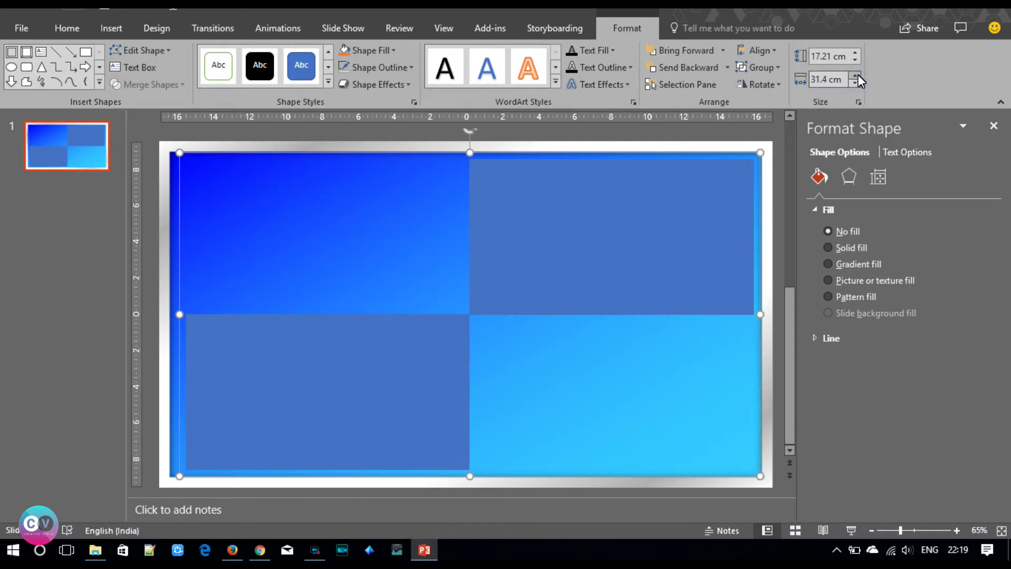
pyautogui.click(857, 76)
pyautogui.click(758, 50)
pyautogui.click(757, 83)
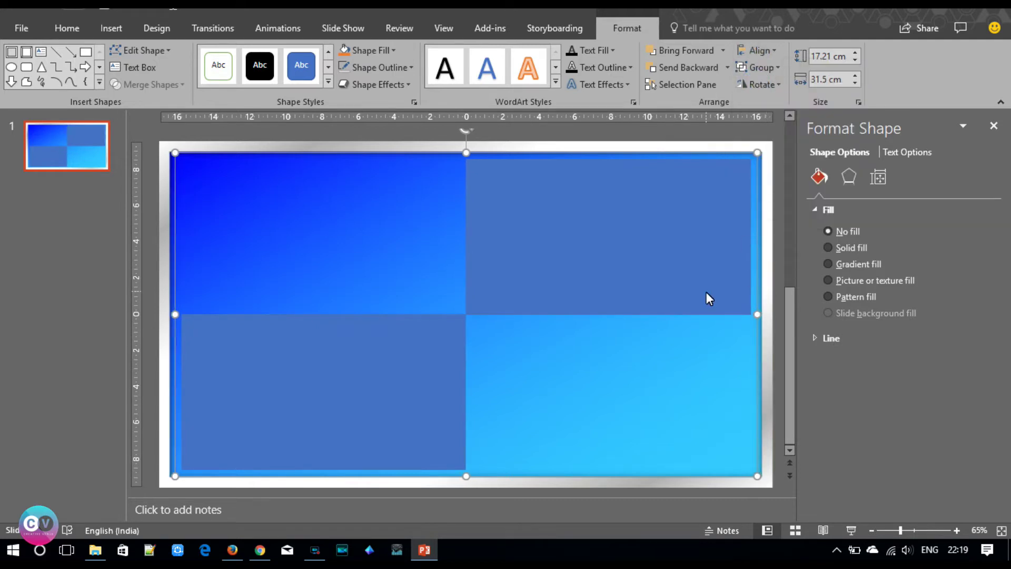
pyautogui.click(150, 306)
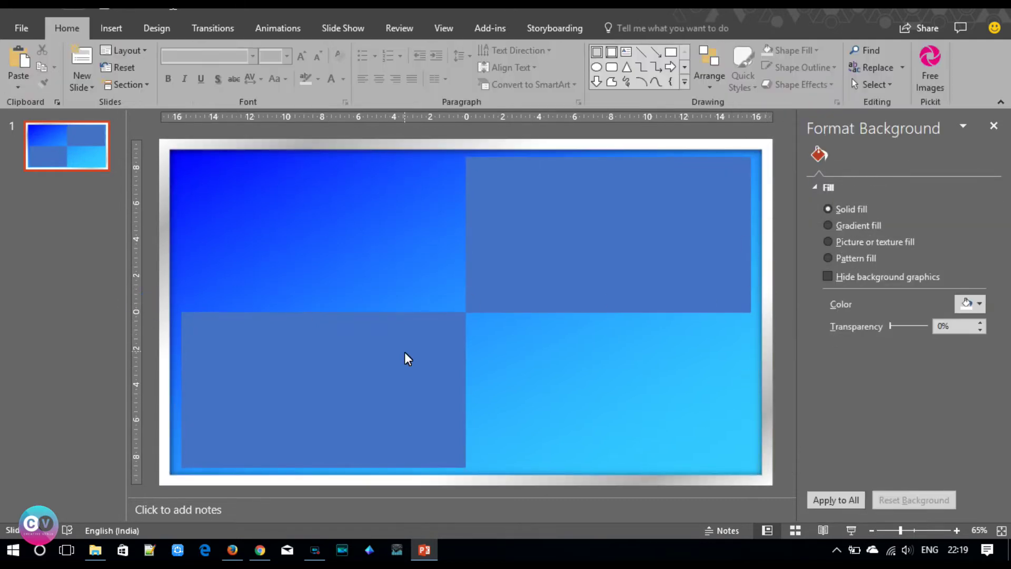
# - Select the top-right rectangle inside the group and give it a picture or texture fill from a file
pyautogui.click(562, 284)
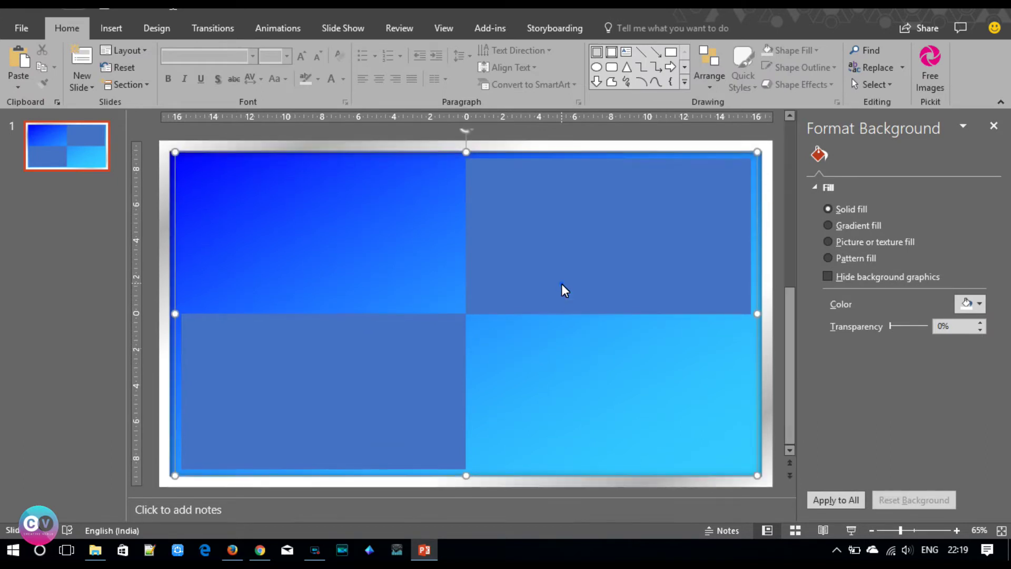
pyautogui.click(562, 284)
pyautogui.click(856, 284)
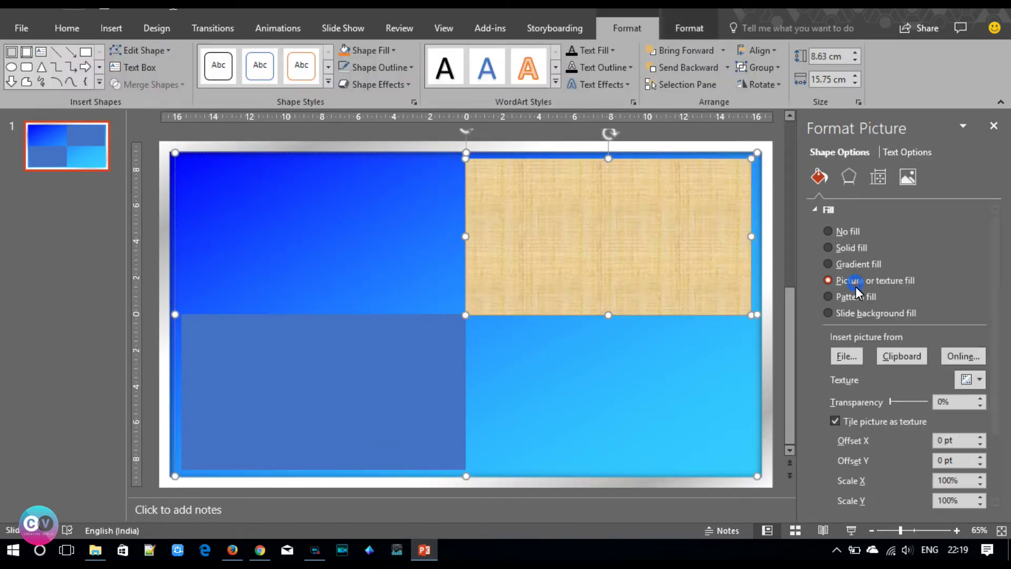
pyautogui.click(847, 356)
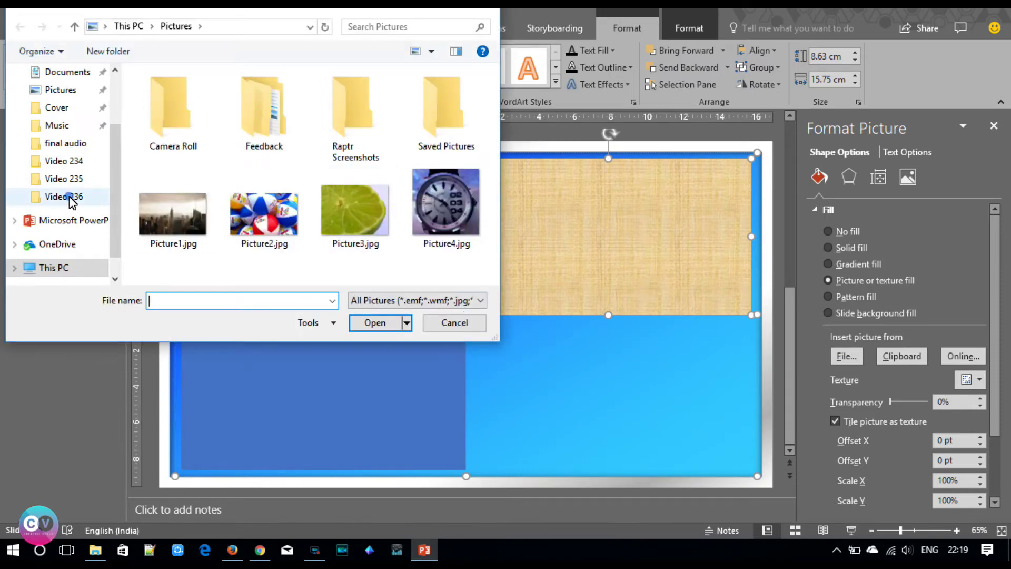
# - Insert the city skyline photo pexels-photo-313032.jpeg from the Video 233 folder
pyautogui.click(71, 198)
pyautogui.click(158, 26)
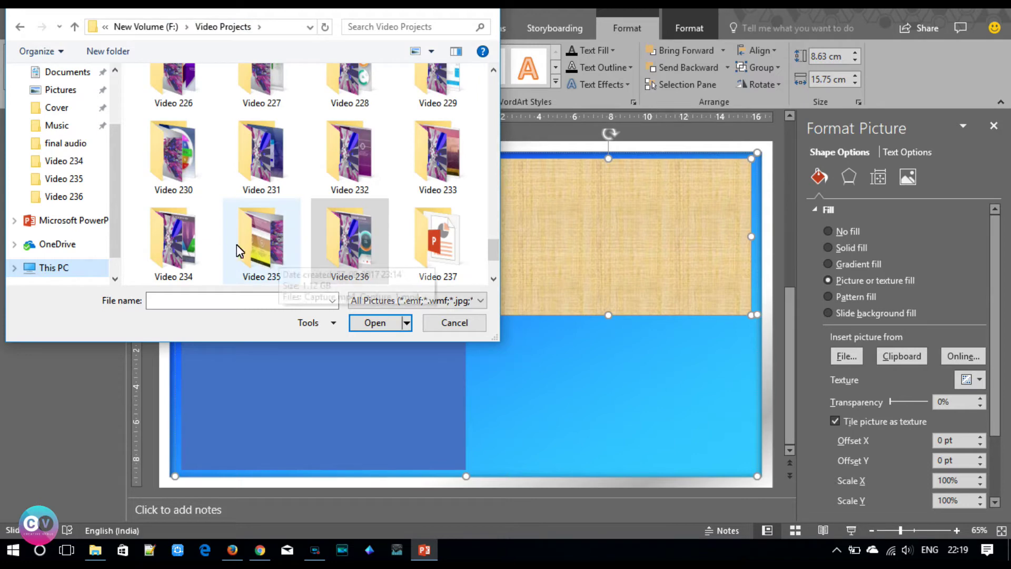
pyautogui.doubleClick(253, 247)
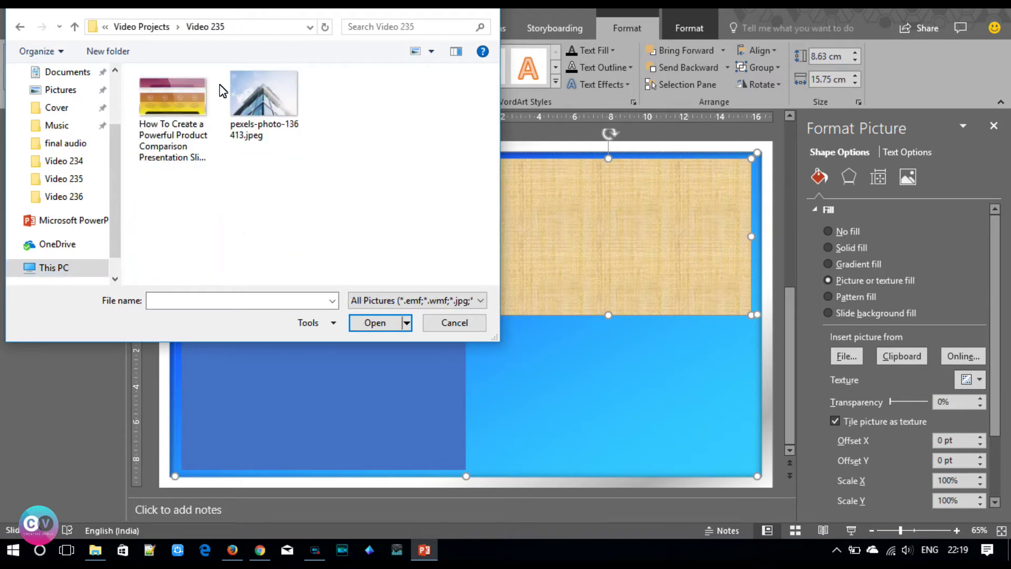
pyautogui.click(137, 26)
pyautogui.doubleClick(175, 232)
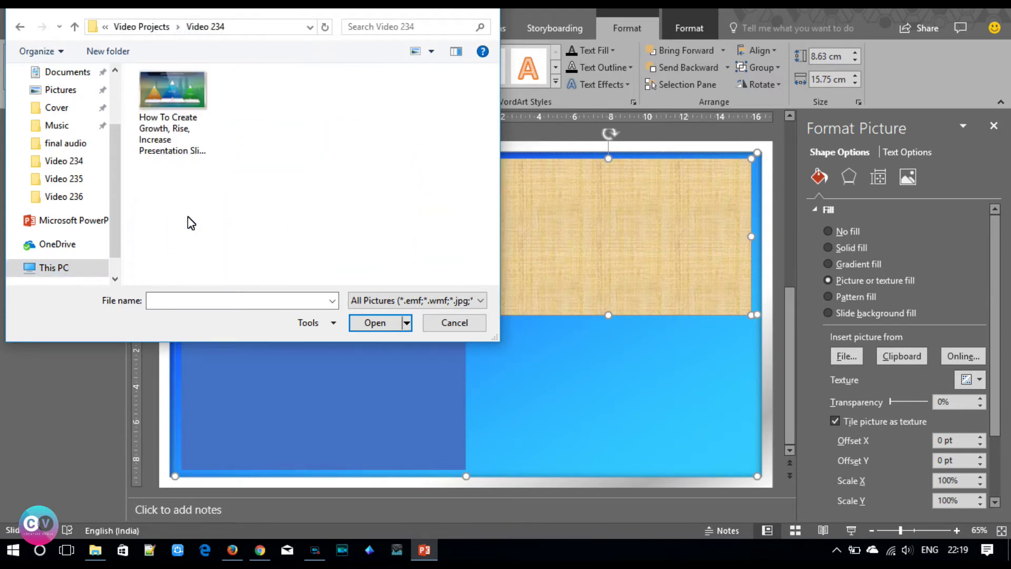
pyautogui.click(158, 26)
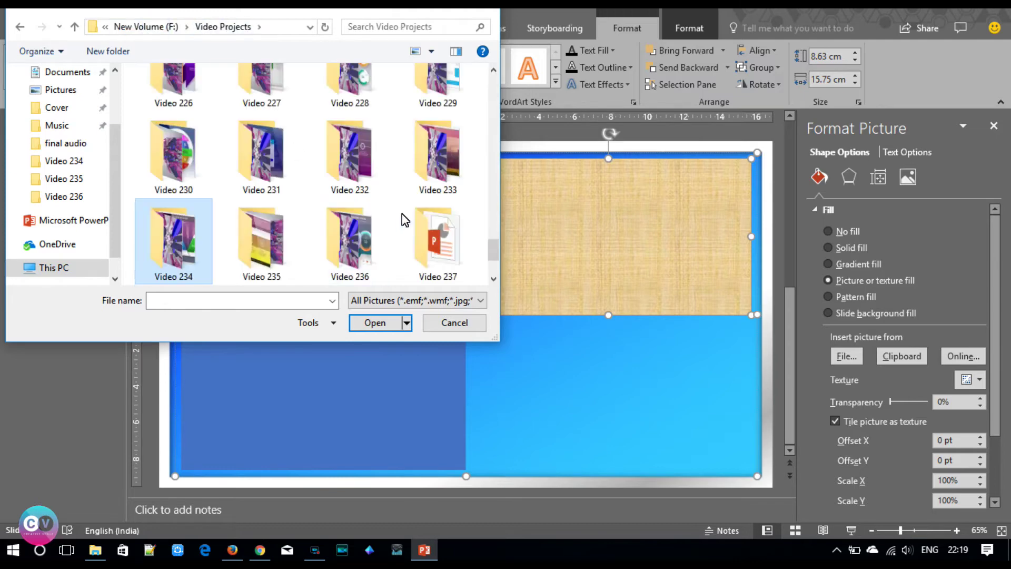
pyautogui.doubleClick(427, 189)
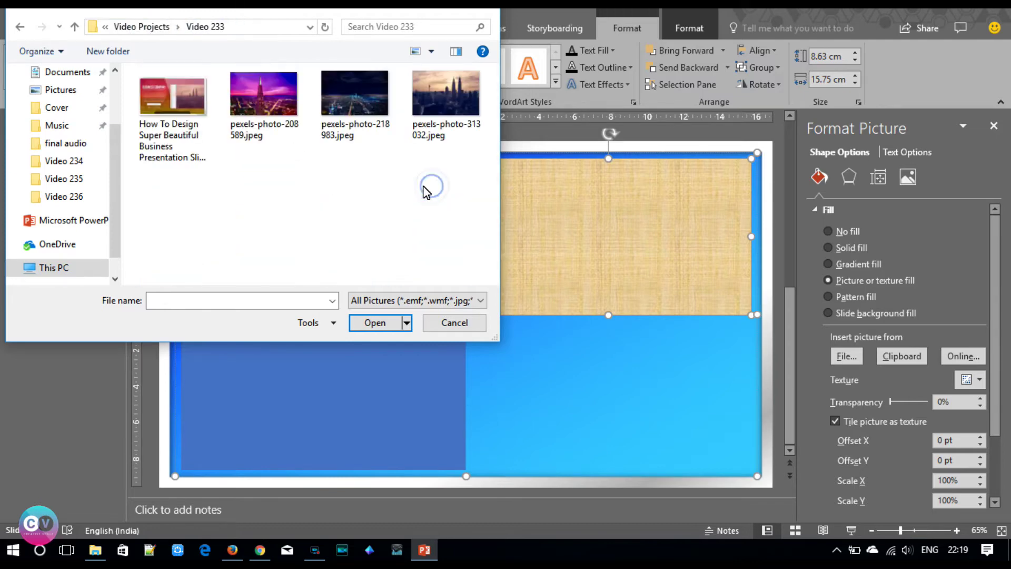
pyautogui.click(456, 125)
pyautogui.click(384, 323)
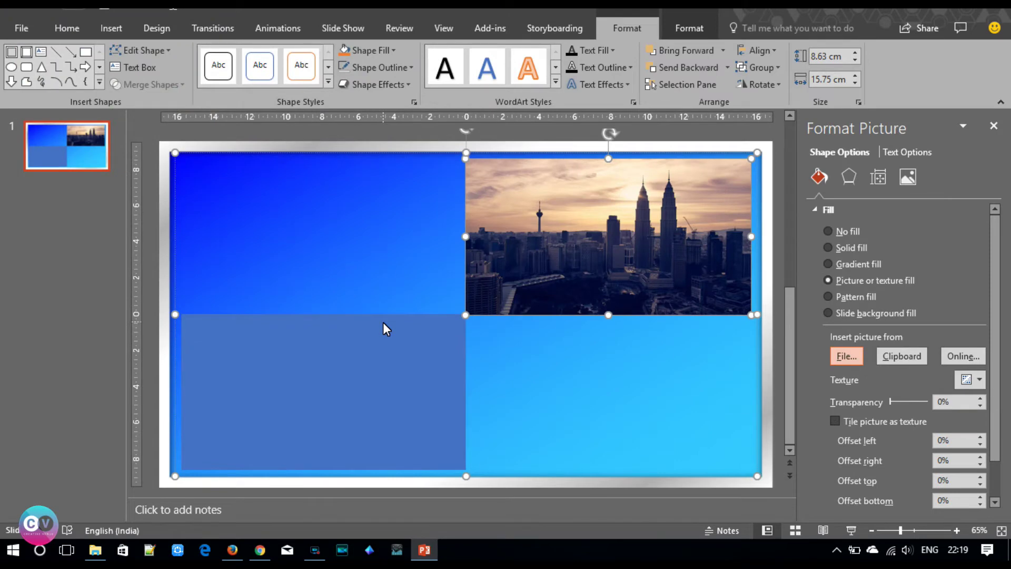
# - Fill the bottom-left rectangle with a glass building photo from the Video 235 folder
pyautogui.click(353, 373)
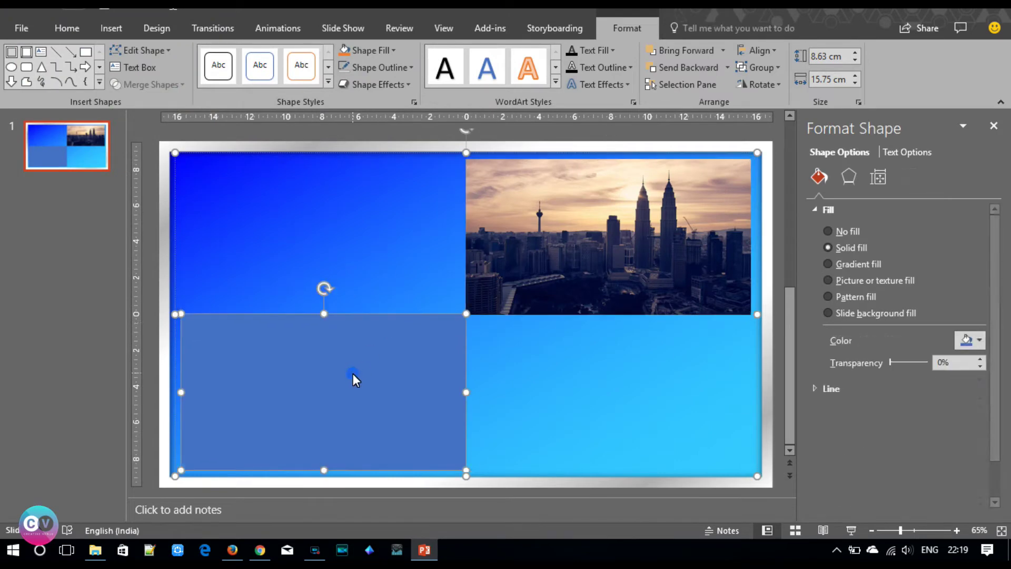
pyautogui.click(861, 280)
pyautogui.click(847, 356)
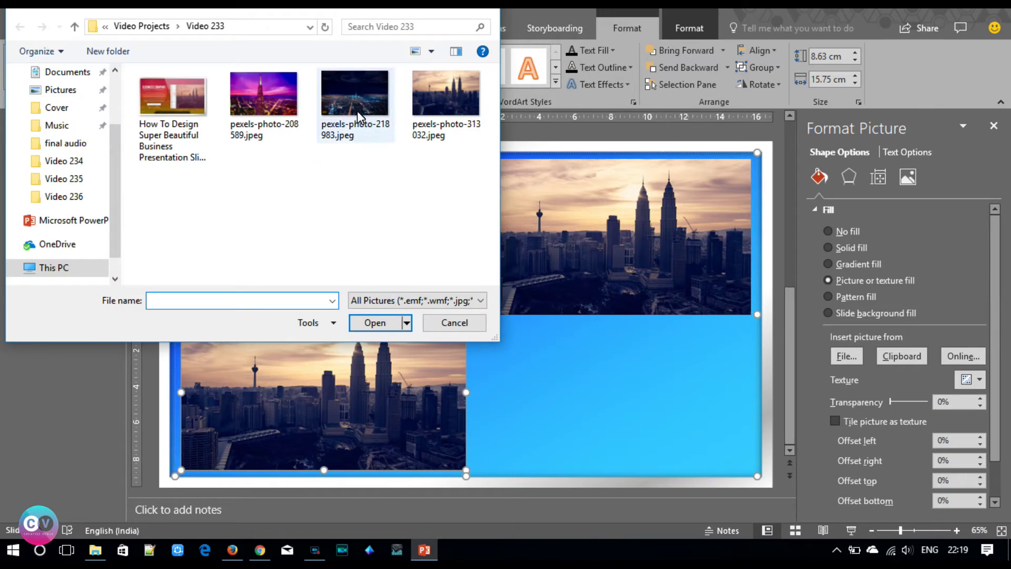
pyautogui.click(167, 27)
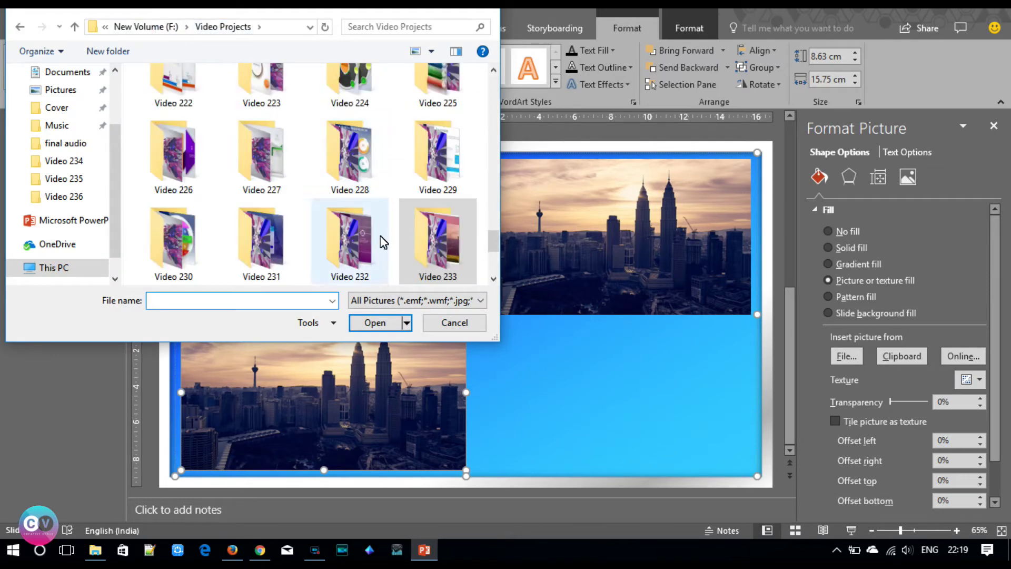
pyautogui.click(452, 239)
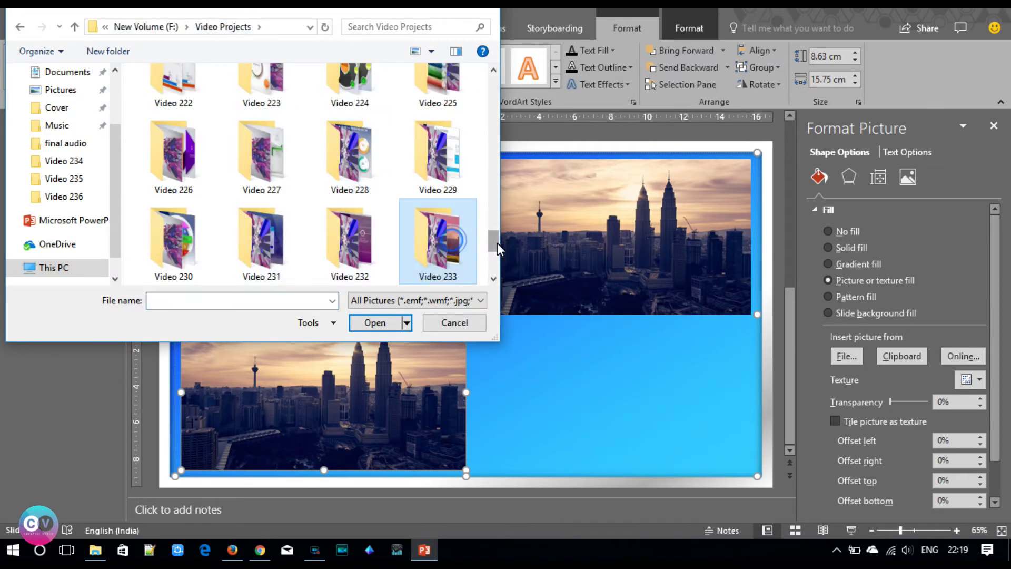
pyautogui.moveTo(498, 243); pyautogui.dragTo(495, 266)
pyautogui.doubleClick(261, 150)
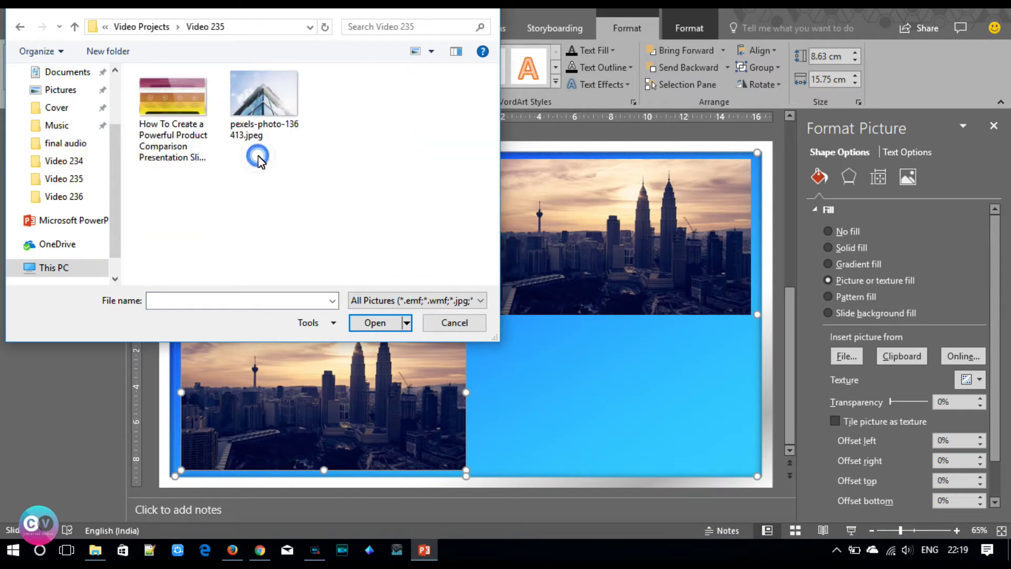
pyautogui.click(261, 121)
pyautogui.click(371, 323)
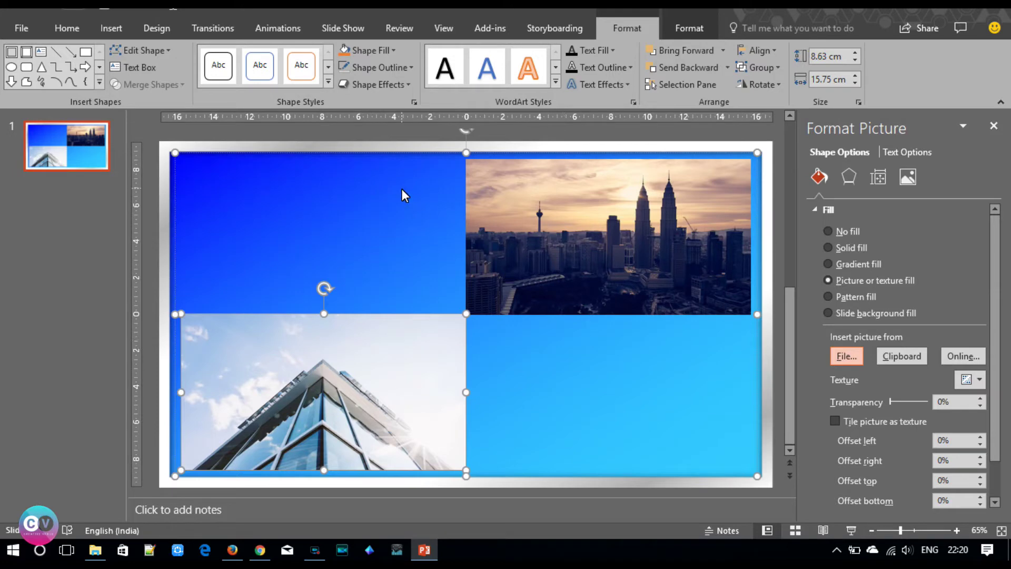
# - Replace the panel's fill with pexels-photo-443383.jpeg from the Video 236 folder
pyautogui.click(846, 356)
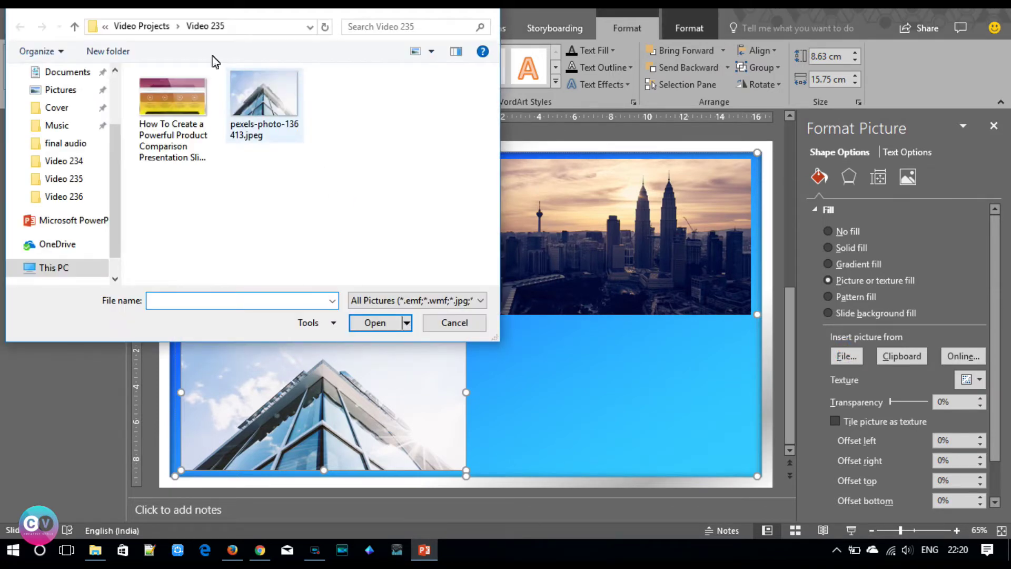
pyautogui.click(141, 26)
pyautogui.click(348, 263)
pyautogui.doubleClick(347, 264)
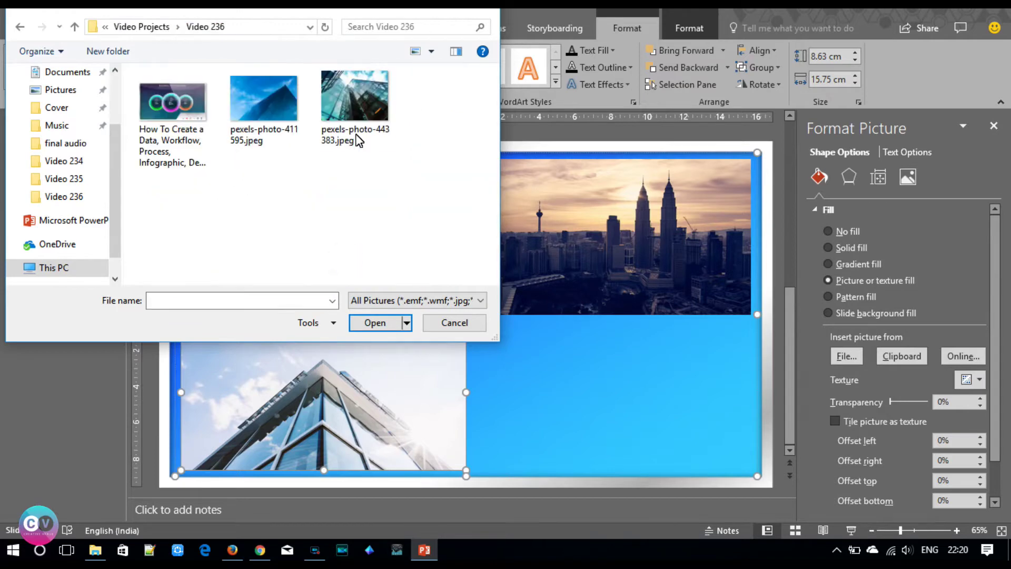
pyautogui.click(352, 116)
pyautogui.click(374, 319)
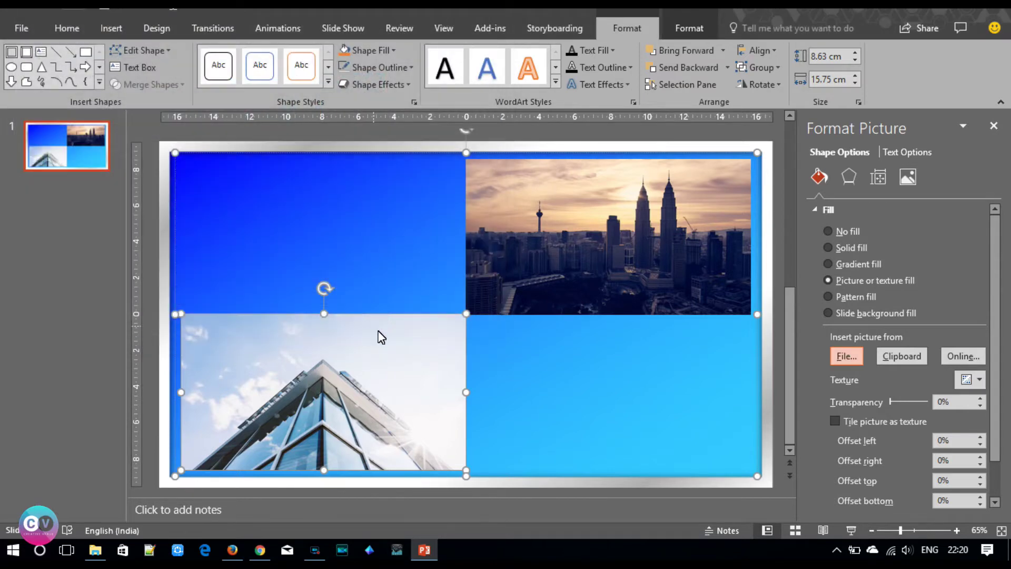
pyautogui.click(780, 361)
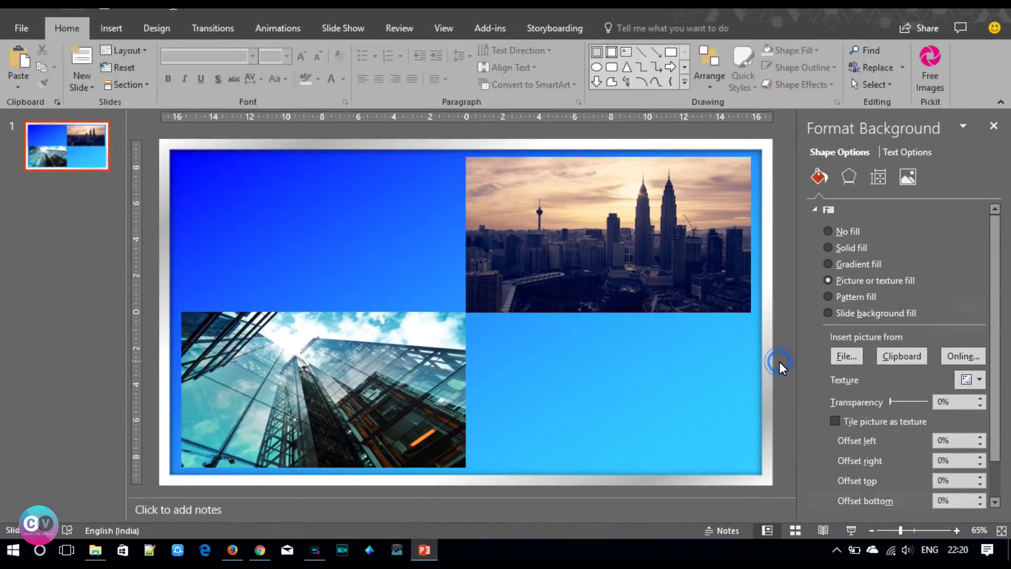
# - Apply an outer drop shadow preset to the glass skyscraper photo and raise its blur to 9 pt
pyautogui.click(599, 244)
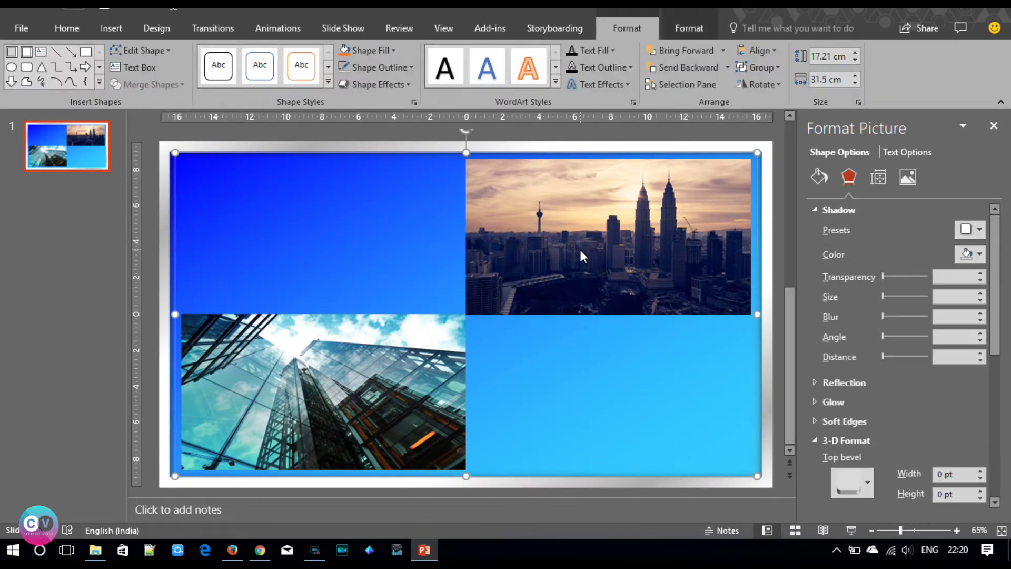
pyautogui.click(972, 229)
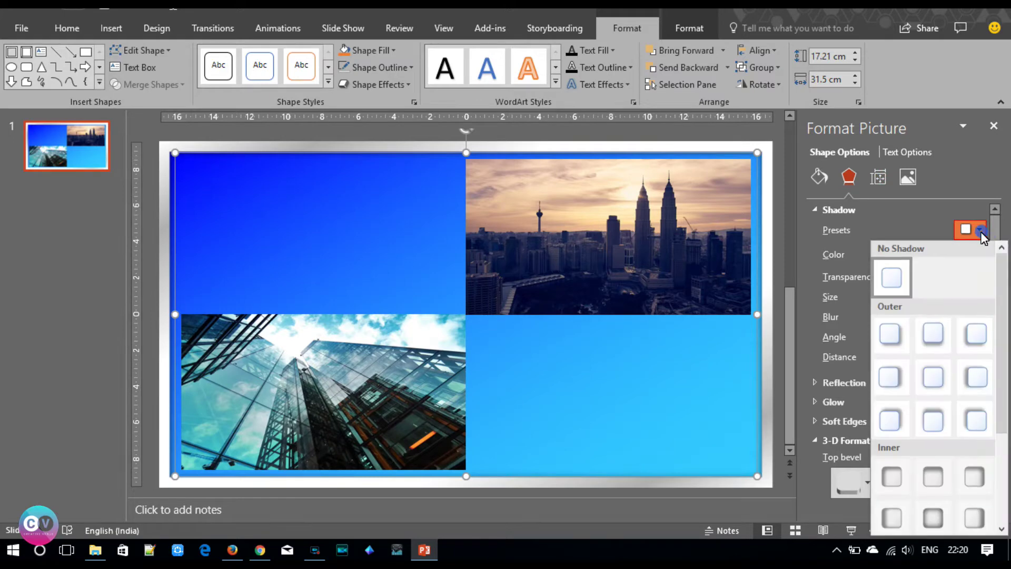
pyautogui.click(901, 337)
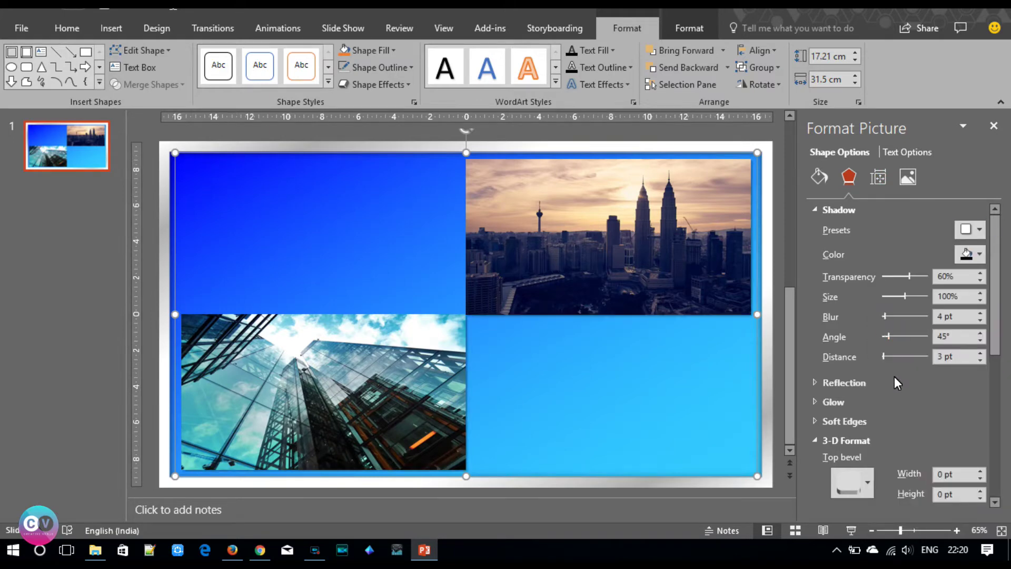
pyautogui.click(980, 314)
pyautogui.click(780, 388)
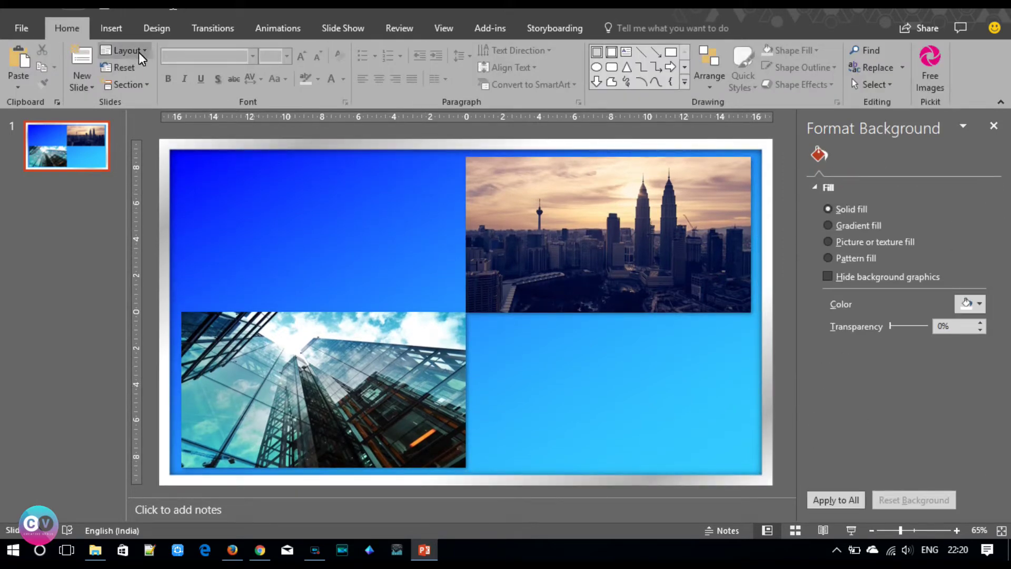
# - Draw a plus shape about 4 cm wide at the slide centre and thin its arms
pyautogui.click(110, 29)
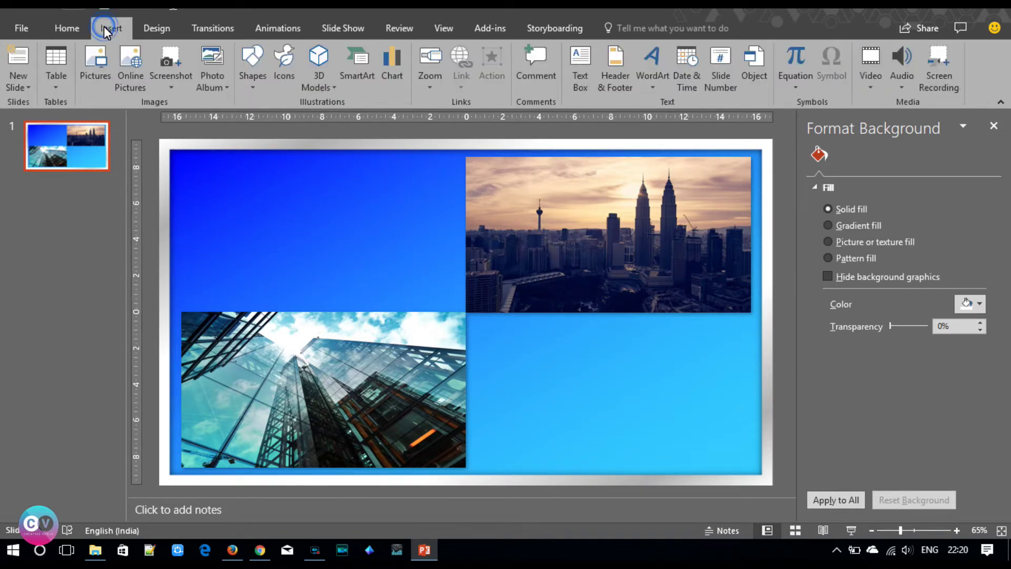
pyautogui.click(253, 61)
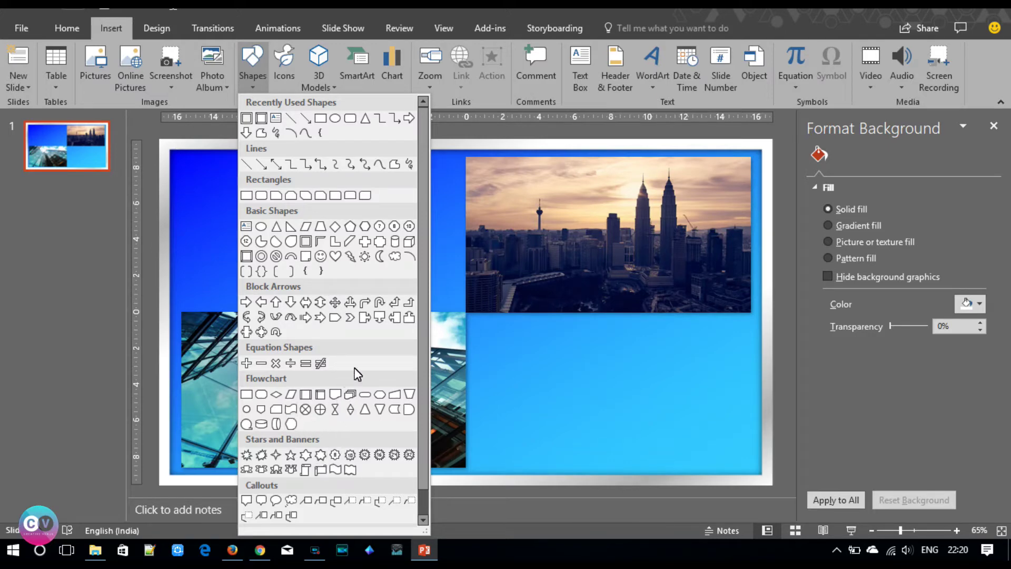
pyautogui.click(366, 242)
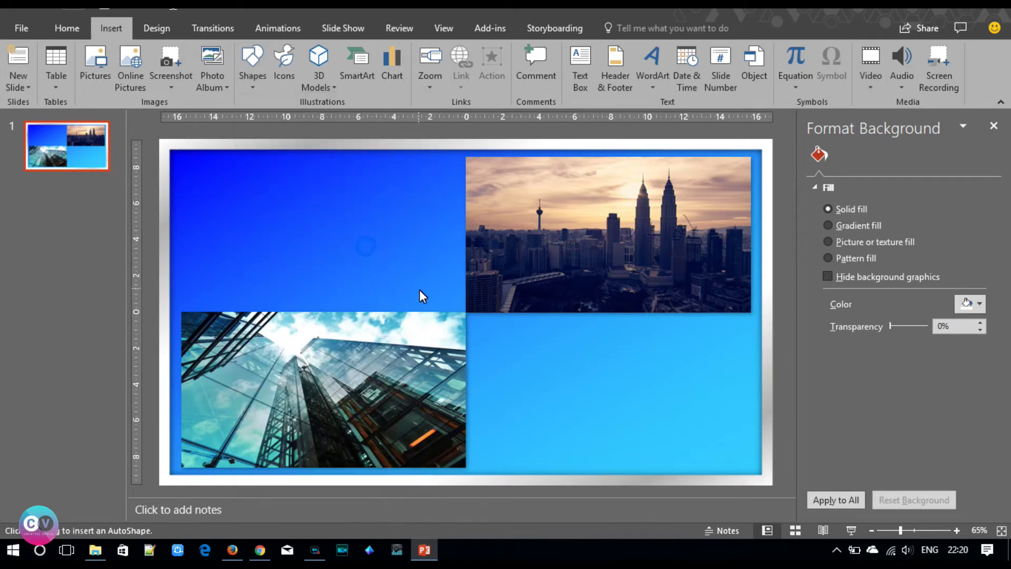
pyautogui.moveTo(444, 292); pyautogui.dragTo(518, 364)
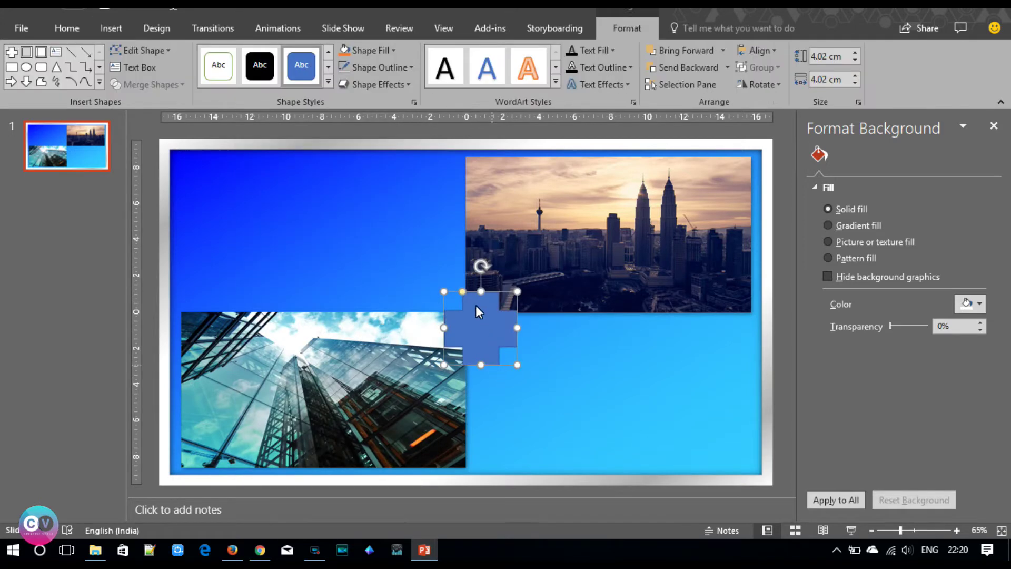
pyautogui.moveTo(463, 292); pyautogui.dragTo(476, 296)
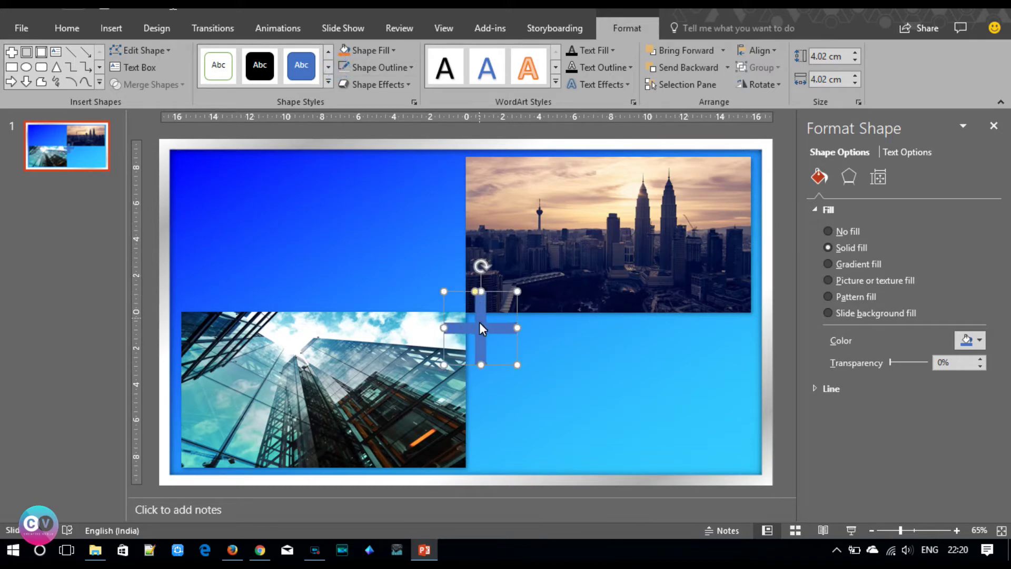
pyautogui.click(382, 484)
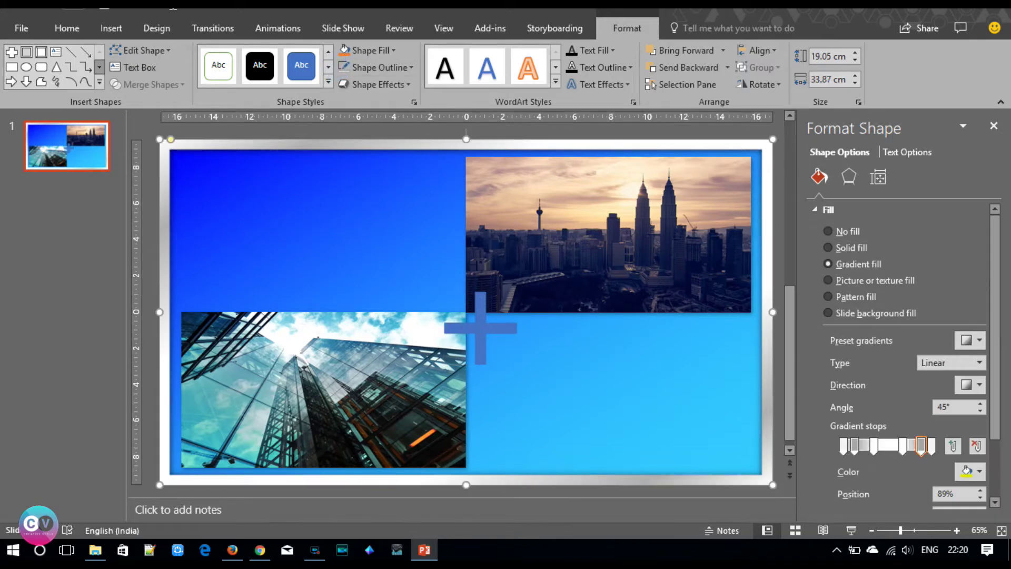
# - Copy the silver frame's gradient onto the plus shape with Format Painter and nudge it onto the photo corner
pyautogui.click(59, 30)
pyautogui.click(42, 84)
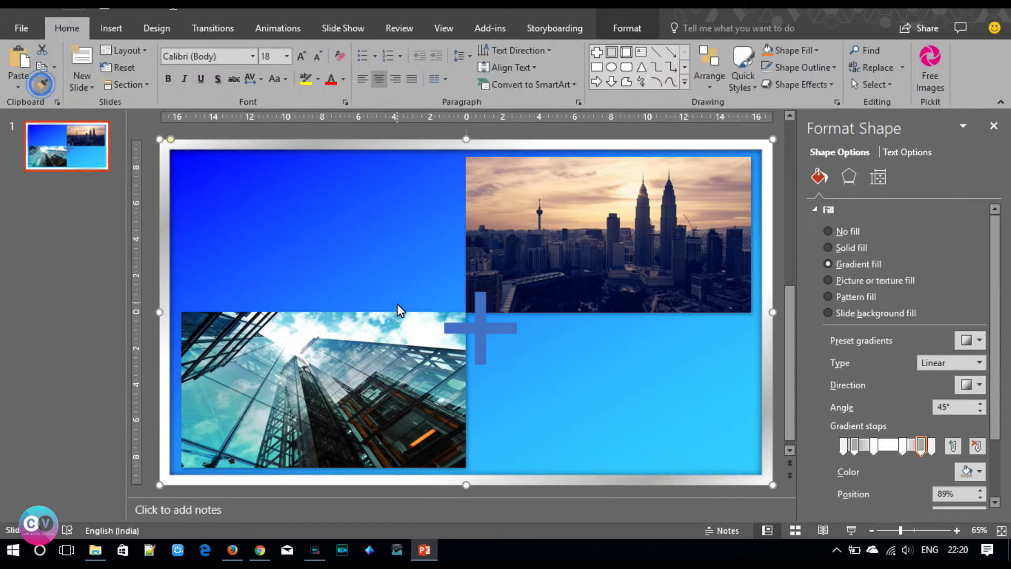
pyautogui.click(477, 328)
pyautogui.moveTo(476, 323); pyautogui.dragTo(469, 318)
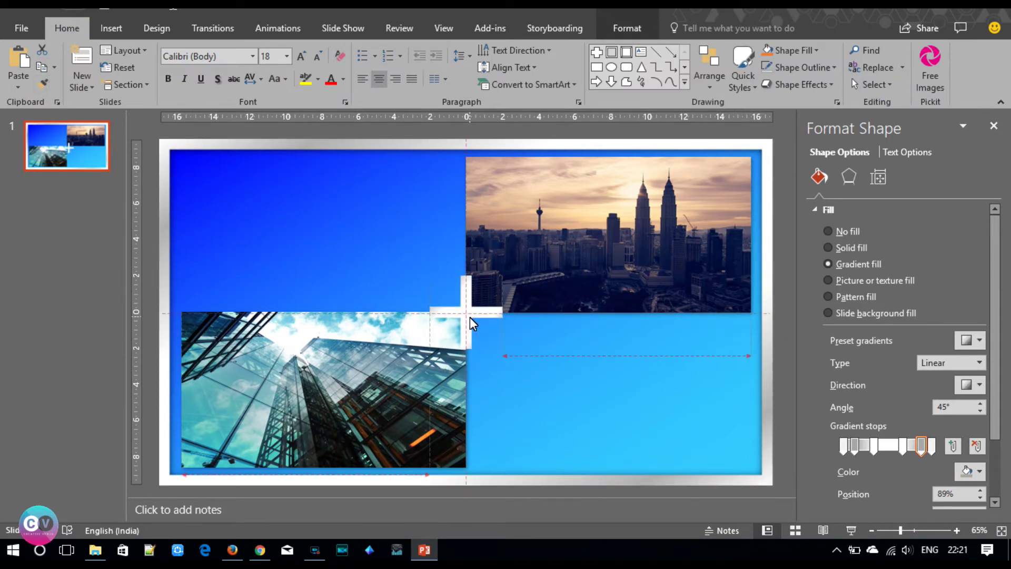
# - Try 90° and 0° gradient directions, remove two middle stops, then delete the plus shape
pyautogui.click(980, 385)
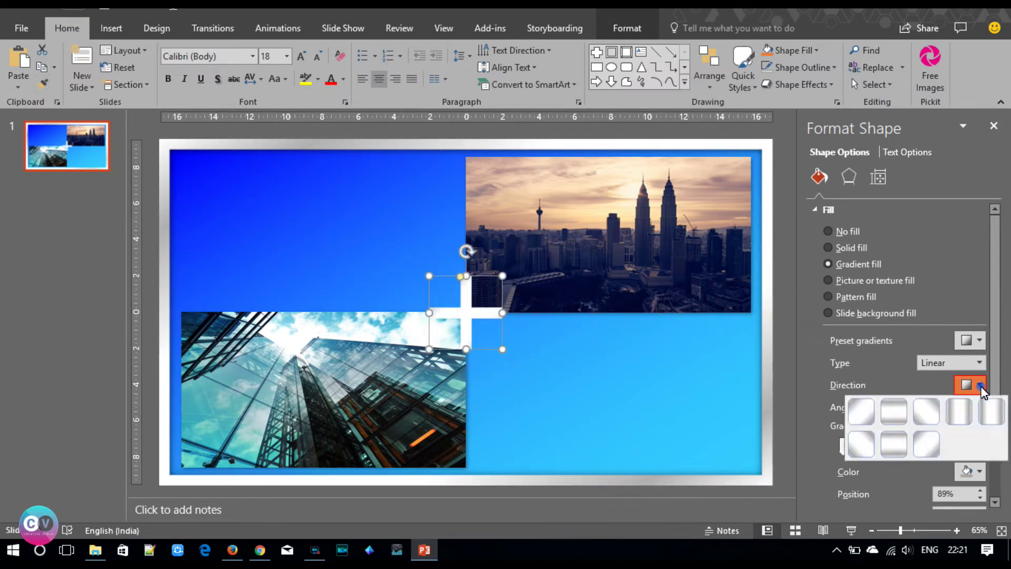
pyautogui.click(895, 416)
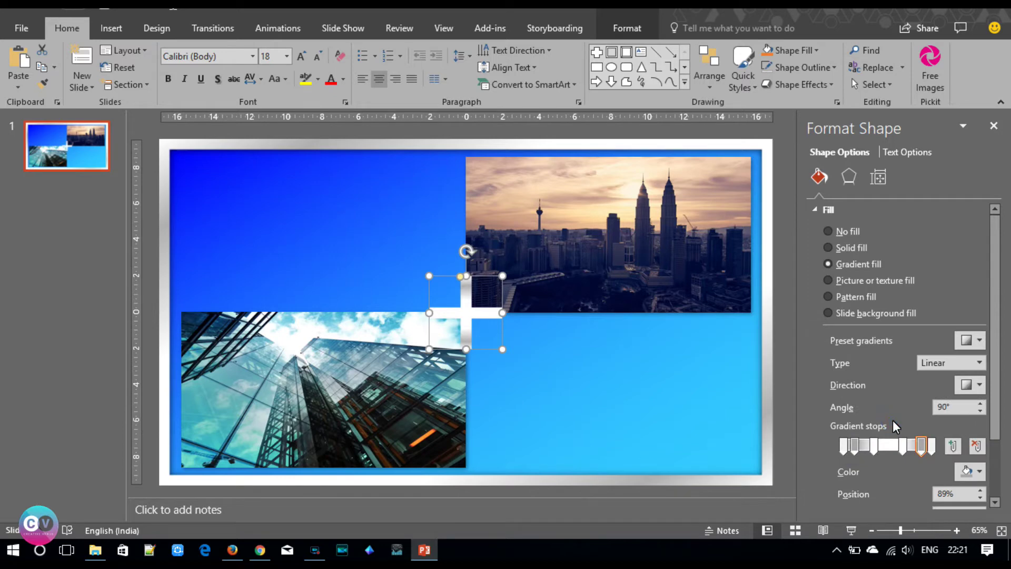
pyautogui.click(979, 385)
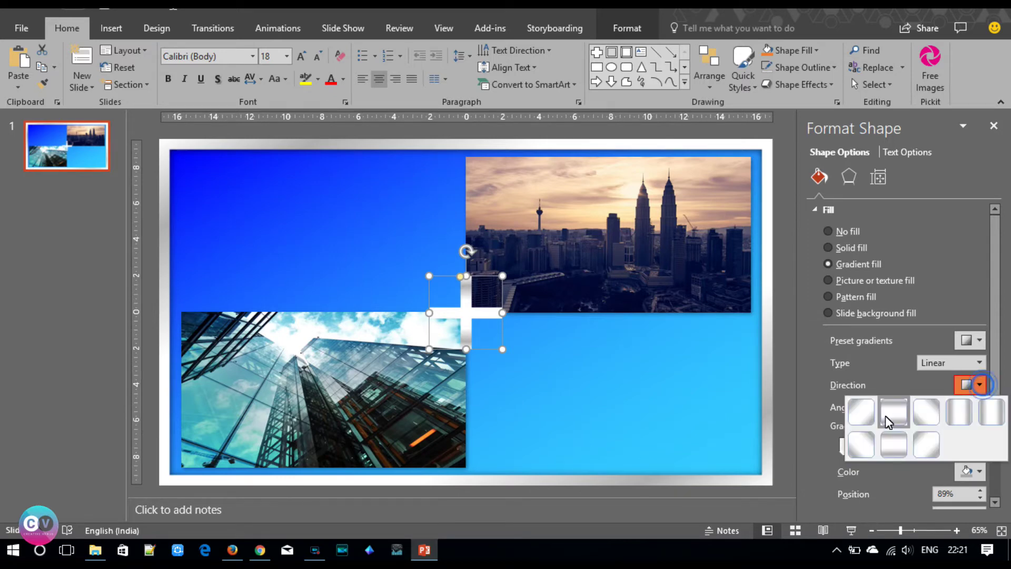
pyautogui.click(958, 412)
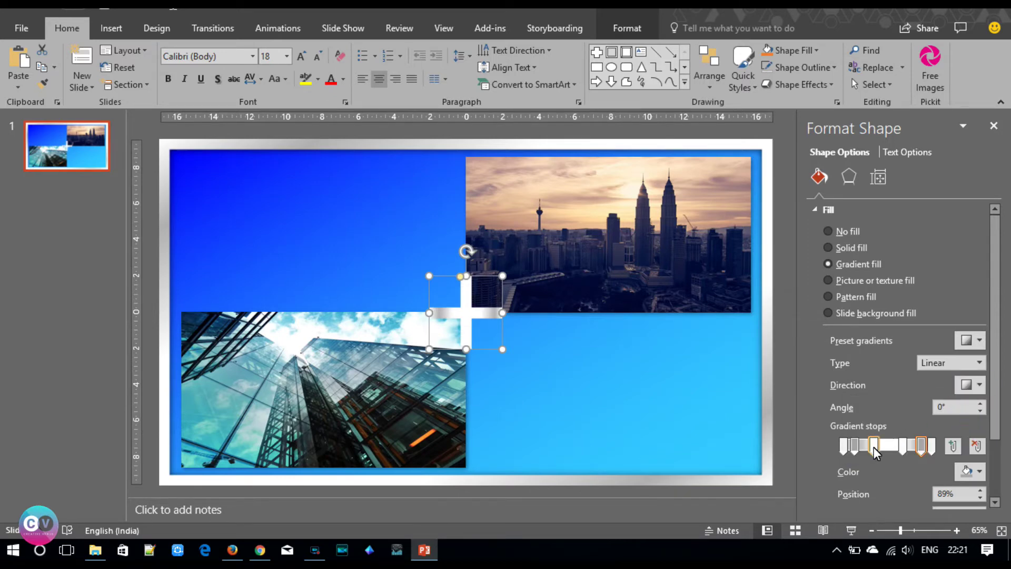
pyautogui.moveTo(874, 447); pyautogui.dragTo(891, 446)
pyautogui.click(978, 446)
pyautogui.click(978, 447)
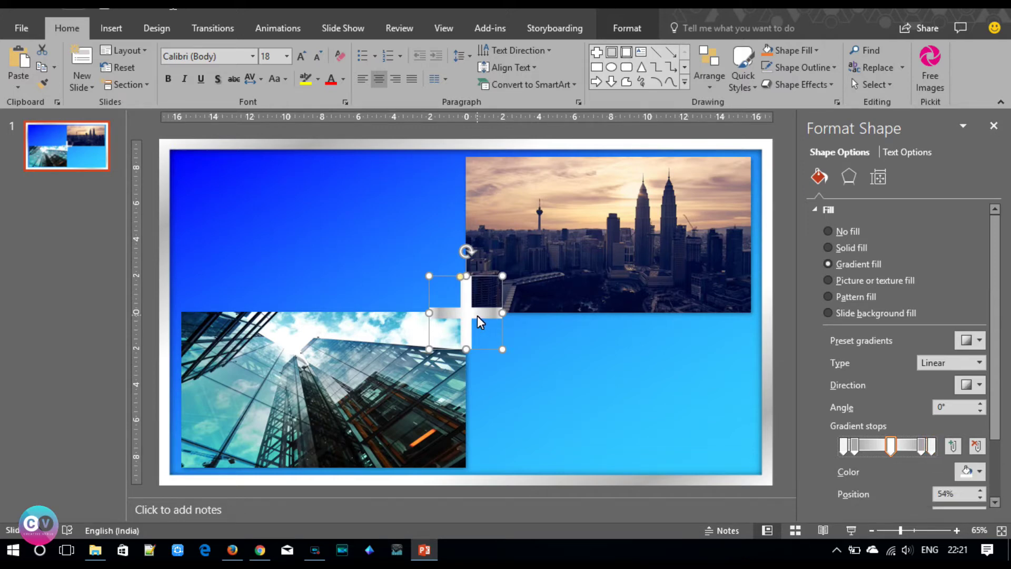
pyautogui.press('Delete')
pyautogui.click(119, 30)
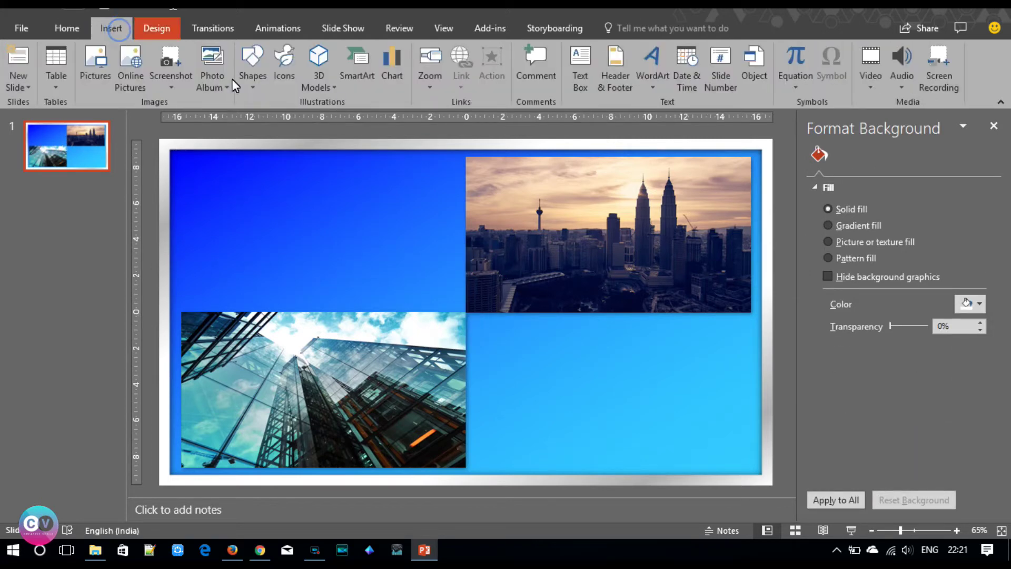
# - Draw a thin 0.55 cm by 14.99 cm horizontal rectangle along the seam where the photos meet
pyautogui.click(262, 88)
pyautogui.click(336, 119)
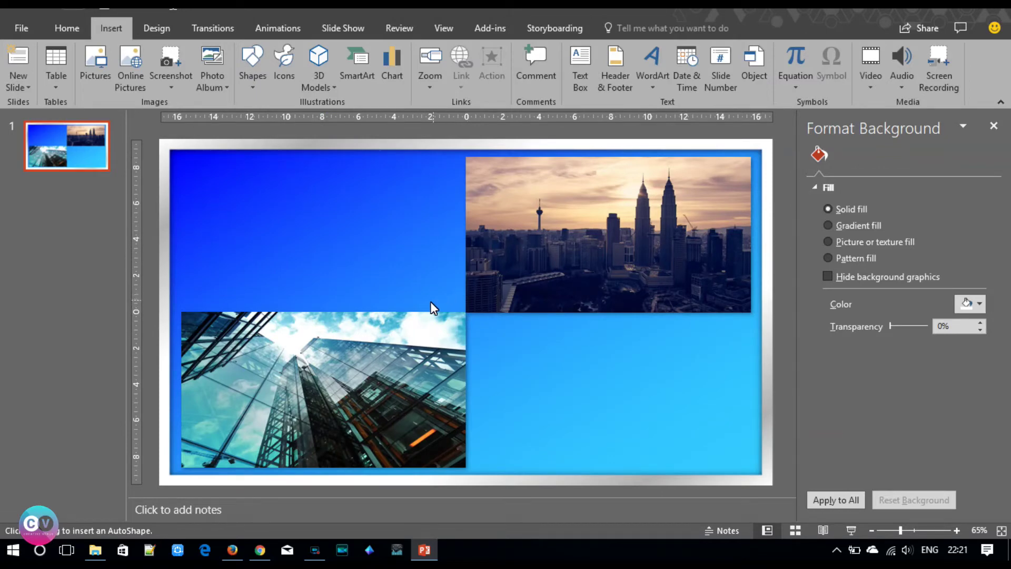
pyautogui.moveTo(345, 307); pyautogui.dragTo(613, 324)
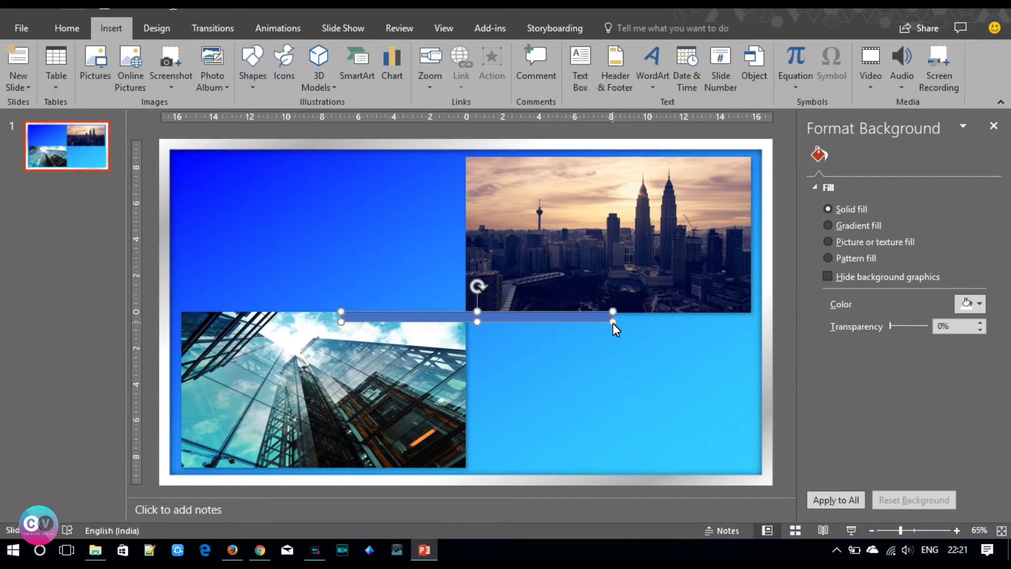
pyautogui.click(542, 316)
pyautogui.click(758, 51)
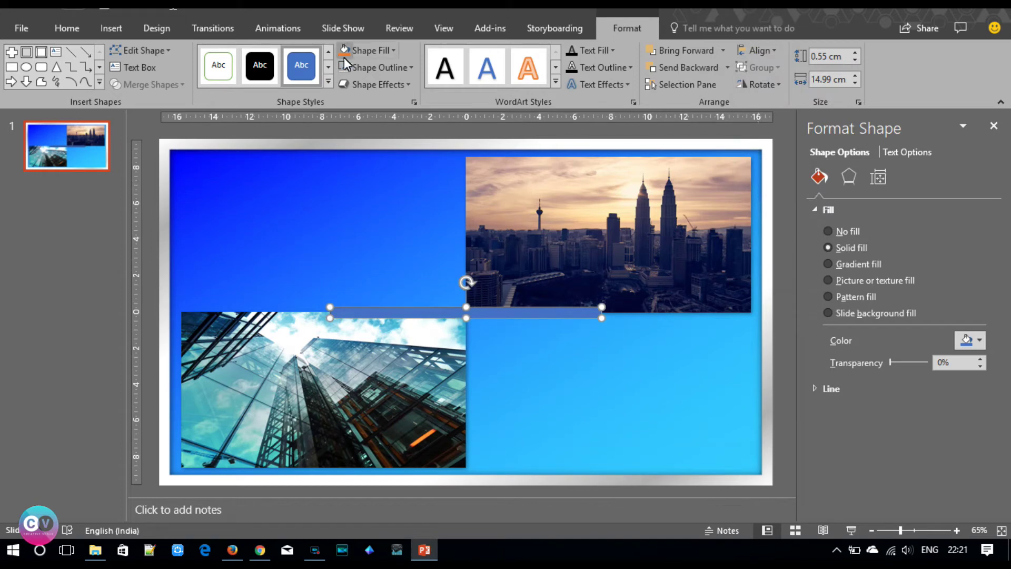
pyautogui.click(511, 479)
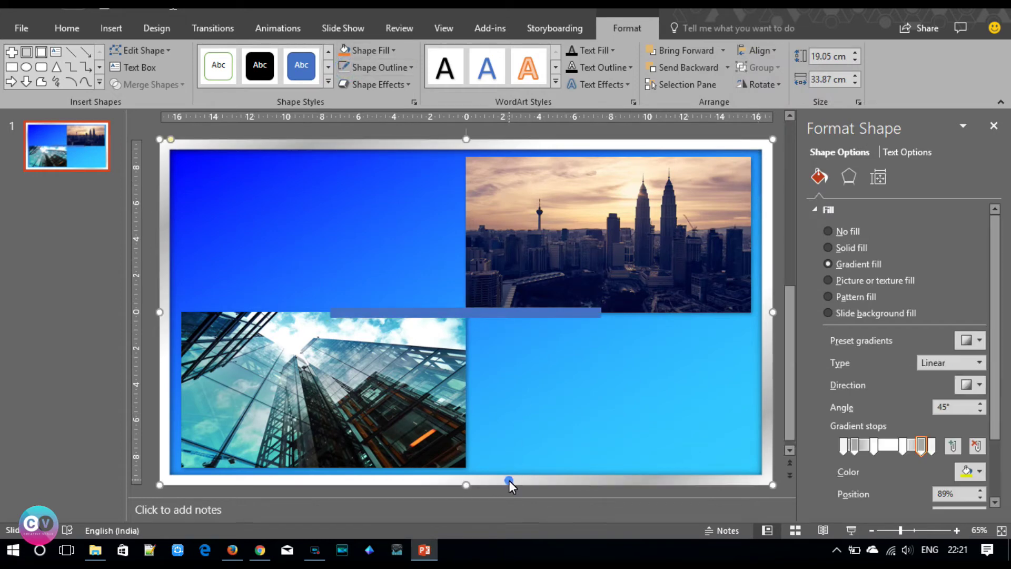
# - Copy the frame's silver gradient onto the thin bar and set its direction to 90°
pyautogui.click(67, 28)
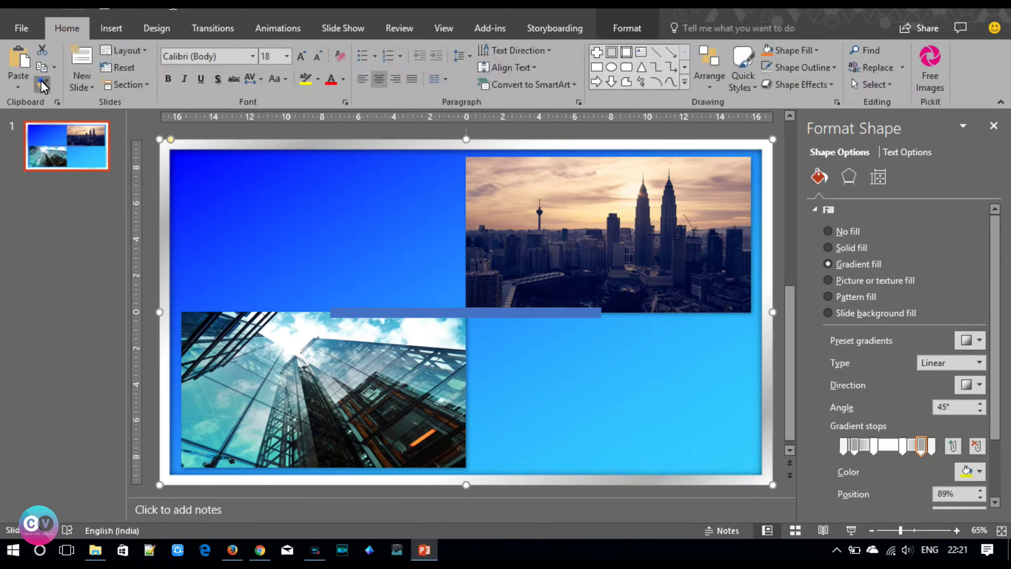
pyautogui.click(457, 312)
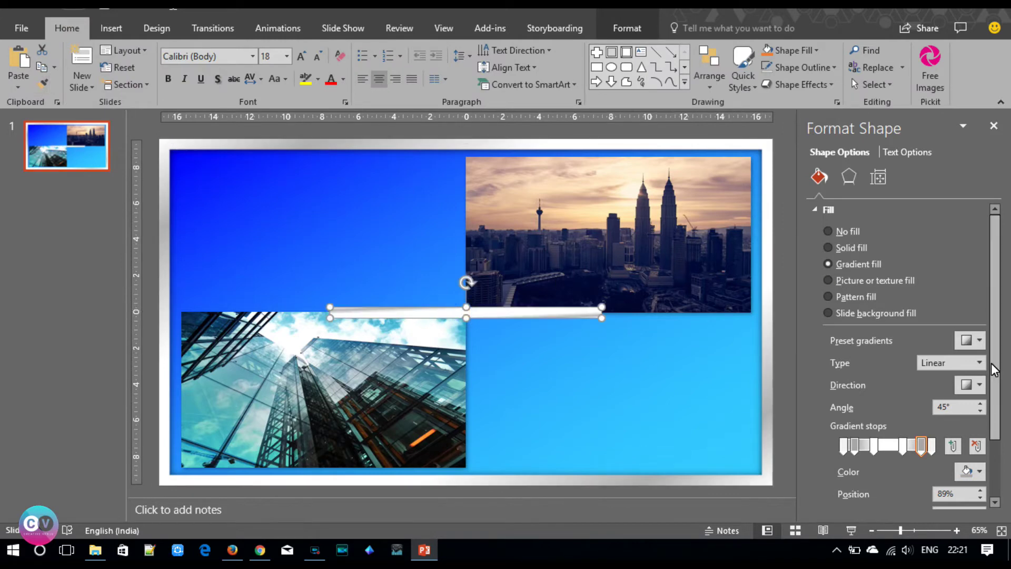
pyautogui.click(979, 385)
pyautogui.click(901, 421)
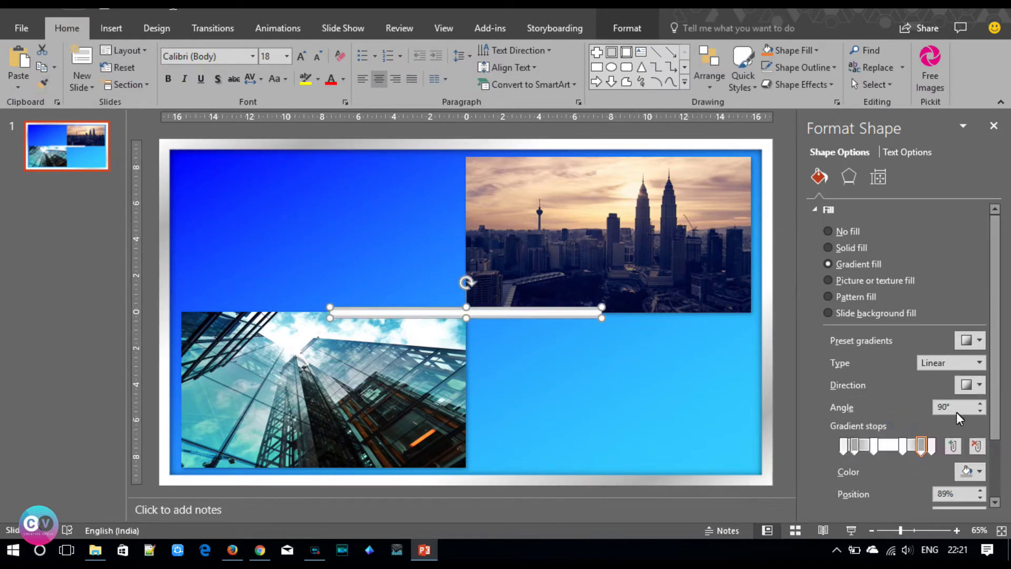
pyautogui.click(978, 385)
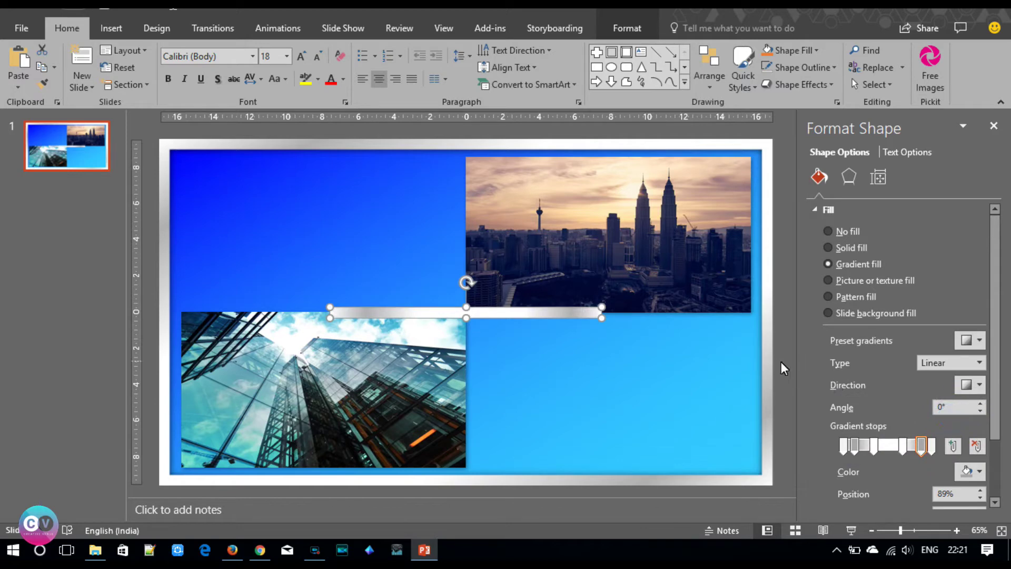
# - Remove the extra gradient stops, including the 79% stop, leaving fewer stops
pyautogui.moveTo(874, 448); pyautogui.dragTo(890, 448)
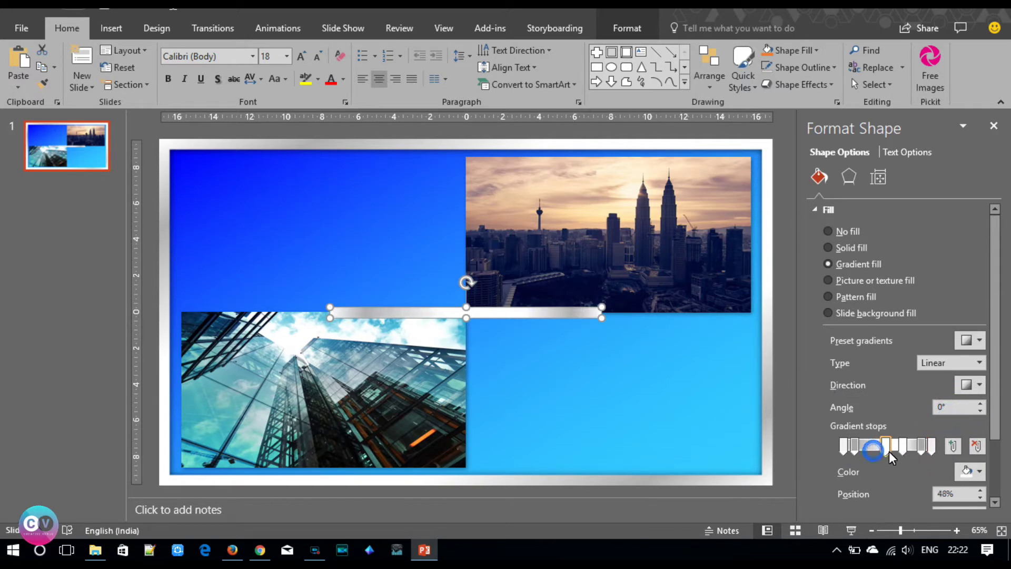
pyautogui.click(972, 449)
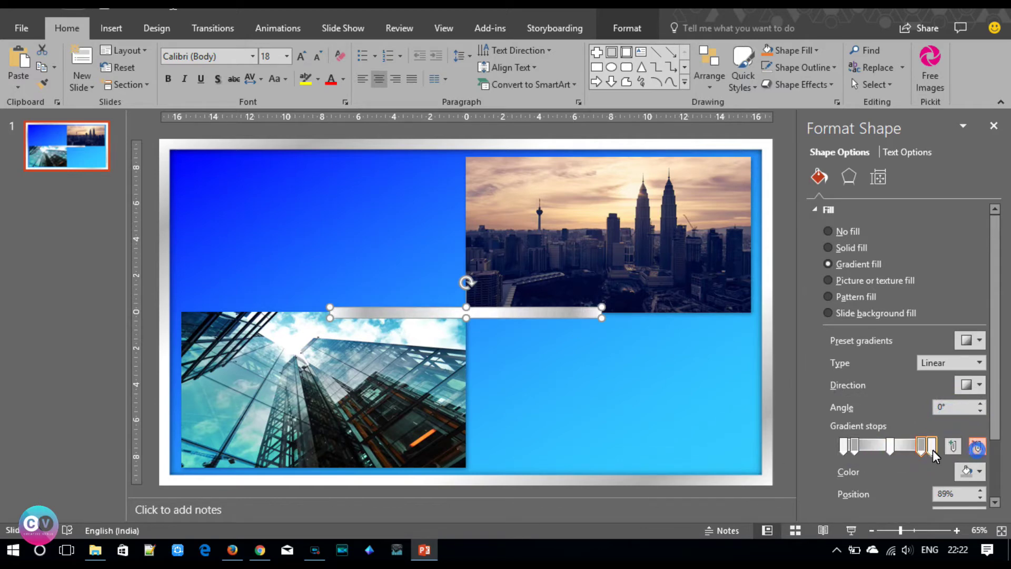
pyautogui.moveTo(921, 448); pyautogui.dragTo(913, 449)
pyautogui.click(929, 451)
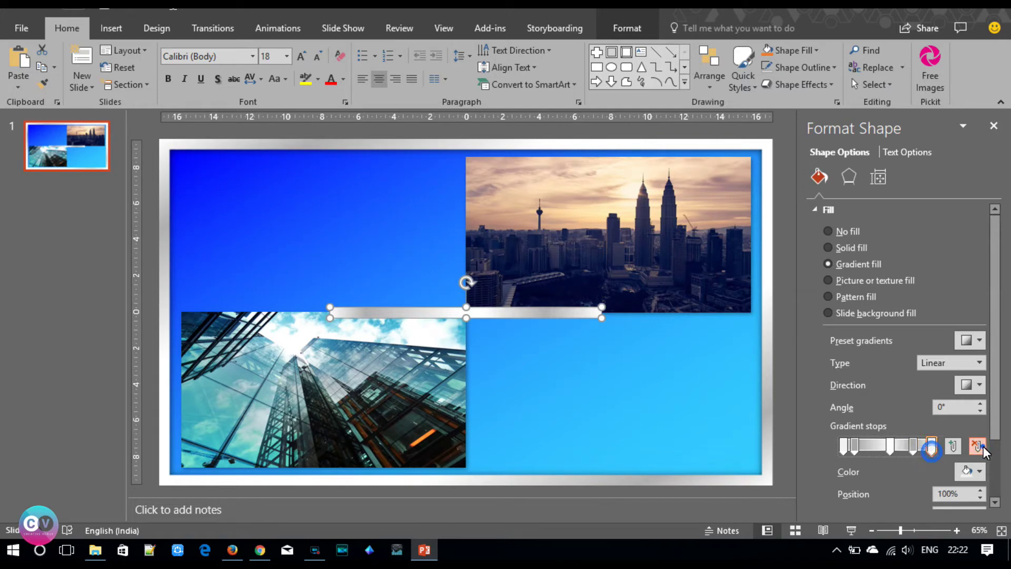
pyautogui.click(979, 446)
pyautogui.moveTo(915, 448); pyautogui.dragTo(946, 457)
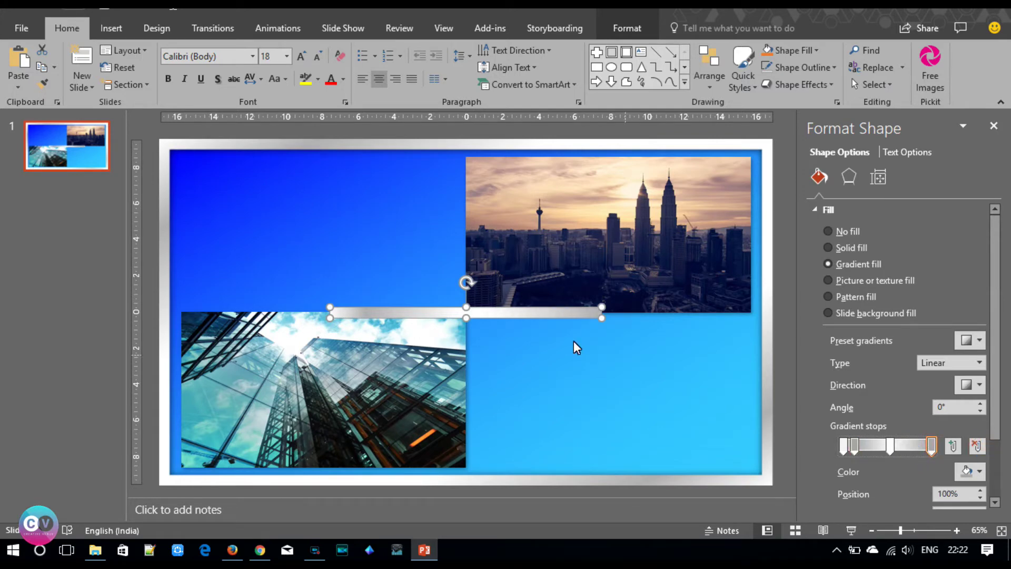
pyautogui.moveTo(855, 449)
pyautogui.mouseDown()
pyautogui.moveTo(919, 451)
pyautogui.moveTo(839, 445)
pyautogui.moveTo(857, 448)
pyautogui.moveTo(848, 448)
pyautogui.mouseUp()
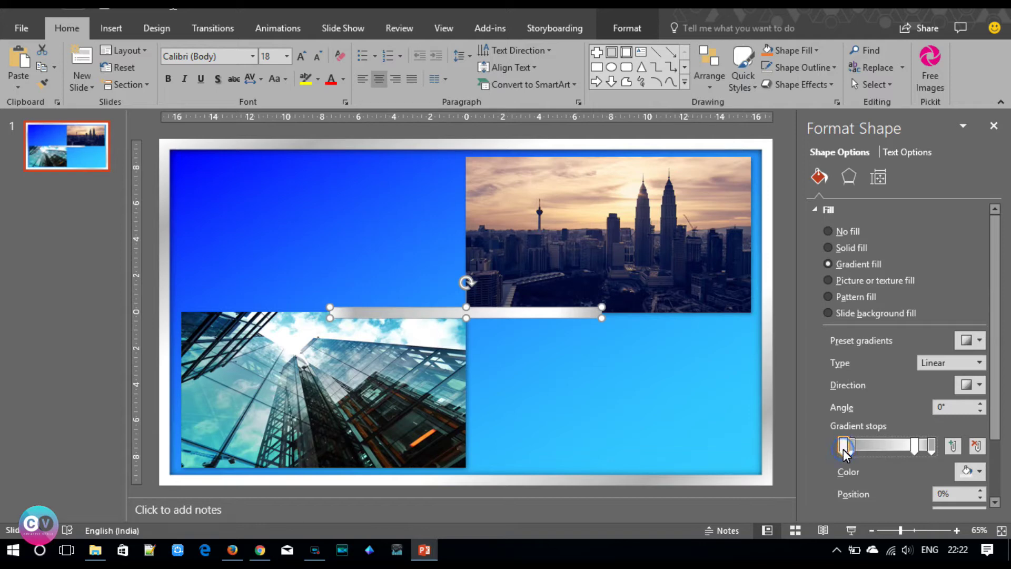
pyautogui.moveTo(843, 449); pyautogui.dragTo(794, 459)
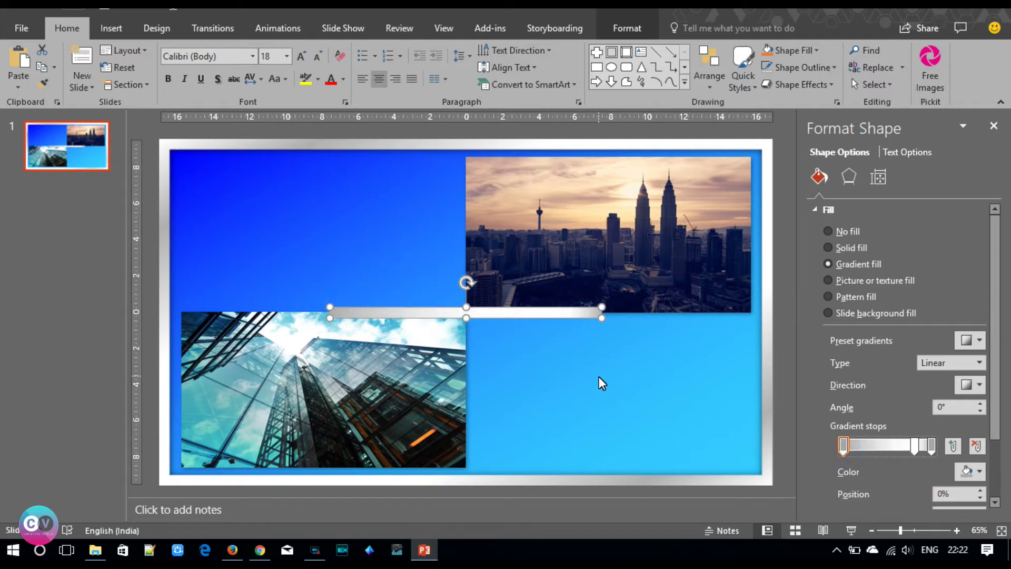
pyautogui.moveTo(917, 447); pyautogui.dragTo(890, 448)
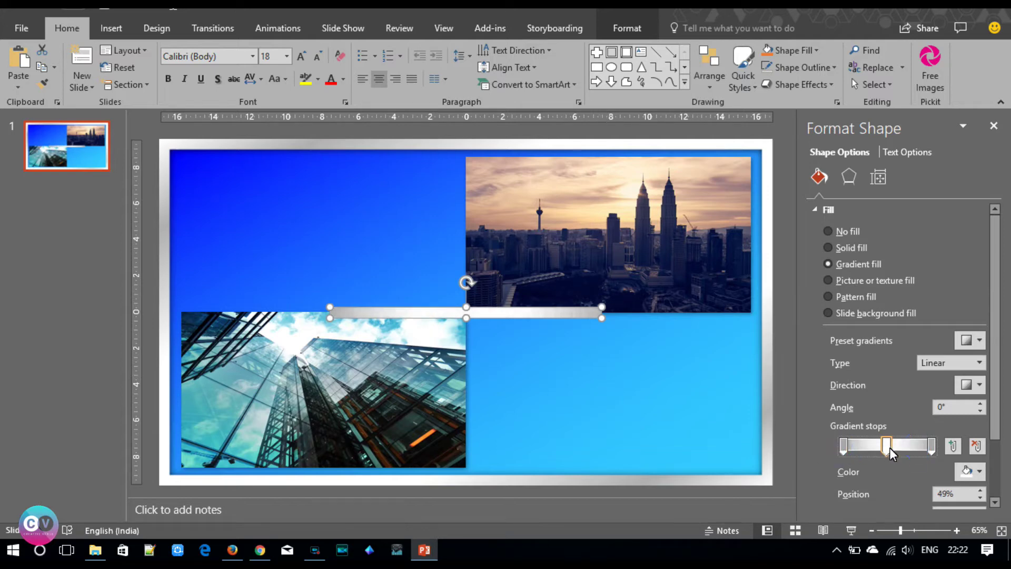
# - Make the centre gradient stop a light silver colour positioned at 50%
pyautogui.click(972, 472)
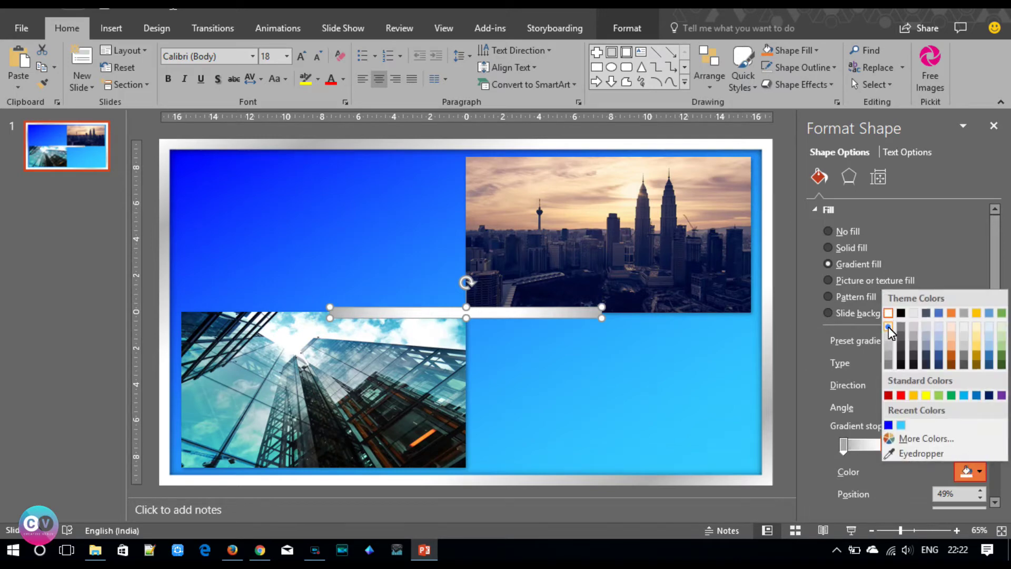
pyautogui.click(889, 326)
pyautogui.scroll(-2, 964, 368)
pyautogui.click(977, 446)
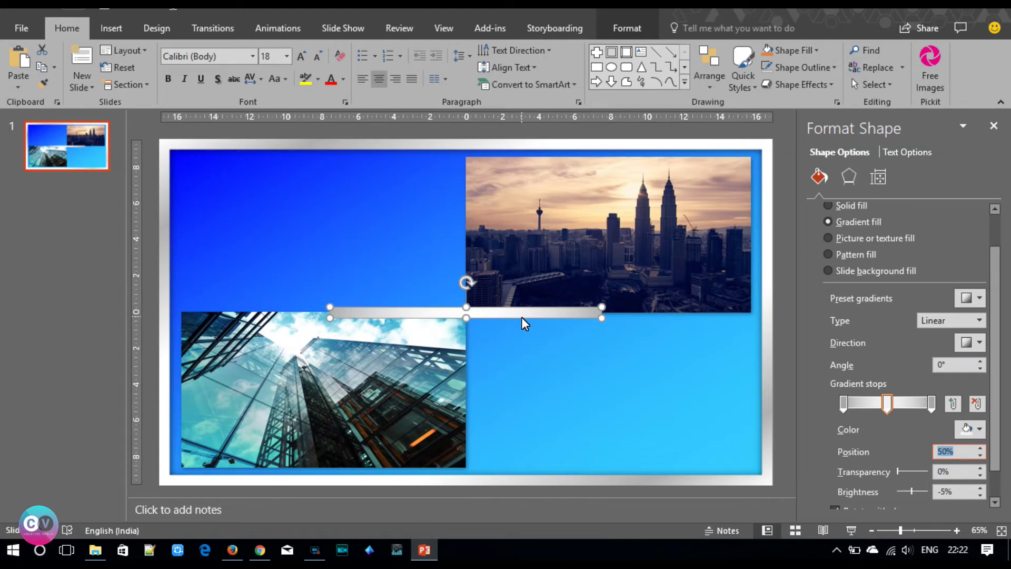
pyautogui.click(849, 176)
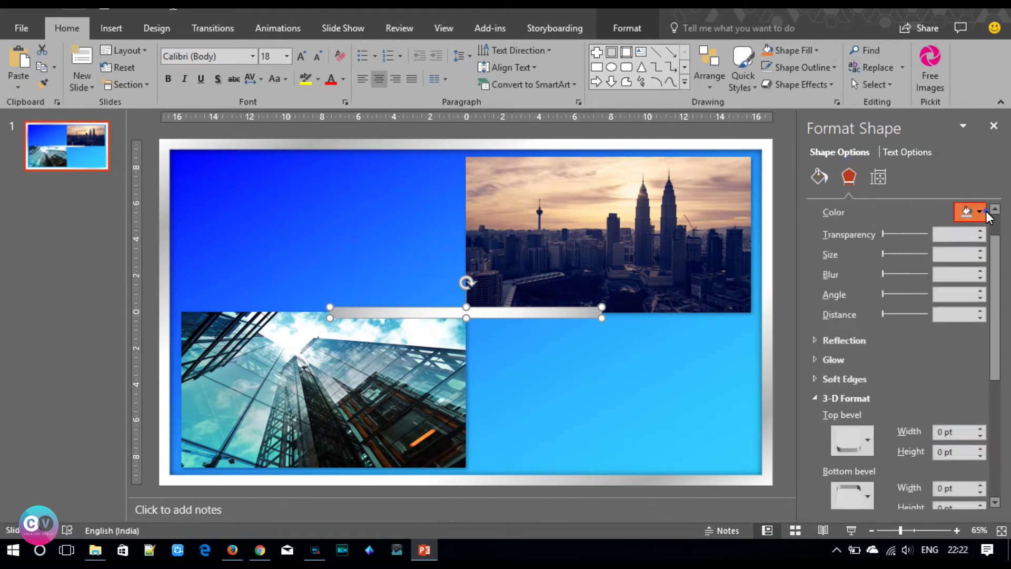
# - Give the bar an outer shadow with 15 pt blur and 102% size, then duplicate it with Ctrl+D
pyautogui.click(981, 212)
pyautogui.click(852, 179)
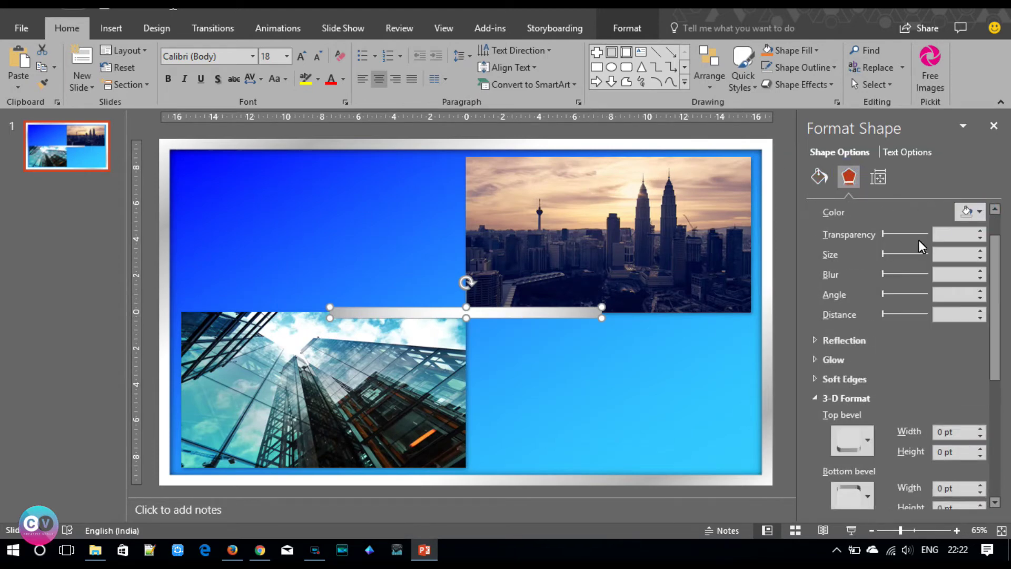
pyautogui.moveTo(996, 277); pyautogui.dragTo(994, 222)
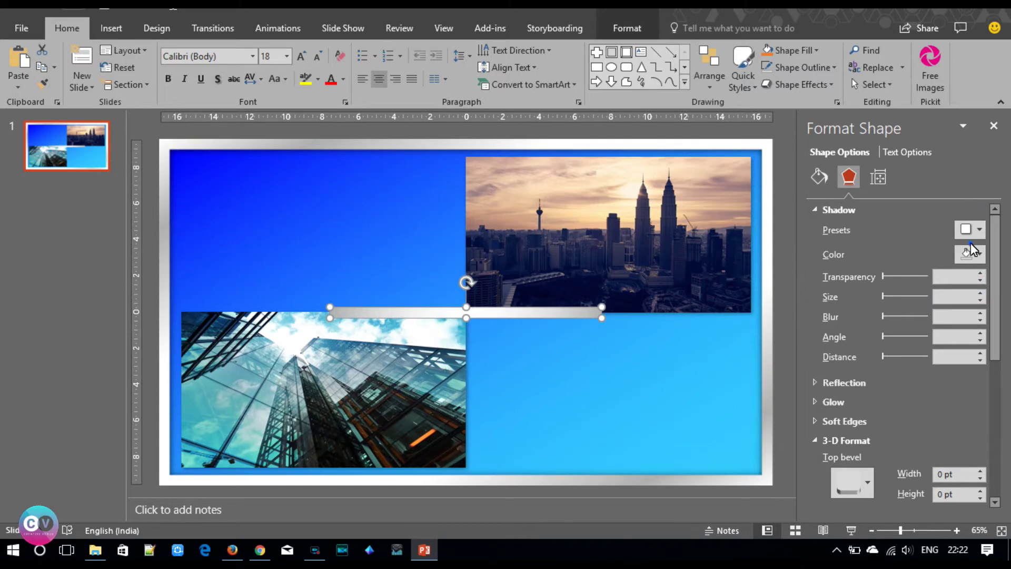
pyautogui.click(972, 233)
pyautogui.click(895, 328)
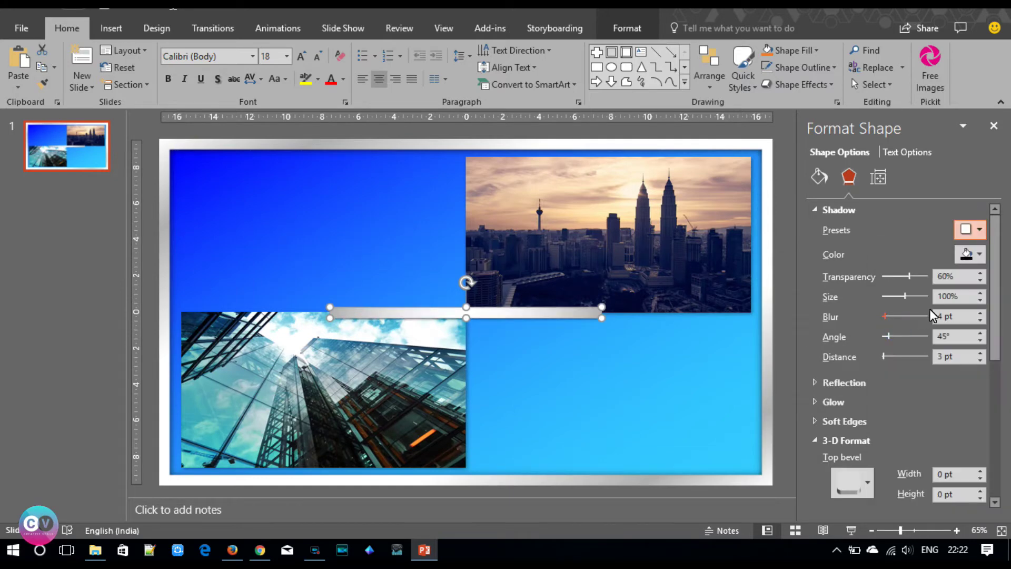
pyautogui.moveTo(887, 316); pyautogui.dragTo(891, 317)
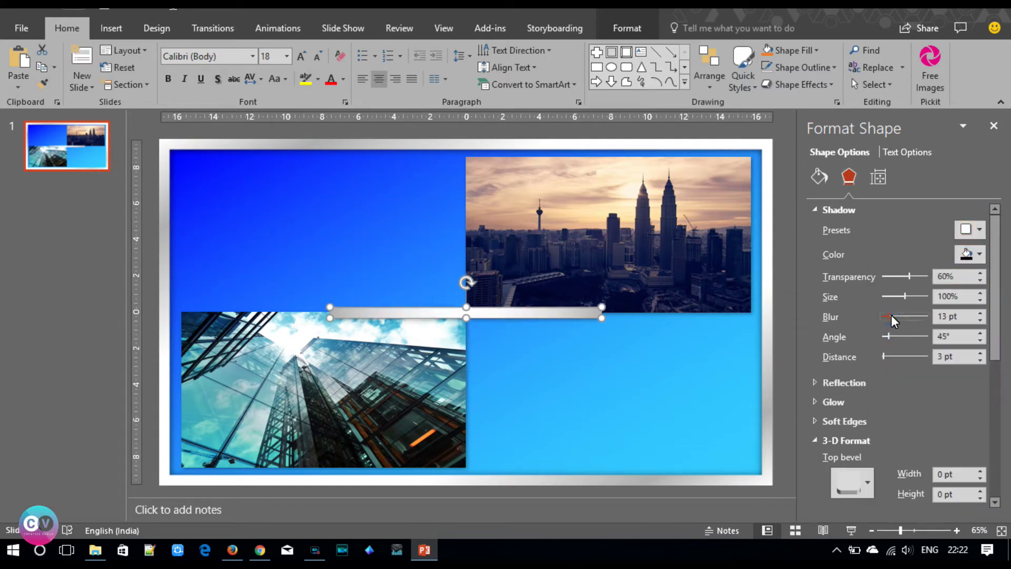
pyautogui.click(979, 314)
pyautogui.click(980, 314)
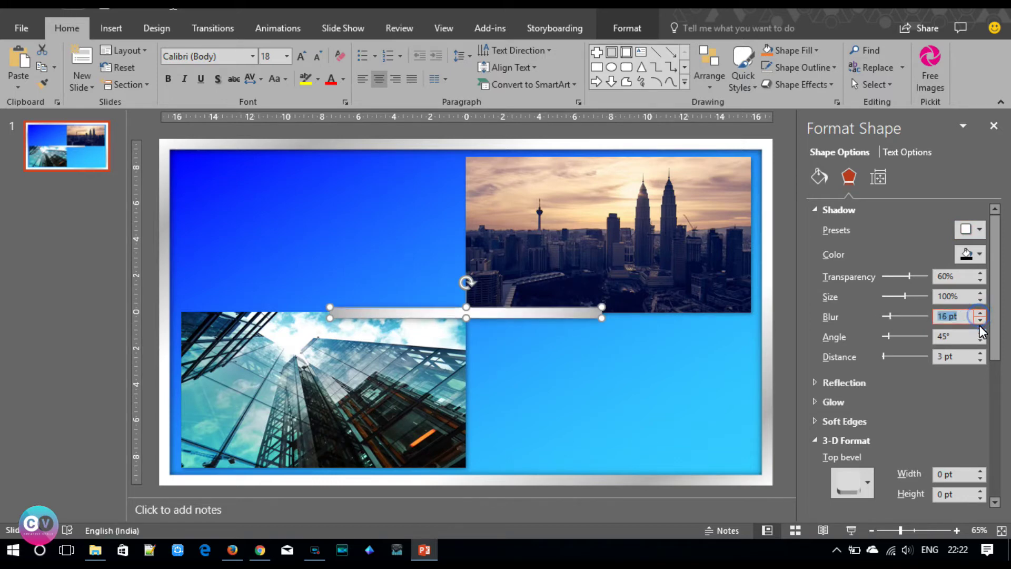
pyautogui.click(980, 293)
pyautogui.click(979, 293)
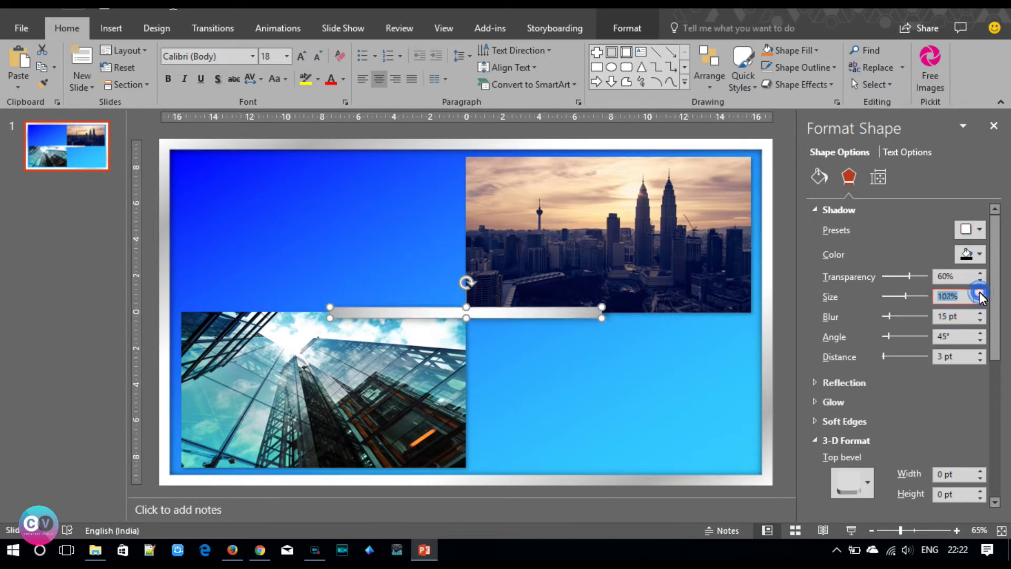
pyautogui.press('Right')
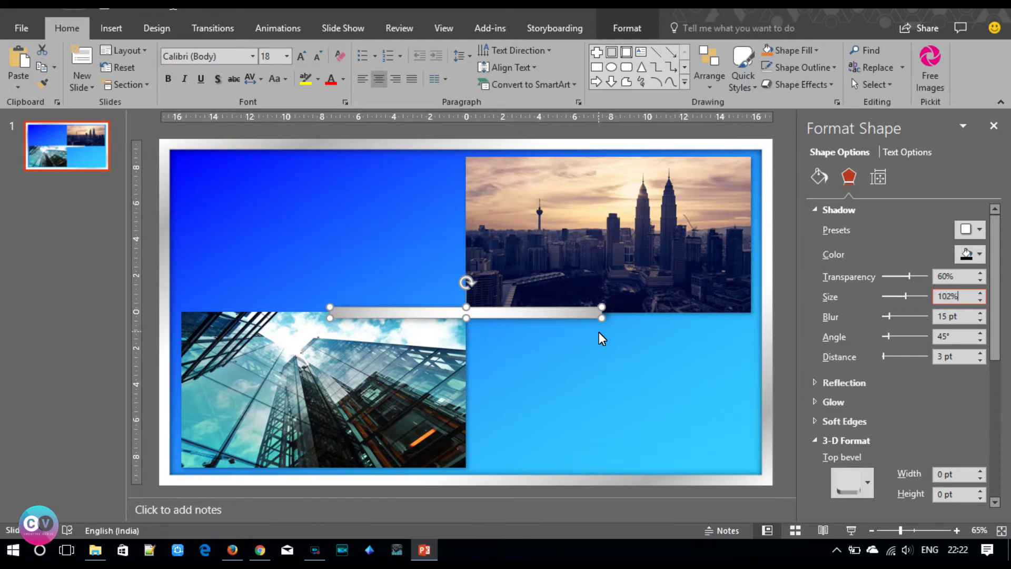
pyautogui.click(533, 315)
pyautogui.hotkey('ctrl', 'd')
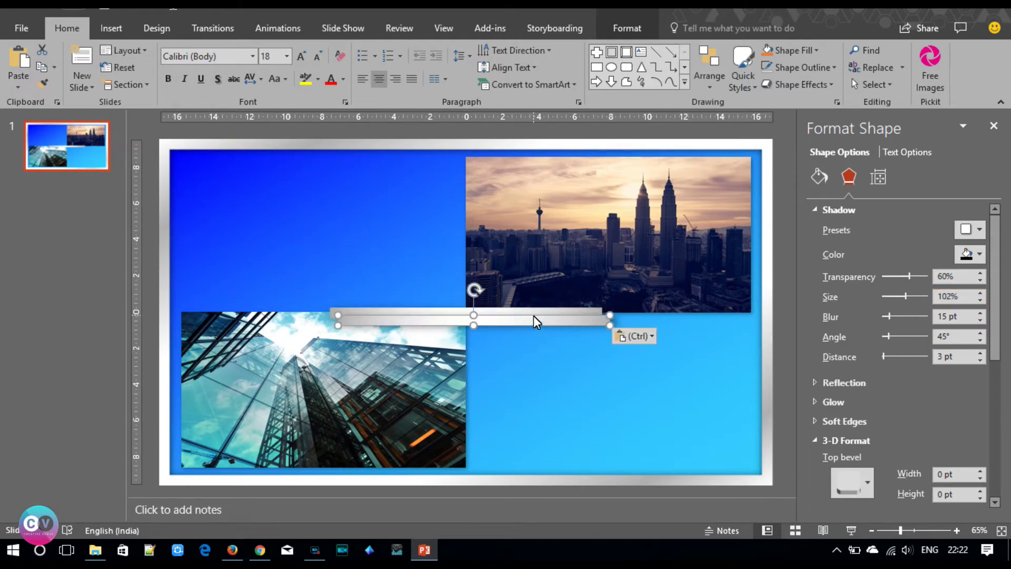
# - Rotate the copied bar 90° to stand upright and shorten it toward 6 cm
pyautogui.click(619, 27)
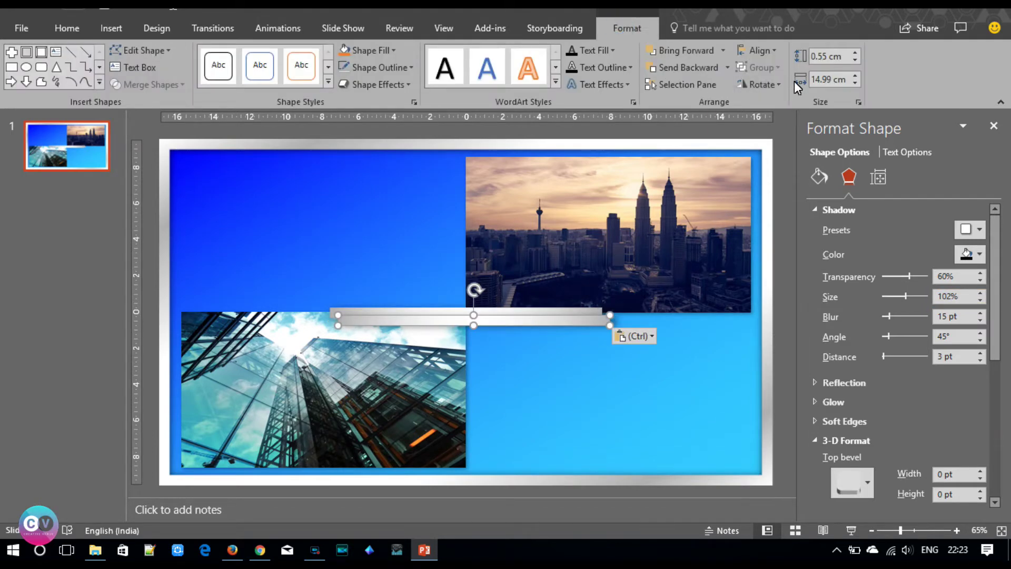
pyautogui.click(761, 84)
pyautogui.click(772, 121)
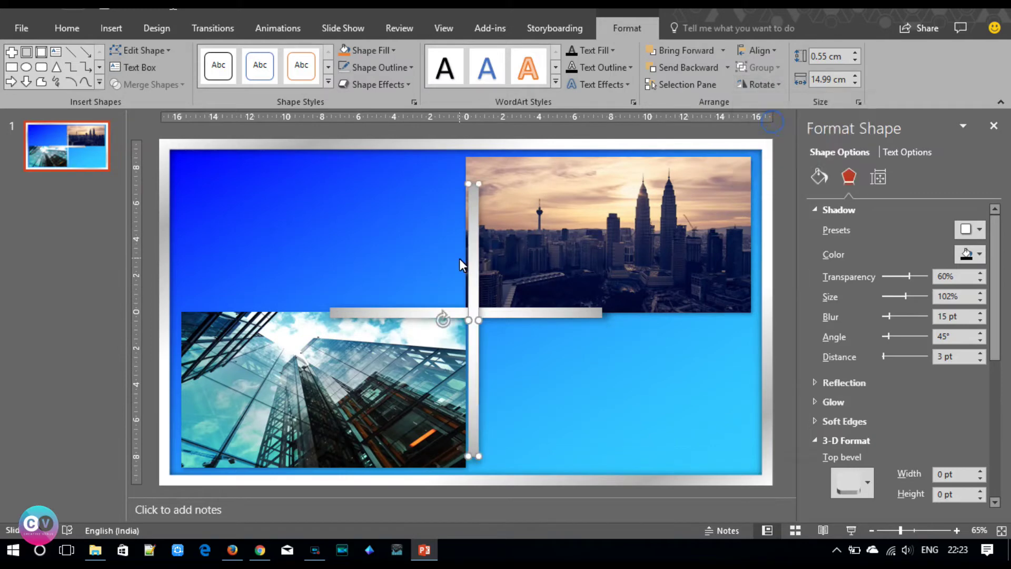
pyautogui.click(851, 60)
pyautogui.click(851, 61)
pyautogui.click(852, 61)
pyautogui.hotkey('ctrl', 'z')
pyautogui.hotkey('ctrl', 'z')
pyautogui.hotkey('ctrl', 'z')
pyautogui.hotkey('ctrl', 'z')
pyautogui.hotkey('ctrl', 'y')
pyautogui.click(855, 83)
pyautogui.moveTo(856, 84); pyautogui.dragTo(856, 85)
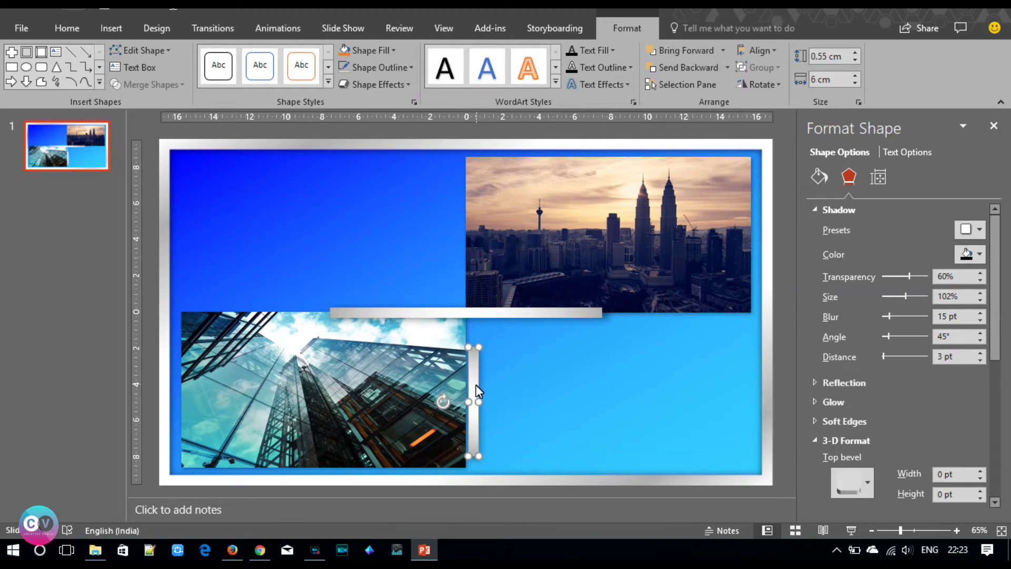
# - Move the vertical bar across the horizontal bar, thin it to 0.2 cm and line it up
pyautogui.moveTo(476, 391); pyautogui.dragTo(469, 297)
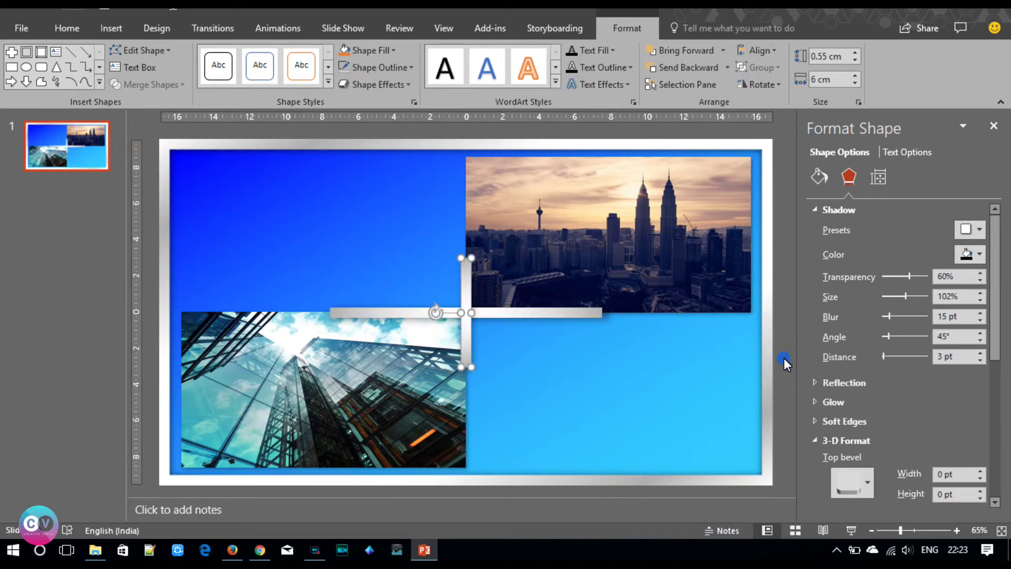
pyautogui.click(723, 365)
pyautogui.click(467, 351)
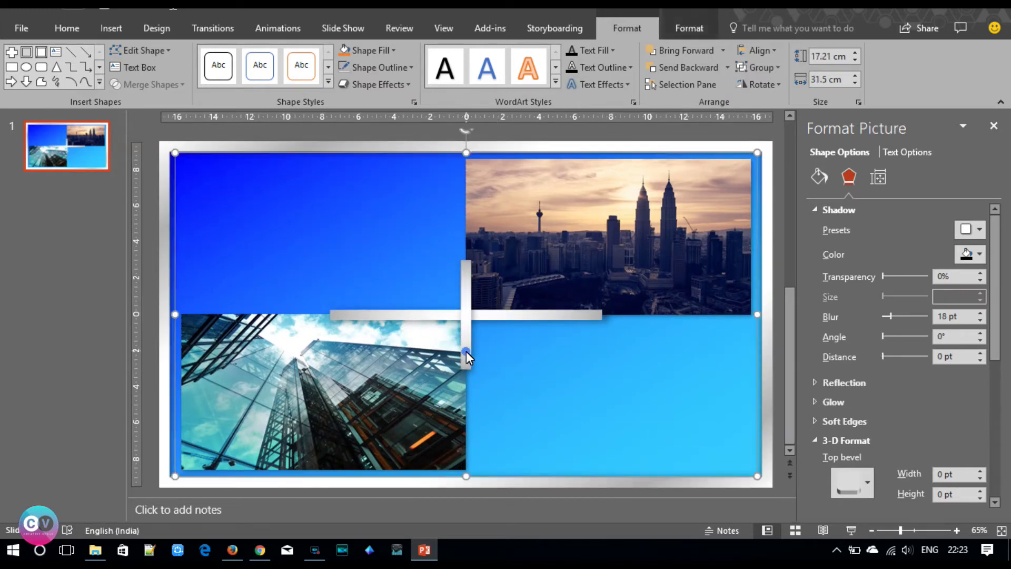
pyautogui.click(467, 337)
pyautogui.click(855, 60)
pyautogui.click(855, 60)
pyautogui.click(855, 60)
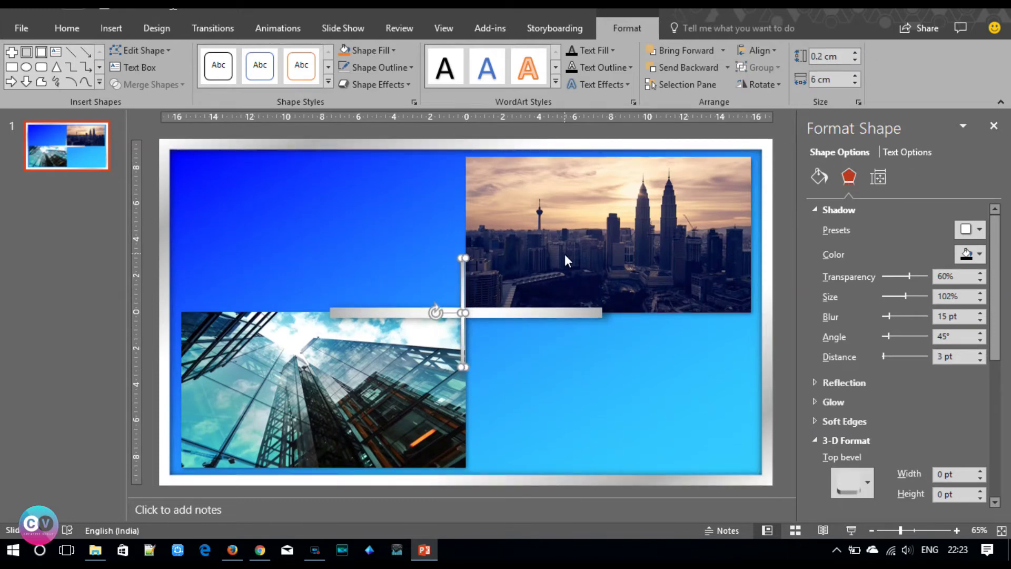
pyautogui.moveTo(463, 296); pyautogui.dragTo(468, 298)
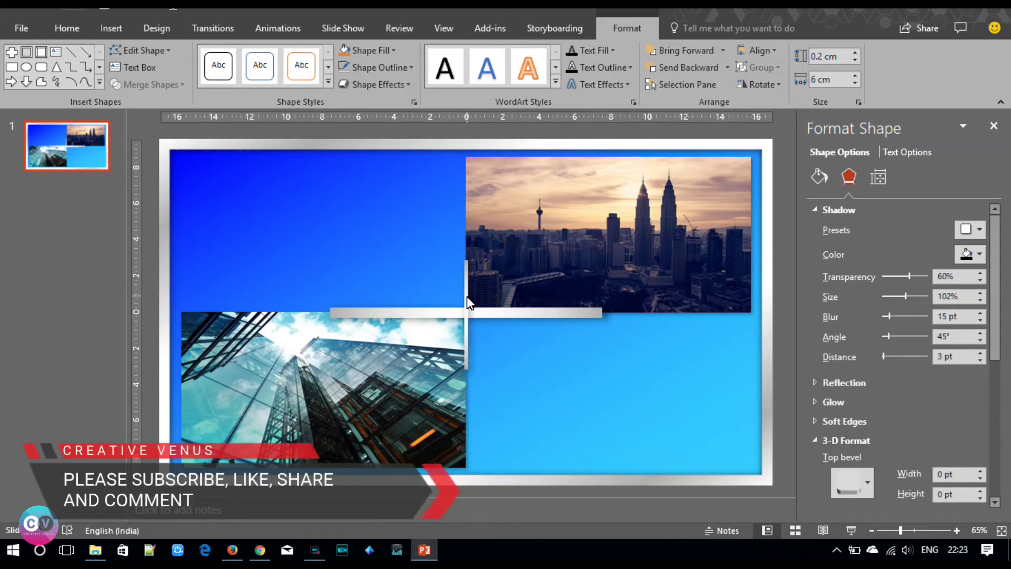
pyautogui.moveTo(468, 297); pyautogui.dragTo(469, 301)
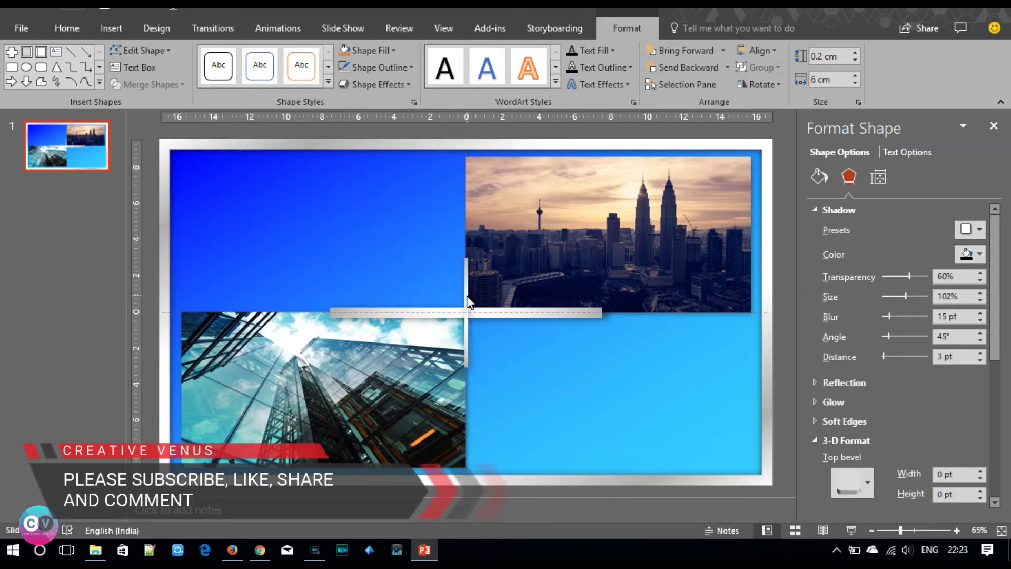
pyautogui.click(537, 377)
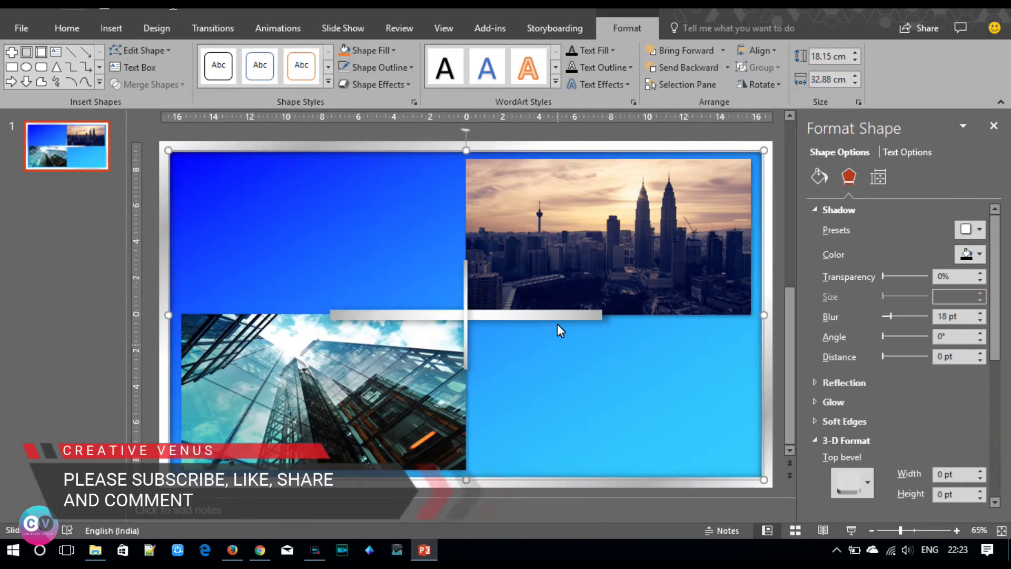
pyautogui.click(528, 255)
pyautogui.click(111, 28)
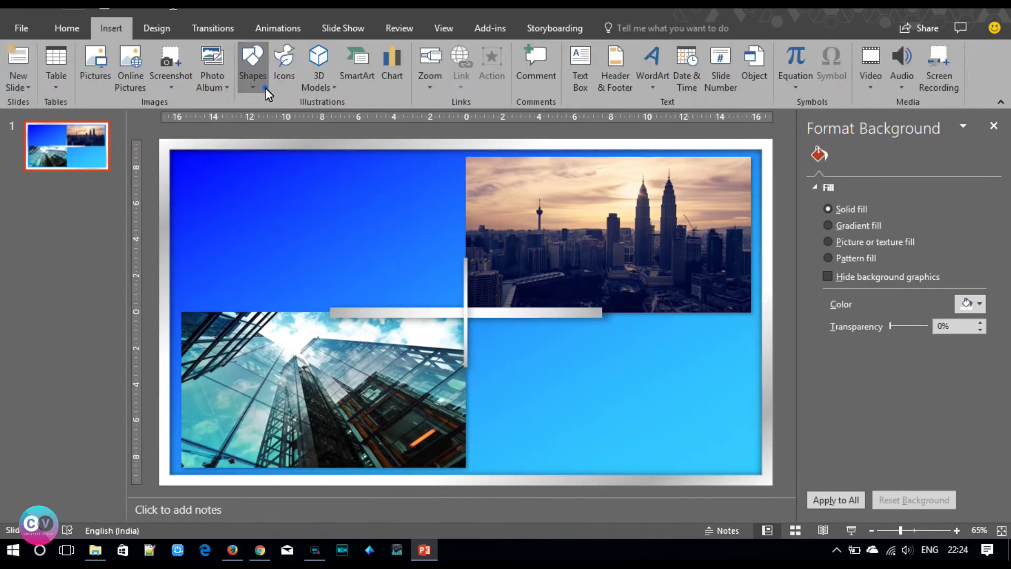
# - Draw a small right triangle at the lower-left corner of the glass skyscraper photo
pyautogui.click(252, 67)
pyautogui.click(294, 236)
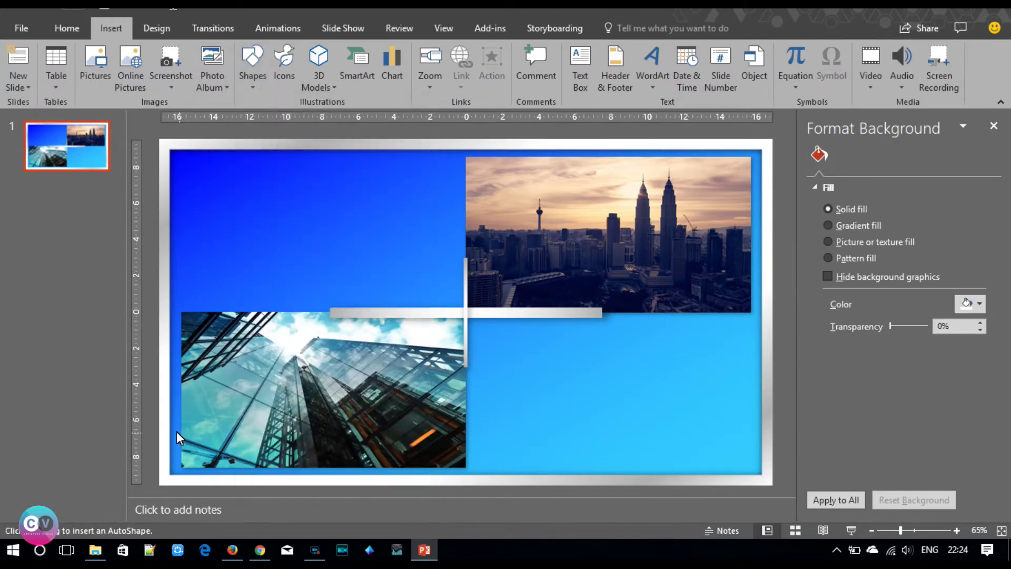
pyautogui.moveTo(181, 439)
pyautogui.mouseDown()
pyautogui.moveTo(216, 457)
pyautogui.moveTo(222, 473)
pyautogui.moveTo(198, 462)
pyautogui.mouseUp()
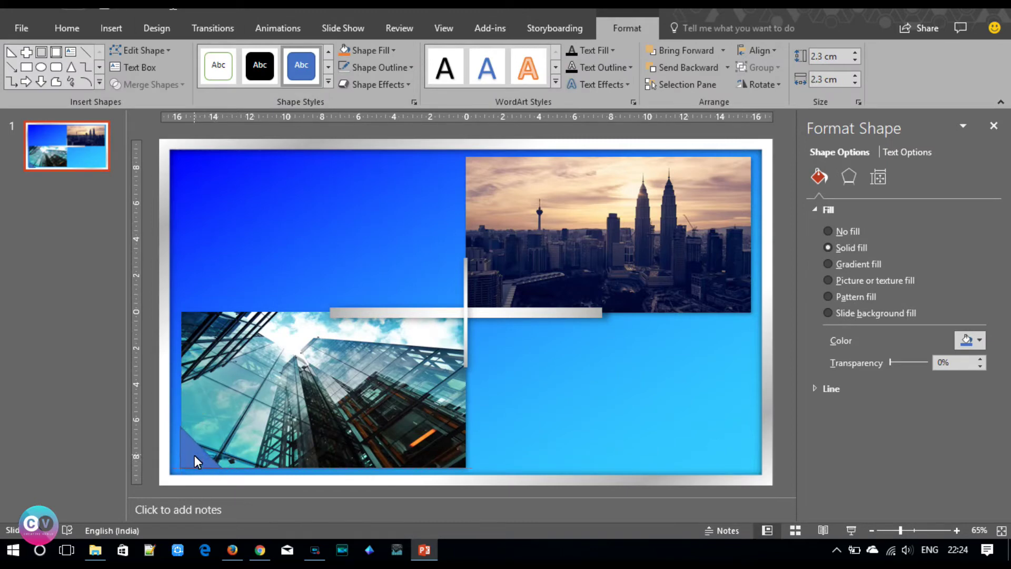
pyautogui.click(194, 457)
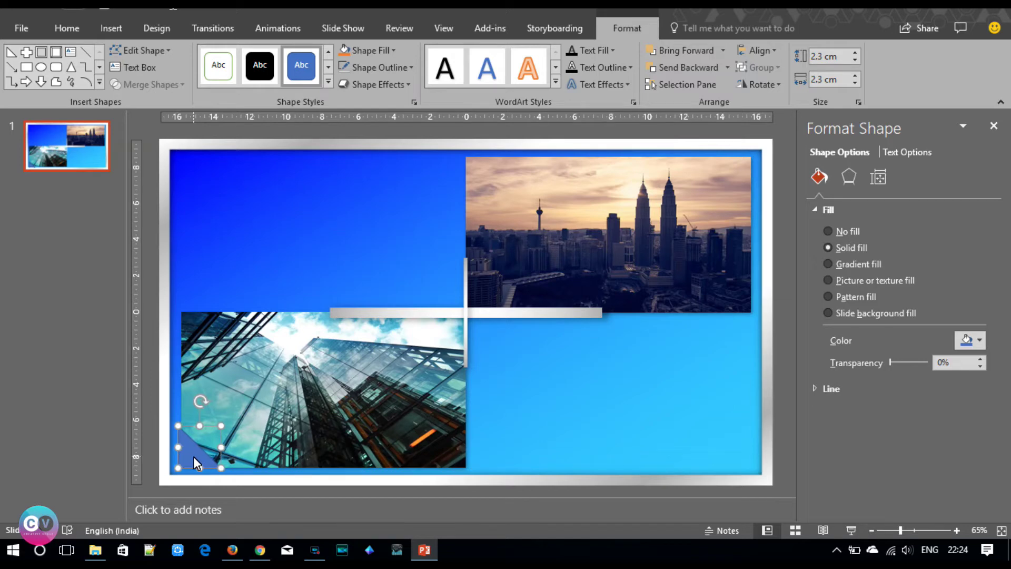
pyautogui.moveTo(195, 460); pyautogui.dragTo(197, 460)
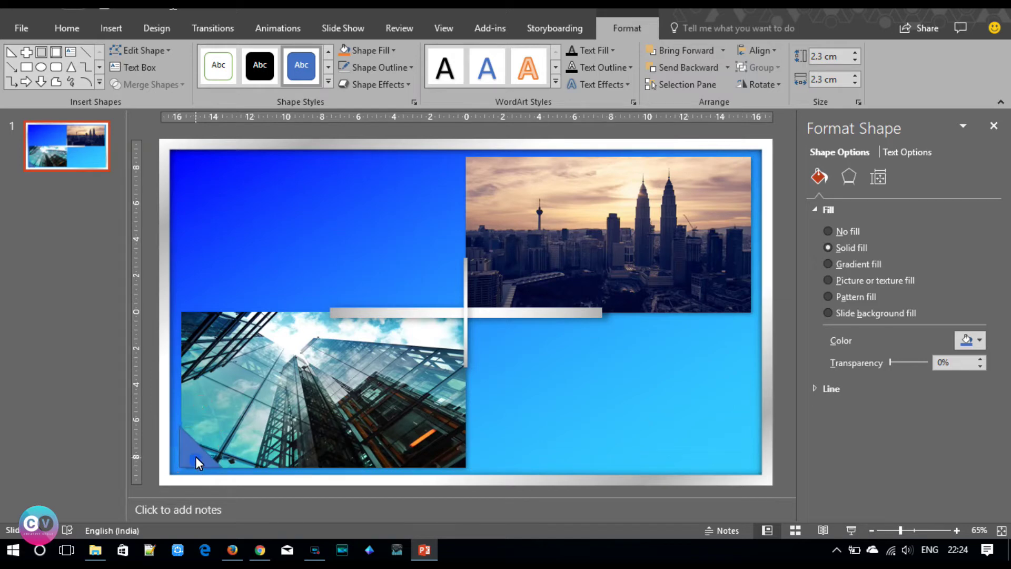
pyautogui.moveTo(194, 460); pyautogui.dragTo(195, 460)
# - Center the two-photo group vertically on the slide with Align Middle
pyautogui.click(302, 424)
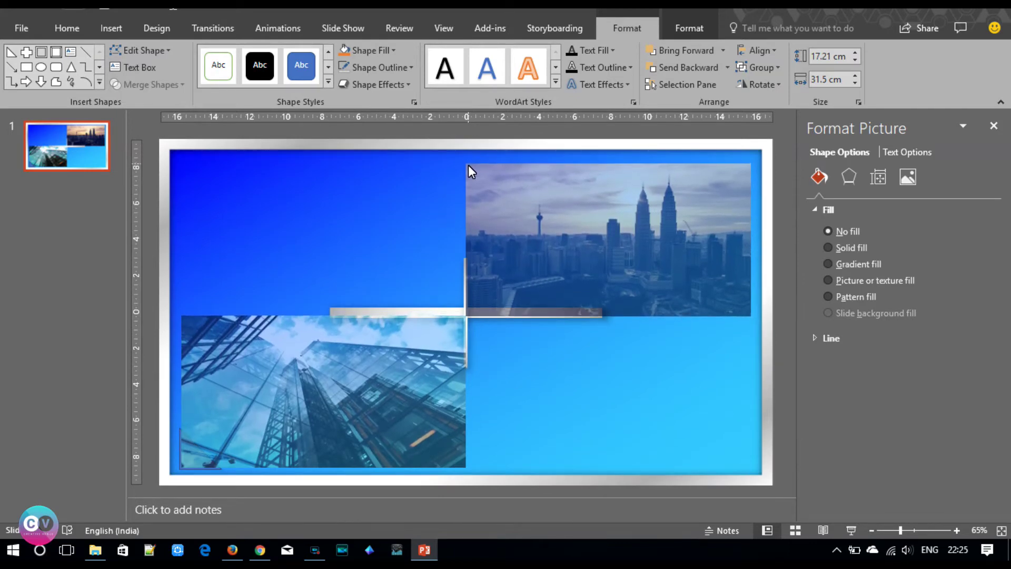
pyautogui.click(468, 166)
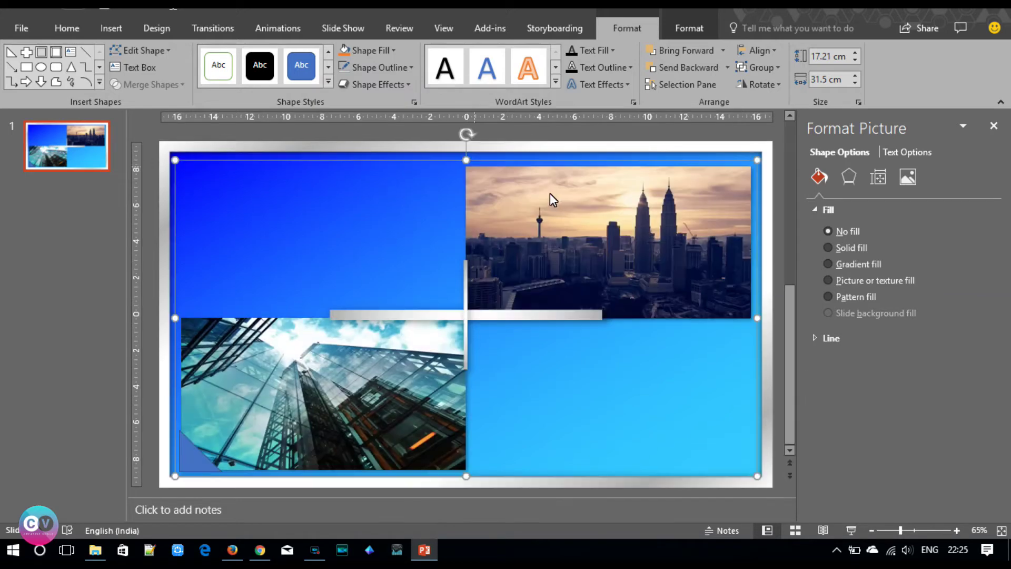
pyautogui.click(759, 50)
pyautogui.click(781, 142)
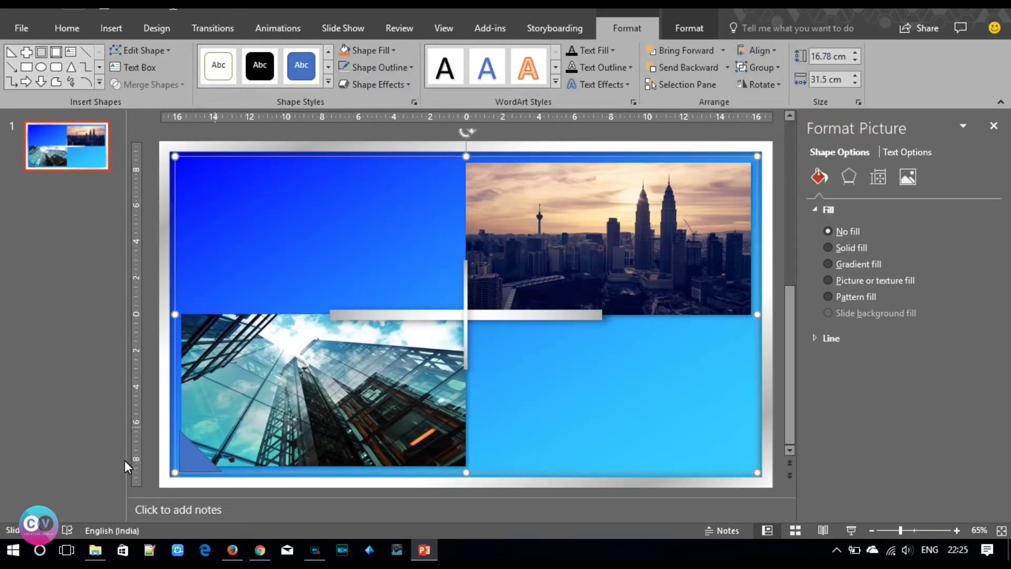
# - Nudge the small blue triangle with arrow keys until it sits in the bottom-left corner
pyautogui.click(192, 462)
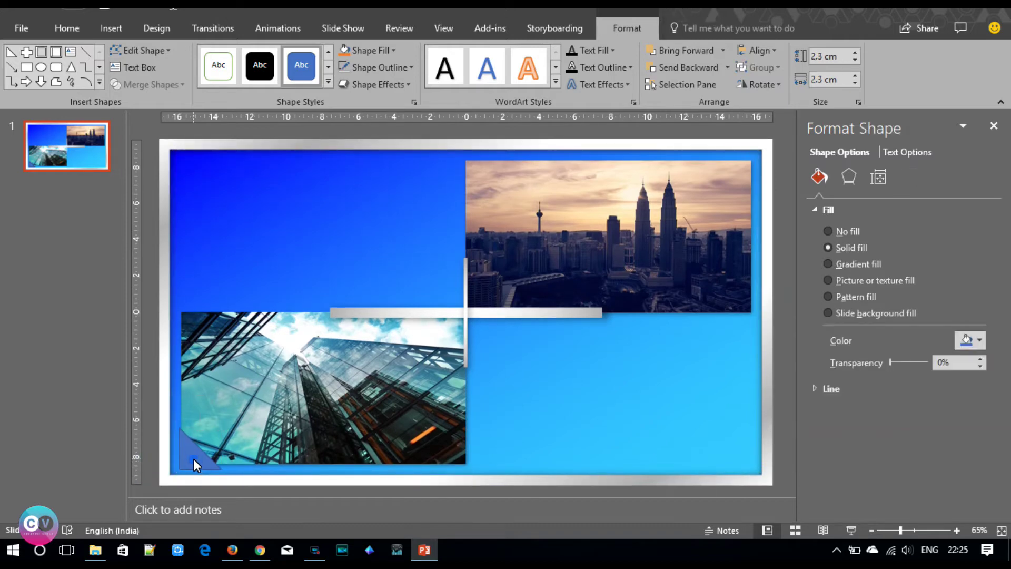
pyautogui.moveTo(189, 457); pyautogui.dragTo(195, 454)
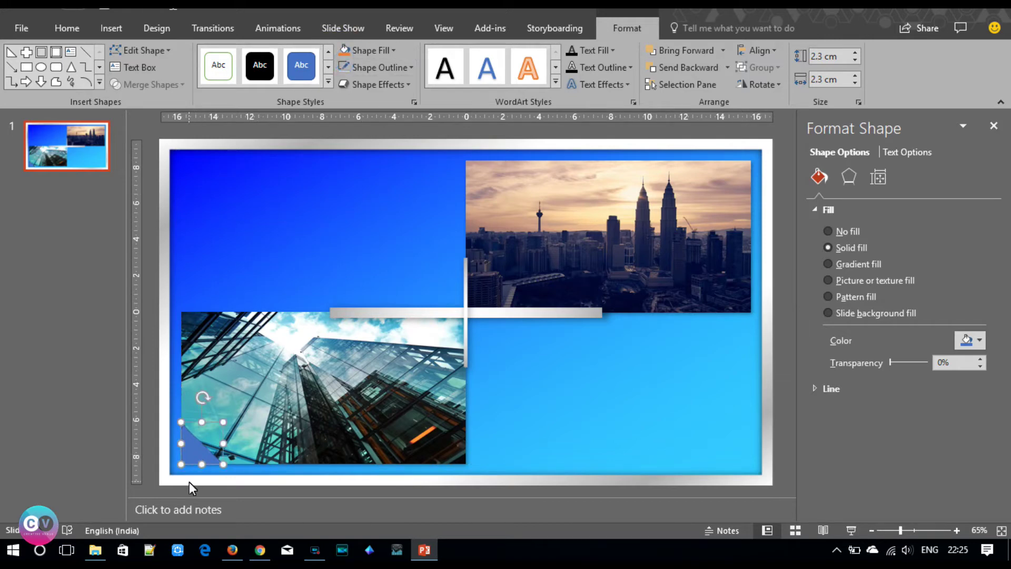
pyautogui.press('Down')
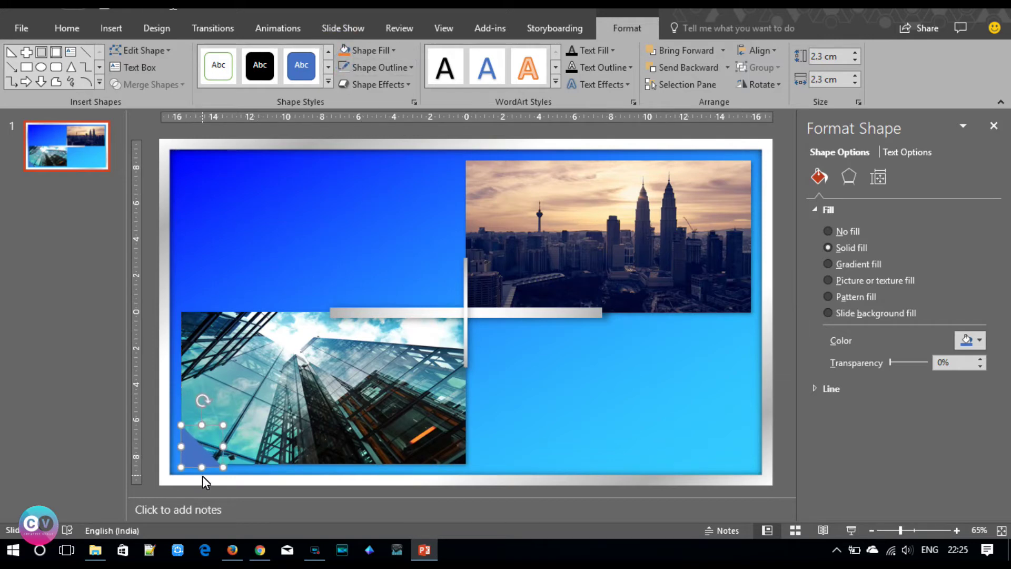
pyautogui.press('Left')
pyautogui.press('Left')
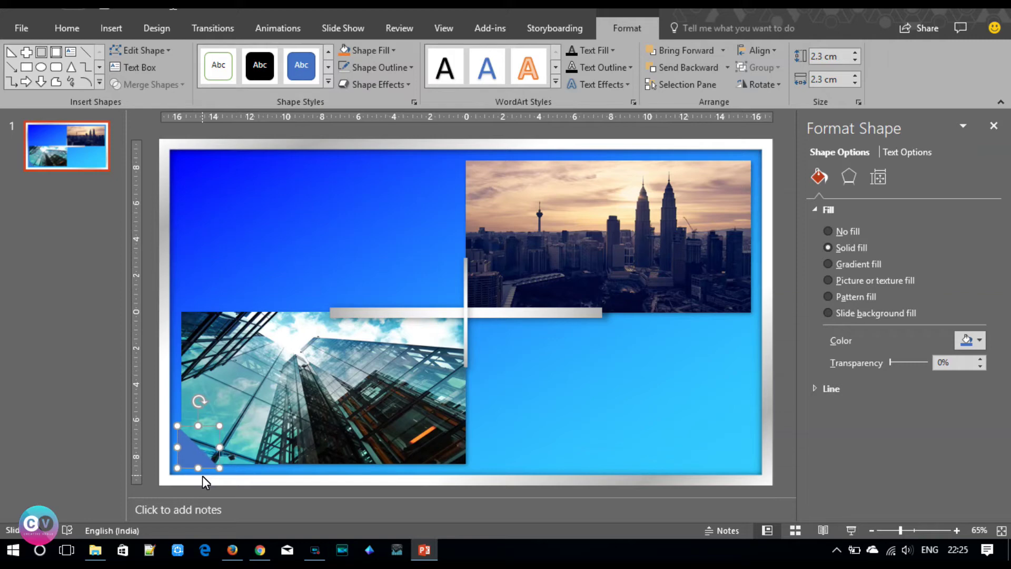
pyautogui.press('Left')
pyautogui.click(361, 481)
# - Paint the frame's silver gradient onto the small triangle and move it into the bottom-left corner
pyautogui.click(55, 30)
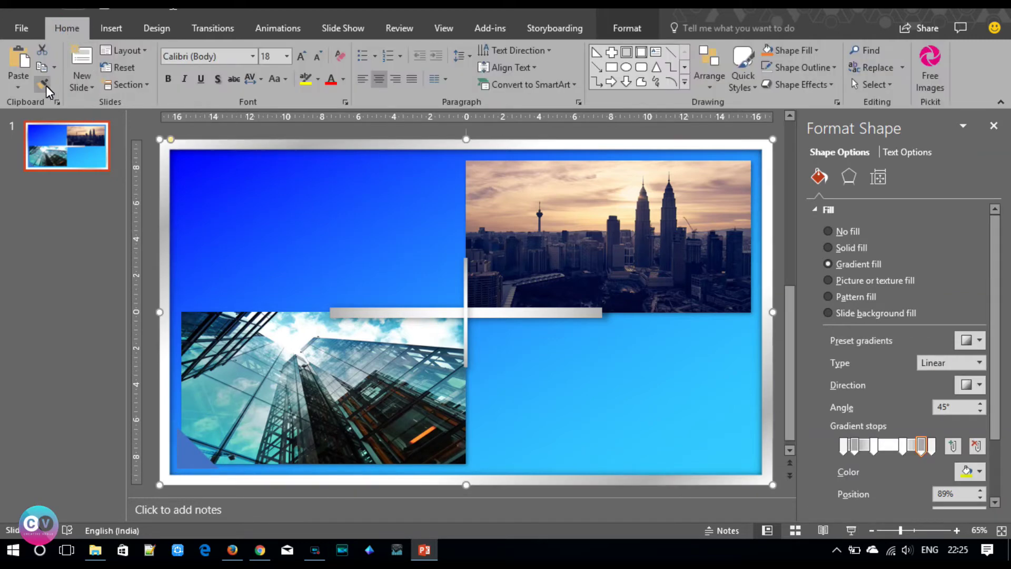
pyautogui.click(190, 446)
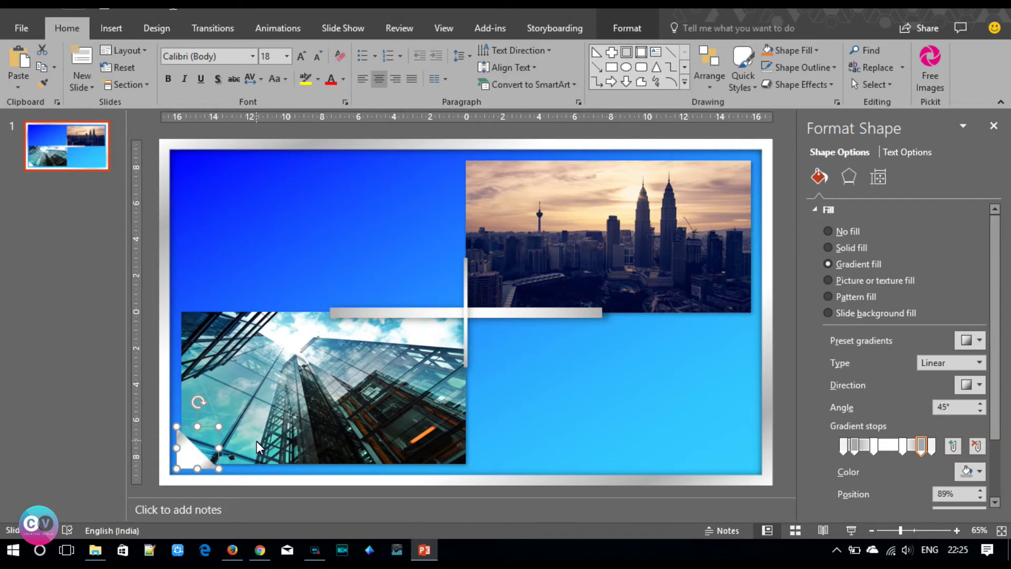
pyautogui.moveTo(196, 459); pyautogui.dragTo(189, 462)
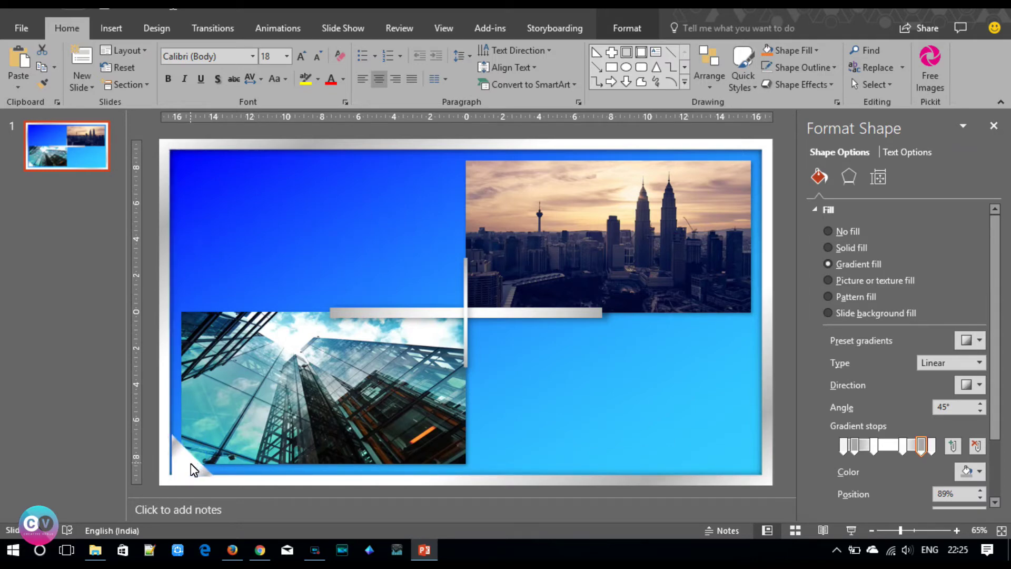
pyautogui.moveTo(188, 462); pyautogui.dragTo(188, 462)
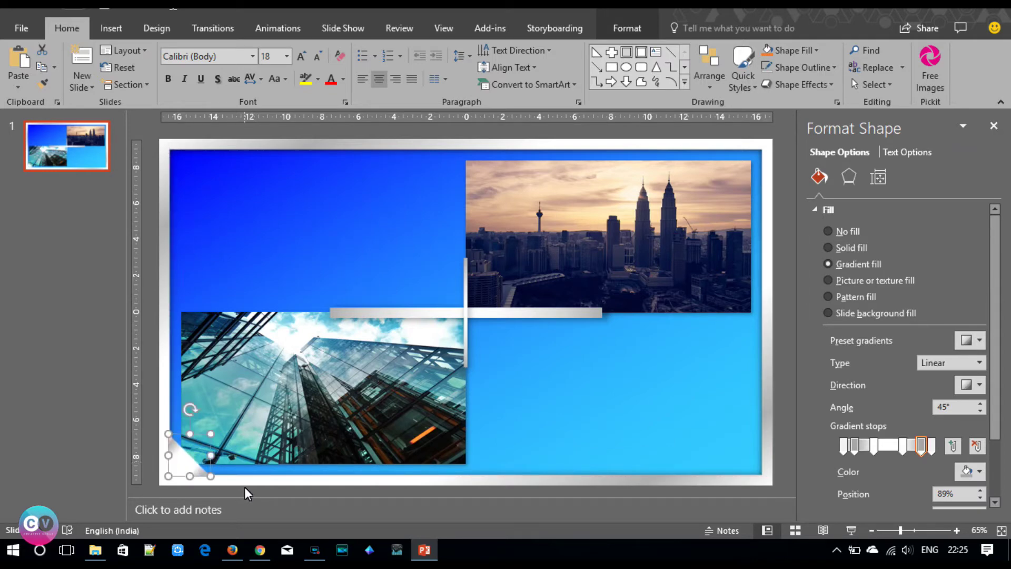
# - Enlarge the corner triangle, then copy and paste a duplicate of it
pyautogui.click(244, 481)
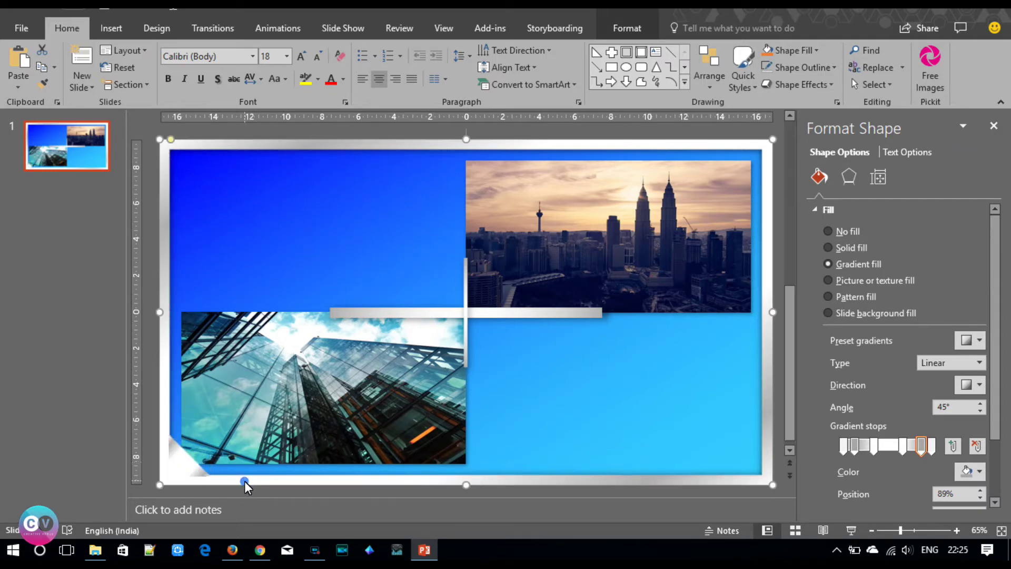
pyautogui.click(192, 463)
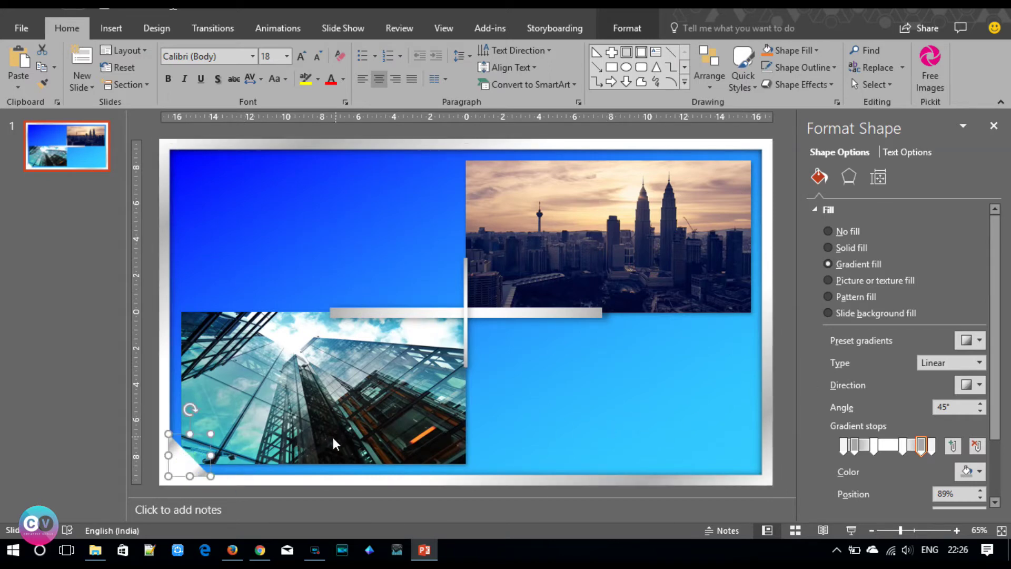
pyautogui.moveTo(210, 434); pyautogui.dragTo(252, 393)
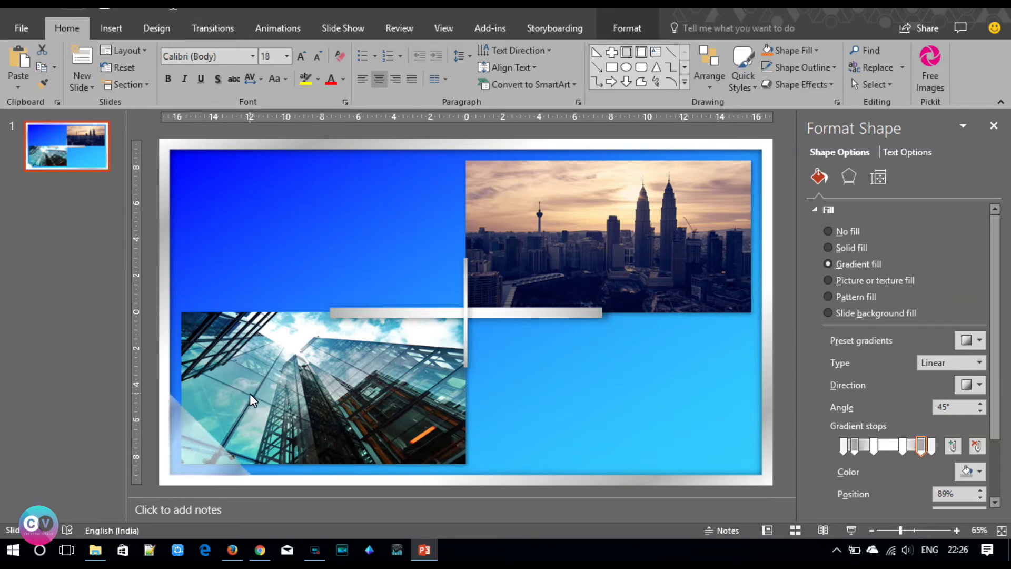
pyautogui.click(147, 457)
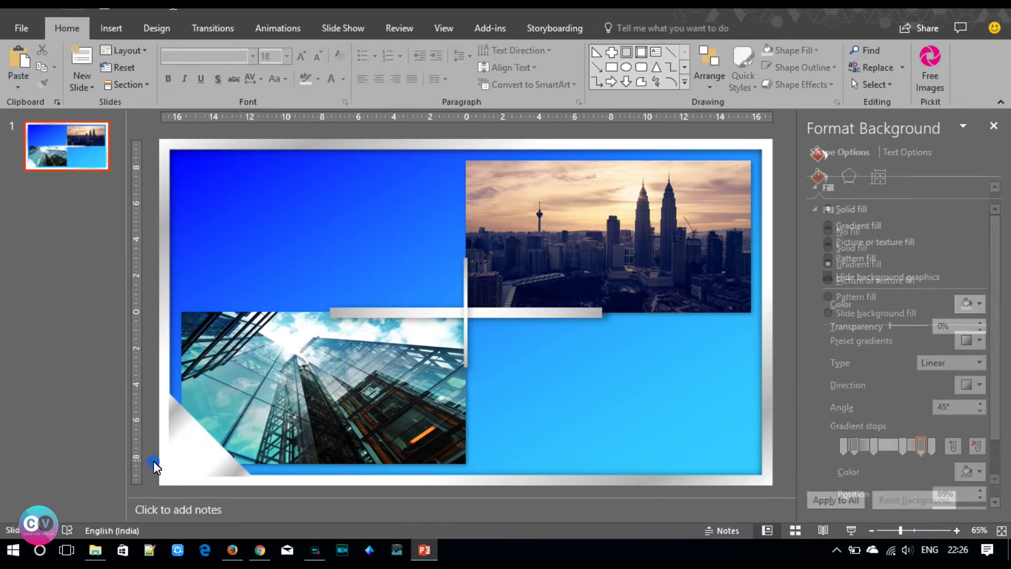
pyautogui.click(201, 460)
pyautogui.hotkey('ctrl', 'c')
pyautogui.hotkey('ctrl', 'v')
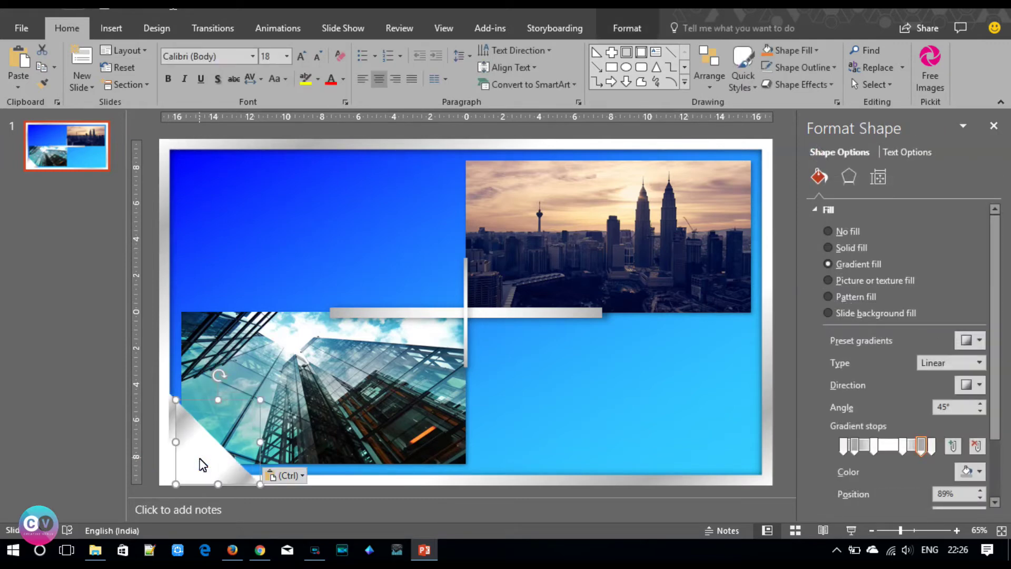
# - Move the triangle copy to the top-right corner and flip it horizontally and vertically
pyautogui.moveTo(201, 460); pyautogui.dragTo(606, 257)
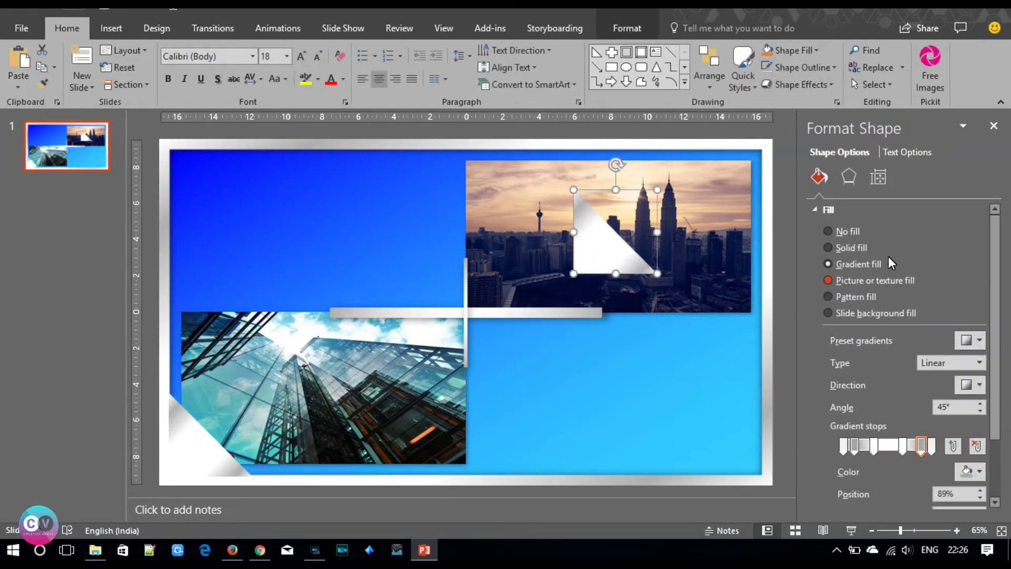
pyautogui.click(646, 27)
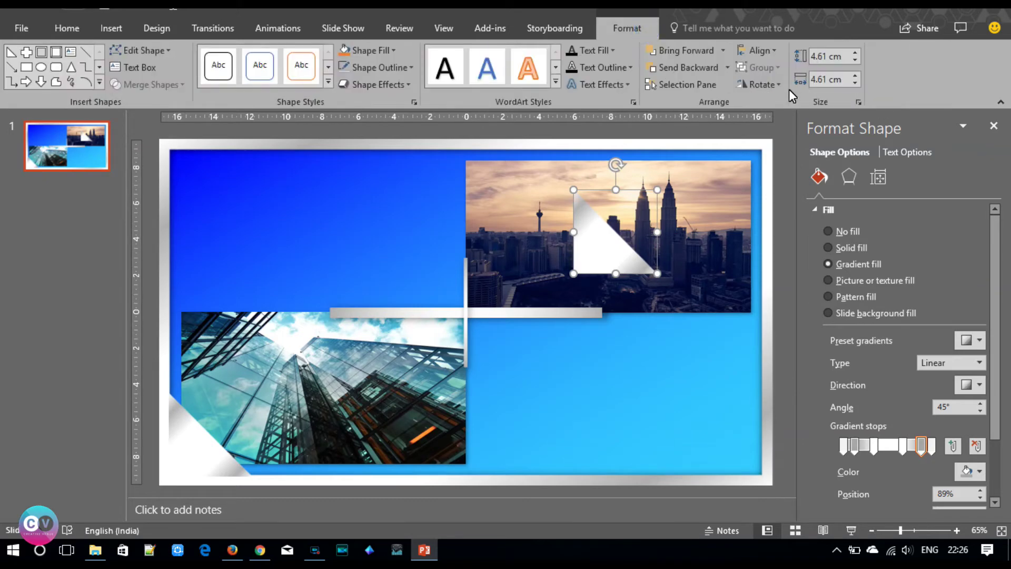
pyautogui.click(761, 87)
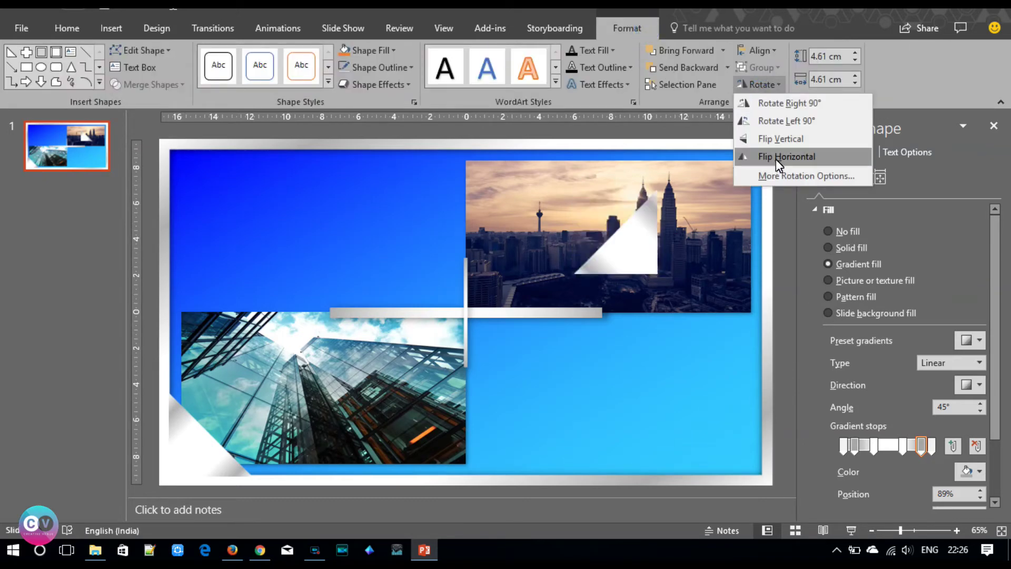
pyautogui.click(776, 158)
pyautogui.click(761, 83)
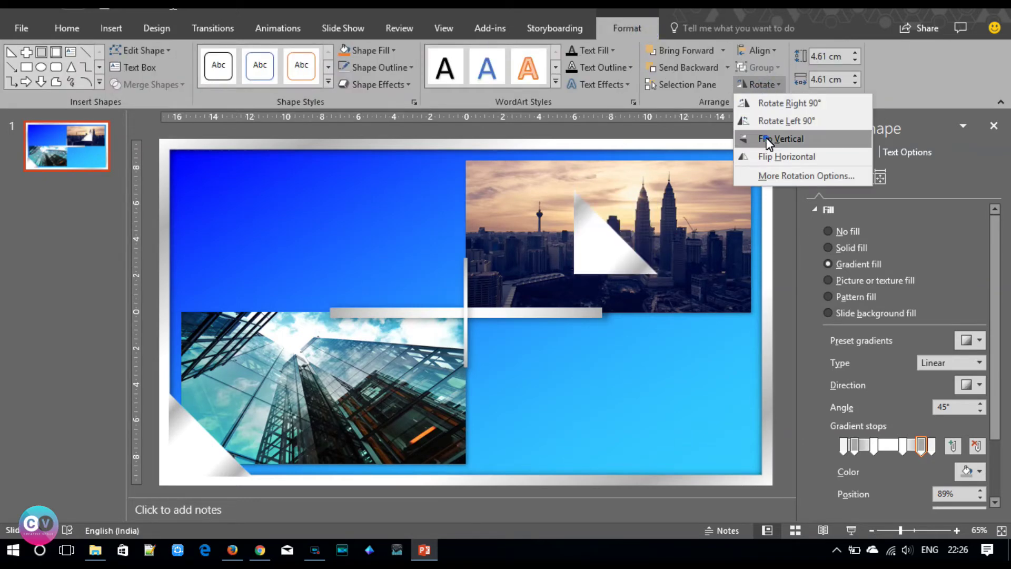
pyautogui.click(766, 138)
# - Ungroup the two city photos via the Selection Pane, then reselect the gradient background rectangle
pyautogui.click(634, 220)
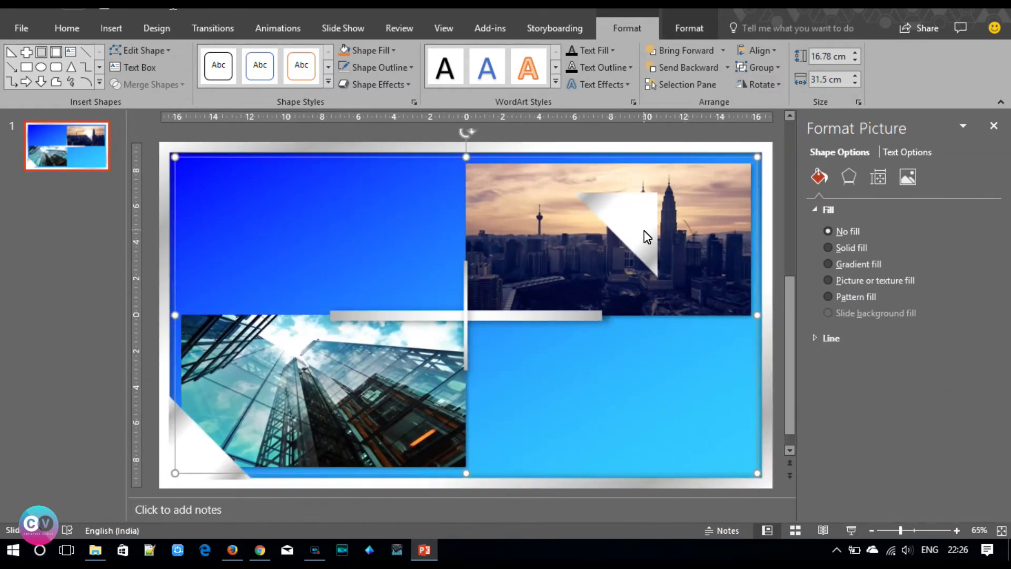
pyautogui.click(645, 234)
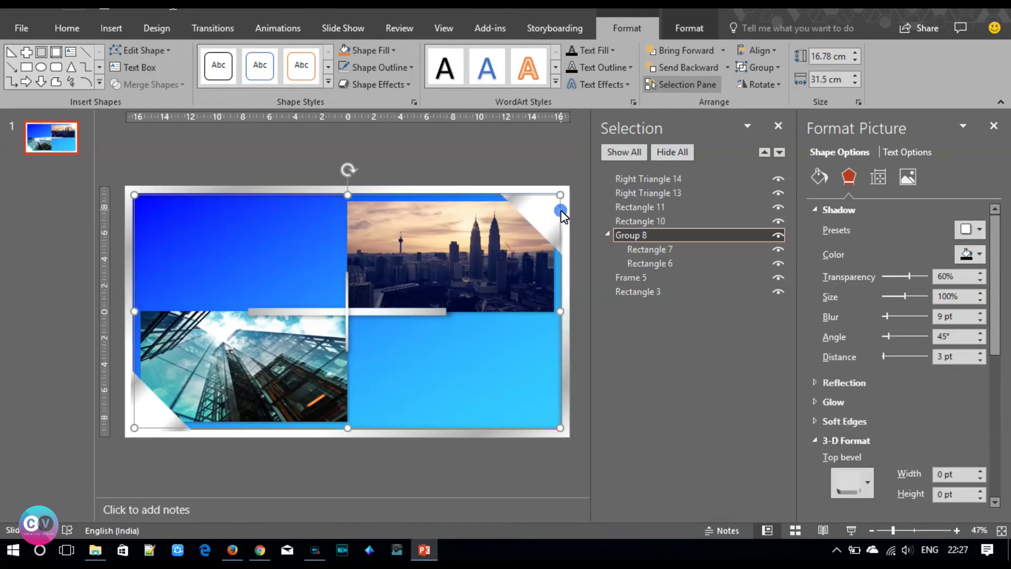
pyautogui.click(575, 210)
pyautogui.click(557, 202)
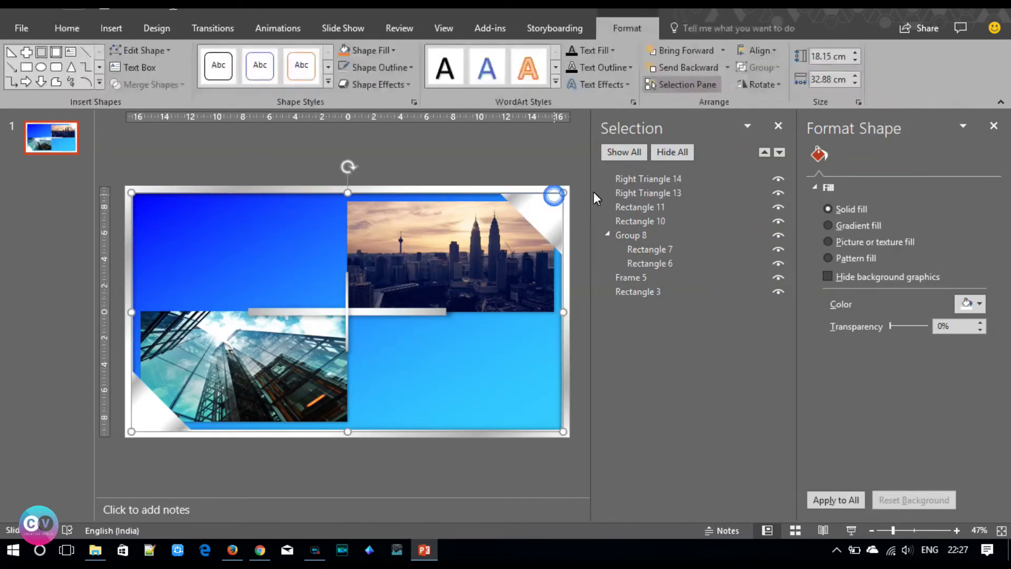
pyautogui.click(644, 181)
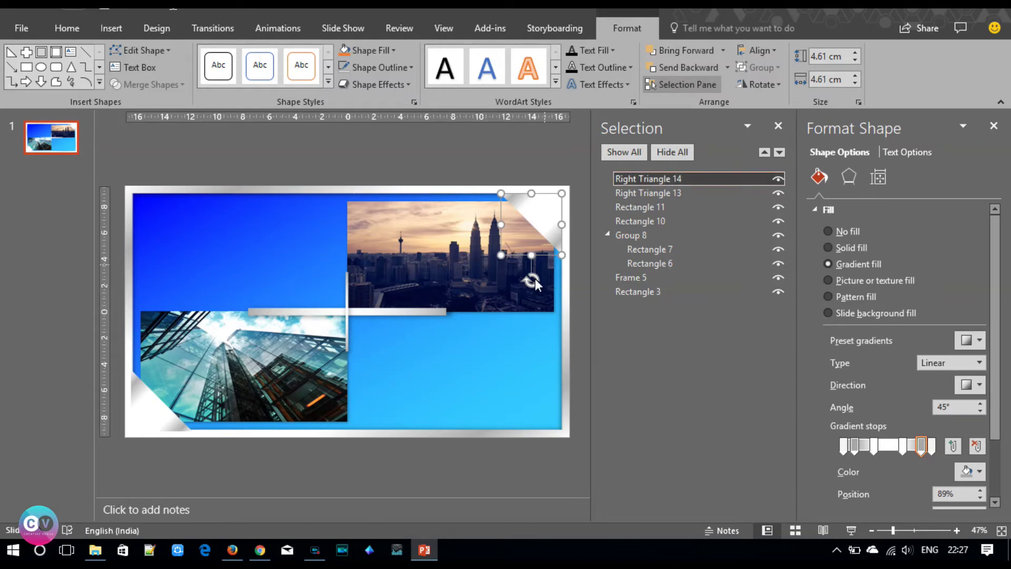
pyautogui.click(521, 298)
pyautogui.rightClick(521, 298)
pyautogui.moveTo(559, 384)
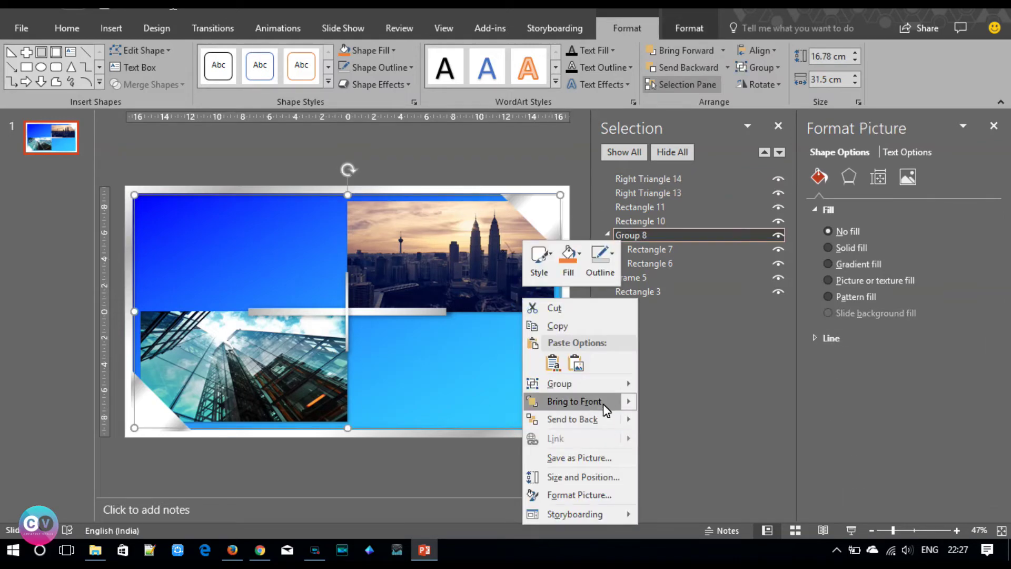
pyautogui.click(659, 422)
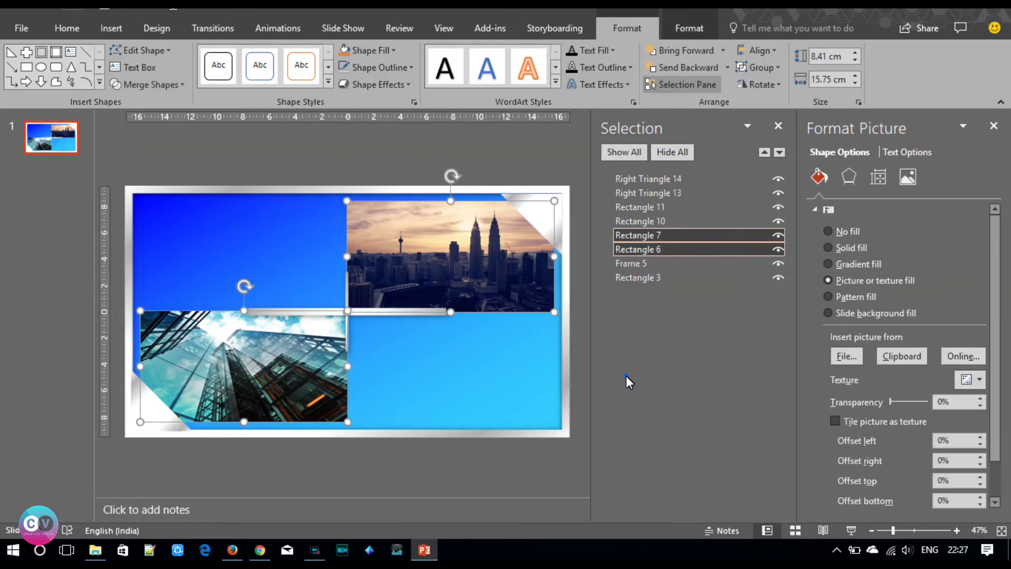
pyautogui.click(559, 239)
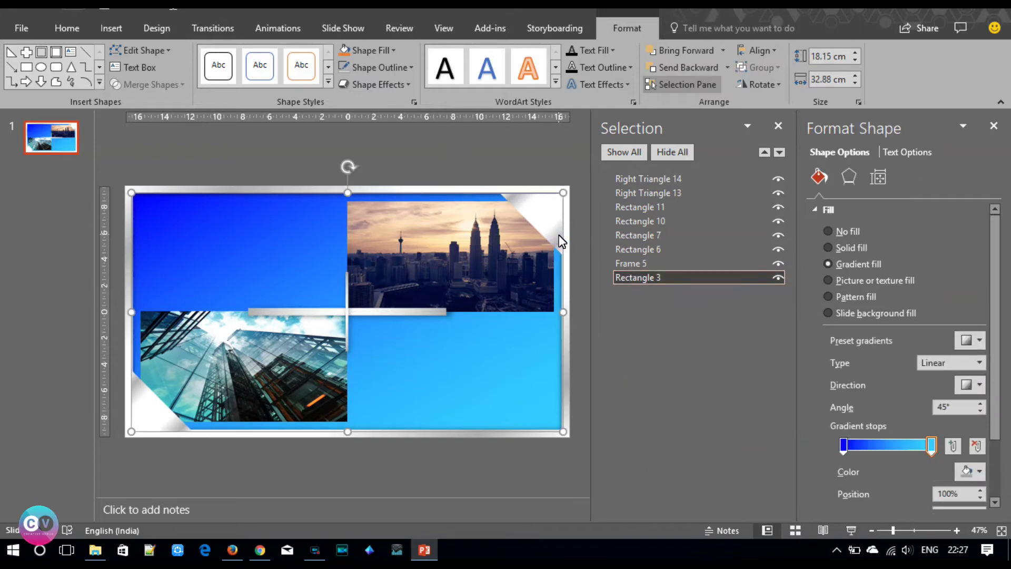
pyautogui.hotkey('ctrl', 'z')
pyautogui.click(346, 205)
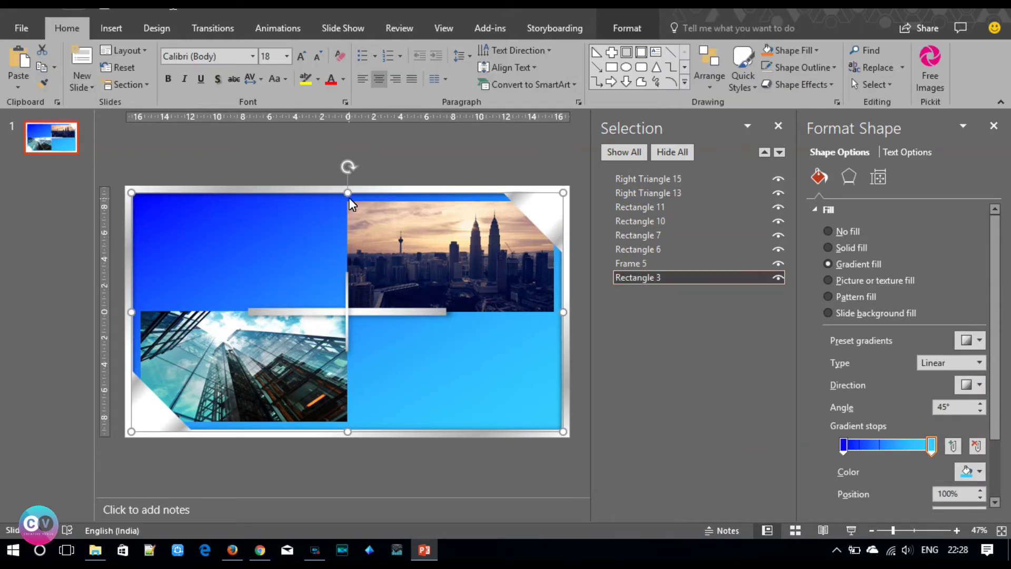
# - Apply pexels-photo-411595.jpeg as the slide background's picture fill, then reselect Rectangle 3
pyautogui.hotkey('ctrl', 'z')
pyautogui.click(311, 204)
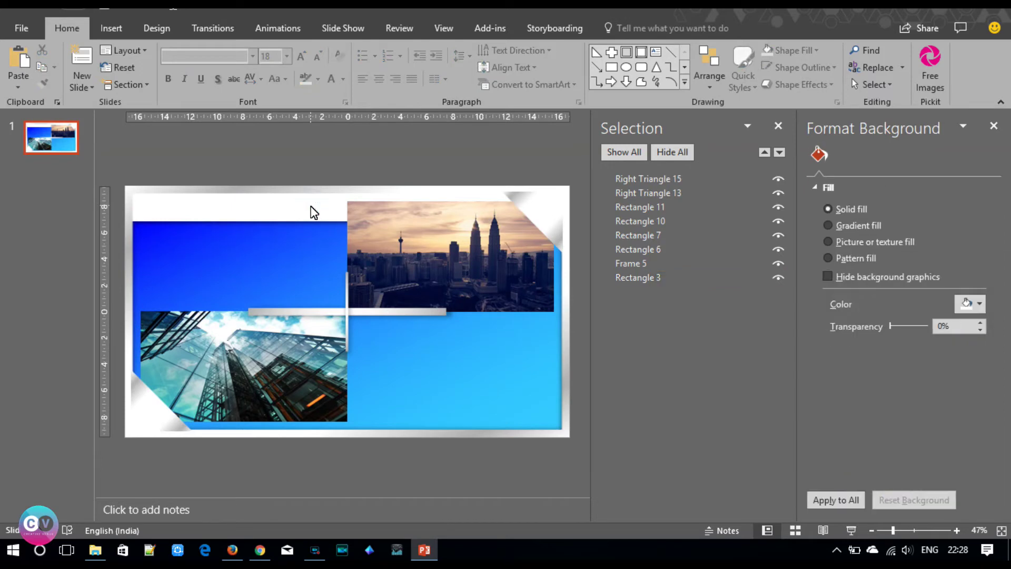
pyautogui.click(873, 245)
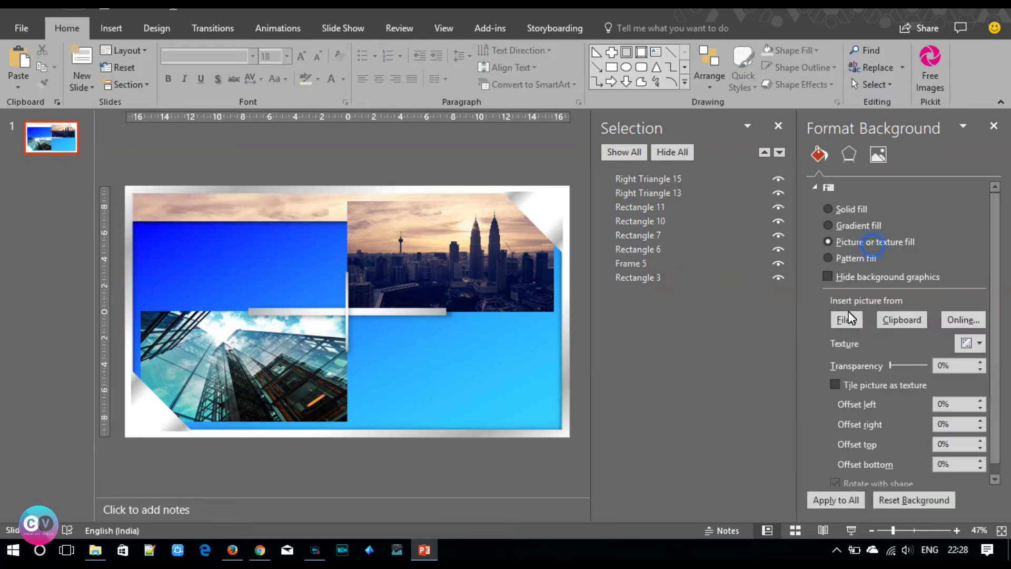
pyautogui.click(848, 321)
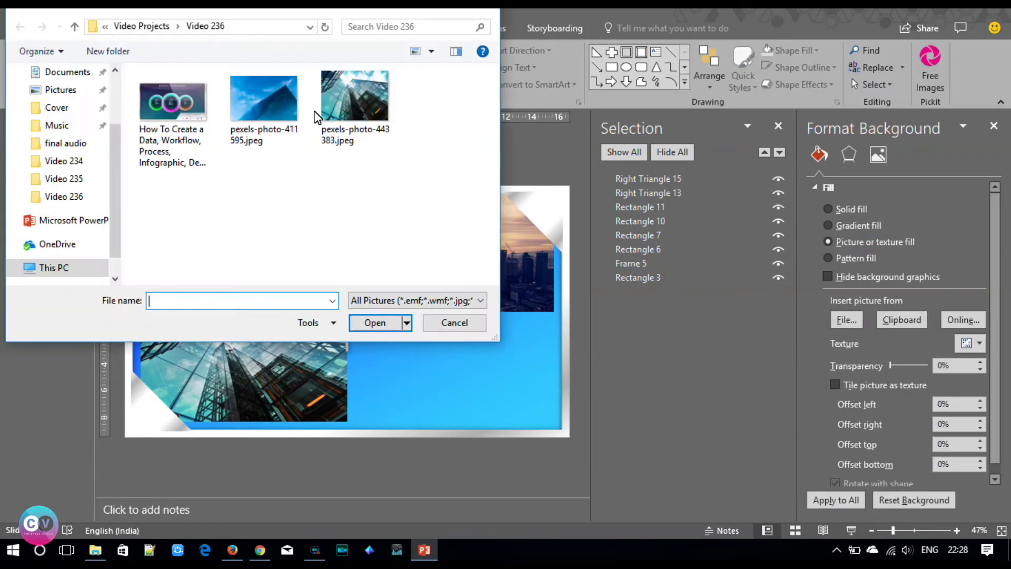
pyautogui.click(263, 116)
pyautogui.click(364, 323)
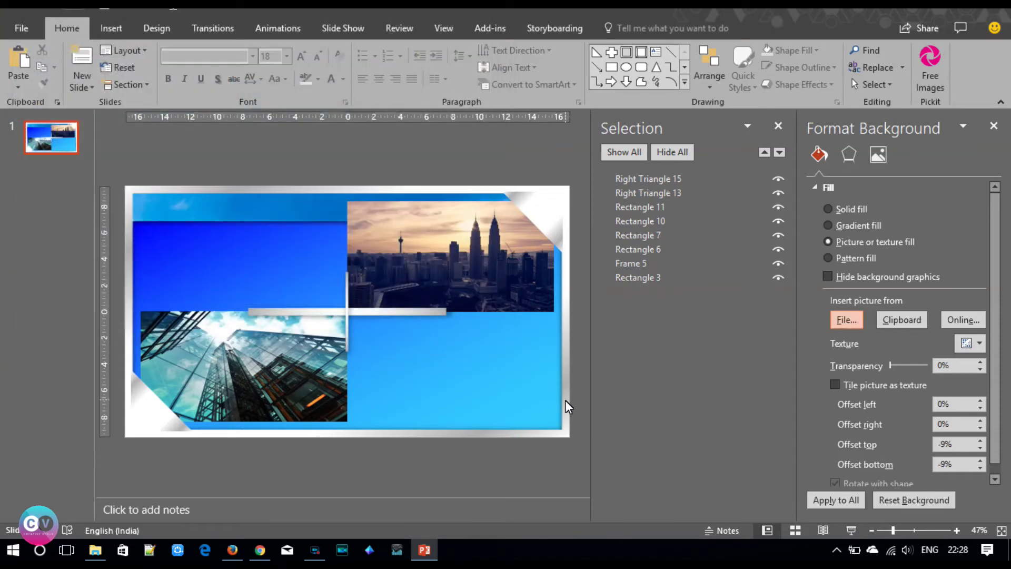
pyautogui.click(270, 245)
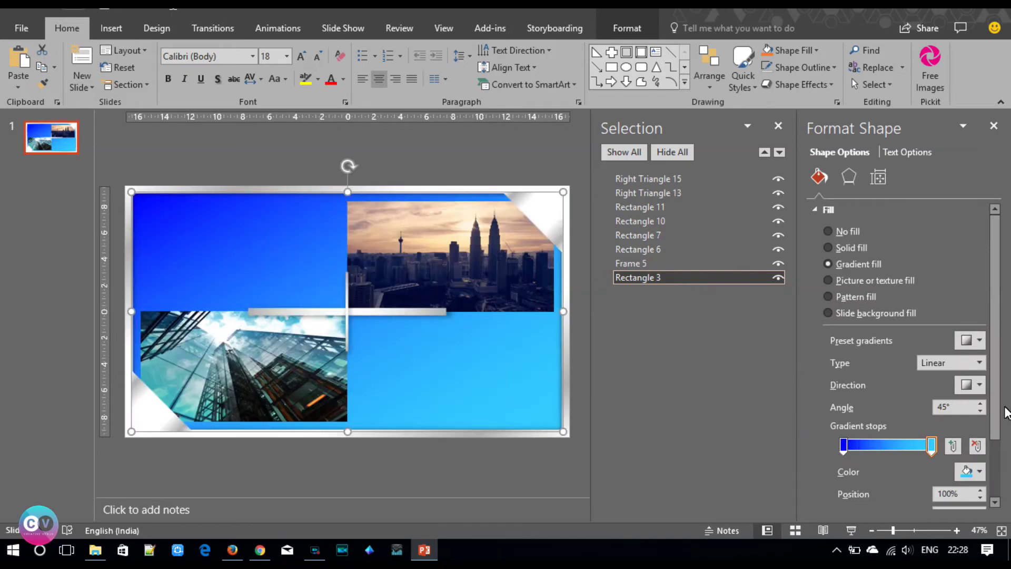
# - Try transparency on the dark blue gradient stop, return it to 0%, then select the silver frame
pyautogui.scroll(-1, 885, 410)
pyautogui.scroll(-2, 906, 432)
pyautogui.moveTo(899, 437); pyautogui.dragTo(909, 438)
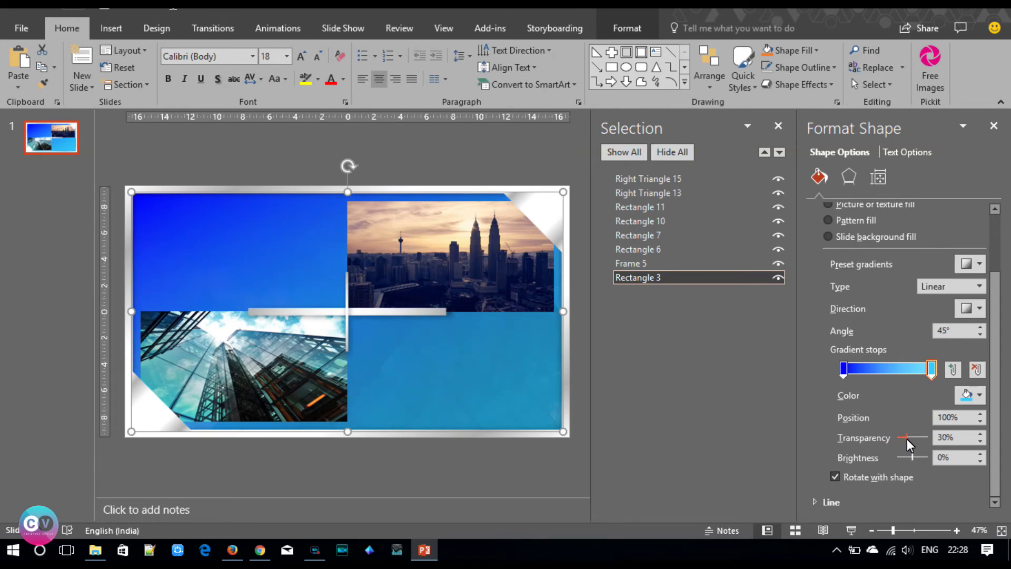
pyautogui.click(844, 368)
pyautogui.moveTo(897, 439); pyautogui.dragTo(908, 438)
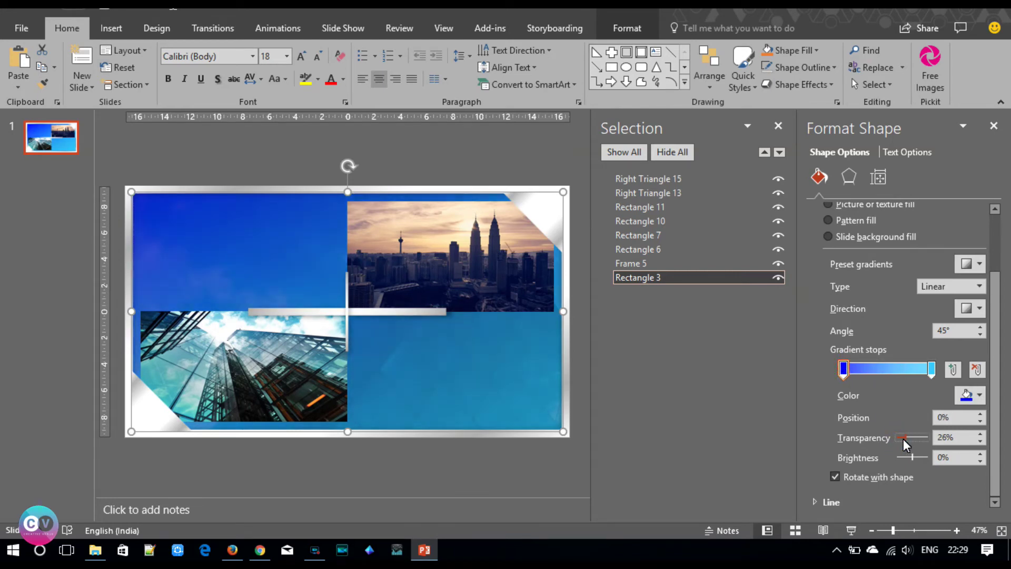
pyautogui.moveTo(909, 438)
pyautogui.mouseDown()
pyautogui.moveTo(887, 440)
pyautogui.moveTo(902, 439)
pyautogui.mouseUp()
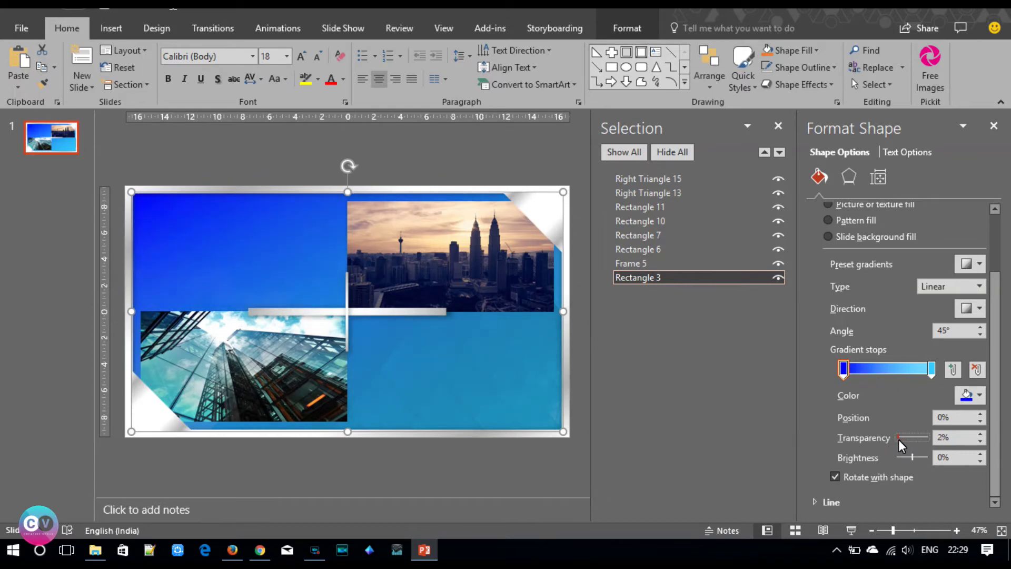
pyautogui.moveTo(901, 438); pyautogui.dragTo(867, 434)
pyautogui.click(567, 403)
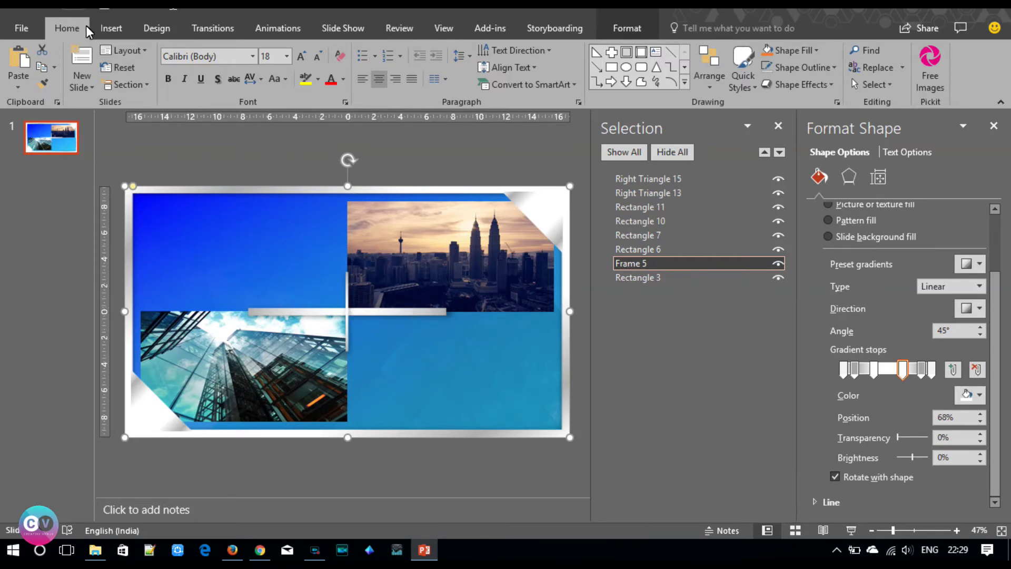
pyautogui.click(111, 30)
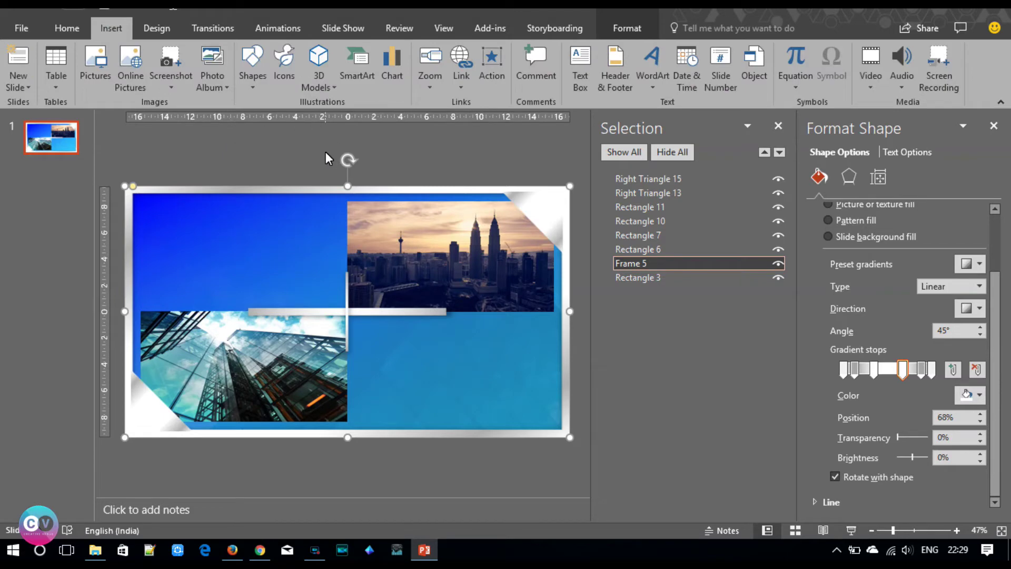
# - Draw a text box in the upper-left blue area and type 'Business presentation'
pyautogui.click(582, 74)
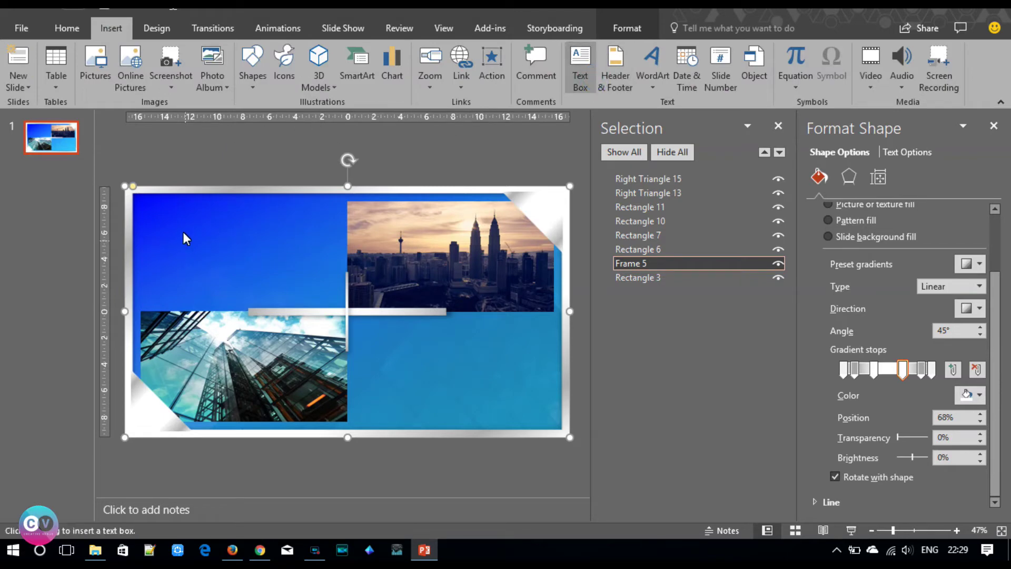
pyautogui.moveTo(243, 260); pyautogui.dragTo(290, 272)
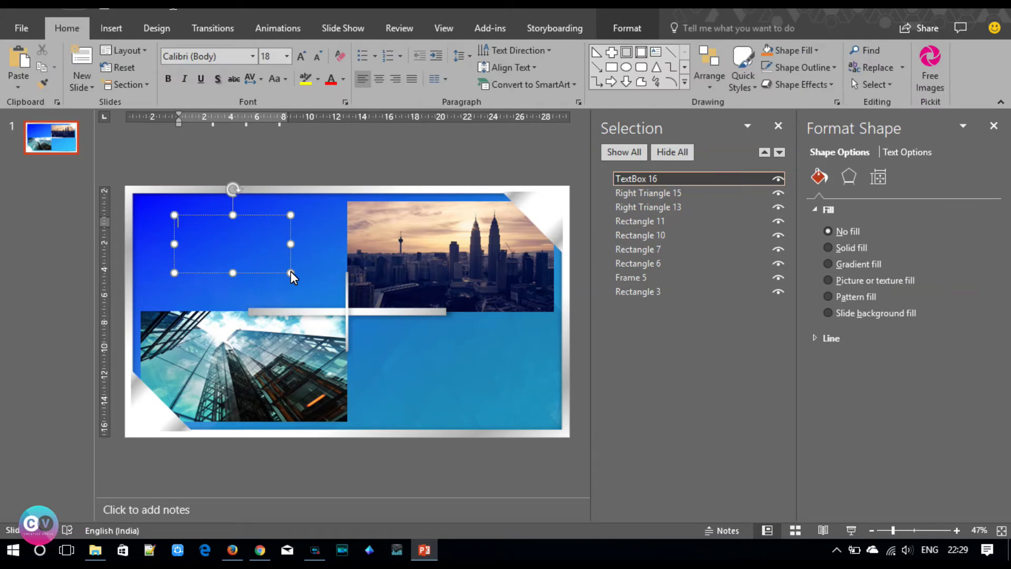
pyautogui.write('buw')
pyautogui.press('BackSpace')
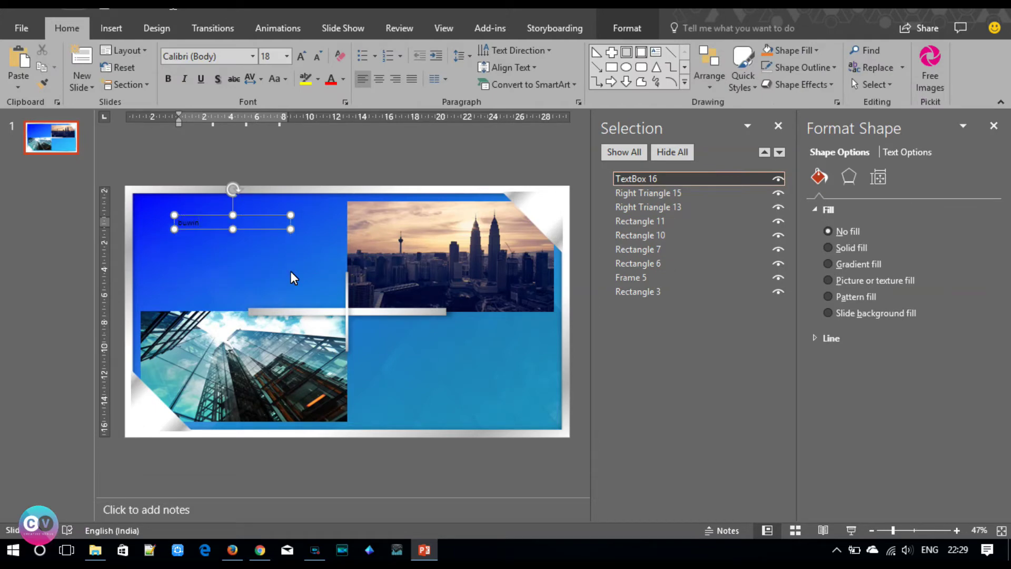
pyautogui.write('siness')
pyautogui.write(' presentation')
# - Format the title in white Century Gothic at 44 pt
pyautogui.hotkey('ctrl', 'a')
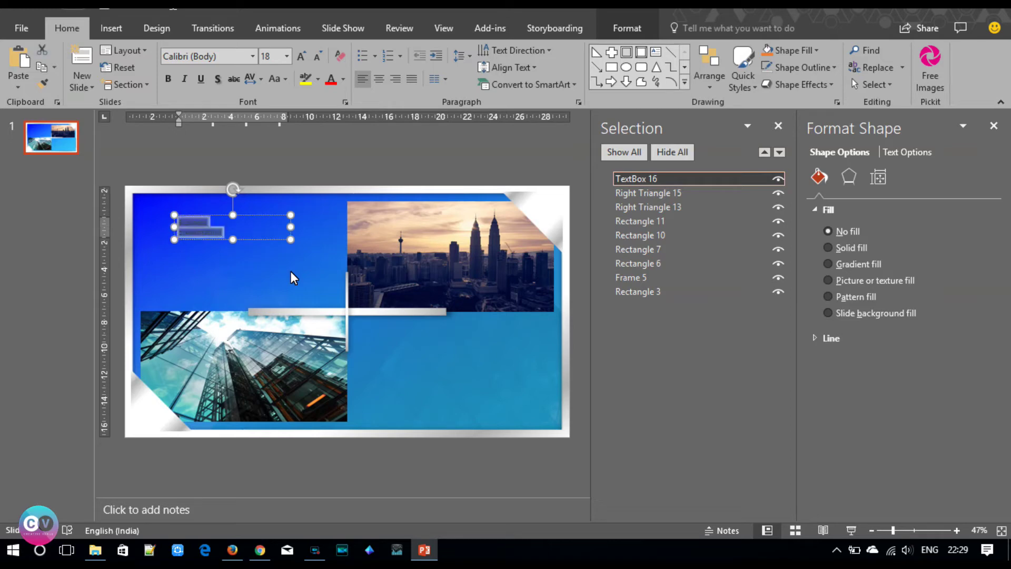
pyautogui.click(216, 57)
pyautogui.write('Century Gothic')
pyautogui.press('Return')
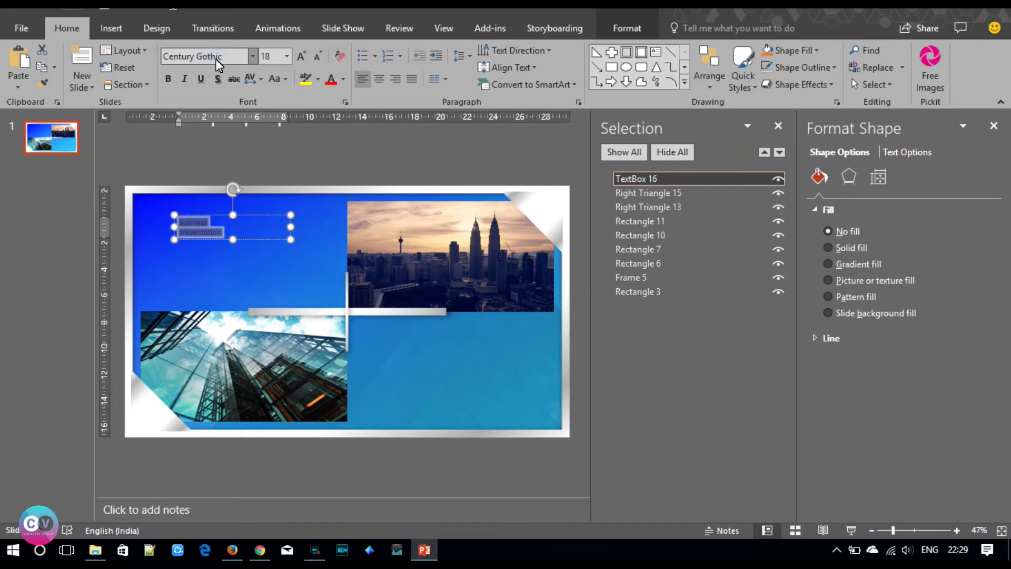
pyautogui.click(304, 59)
pyautogui.click(303, 59)
pyautogui.click(303, 59)
pyautogui.click(304, 59)
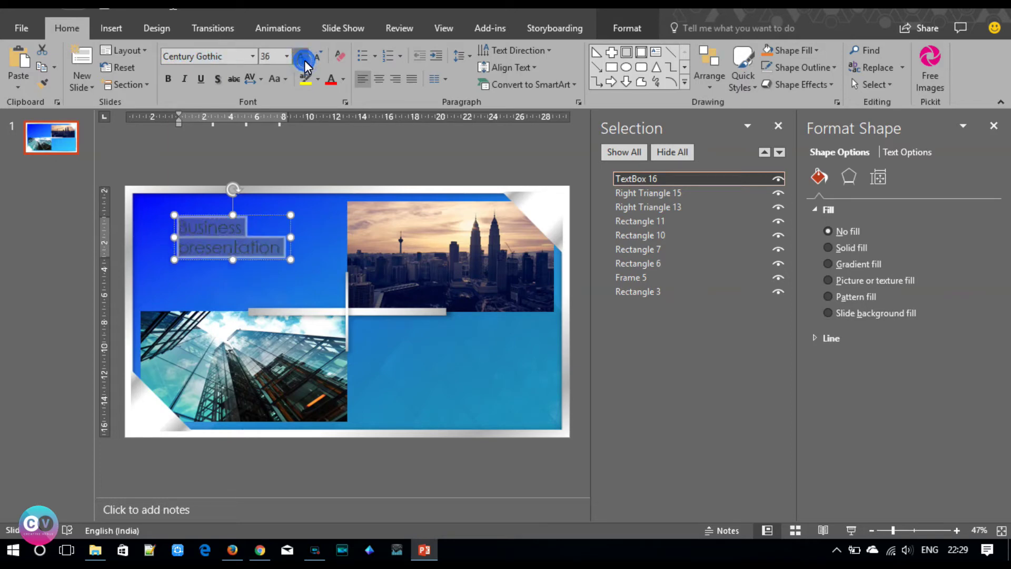
pyautogui.click(303, 59)
pyautogui.click(304, 59)
pyautogui.click(304, 59)
pyautogui.click(343, 80)
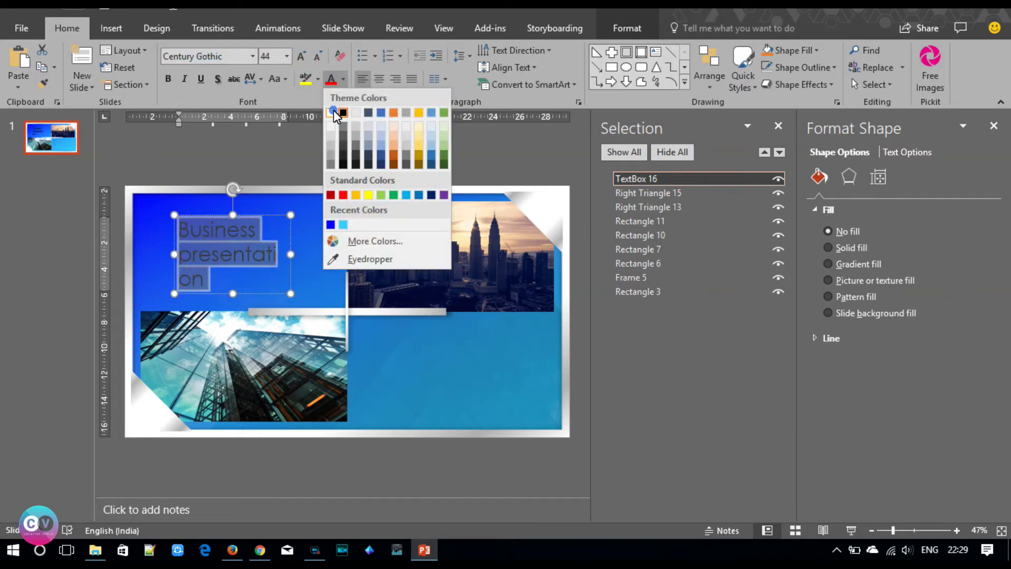
pyautogui.click(340, 110)
# - Shrink the word 'presentation', resize the title, and move it to the top-left
pyautogui.moveTo(292, 256)
pyautogui.mouseDown()
pyautogui.moveTo(314, 256)
pyautogui.moveTo(167, 266)
pyautogui.mouseUp()
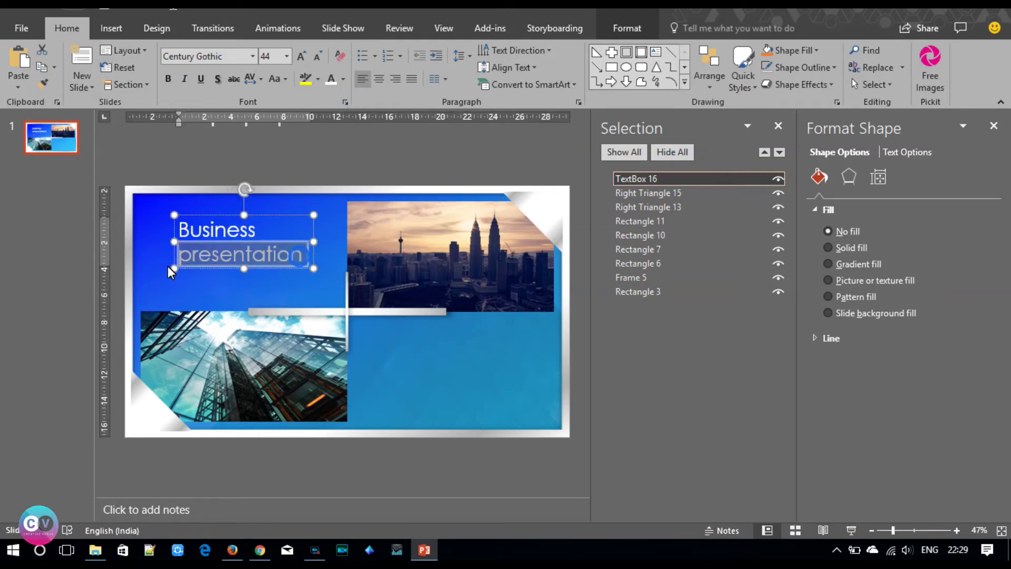
pyautogui.click(318, 56)
pyautogui.click(318, 56)
pyautogui.click(318, 56)
pyautogui.moveTo(264, 214); pyautogui.dragTo(238, 205)
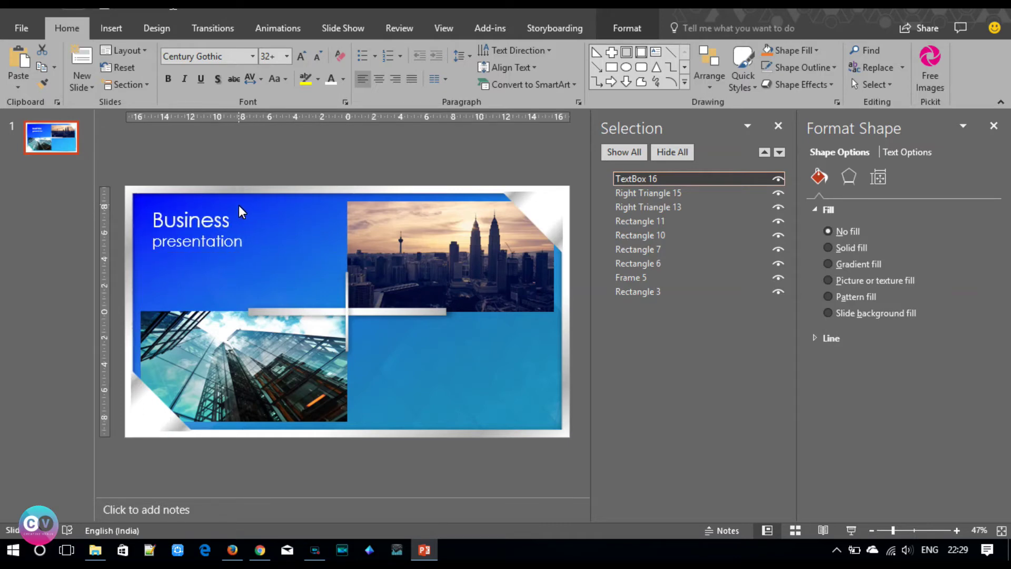
pyautogui.click(301, 56)
pyautogui.moveTo(274, 207); pyautogui.dragTo(270, 203)
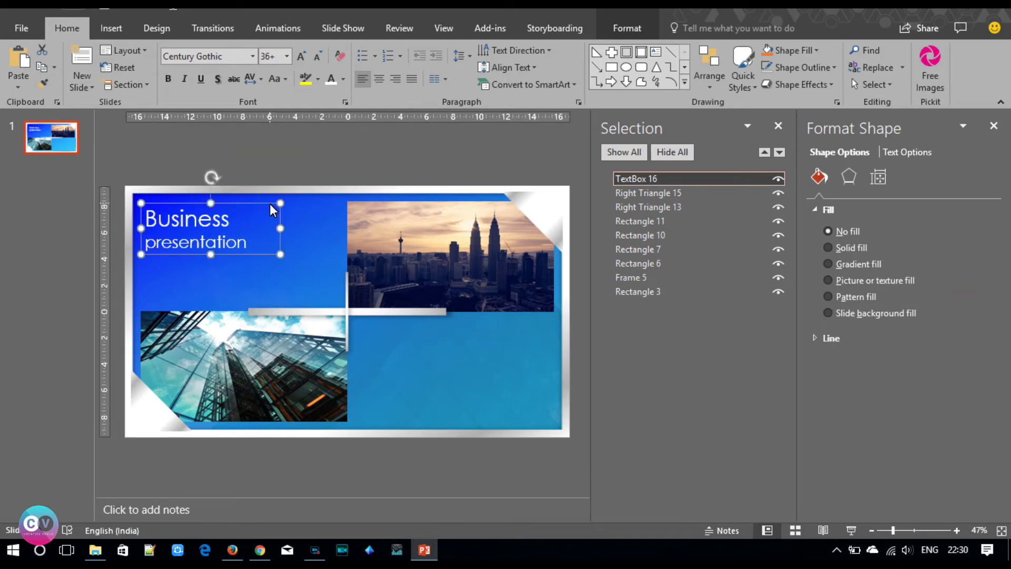
pyautogui.click(118, 265)
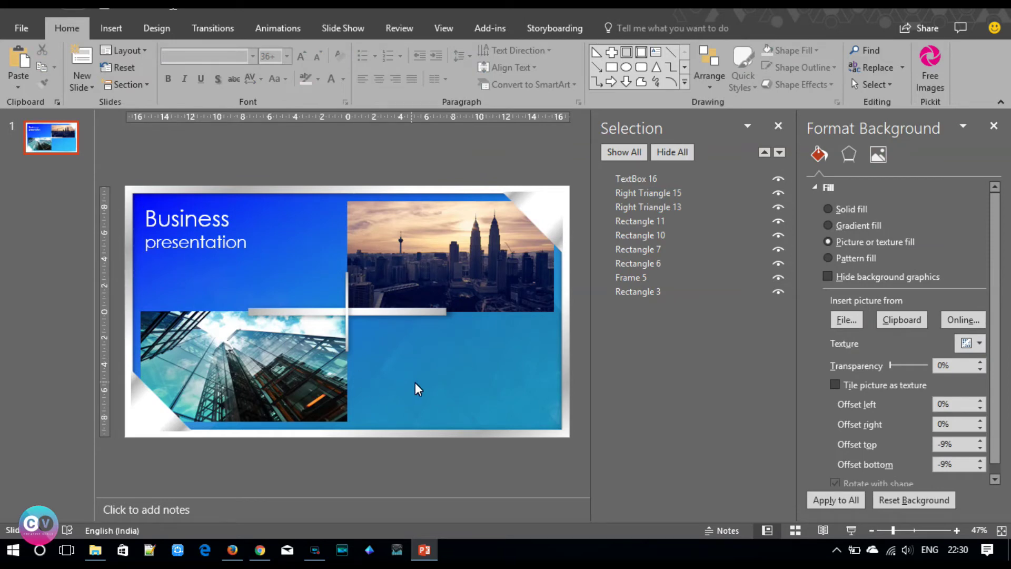
# - Add a text box below the title reading 'Power of creativity' in Century Gothic
pyautogui.click(110, 30)
pyautogui.click(593, 83)
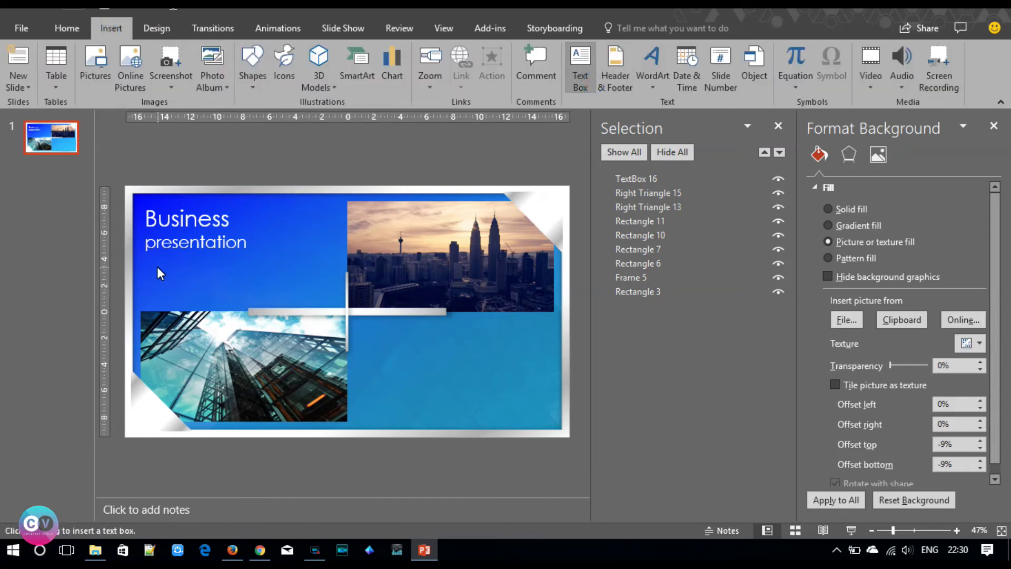
pyautogui.moveTo(141, 264); pyautogui.dragTo(328, 288)
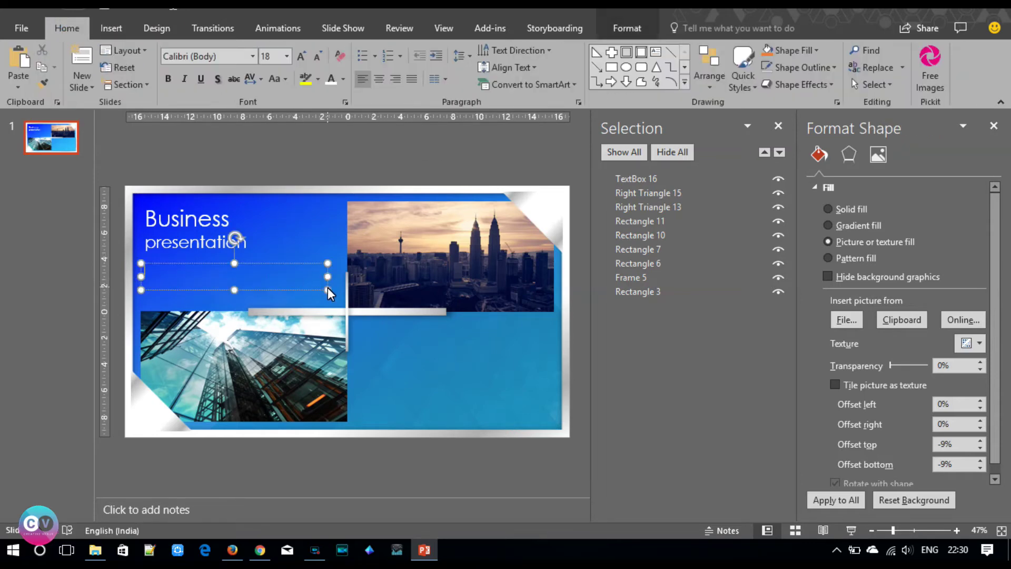
pyautogui.write('Pow')
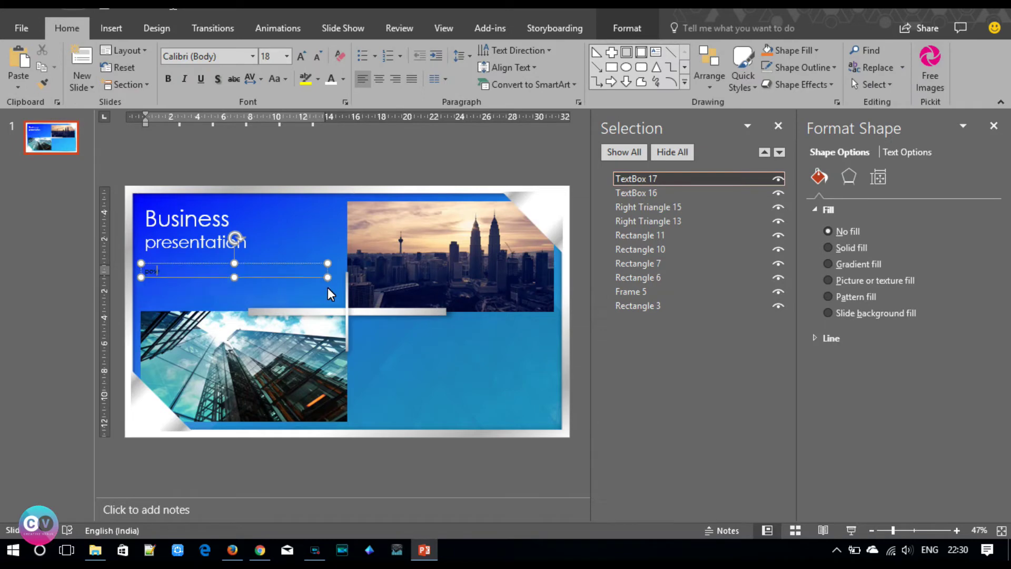
pyautogui.write('er of creativity')
pyautogui.hotkey('ctrl', 'a')
pyautogui.click(222, 59)
pyautogui.write('Century Gothic')
pyautogui.press('Return')
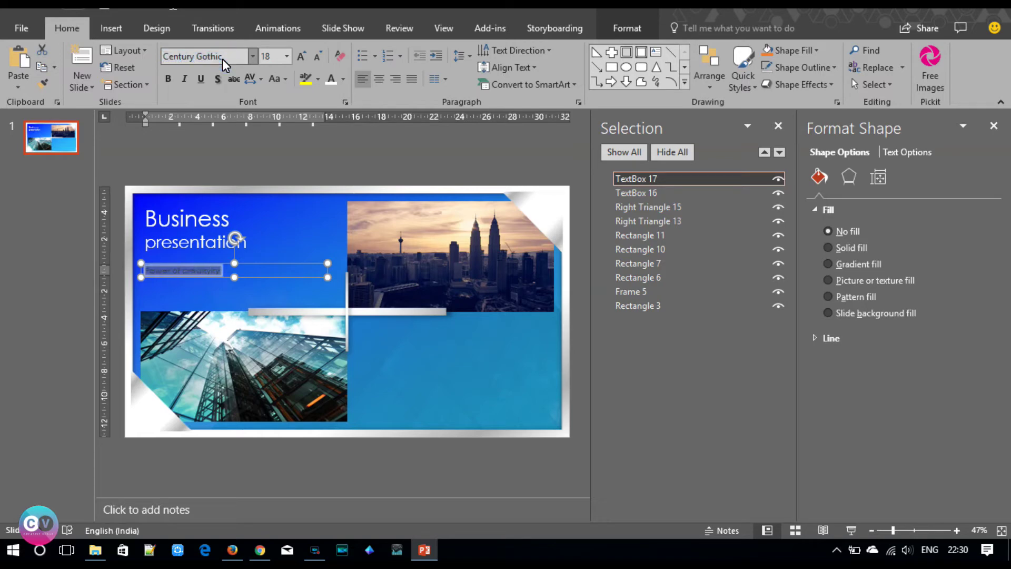
# - Make the tagline UPPERCASE at 20 pt with Loose character spacing
pyautogui.click(157, 217)
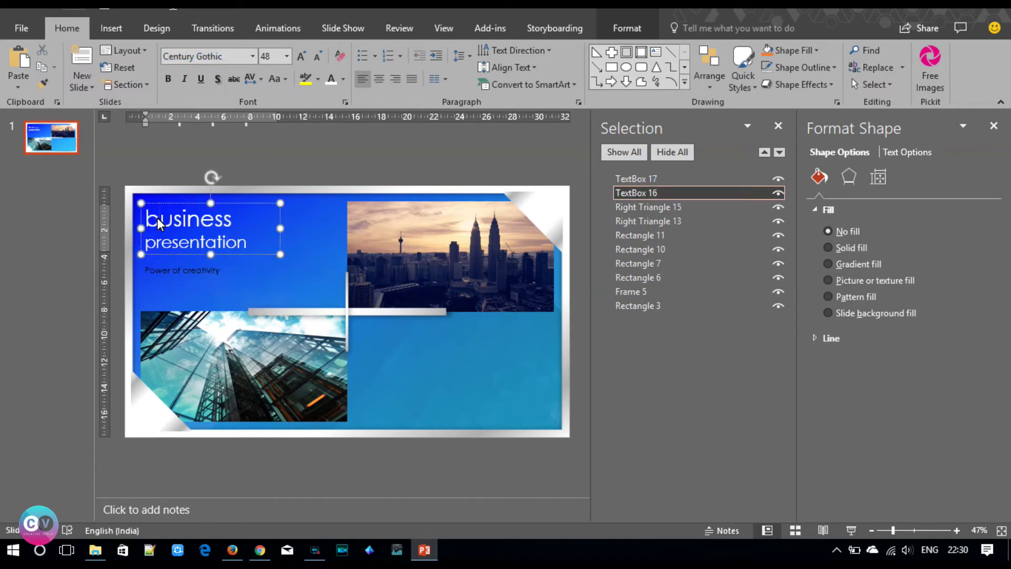
pyautogui.tripleClick(165, 272)
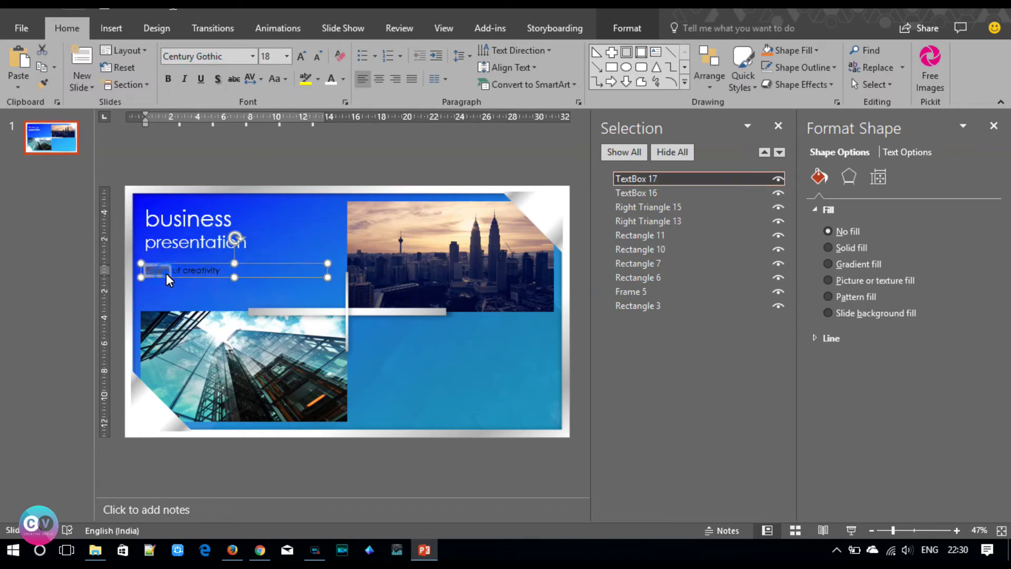
pyautogui.click(288, 80)
pyautogui.click(301, 137)
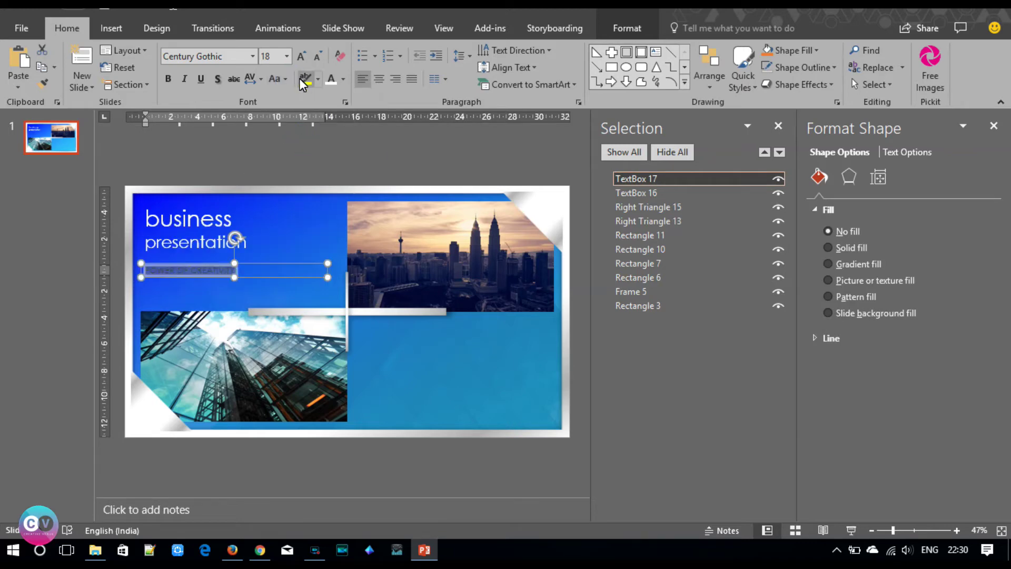
pyautogui.click(301, 55)
pyautogui.click(301, 55)
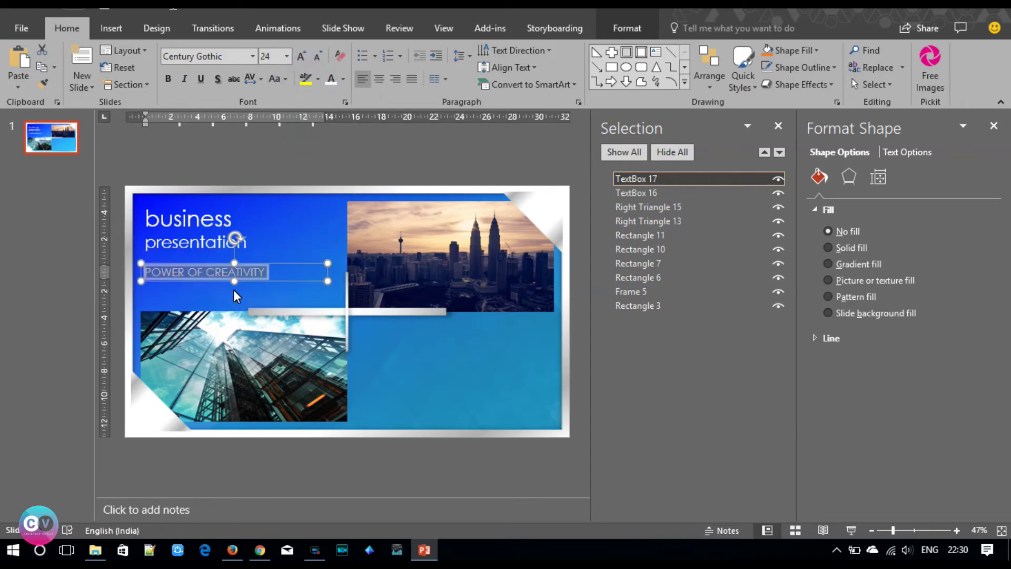
pyautogui.click(317, 55)
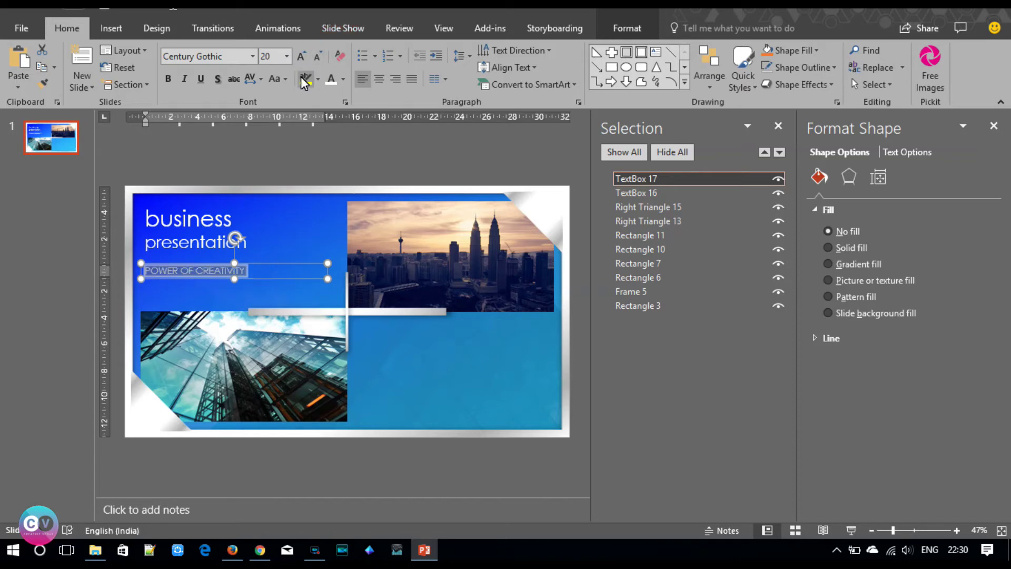
pyautogui.click(262, 84)
pyautogui.click(262, 154)
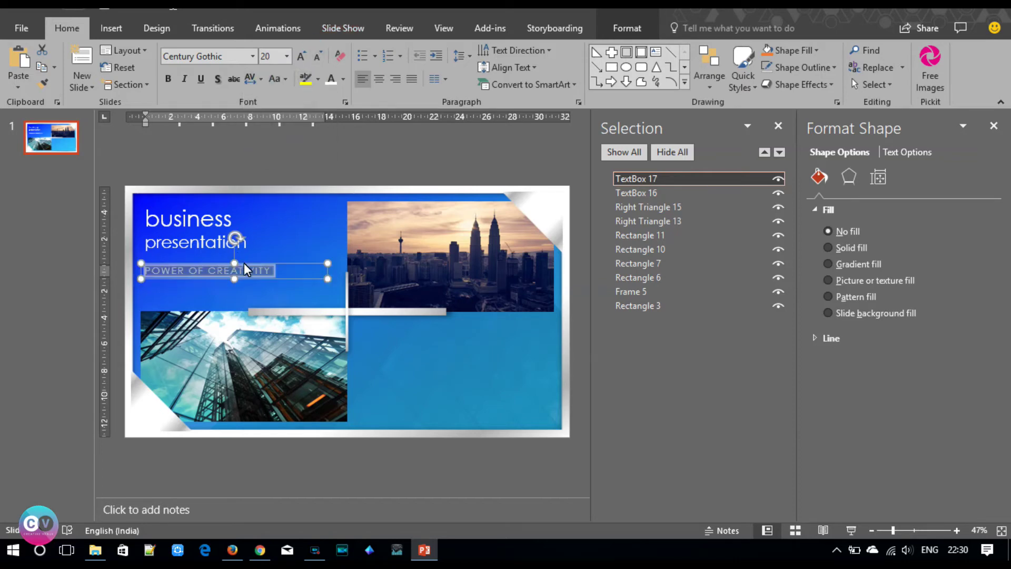
# - Nudge the tagline into position beneath the title
pyautogui.moveTo(244, 264); pyautogui.dragTo(248, 260)
pyautogui.press('Down')
pyautogui.press('Down')
pyautogui.press('Down')
pyautogui.press('Right')
pyautogui.press('Right')
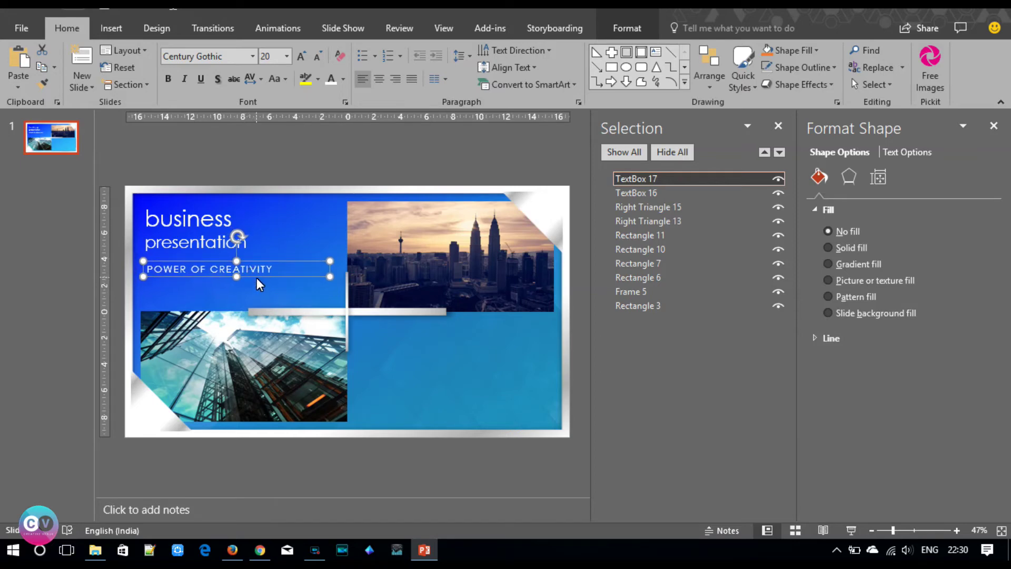
pyautogui.press('Escape')
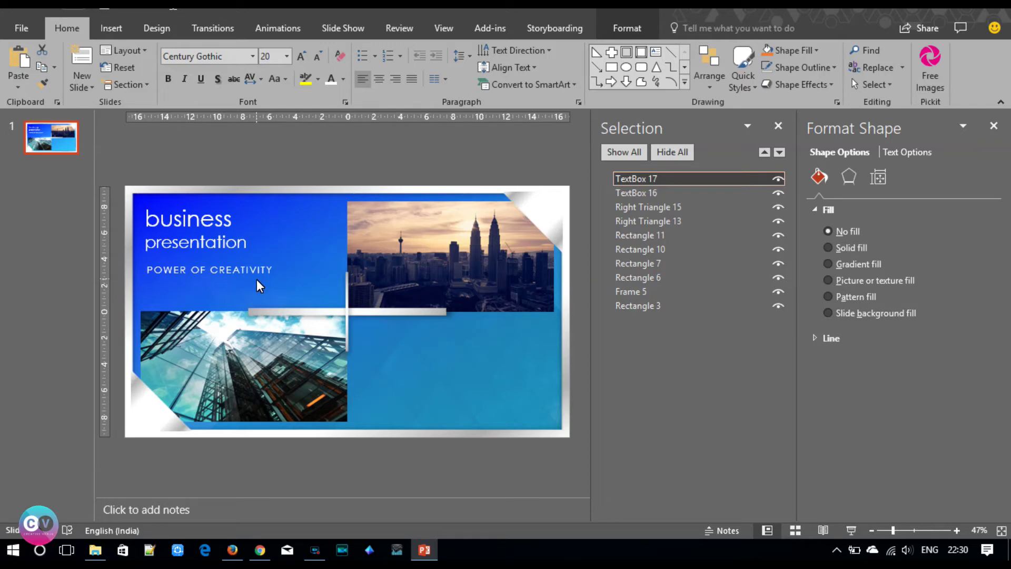
pyautogui.press('Left')
pyautogui.click(115, 296)
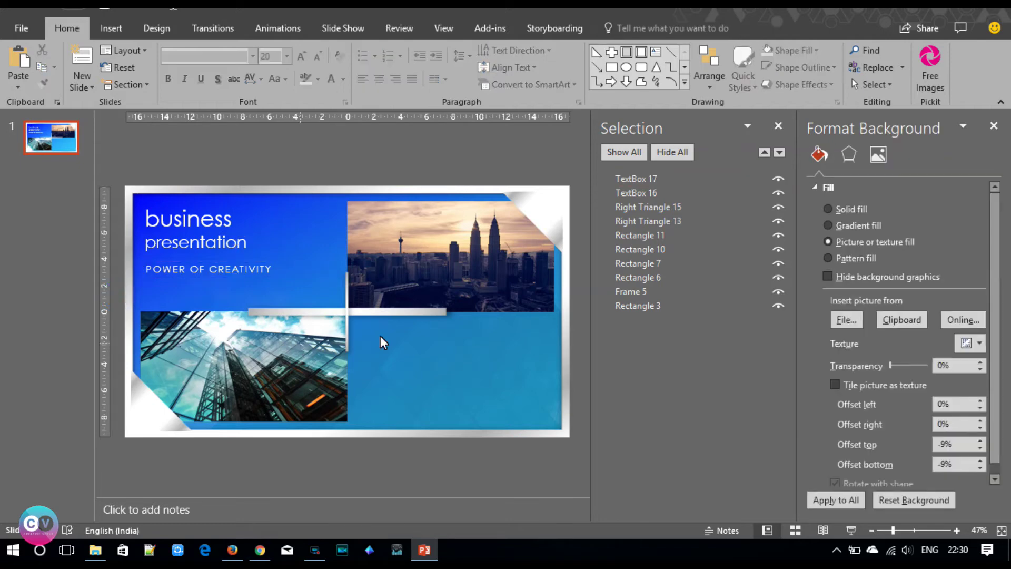
# - Open the Insert Icons library from the Insert ribbon
pyautogui.click(122, 27)
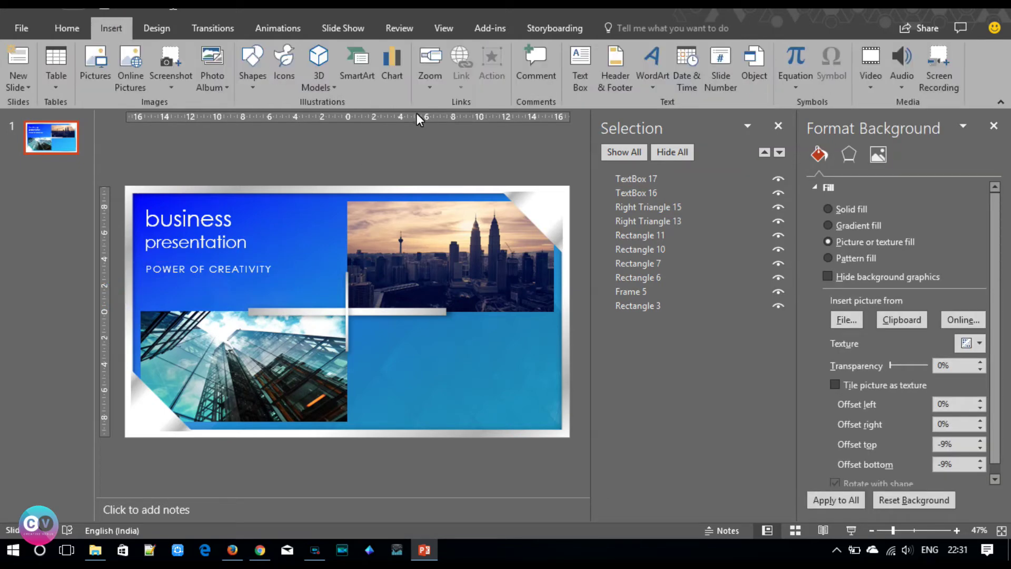
pyautogui.click(287, 66)
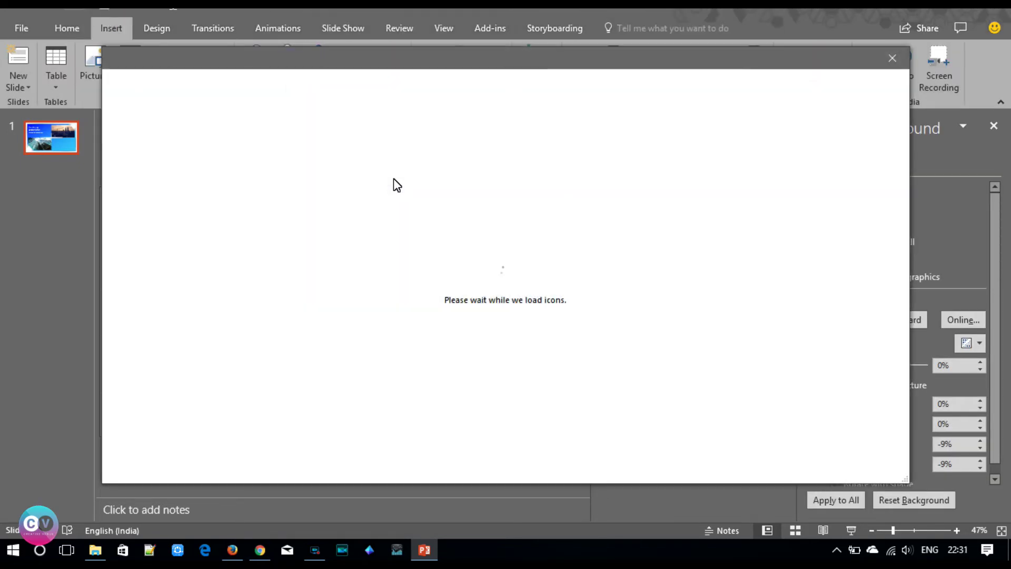
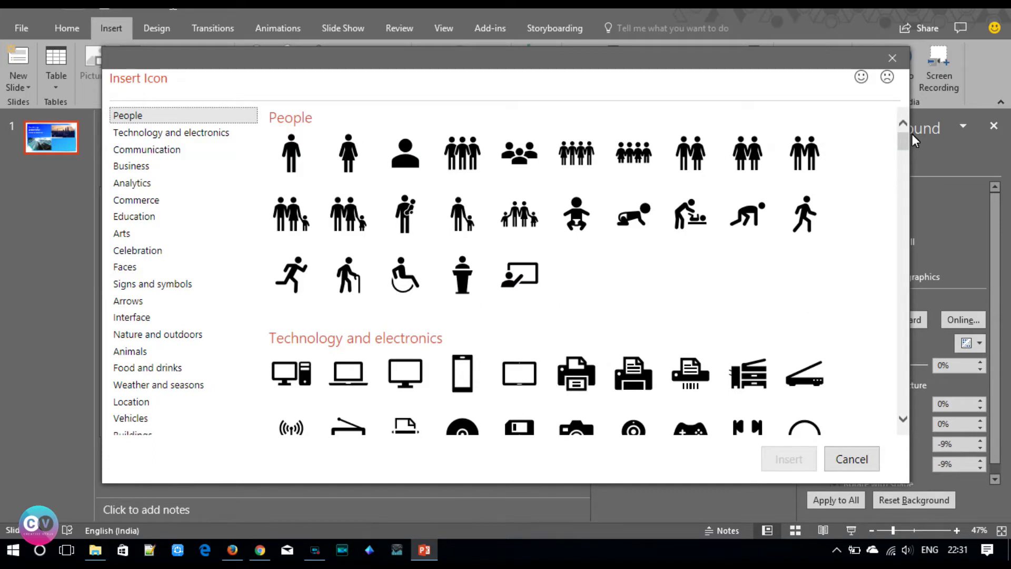
# - Insert the lightbulb icon from the Analytics icon category onto the slide
pyautogui.scroll(-5, 907, 183)
pyautogui.scroll(-3, 907, 183)
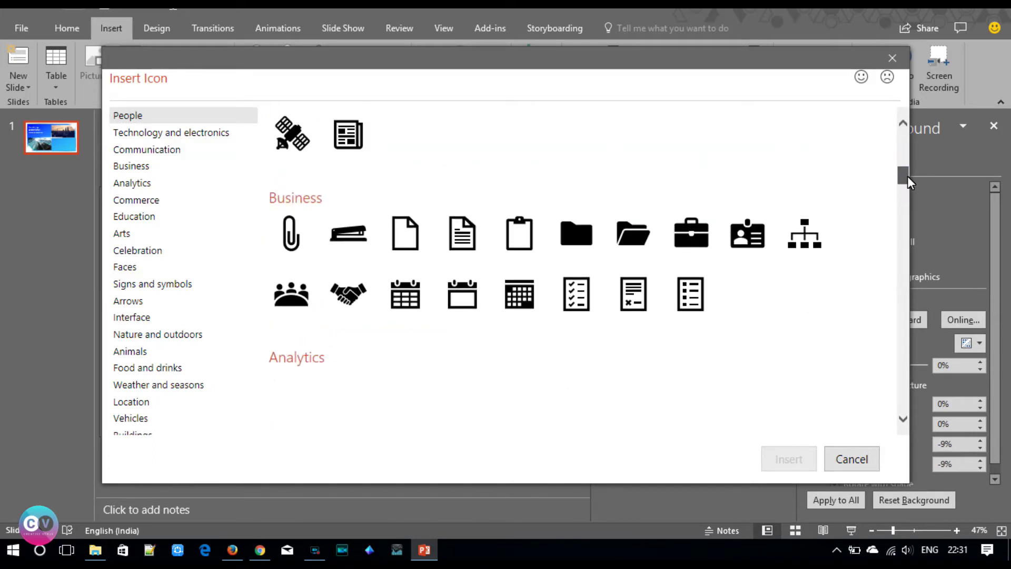
pyautogui.moveTo(907, 182)
pyautogui.mouseDown()
pyautogui.moveTo(911, 219)
pyautogui.moveTo(898, 191)
pyautogui.mouseUp()
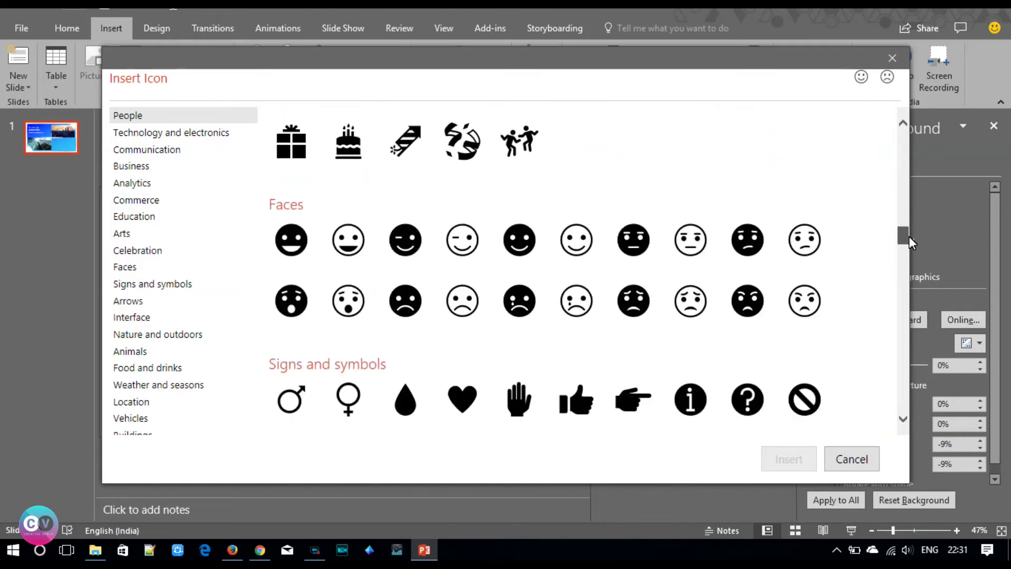
pyautogui.moveTo(900, 197)
pyautogui.mouseDown()
pyautogui.moveTo(901, 161)
pyautogui.moveTo(906, 184)
pyautogui.mouseUp()
pyautogui.click(290, 254)
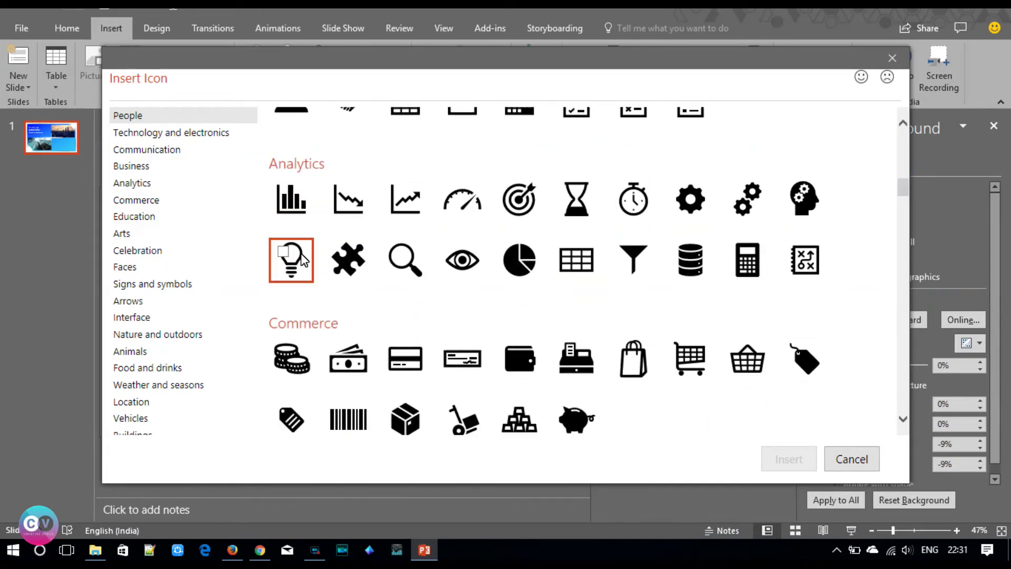
pyautogui.click(788, 462)
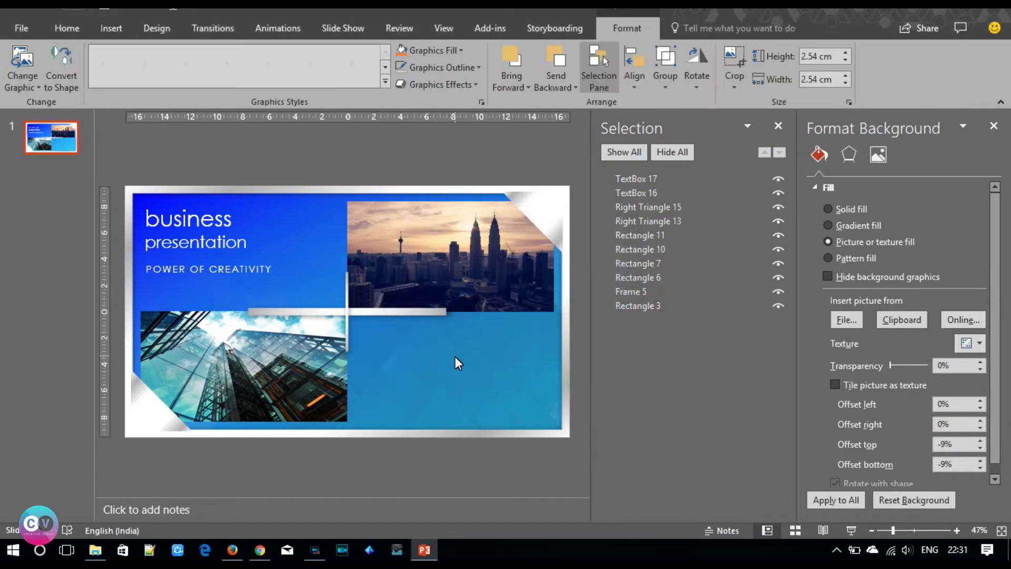
# - Place the lightbulb beside the lower building photo and fill it white
pyautogui.moveTo(339, 314); pyautogui.dragTo(371, 372)
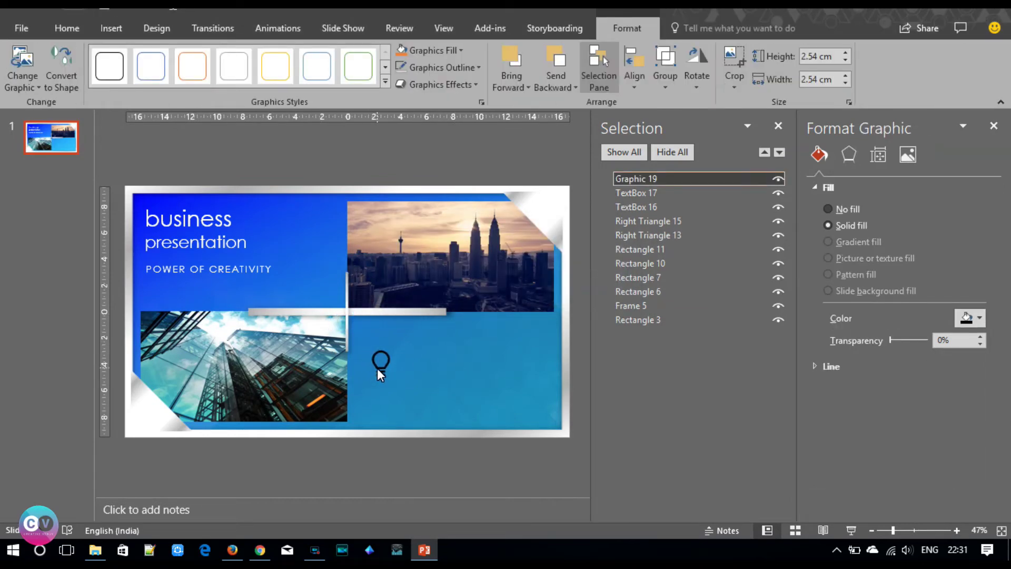
pyautogui.moveTo(378, 367); pyautogui.dragTo(377, 368)
pyautogui.click(444, 49)
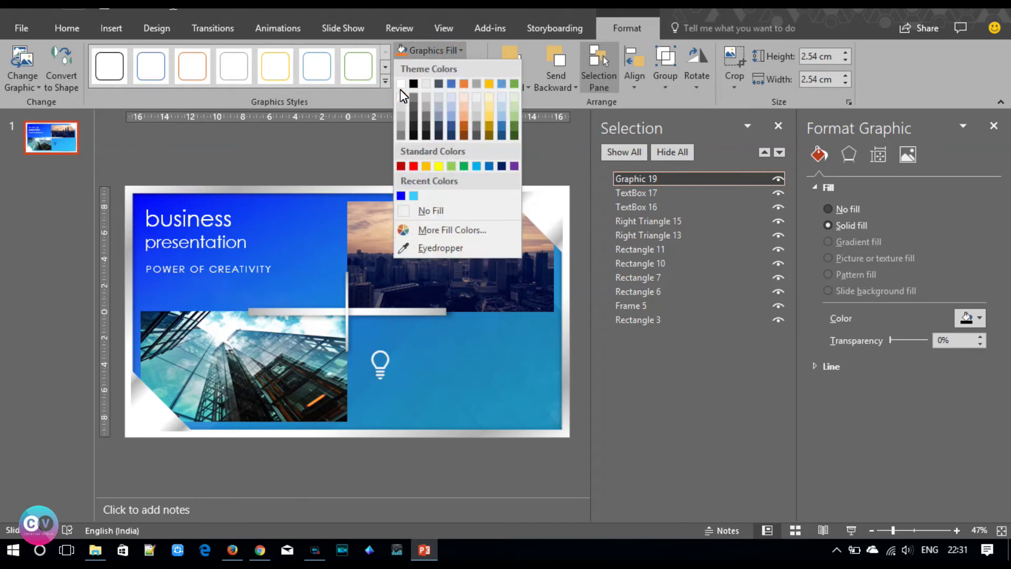
pyautogui.click(400, 87)
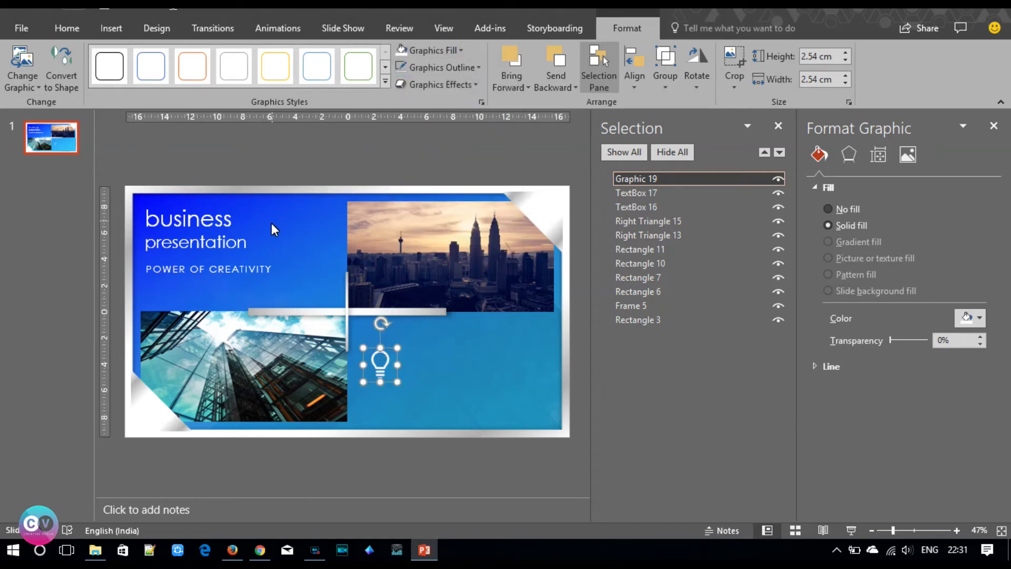
pyautogui.click(316, 141)
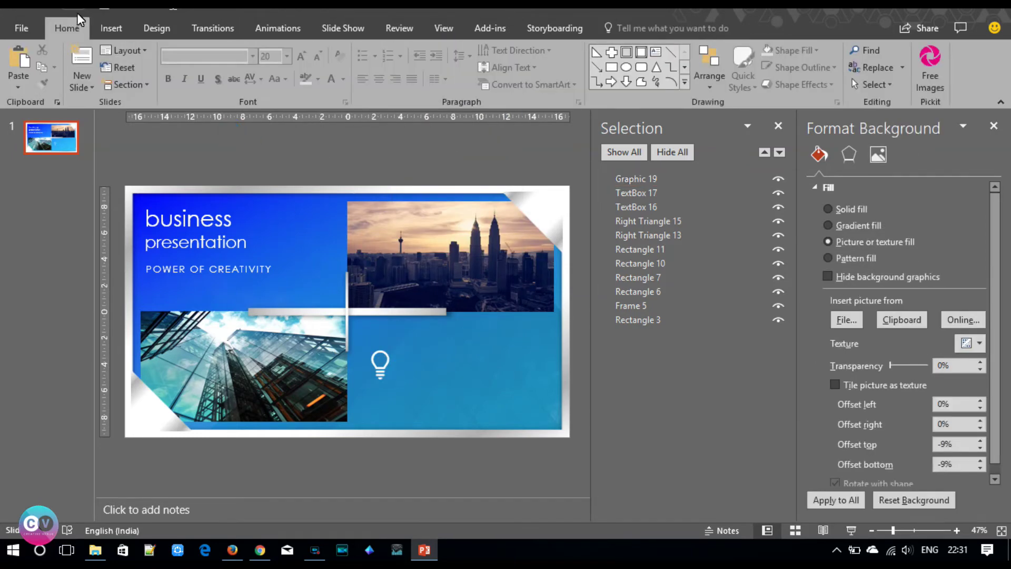
pyautogui.click(105, 34)
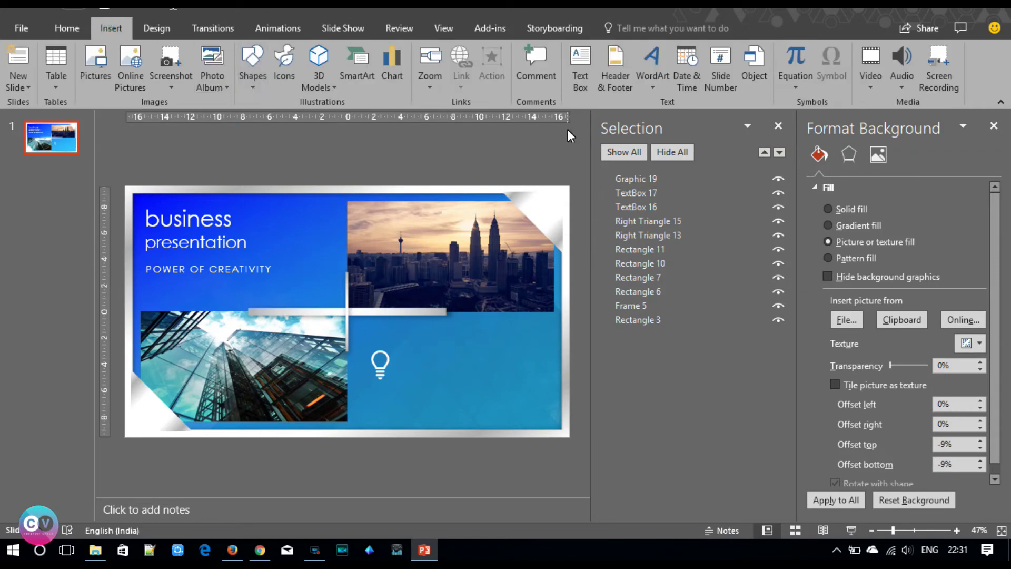
pyautogui.click(580, 86)
# - Draw a text box reading DIGITAL MARKETING beside the lightbulb with loose character spacing
pyautogui.moveTo(399, 333); pyautogui.dragTo(552, 370)
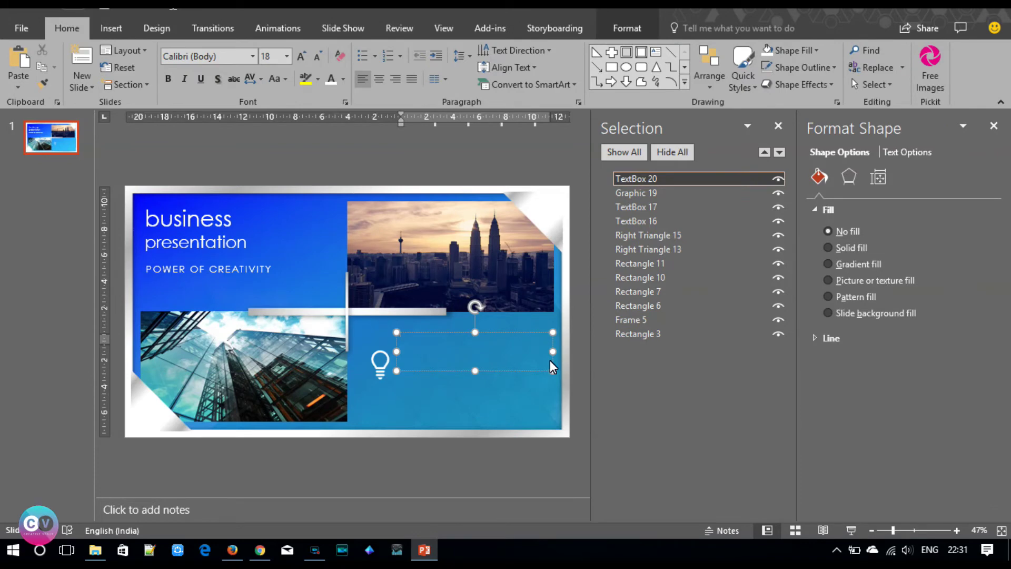
pyautogui.press('Escape')
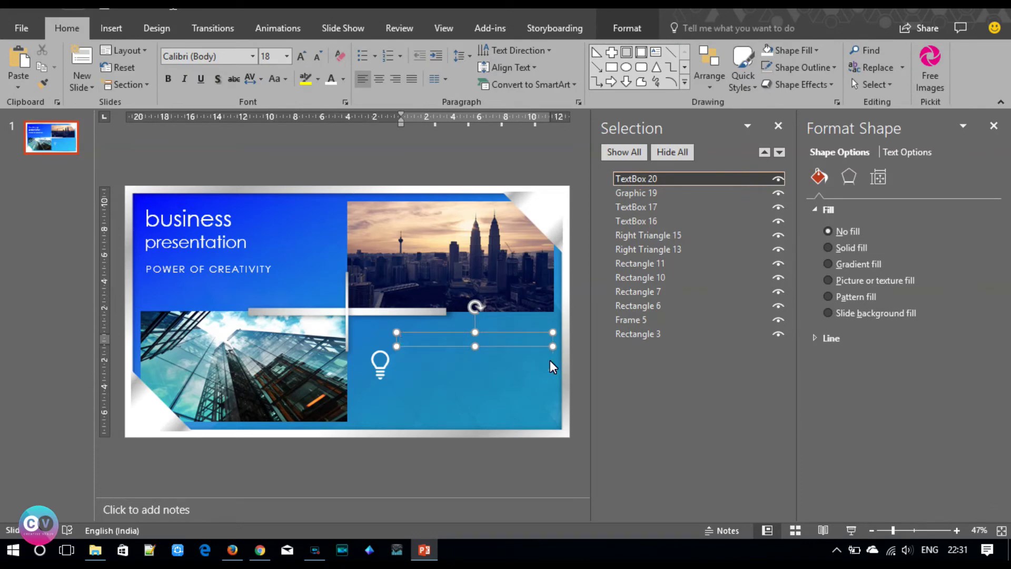
pyautogui.write('DIGITA')
pyautogui.write('L MARKETING')
pyautogui.hotkey('ctrl', 'a')
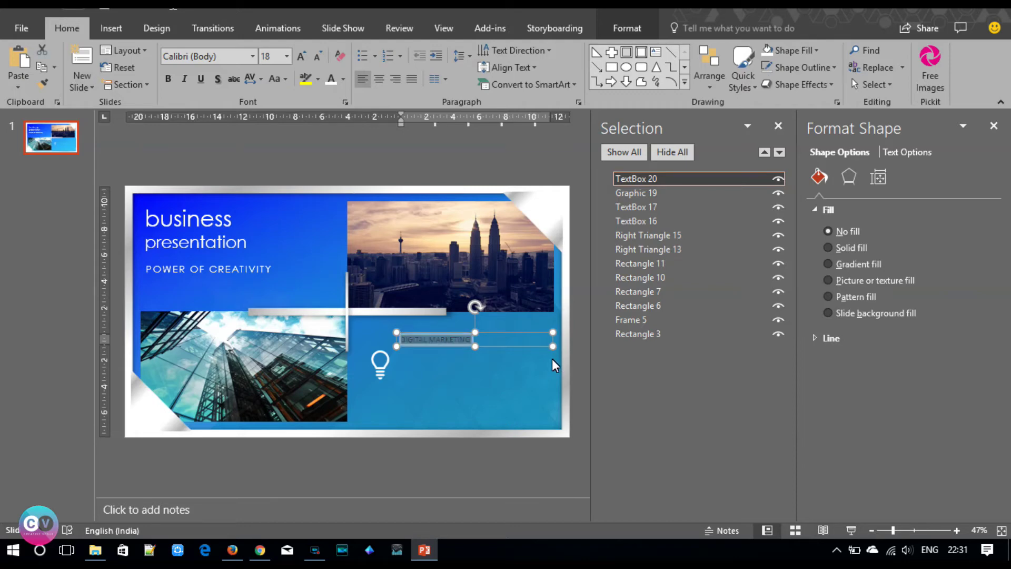
pyautogui.click(261, 79)
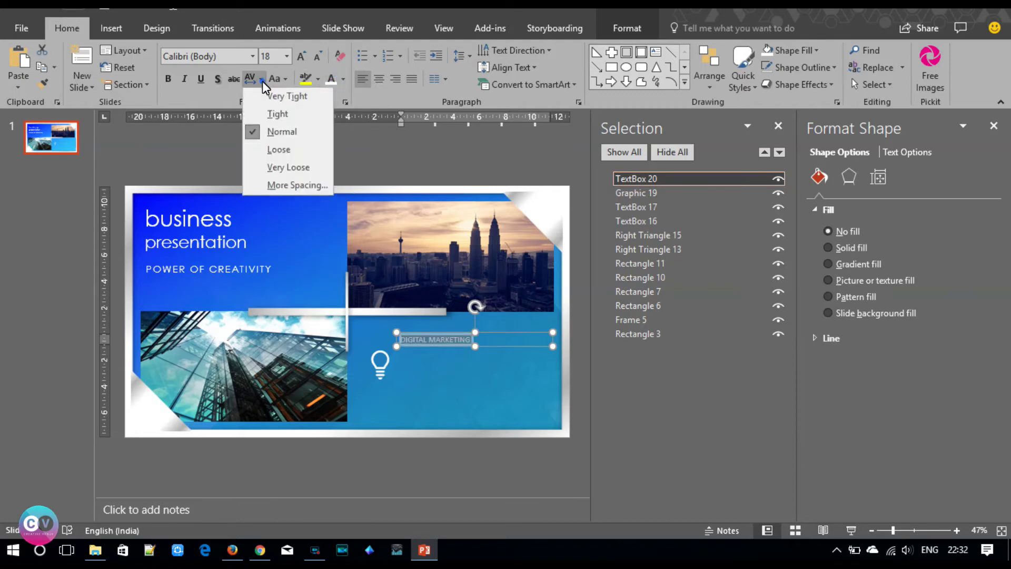
pyautogui.click(267, 153)
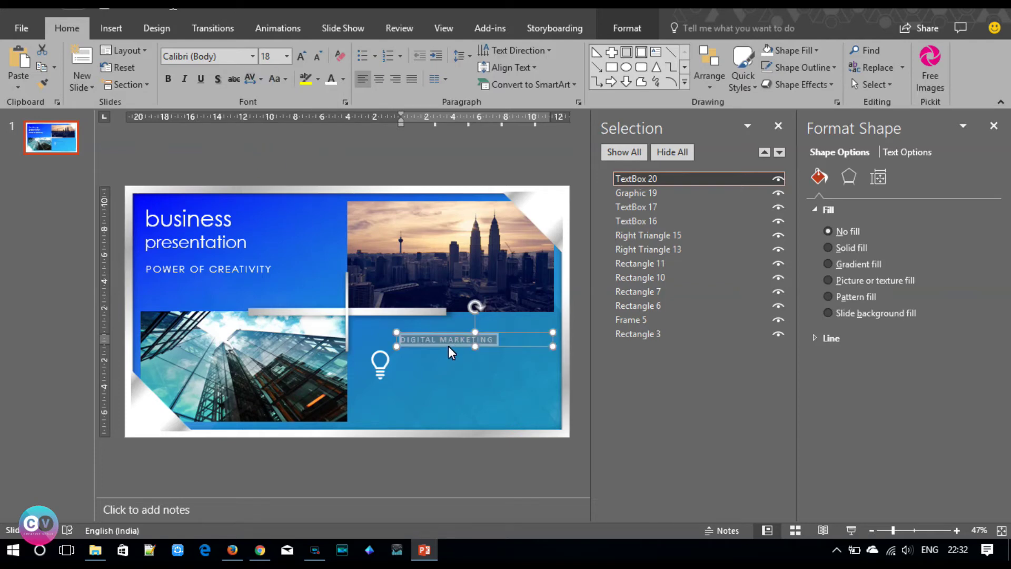
# - Nudge the label lower, make it 16 pt Century Gothic, and Ctrl-drag a copy below
pyautogui.click(447, 346)
pyautogui.moveTo(449, 347); pyautogui.dragTo(447, 350)
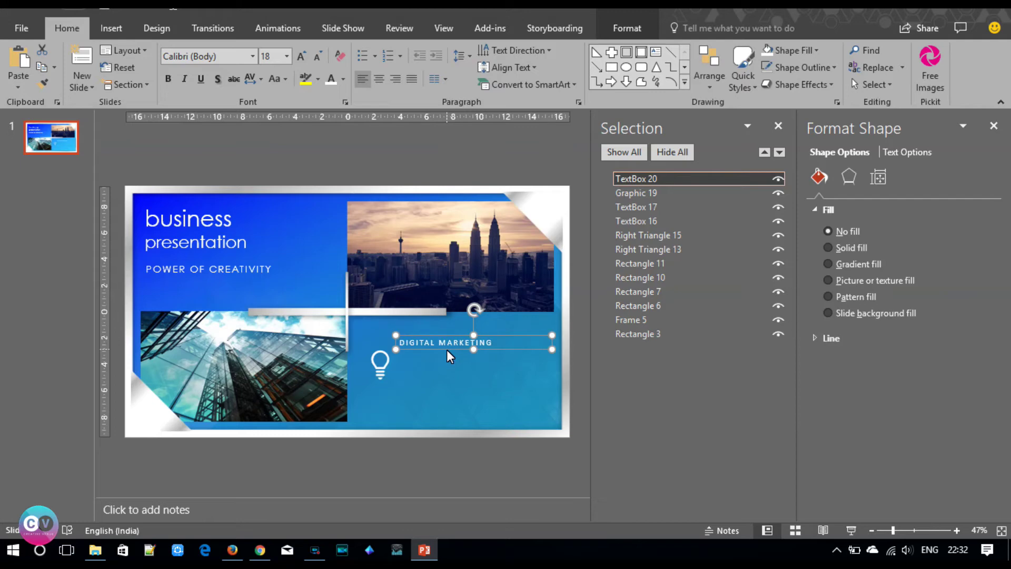
pyautogui.click(218, 56)
pyautogui.write('Century Gothic')
pyautogui.press('Return')
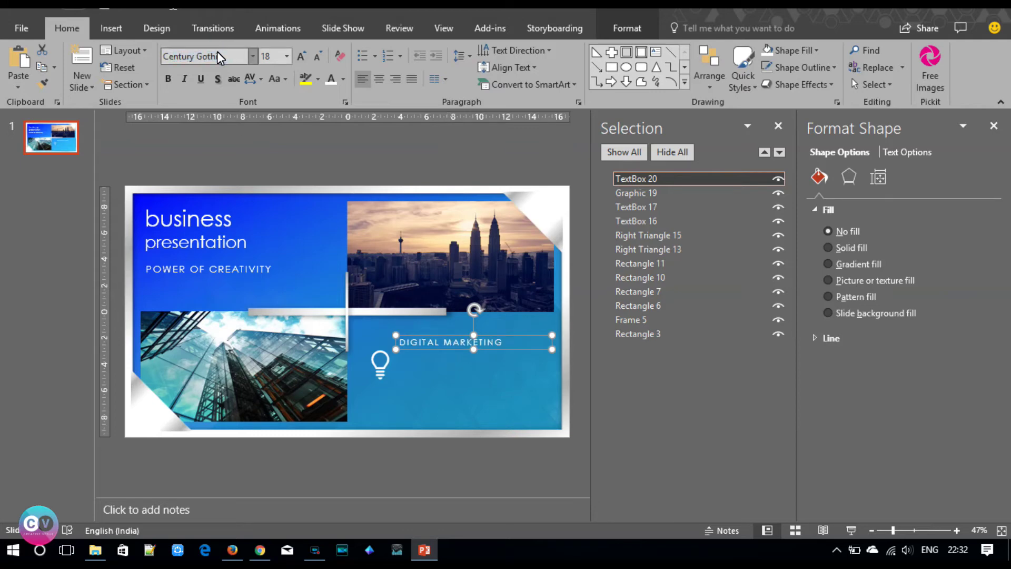
pyautogui.click(317, 57)
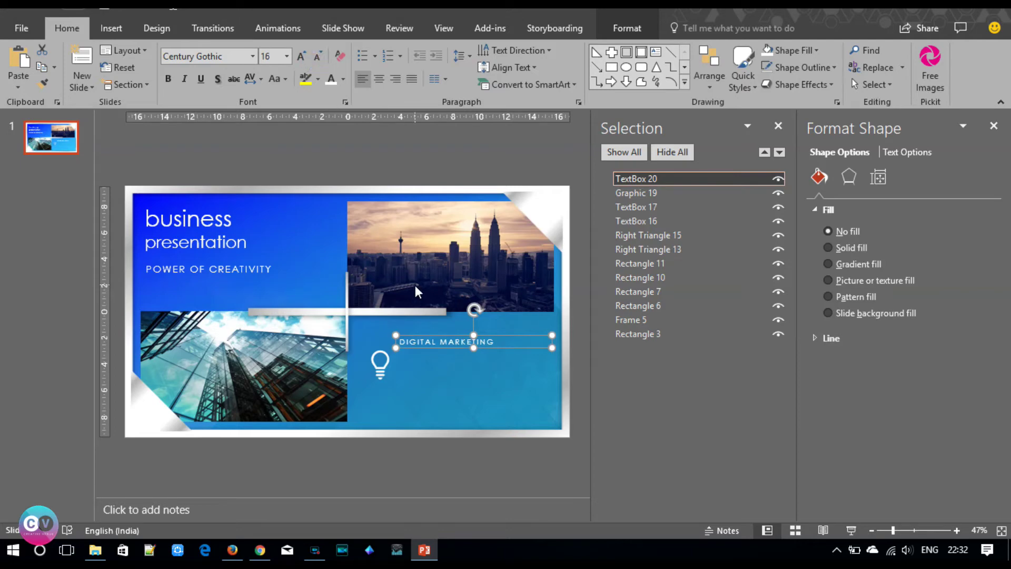
pyautogui.moveTo(421, 337); pyautogui.dragTo(425, 350)
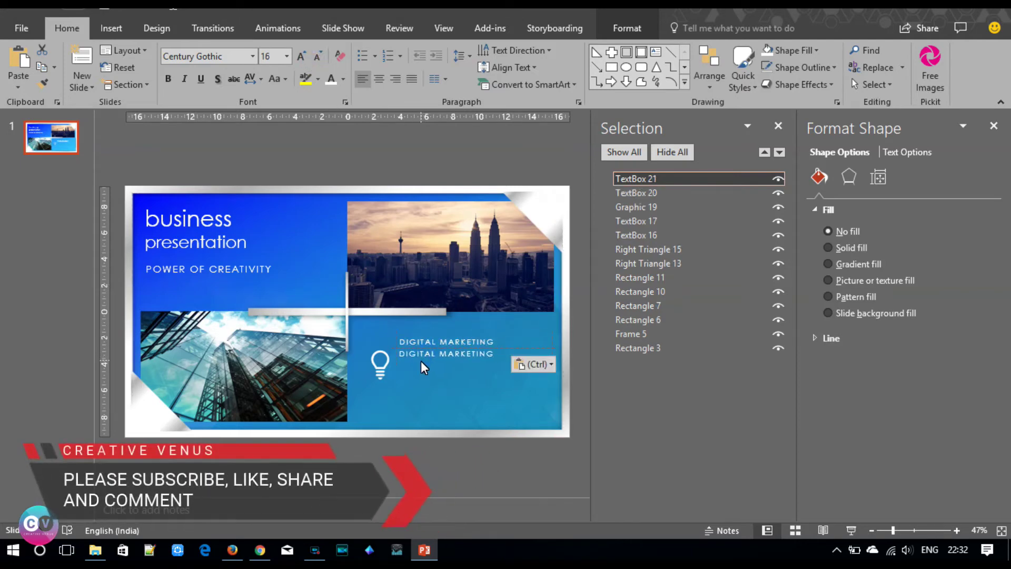
# - Replace the copied label with a placeholder paragraph about subscribing, ending with a THANK YOU. line
pyautogui.click(420, 354)
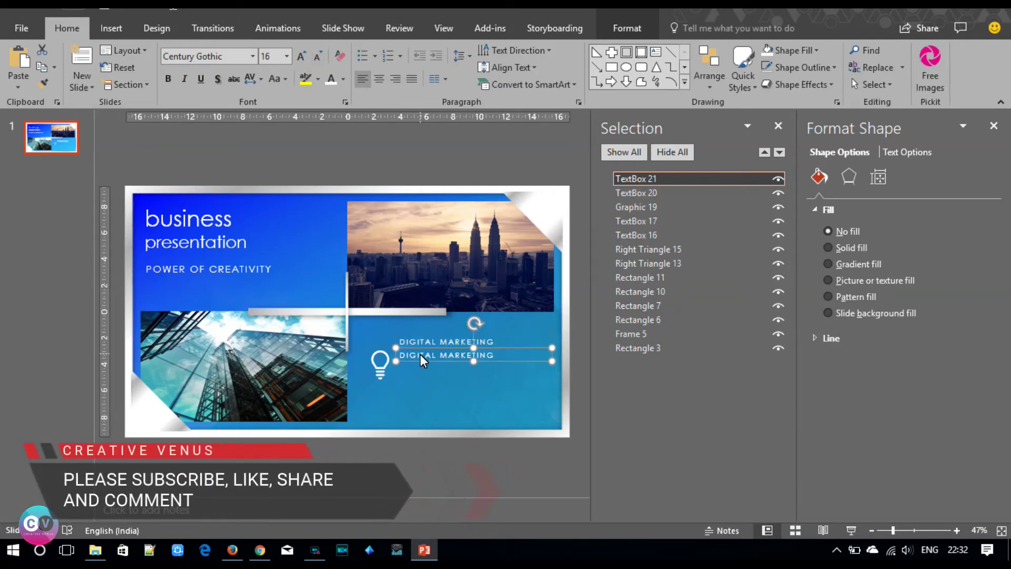
pyautogui.tripleClick(420, 354)
pyautogui.write('THIS IS A')
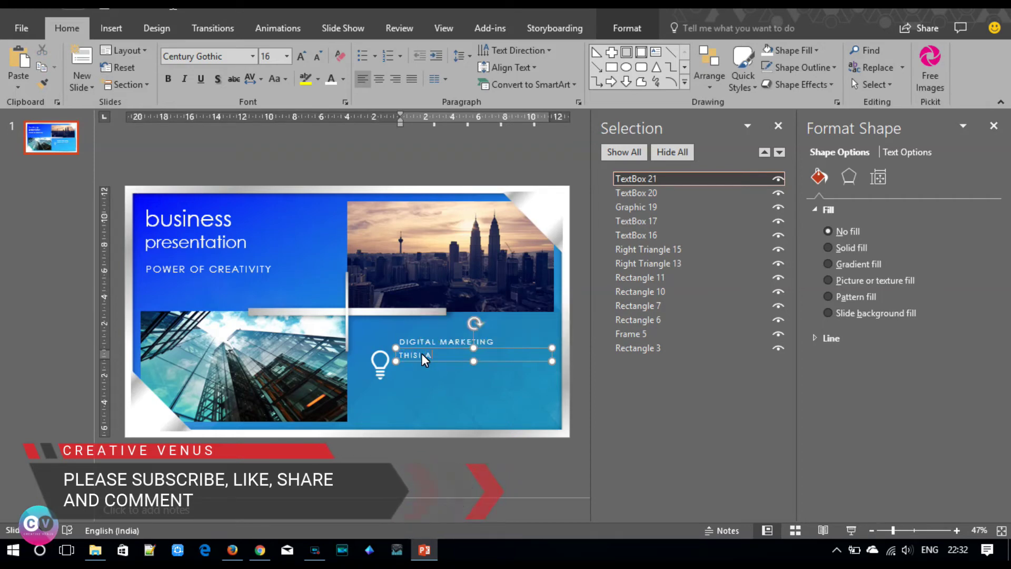
pyautogui.write(' PLAC')
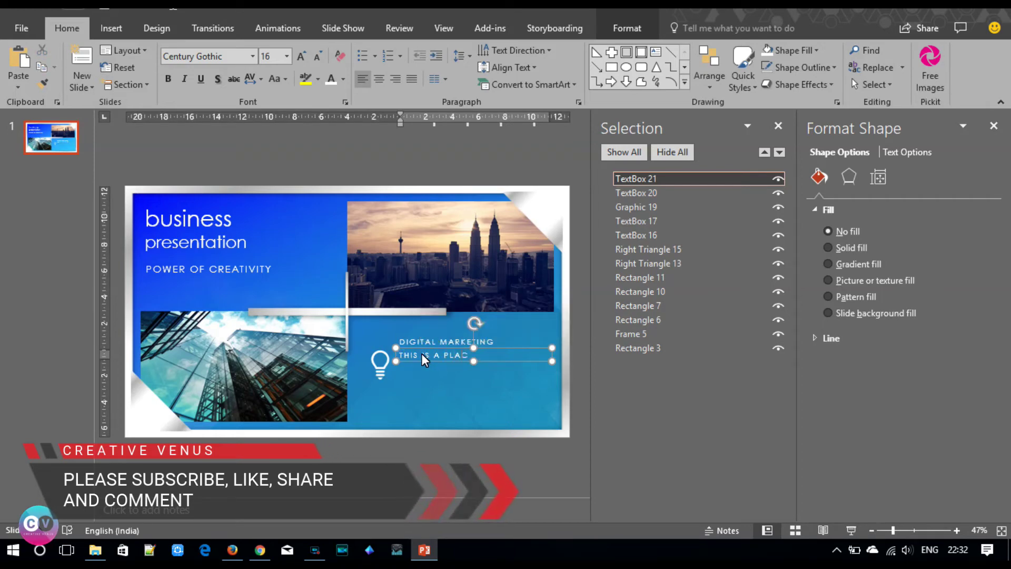
pyautogui.write('EHOLDER FOR TET')
pyautogui.press('BackSpace')
pyautogui.write('XT. ADD YOUR TEXT HERE.')
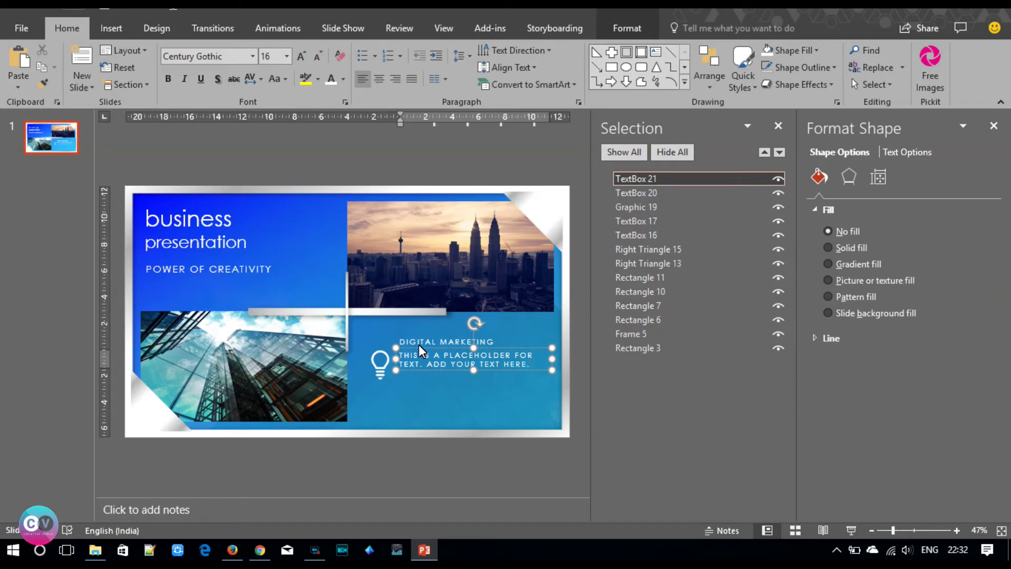
pyautogui.write(' THANKS FOR SUBSCRIBIN')
pyautogui.write('G TO O')
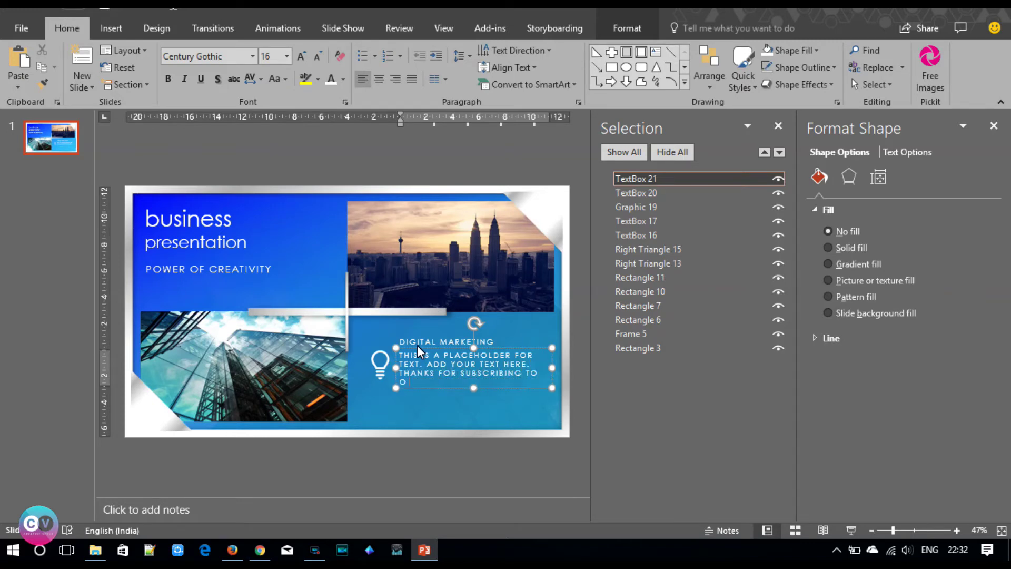
pyautogui.write('UR CHANNEL')
pyautogui.write('. IF YOU HAVEN')
pyautogui.write("'T SUBSCRIBED YOUR")
pyautogui.press('BackSpace')
pyautogui.press('BackSpace')
pyautogui.press('BackSpace')
pyautogui.write('ET, THEN PLEASE SUBSCRIBE NOW')
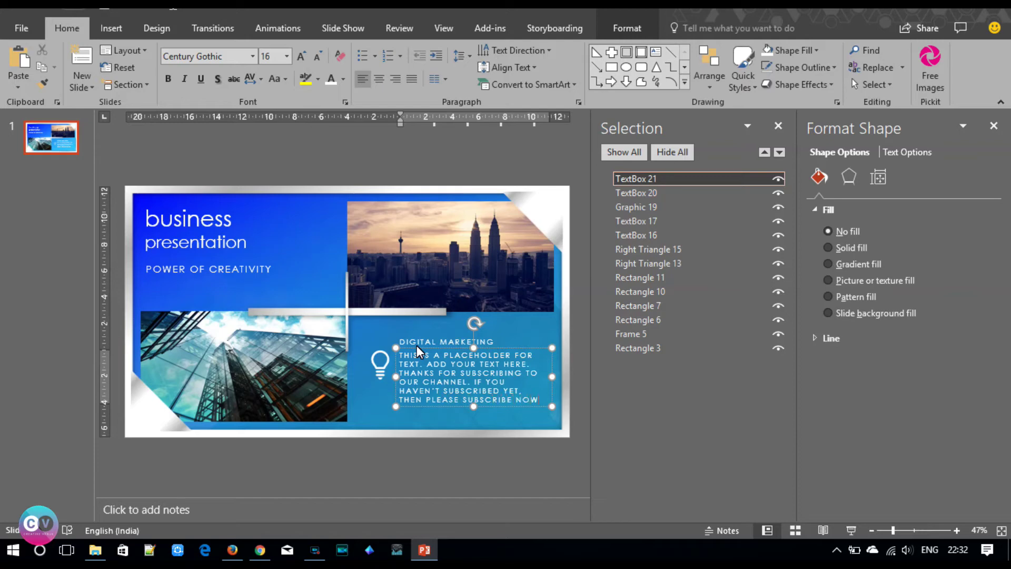
pyautogui.press('Return')
pyautogui.write('THANK YOU.')
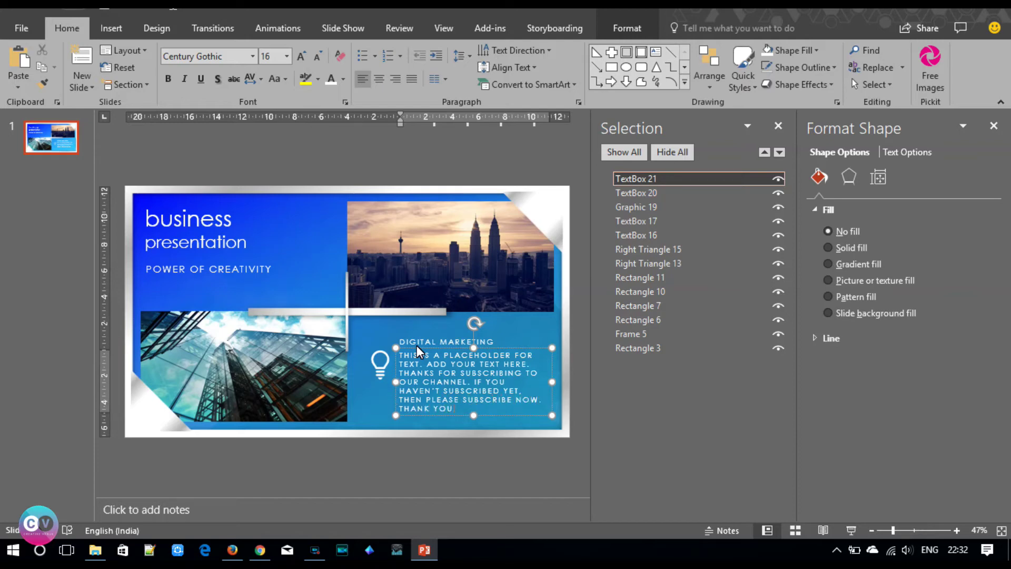
# - Tighten the body text's character spacing, convert it to sentence case, and size it 14
pyautogui.hotkey('ctrl', 'a')
pyautogui.click(261, 79)
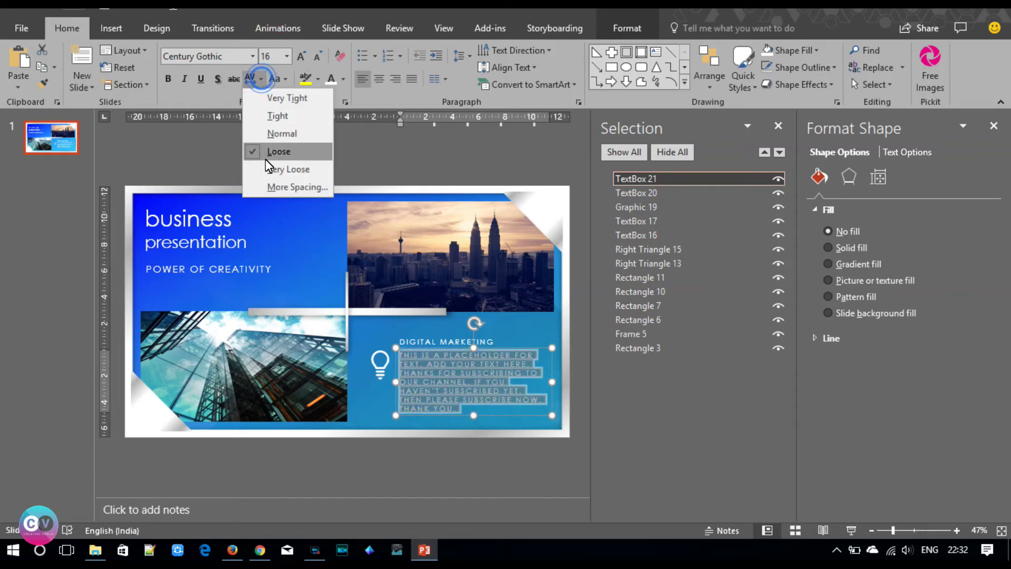
pyautogui.click(269, 140)
pyautogui.click(244, 58)
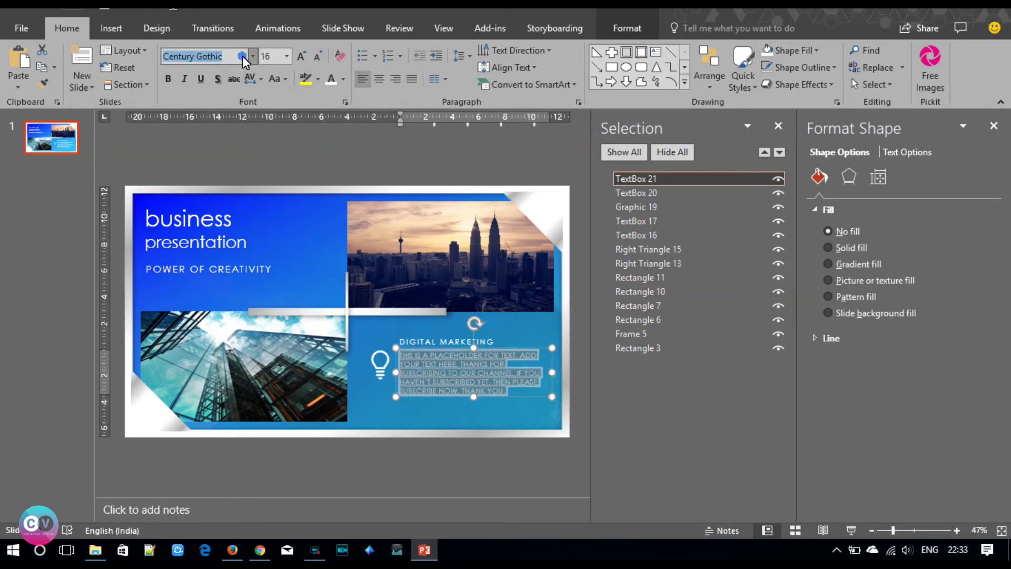
pyautogui.click(276, 79)
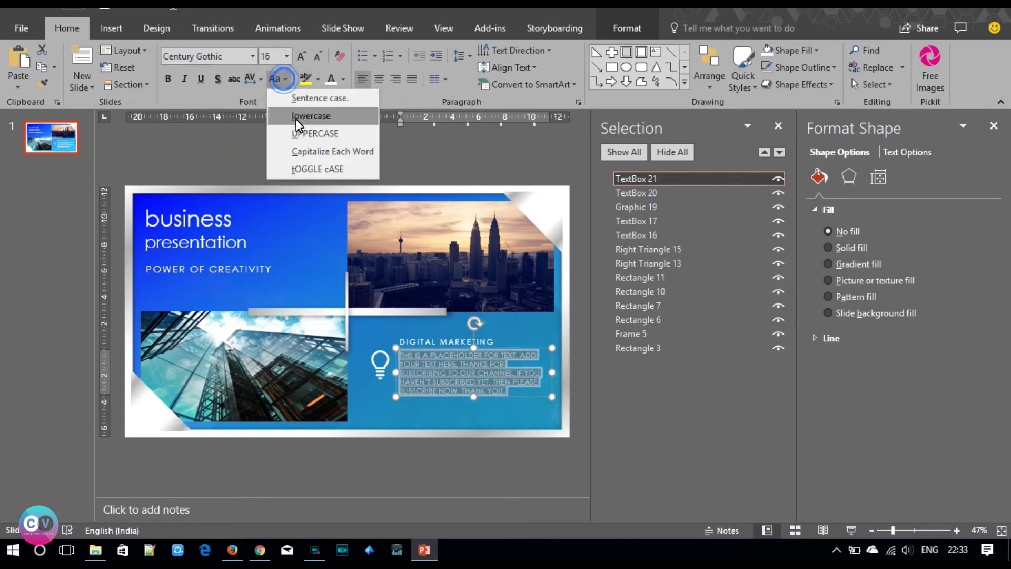
pyautogui.click(298, 104)
pyautogui.click(298, 102)
pyautogui.click(318, 61)
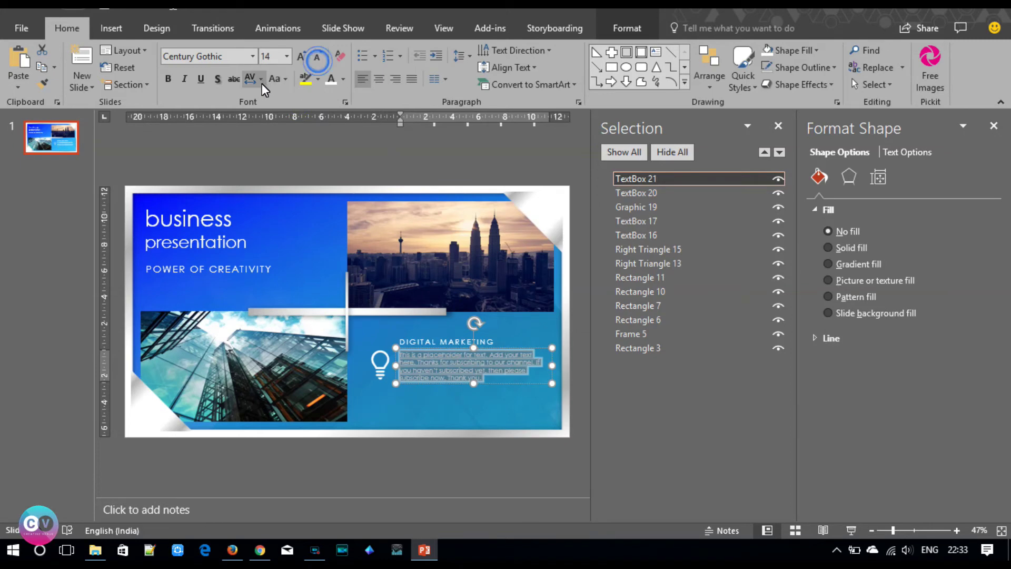
# - Shrink the body text to 10.5 pt, justify it, and move the lightbulb up-left
pyautogui.click(261, 80)
pyautogui.click(318, 58)
pyautogui.click(318, 57)
pyautogui.click(319, 58)
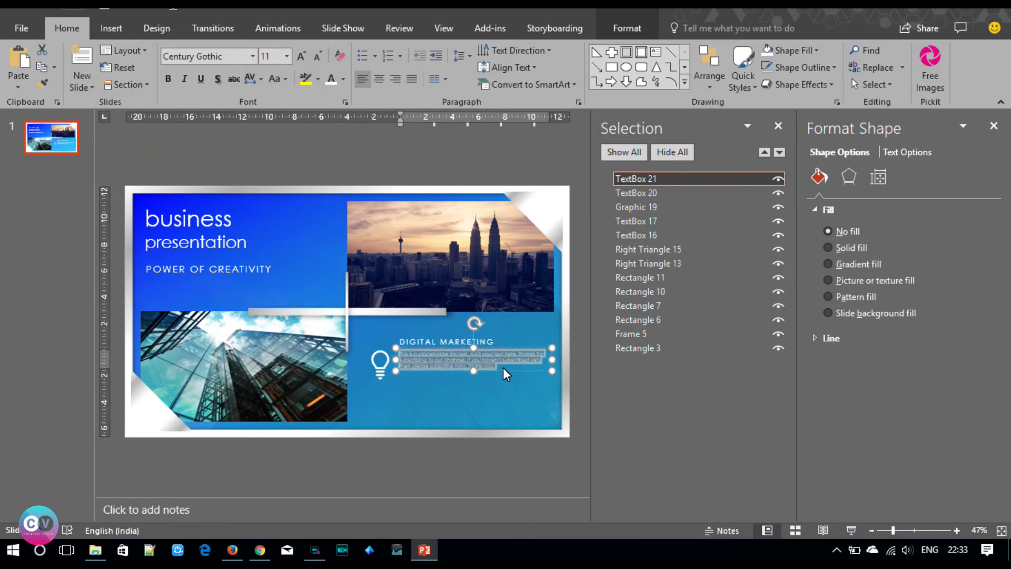
pyautogui.moveTo(503, 366); pyautogui.dragTo(318, 334)
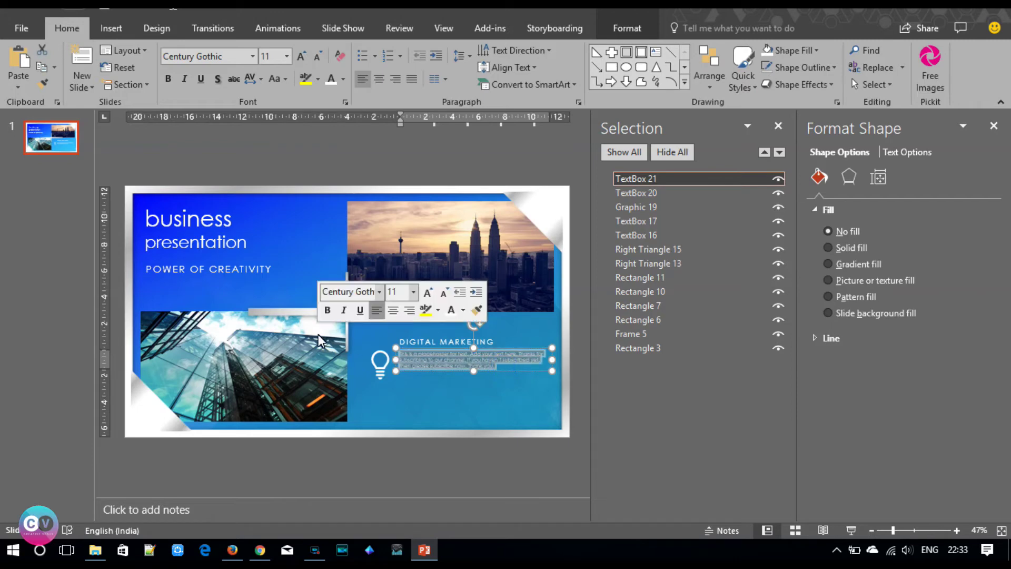
pyautogui.click(318, 57)
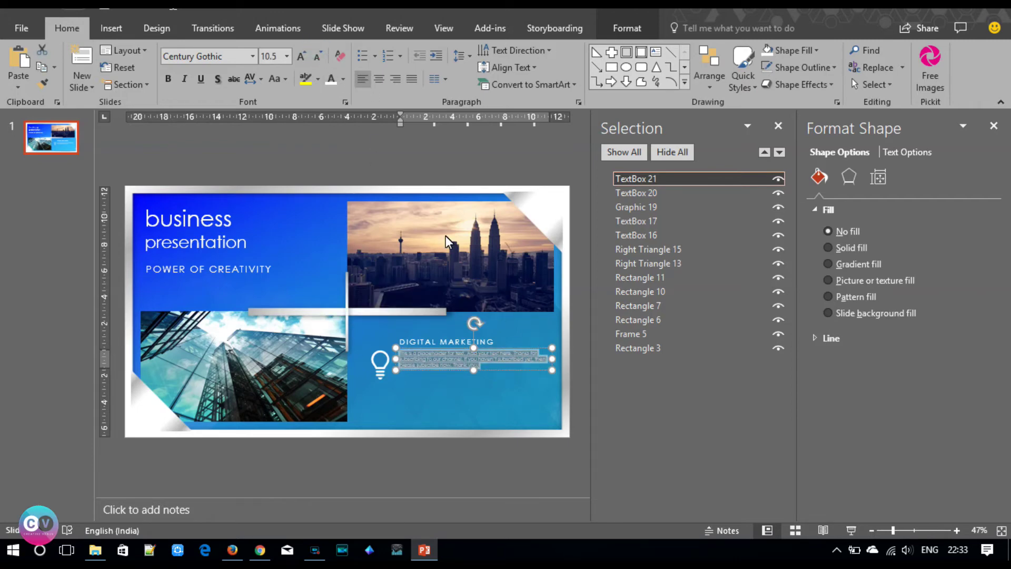
pyautogui.click(413, 80)
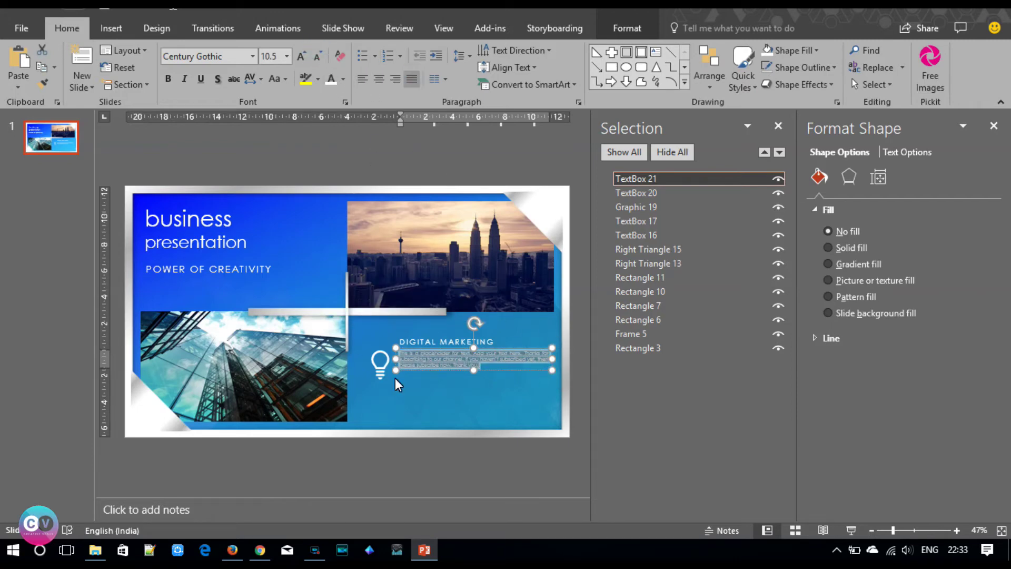
pyautogui.moveTo(380, 372); pyautogui.dragTo(371, 360)
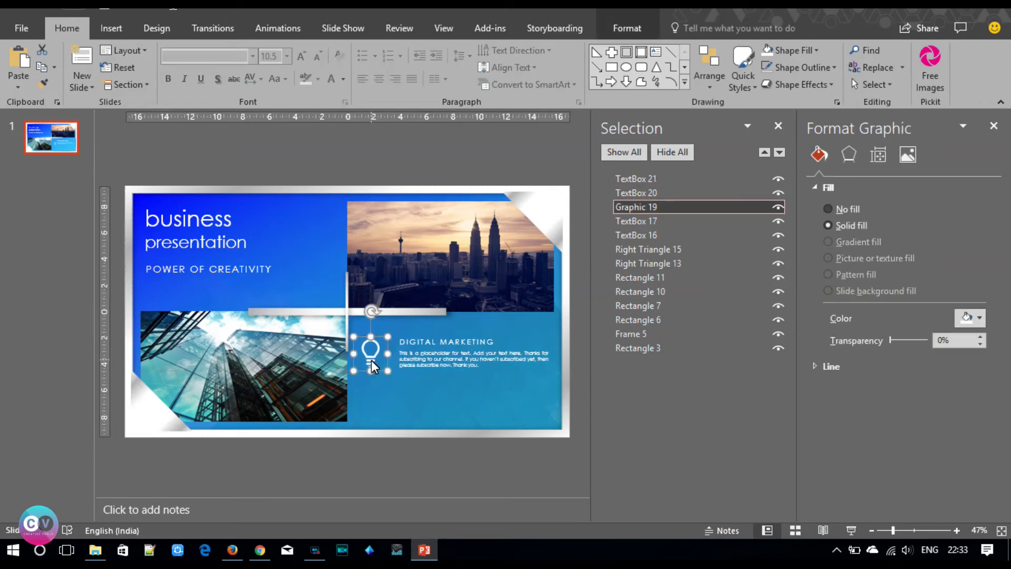
# - Paste a copy of the DIGITAL MARKETING heading and paragraph below, retitling it OTHER SERVICES
pyautogui.click(484, 369)
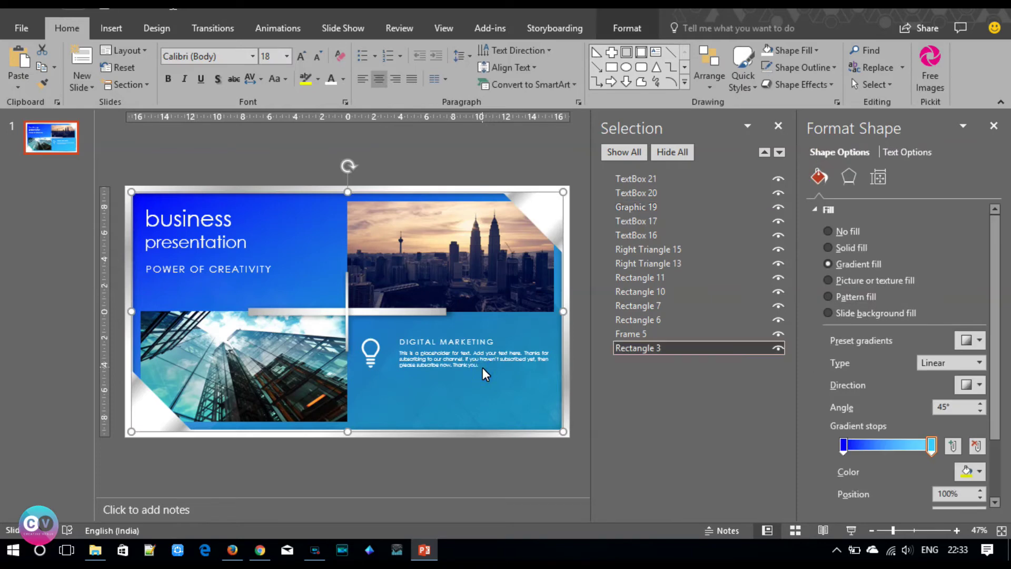
pyautogui.click(483, 367)
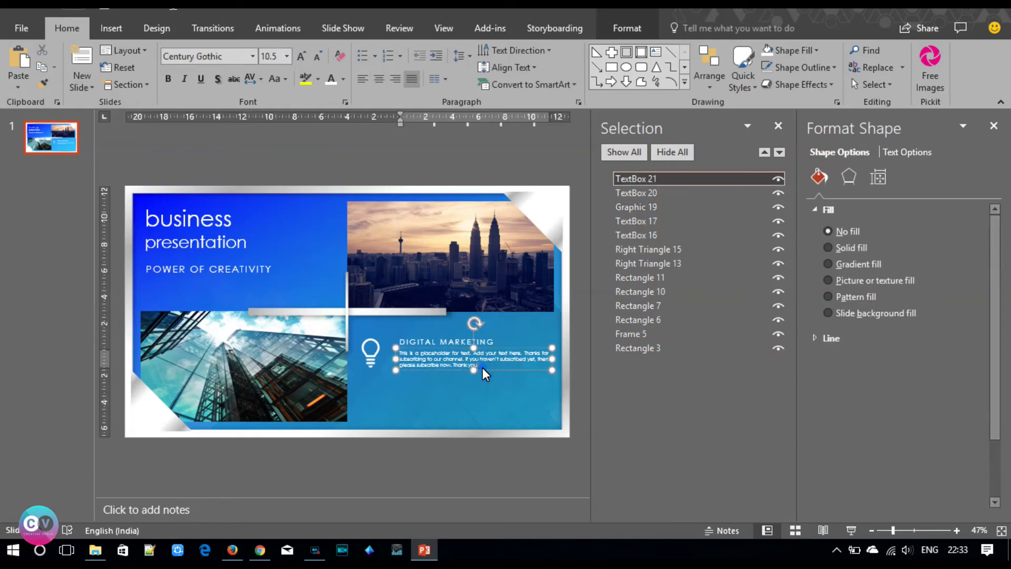
pyautogui.keyDown('shift'); pyautogui.click(457, 343); pyautogui.keyUp('shift')
pyautogui.hotkey('ctrl', 'd')
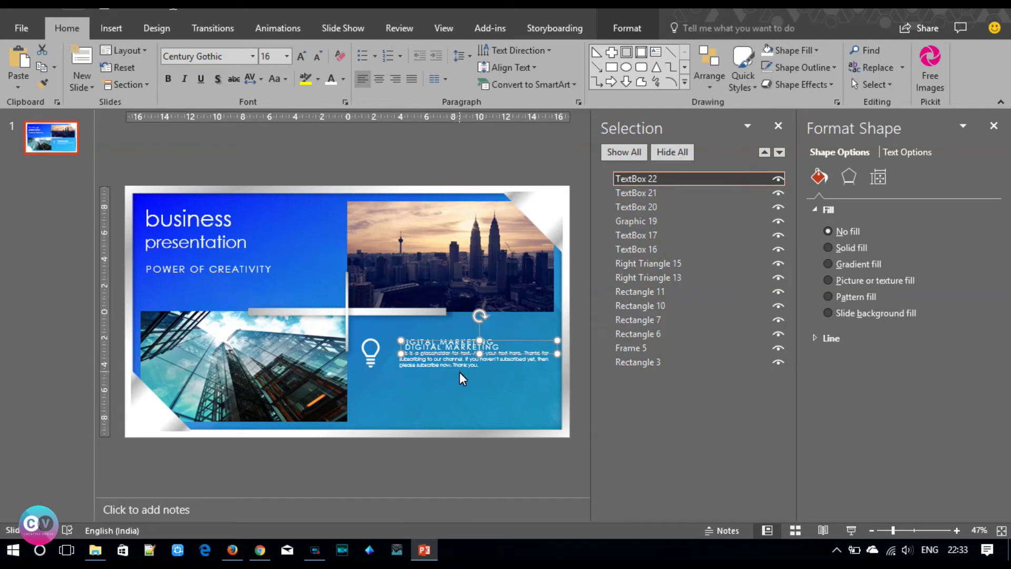
pyautogui.hotkey('ctrl', 'z')
pyautogui.hotkey('ctrl', 'v')
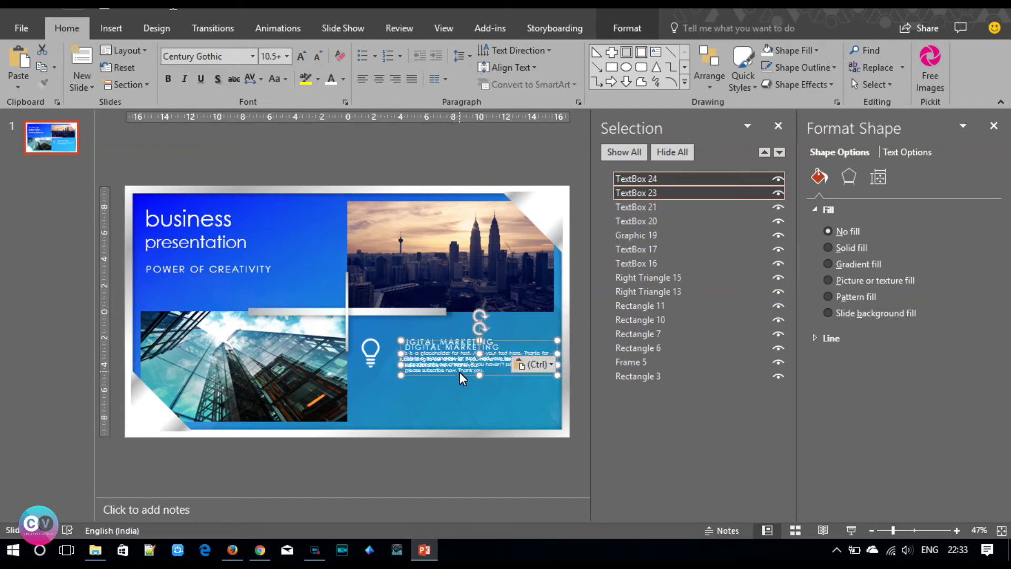
pyautogui.moveTo(460, 372); pyautogui.dragTo(449, 415)
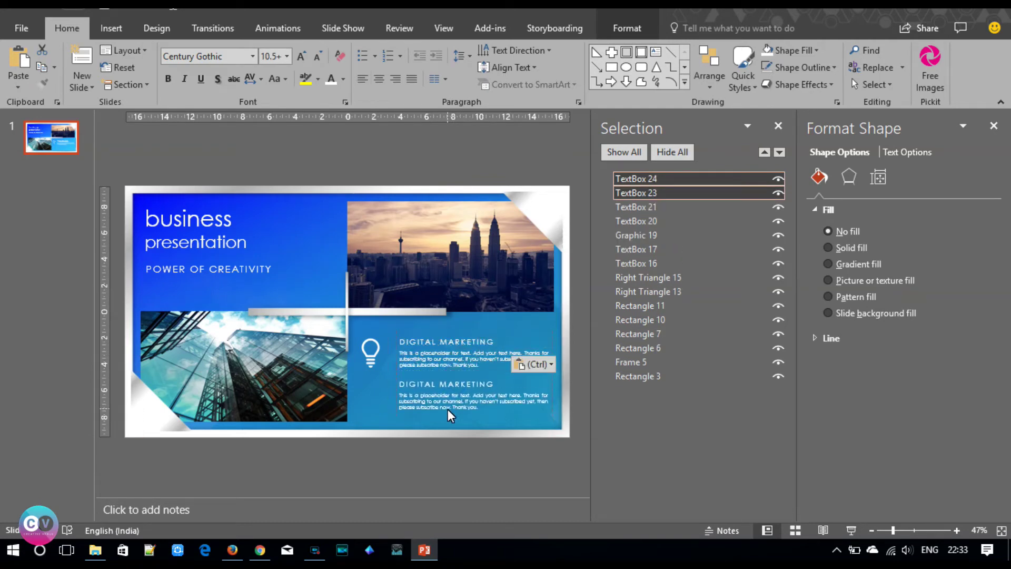
pyautogui.tripleClick(446, 384)
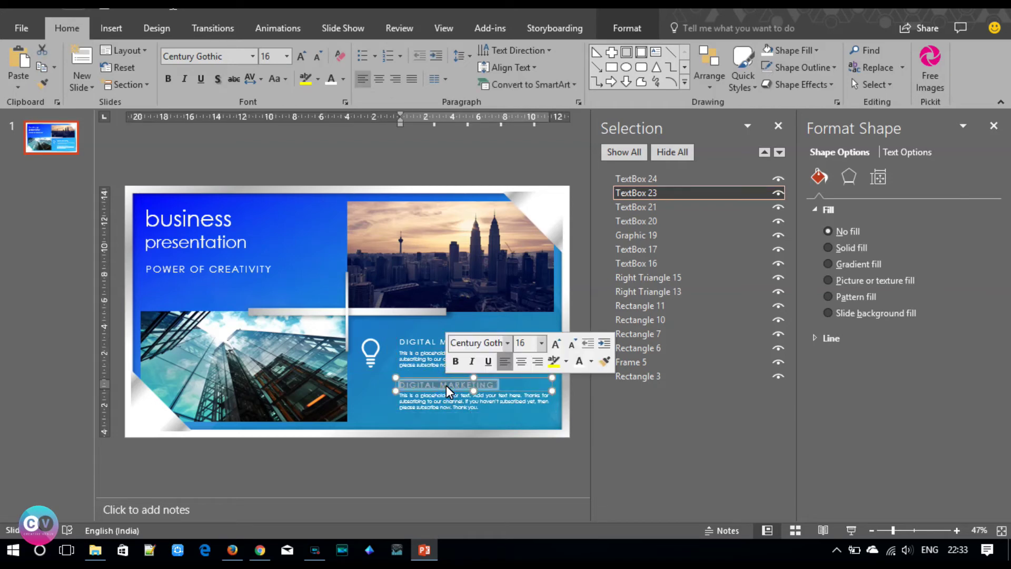
pyautogui.write('o')
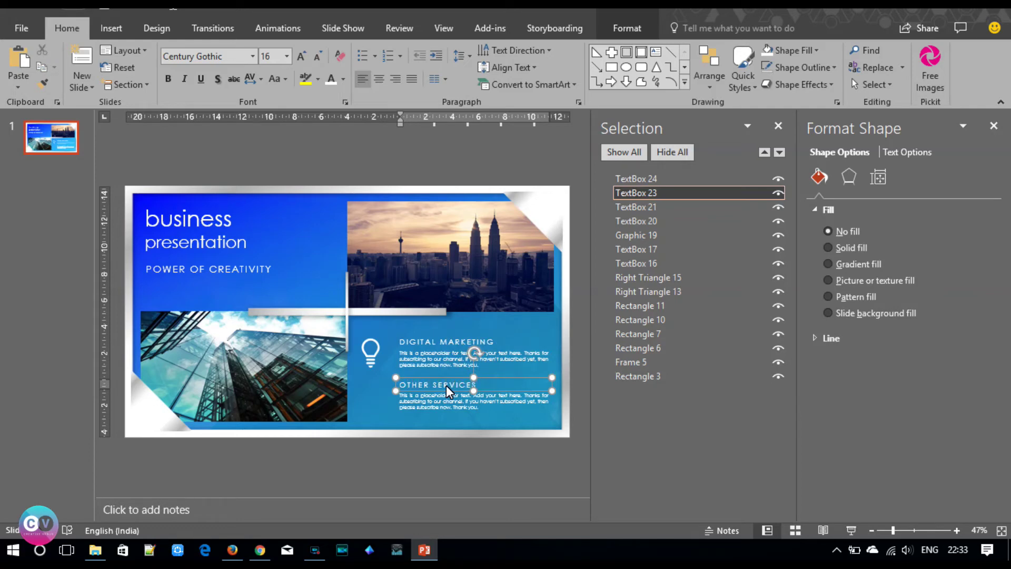
pyautogui.click(505, 454)
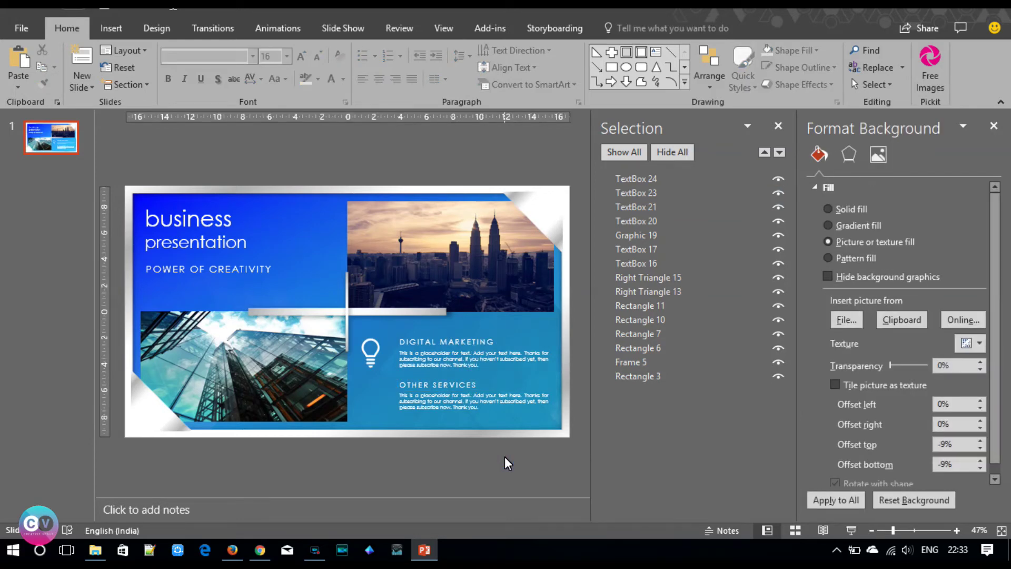
# - Shrink the lightbulb, set it beside the body text, and delete its extra copy
pyautogui.click(369, 358)
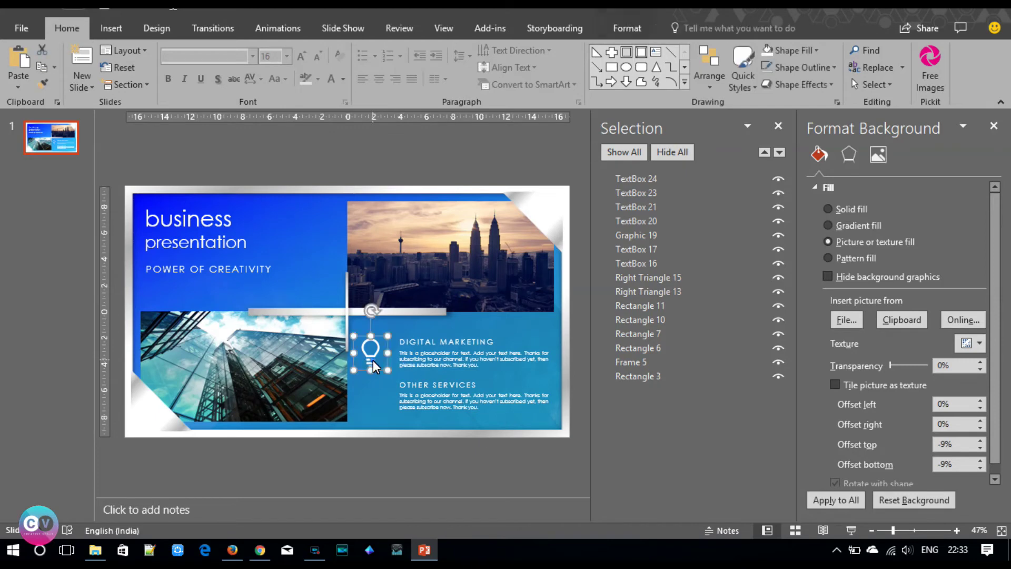
pyautogui.moveTo(387, 369)
pyautogui.mouseDown()
pyautogui.moveTo(379, 361)
pyautogui.moveTo(380, 399)
pyautogui.mouseUp()
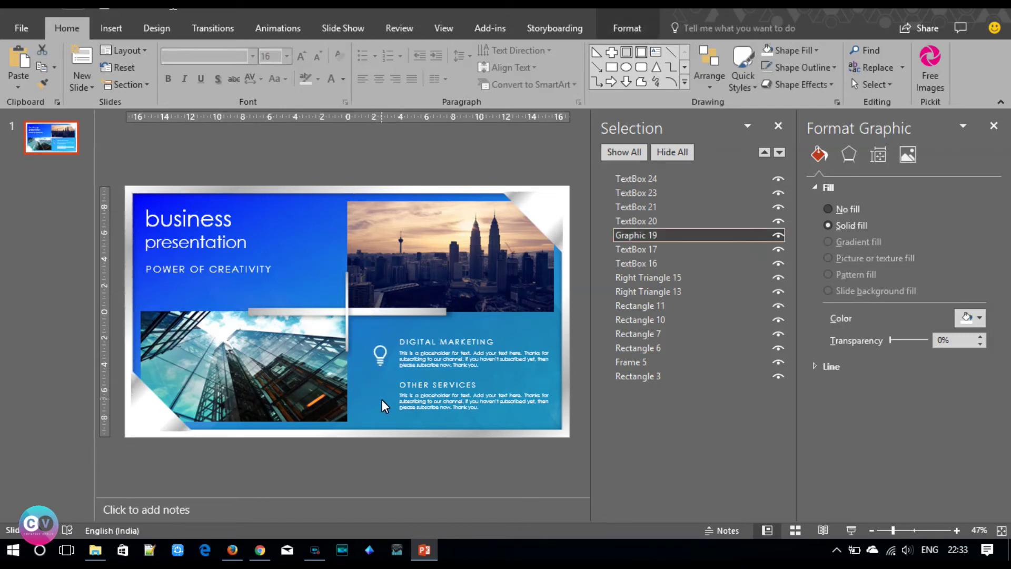
pyautogui.moveTo(380, 400); pyautogui.dragTo(382, 433)
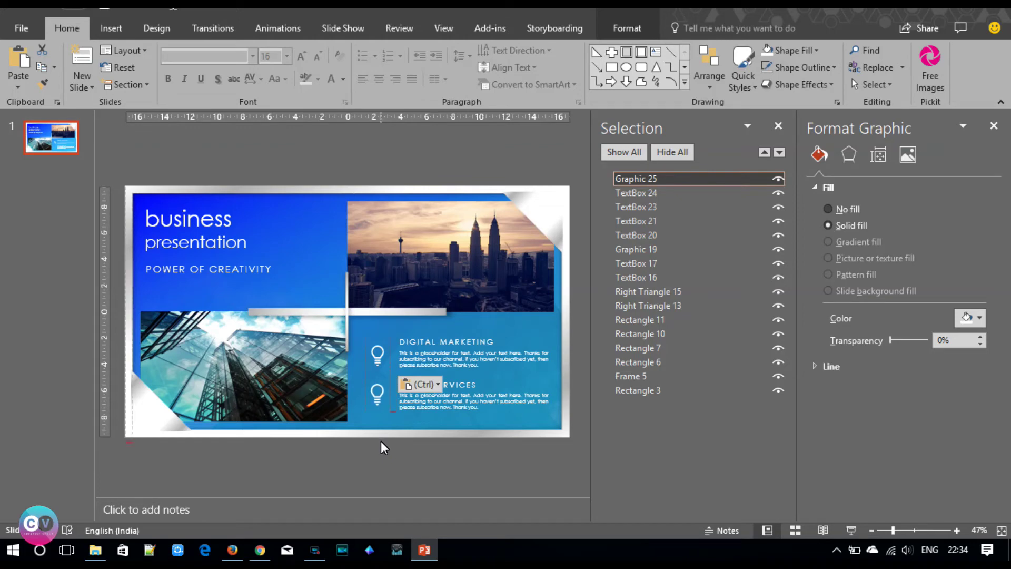
pyautogui.press('Delete')
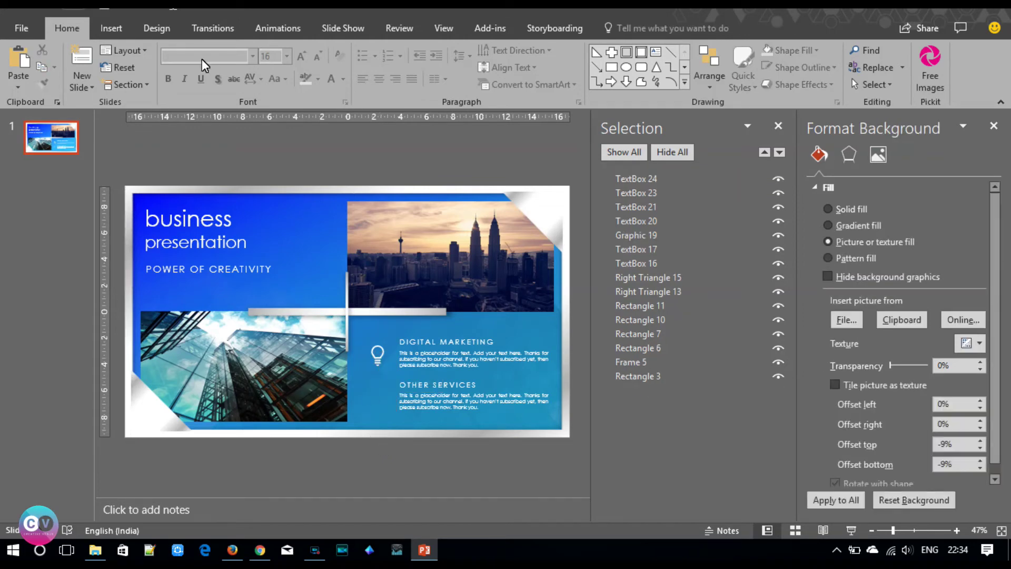
pyautogui.click(112, 28)
pyautogui.click(286, 84)
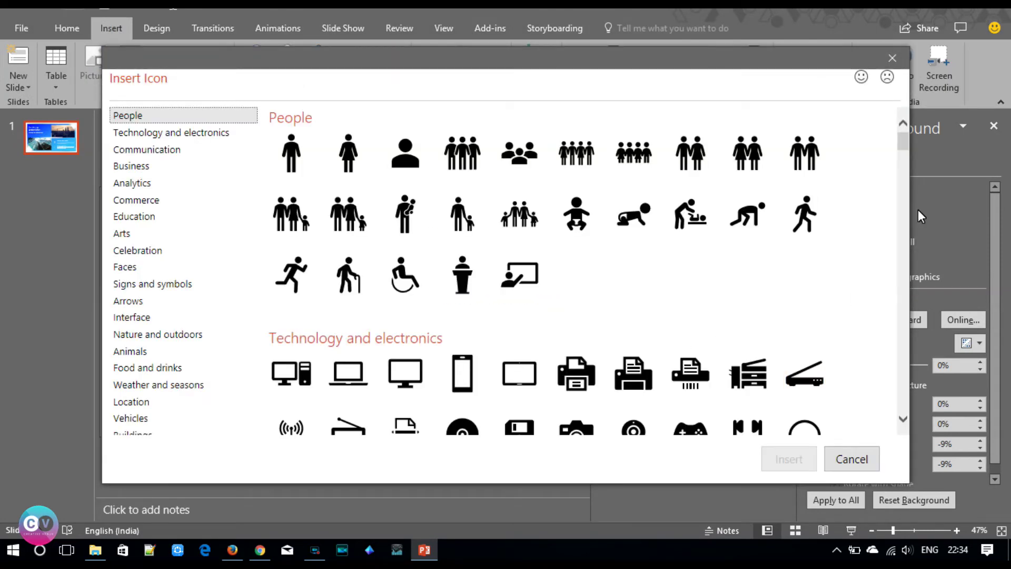
# - Insert the target icon, shrinking the lightbulb to 1.8 cm and the target to match
pyautogui.moveTo(902, 143); pyautogui.dragTo(905, 179)
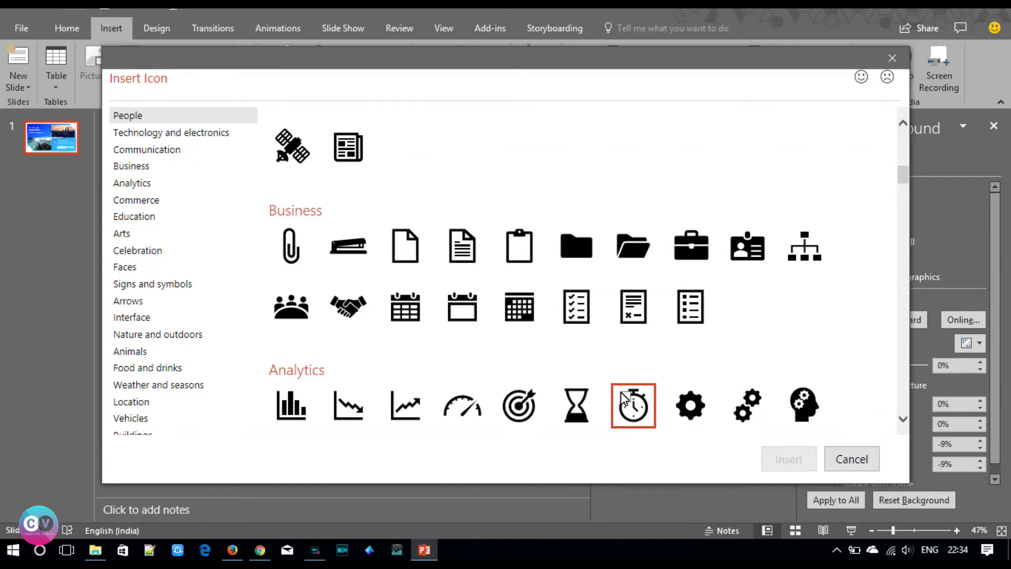
pyautogui.click(514, 401)
pyautogui.click(769, 462)
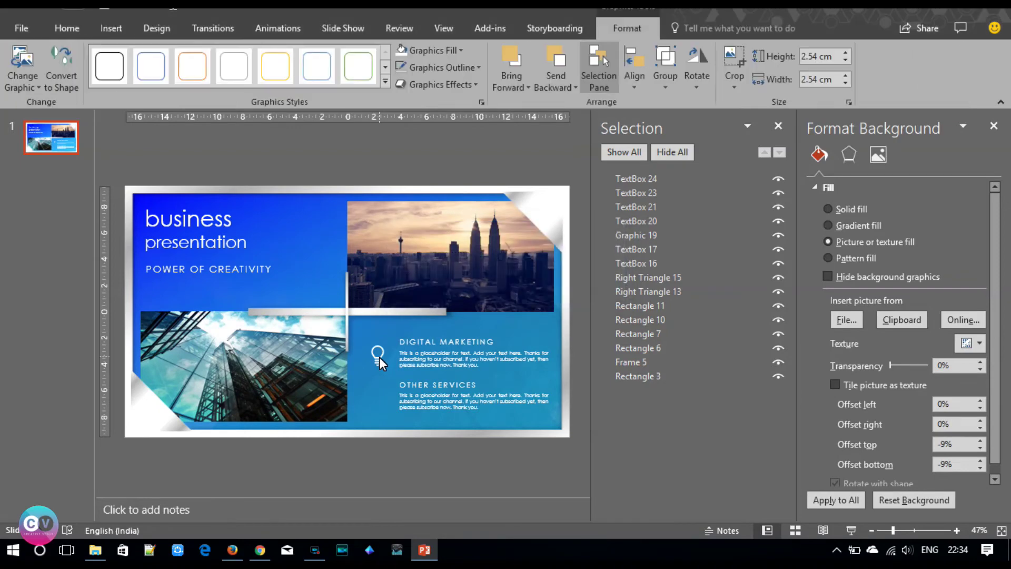
pyautogui.click(379, 357)
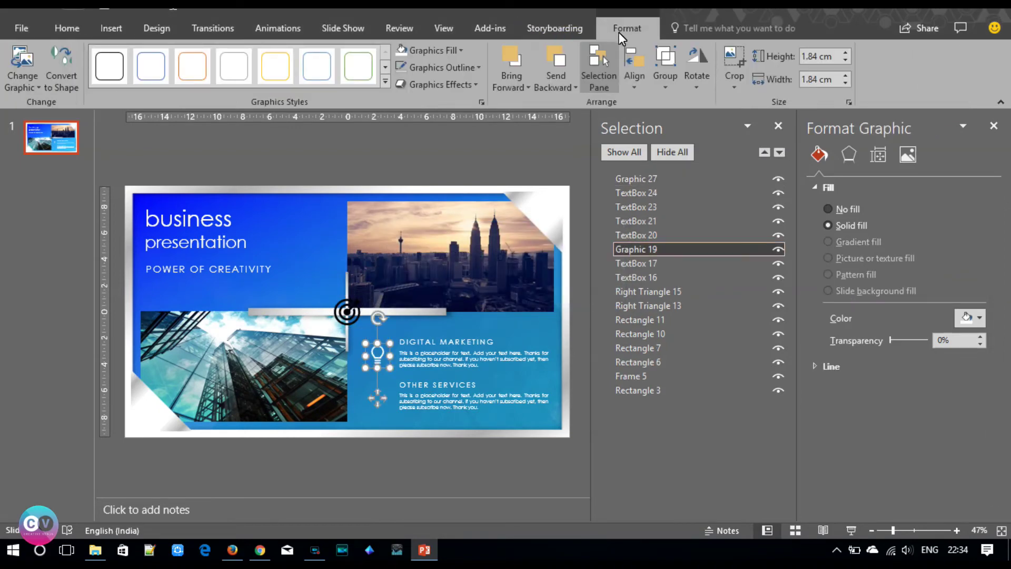
pyautogui.click(845, 60)
pyautogui.click(349, 318)
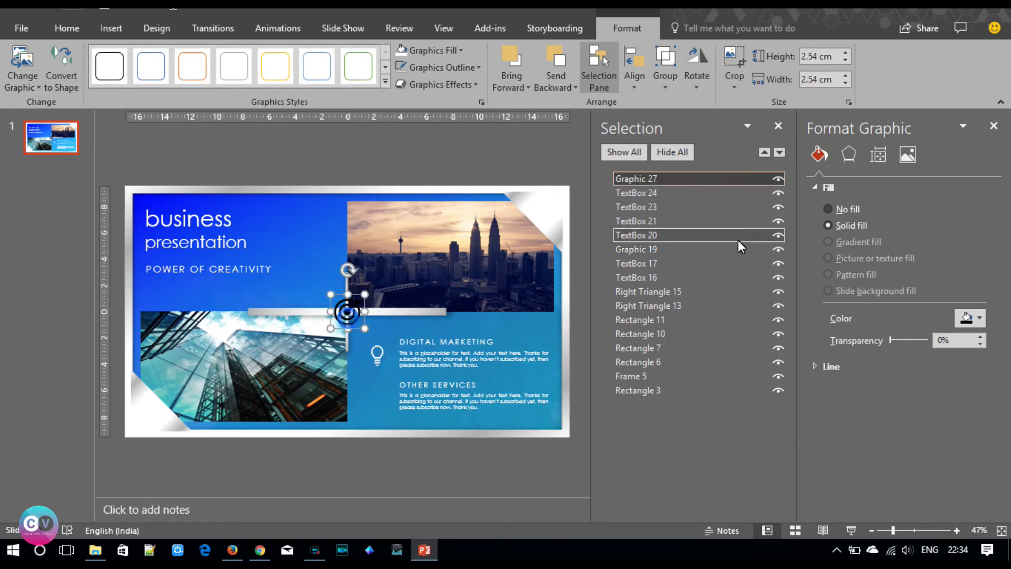
pyautogui.click(845, 60)
pyautogui.click(845, 60)
pyautogui.click(845, 60)
pyautogui.click(845, 60)
pyautogui.click(378, 363)
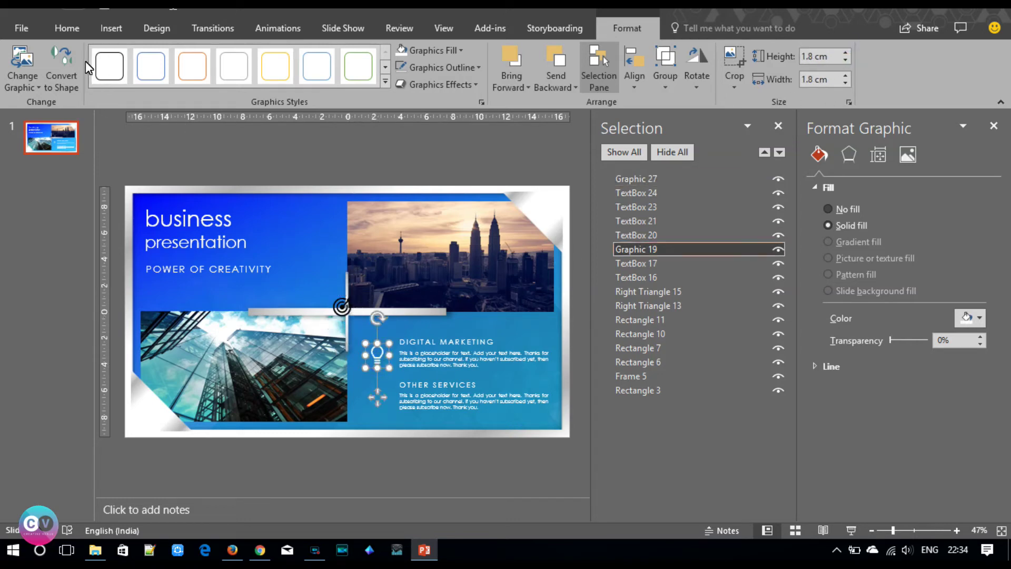
# - Align the target icon under the lightbulb beside OTHER SERVICES and save the presentation
pyautogui.click(69, 29)
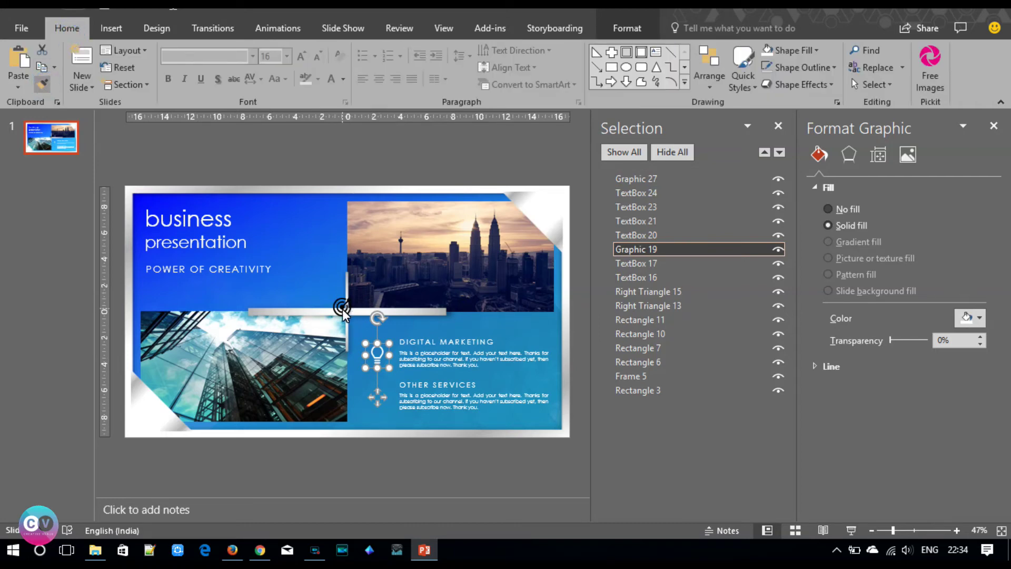
pyautogui.moveTo(340, 305); pyautogui.dragTo(377, 400)
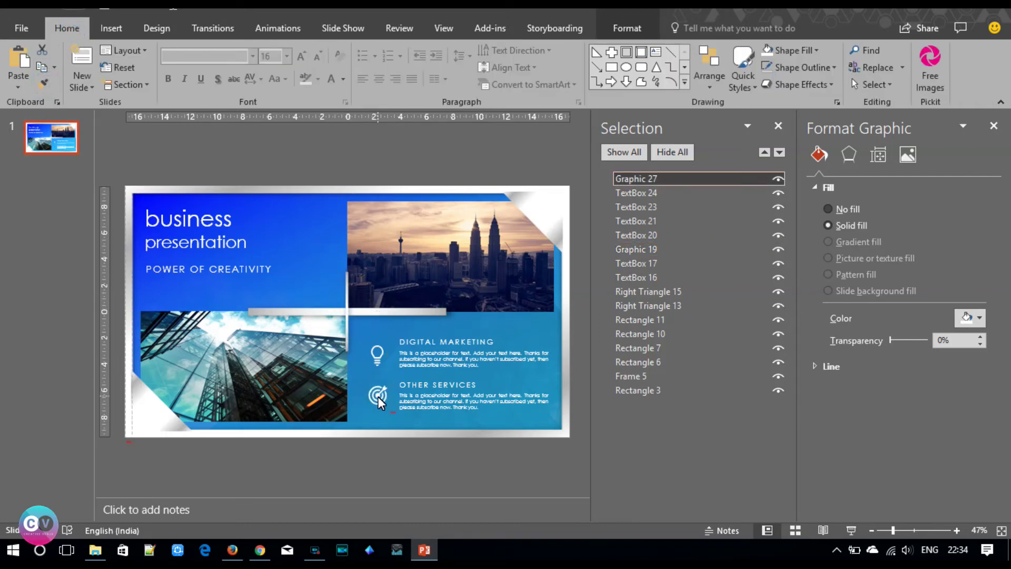
pyautogui.moveTo(378, 397); pyautogui.dragTo(374, 397)
pyautogui.click(375, 397)
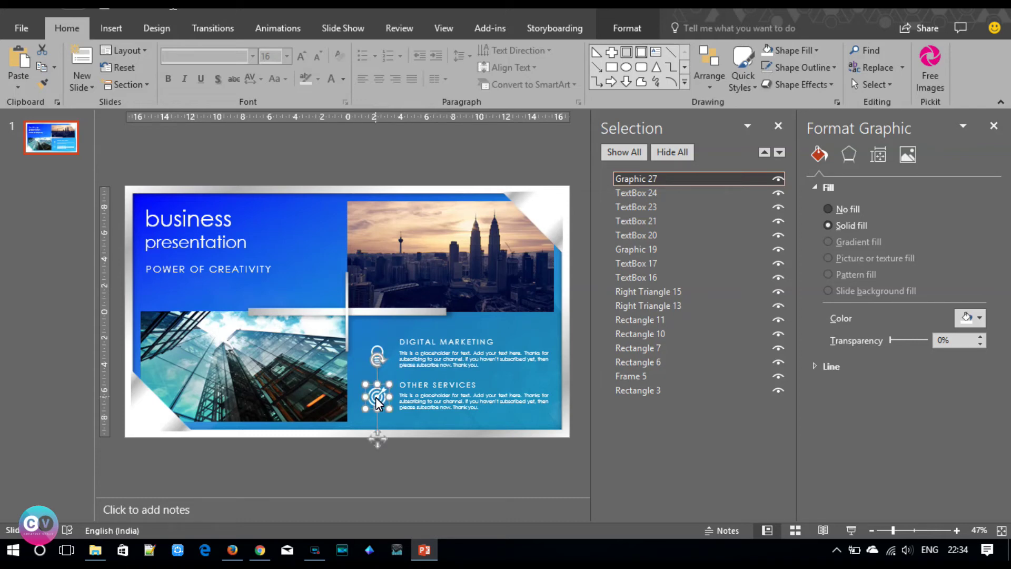
pyautogui.click(452, 473)
pyautogui.hotkey('ctrl', 's')
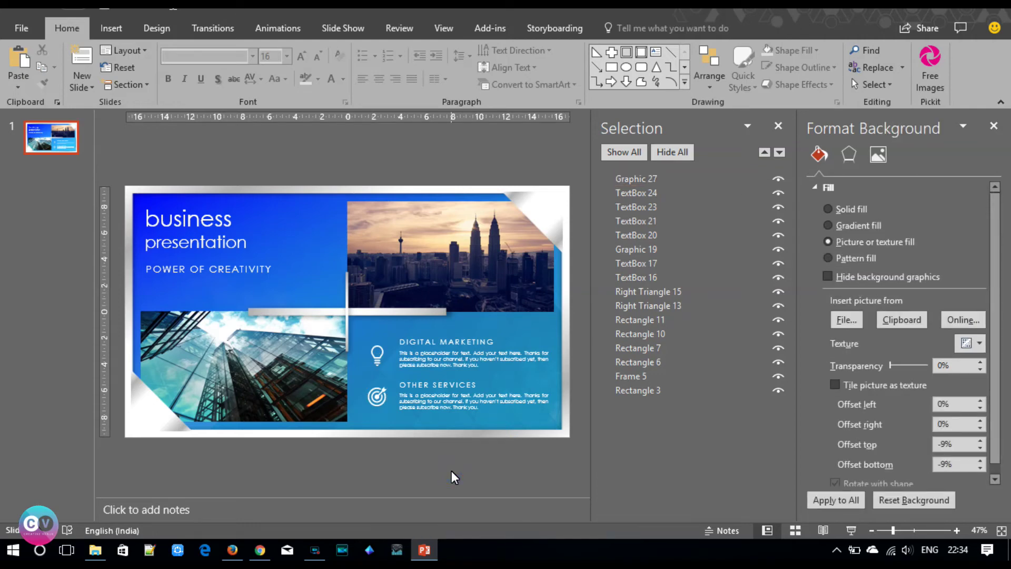
# - Duplicate the building photo and give the copy a light-blue solid fill at about 57% transparency
pyautogui.click(190, 339)
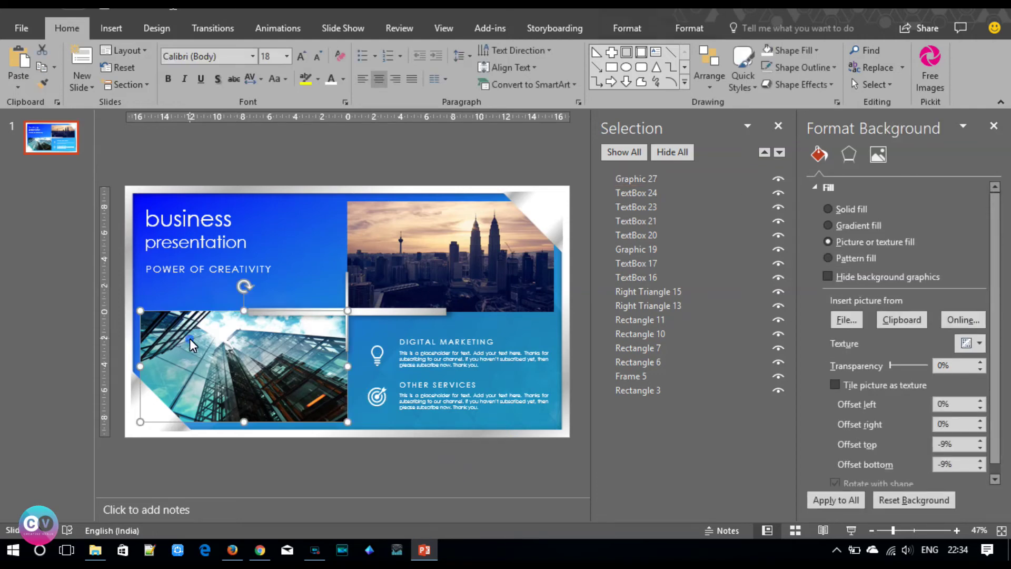
pyautogui.hotkey('ctrl', 'c')
pyautogui.hotkey('ctrl', 'v')
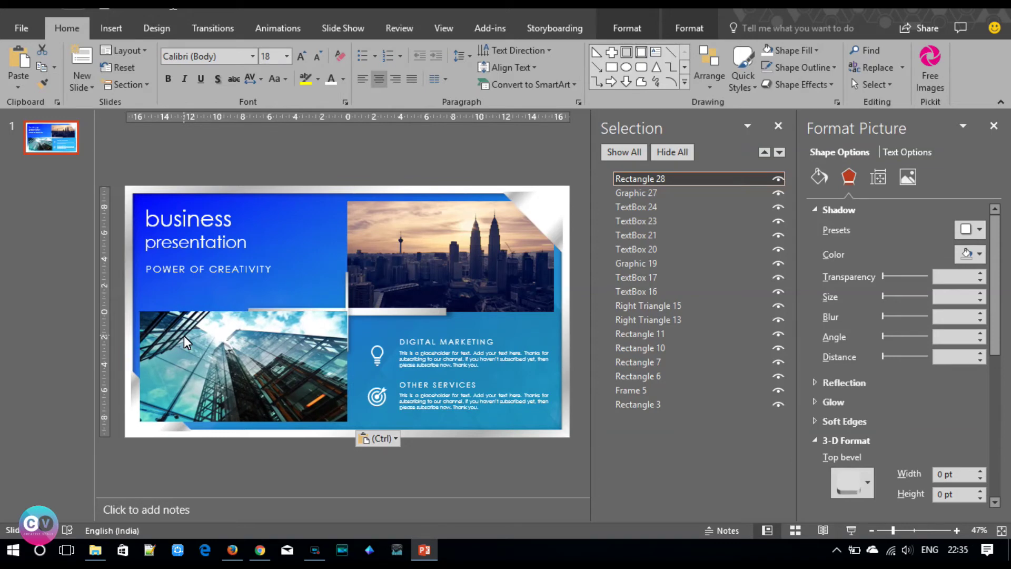
pyautogui.moveTo(184, 336); pyautogui.dragTo(184, 335)
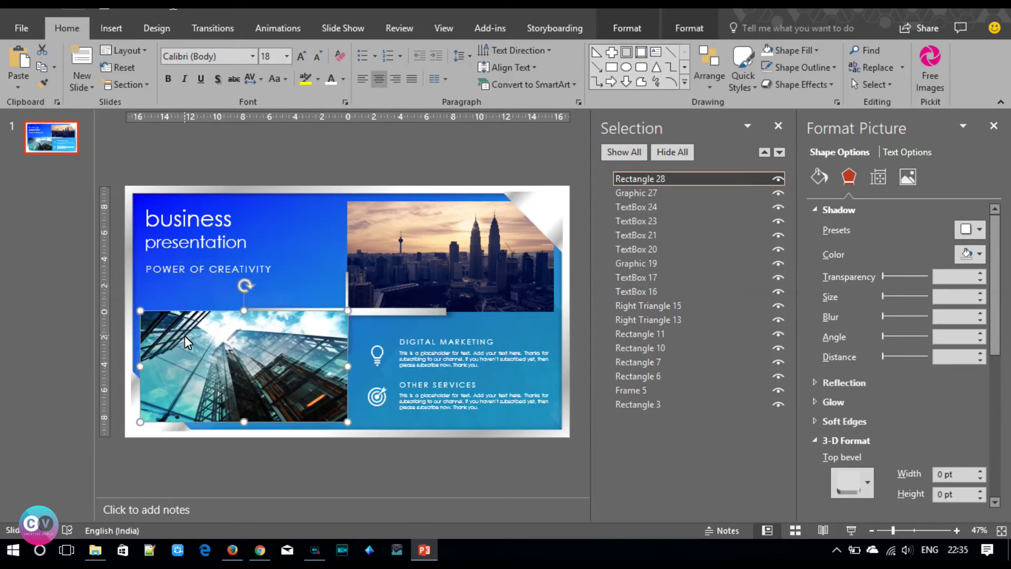
pyautogui.click(778, 126)
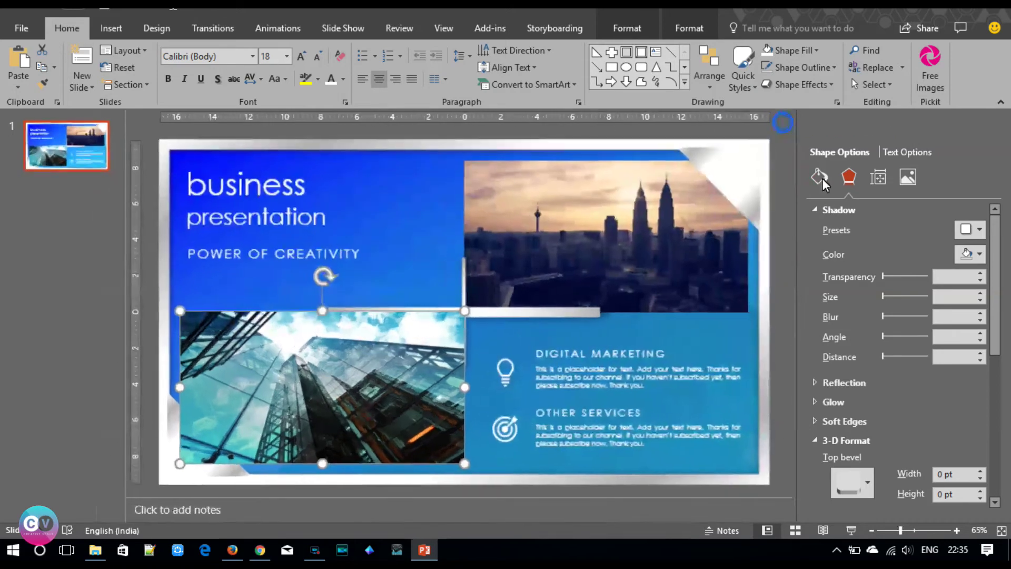
pyautogui.click(820, 177)
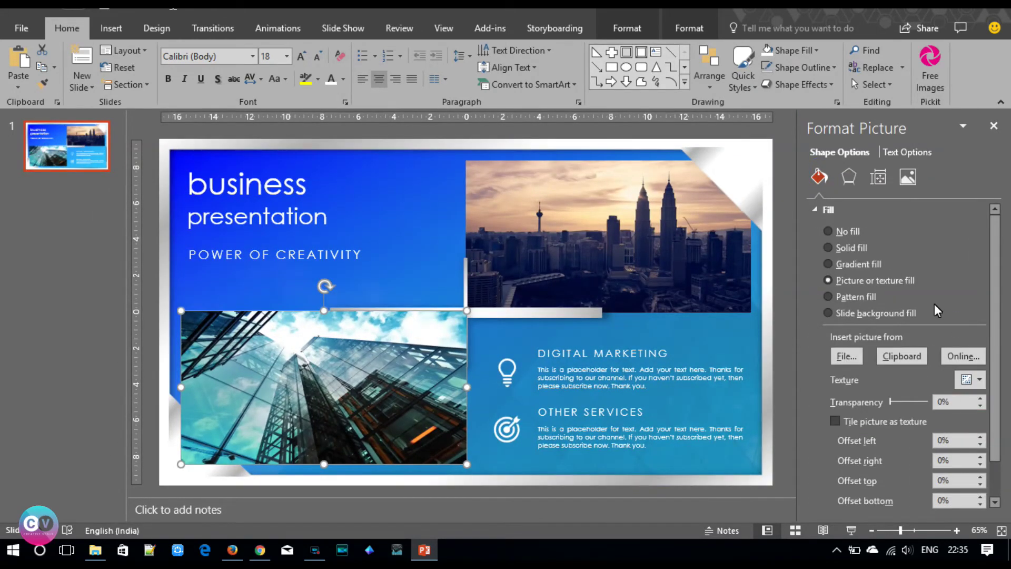
pyautogui.click(854, 247)
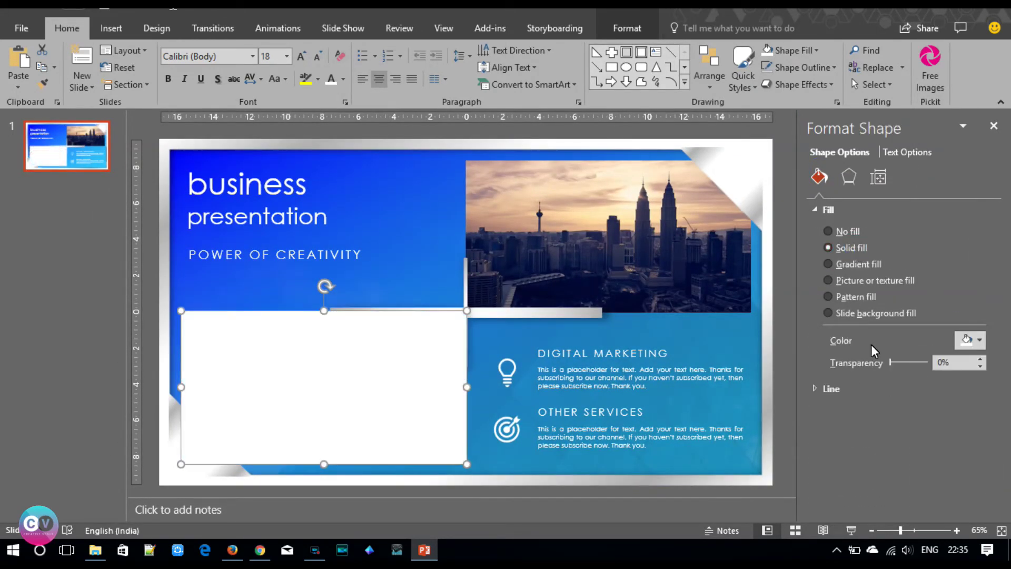
pyautogui.click(982, 338)
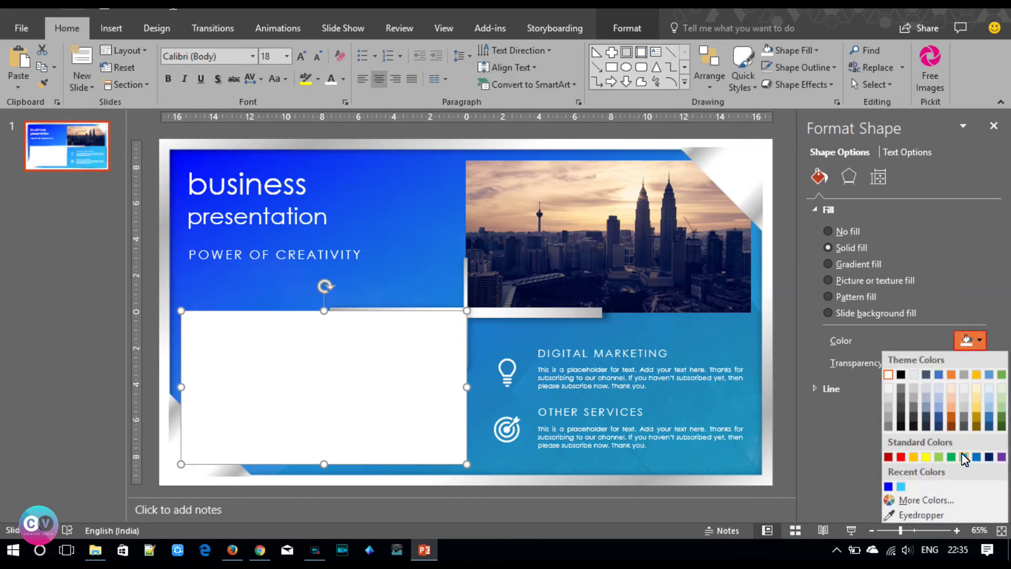
pyautogui.click(962, 455)
pyautogui.moveTo(893, 362); pyautogui.dragTo(913, 362)
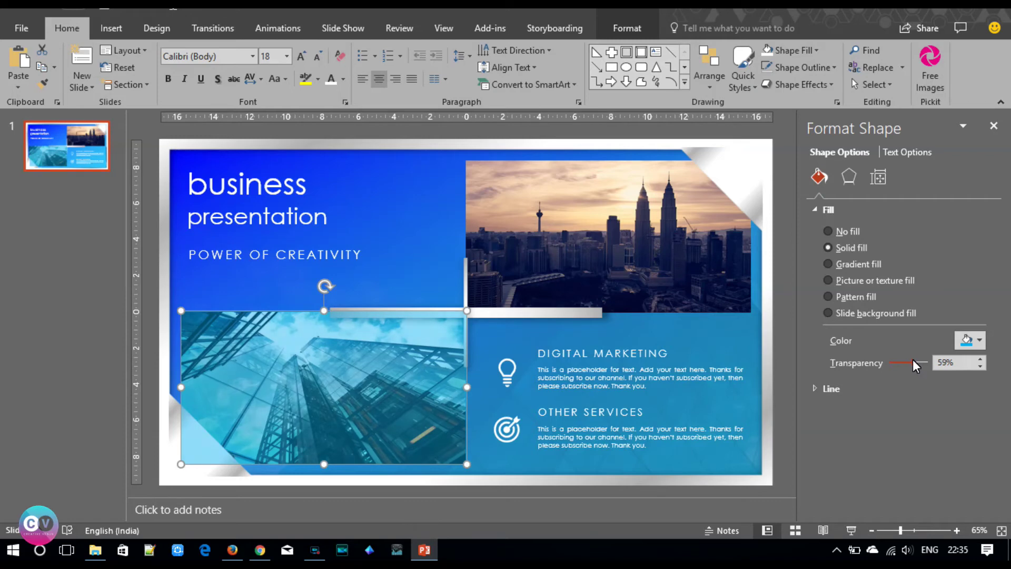
# - Bring the bottom-left corner shape and the horizontal silver bar to the front
pyautogui.click(213, 475)
pyautogui.rightClick(214, 479)
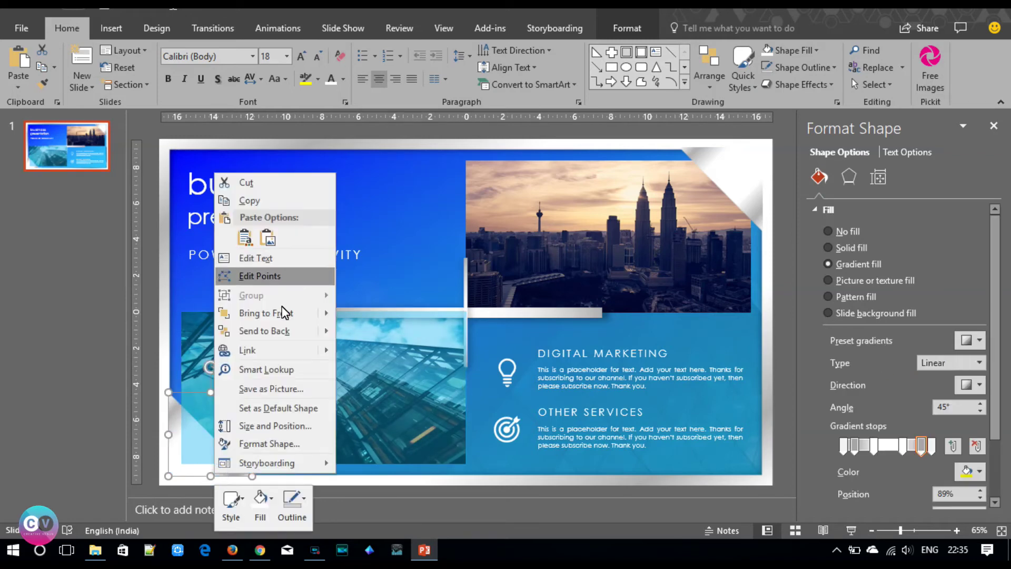
pyautogui.click(279, 319)
pyautogui.click(475, 314)
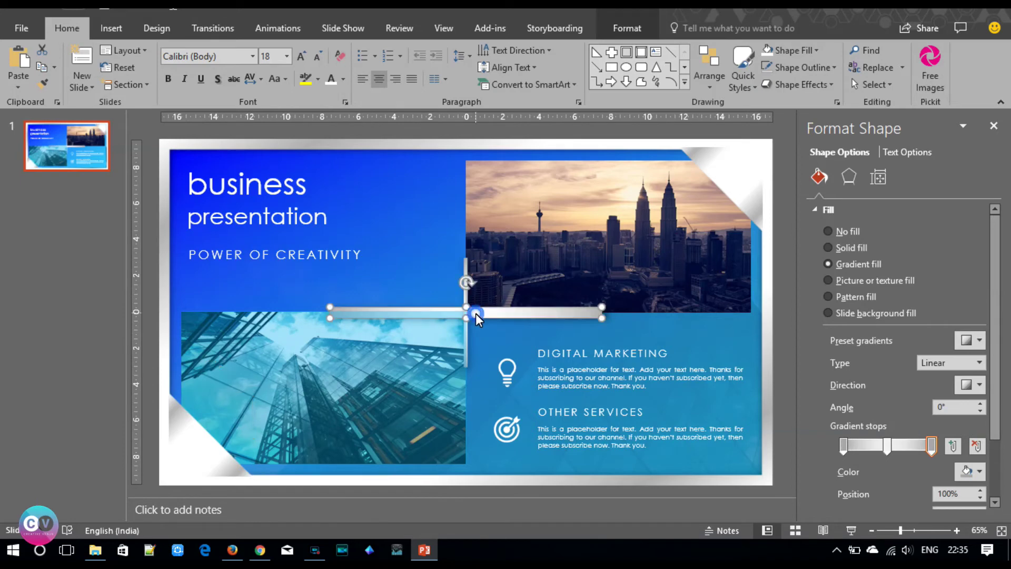
pyautogui.rightClick(473, 315)
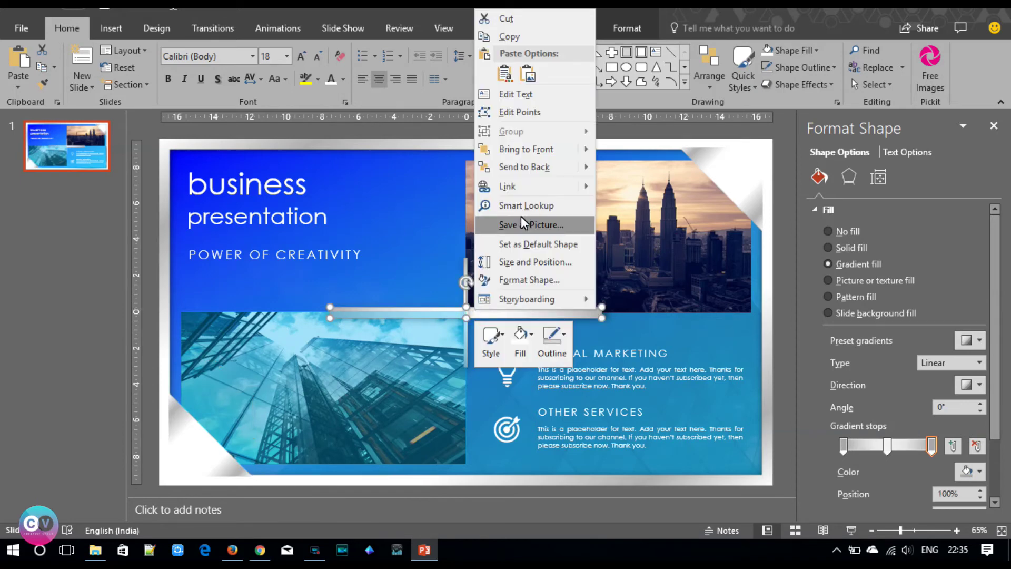
pyautogui.click(527, 149)
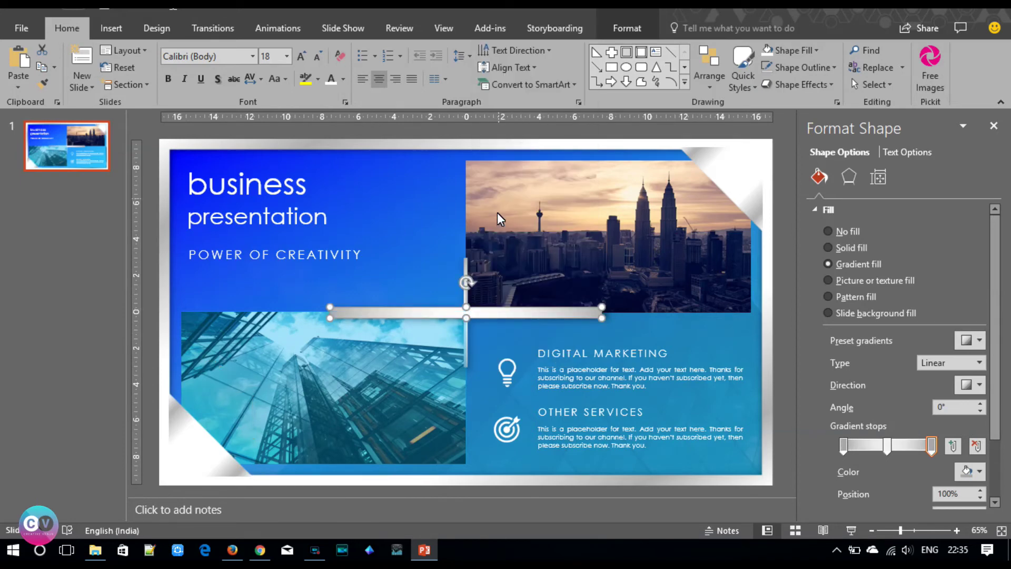
pyautogui.click(465, 268)
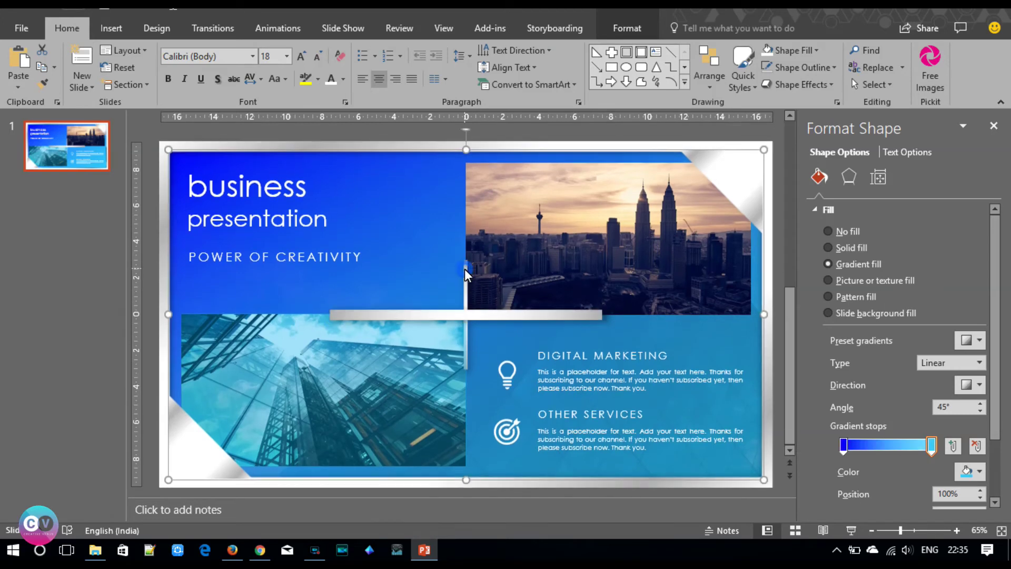
pyautogui.click(780, 280)
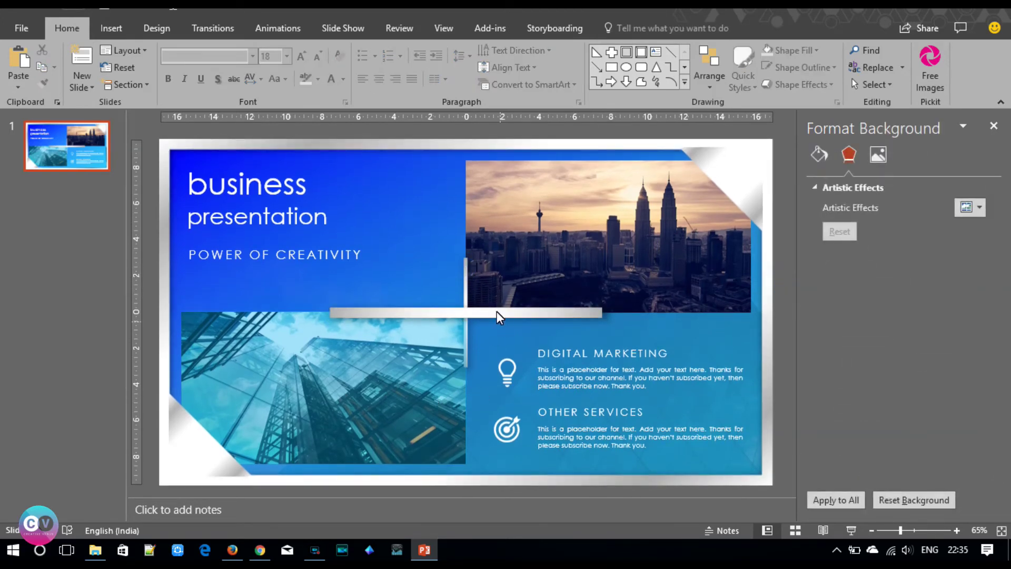
pyautogui.click(466, 284)
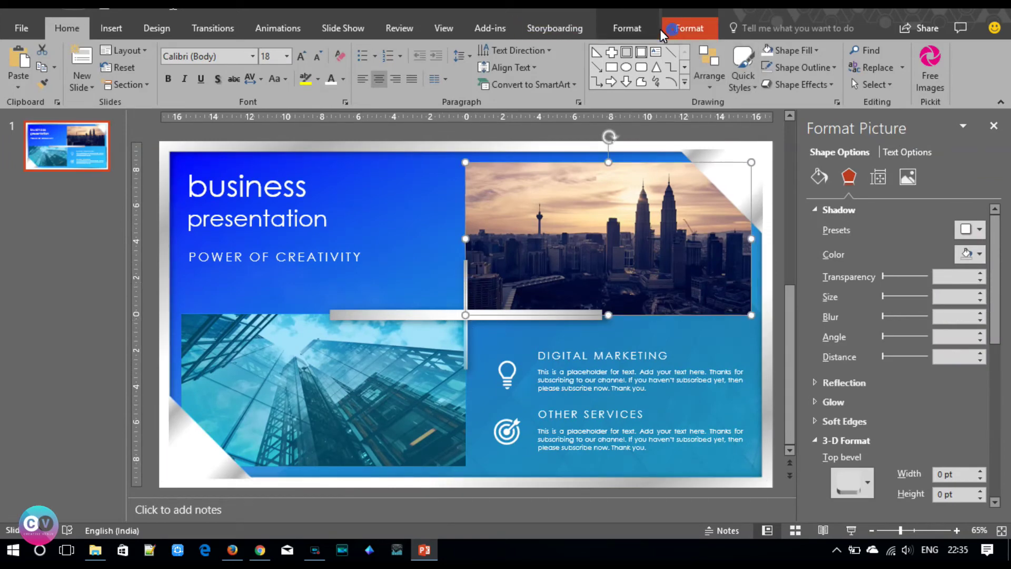
# - Bring the vertical silver line to the front using the Selection Pane
pyautogui.click(632, 28)
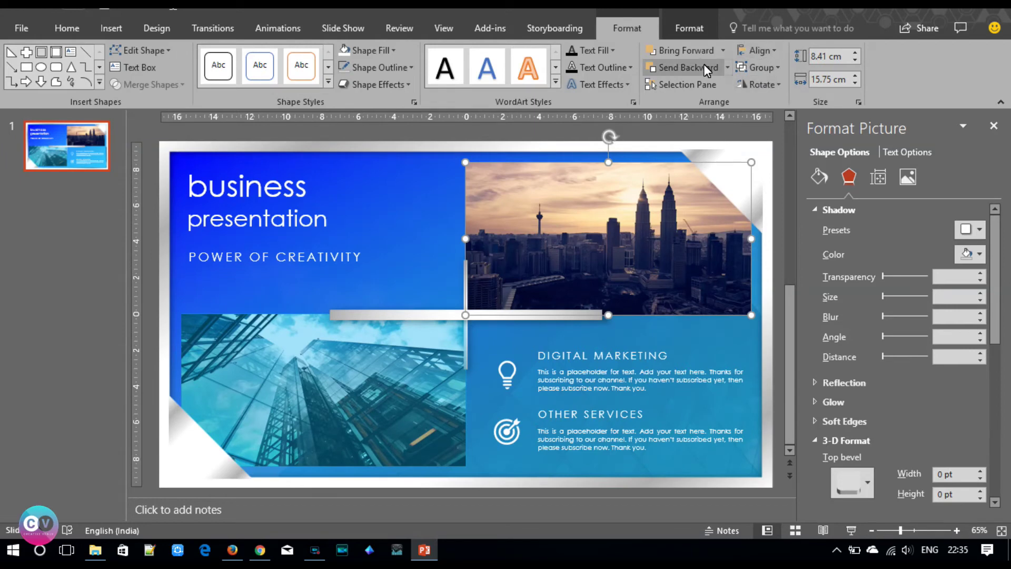
pyautogui.click(685, 84)
pyautogui.click(679, 348)
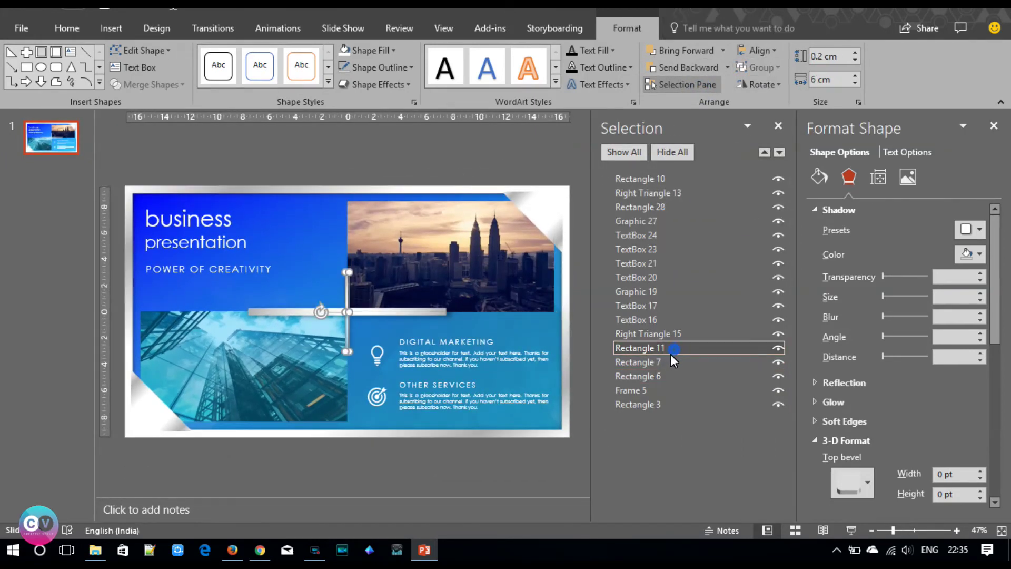
pyautogui.rightClick(349, 271)
pyautogui.click(417, 375)
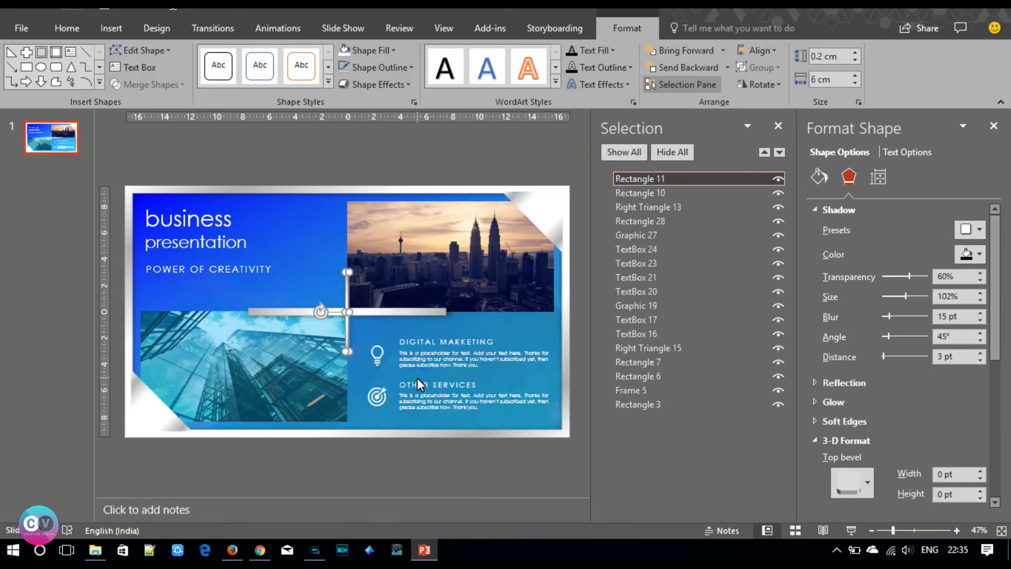
# - Duplicate the city photo and give the copy a dark-blue solid fill at 50% transparency
pyautogui.click(422, 285)
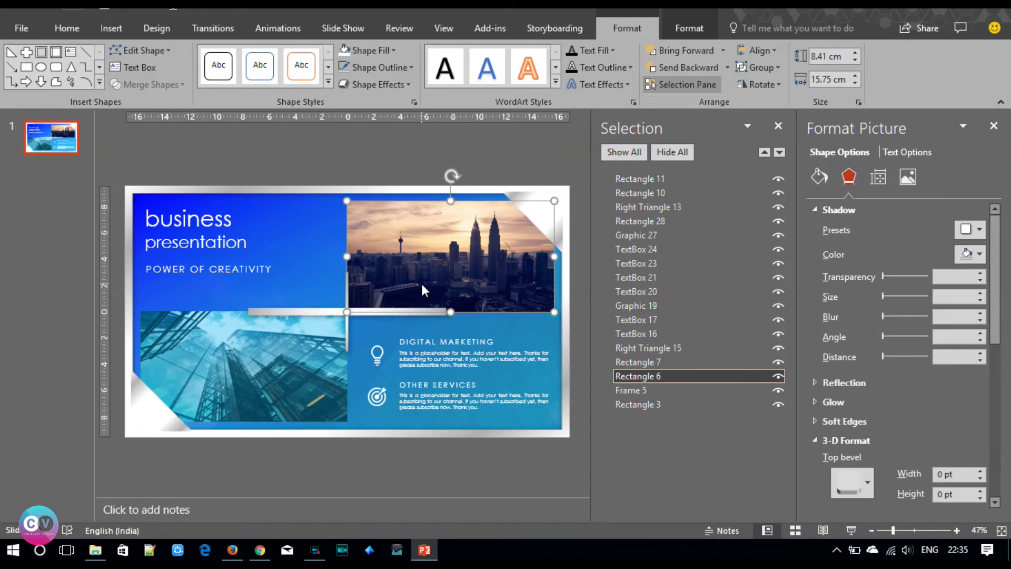
pyautogui.hotkey('ctrl', 'c')
pyautogui.hotkey('ctrl', 'v')
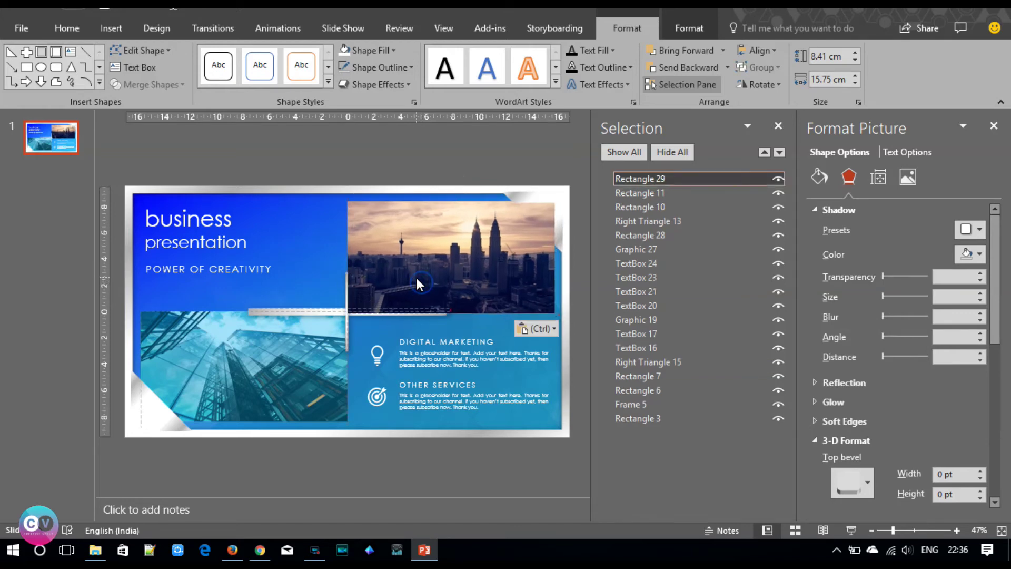
pyautogui.click(416, 277)
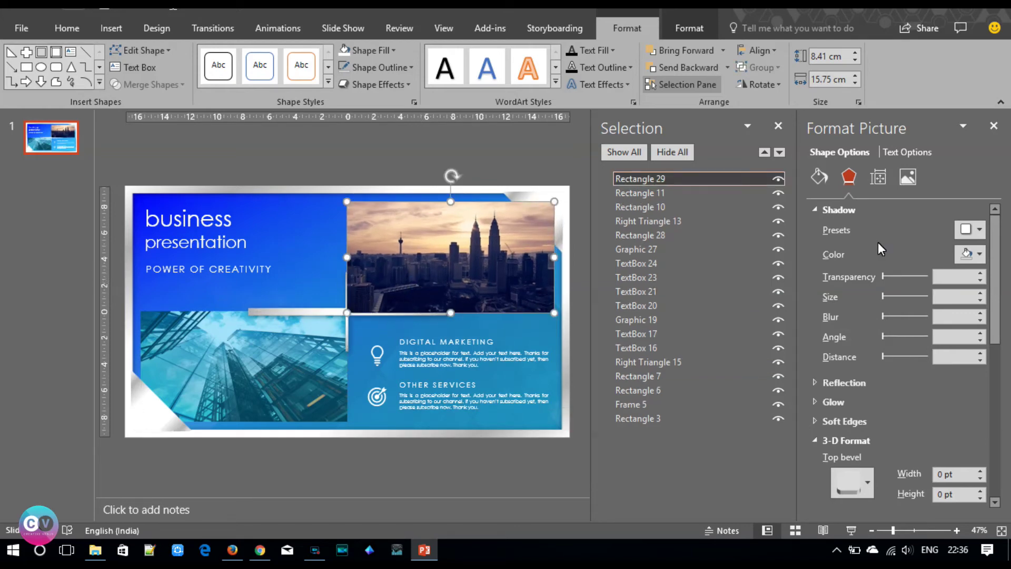
pyautogui.click(820, 177)
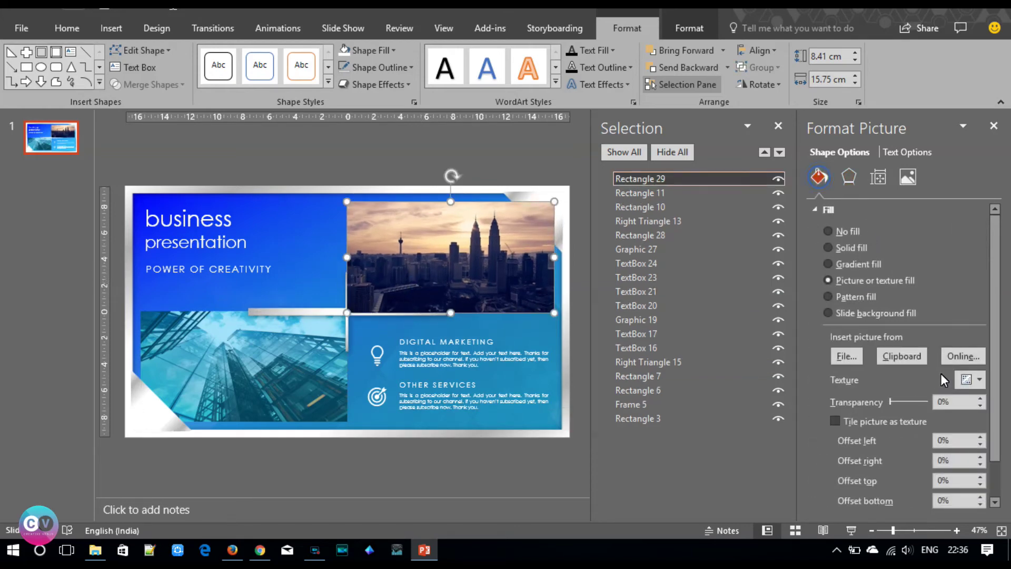
pyautogui.click(854, 250)
pyautogui.click(969, 342)
pyautogui.click(988, 456)
pyautogui.moveTo(888, 362); pyautogui.dragTo(908, 362)
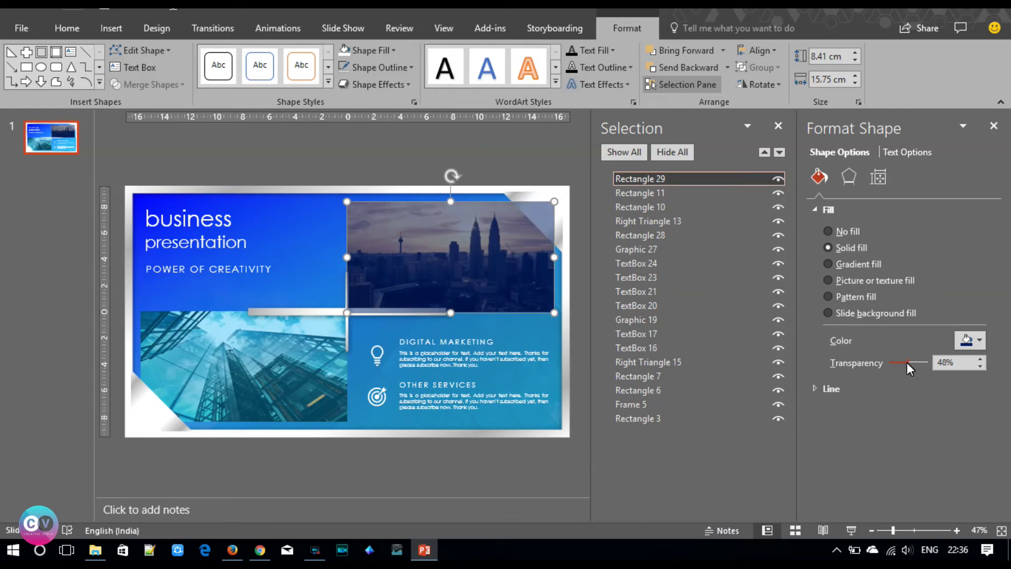
pyautogui.click(980, 366)
pyautogui.click(980, 366)
# - Select the slide's shapes one by one in the Selection Pane, ending on the dark-blue overlay
pyautogui.click(553, 199)
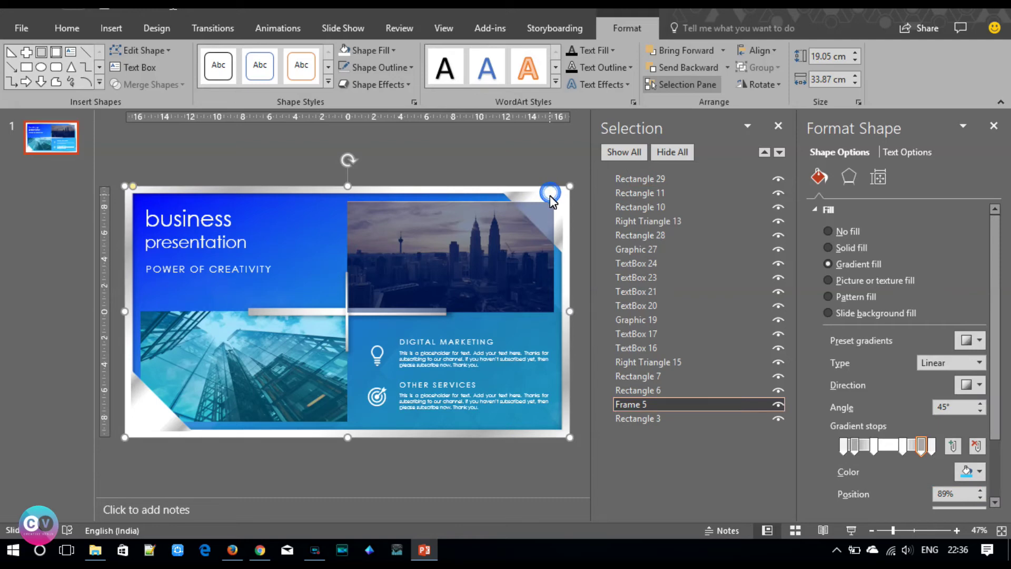
pyautogui.click(549, 196)
pyautogui.click(647, 193)
pyautogui.click(646, 207)
pyautogui.click(647, 221)
pyautogui.click(647, 235)
pyautogui.click(643, 178)
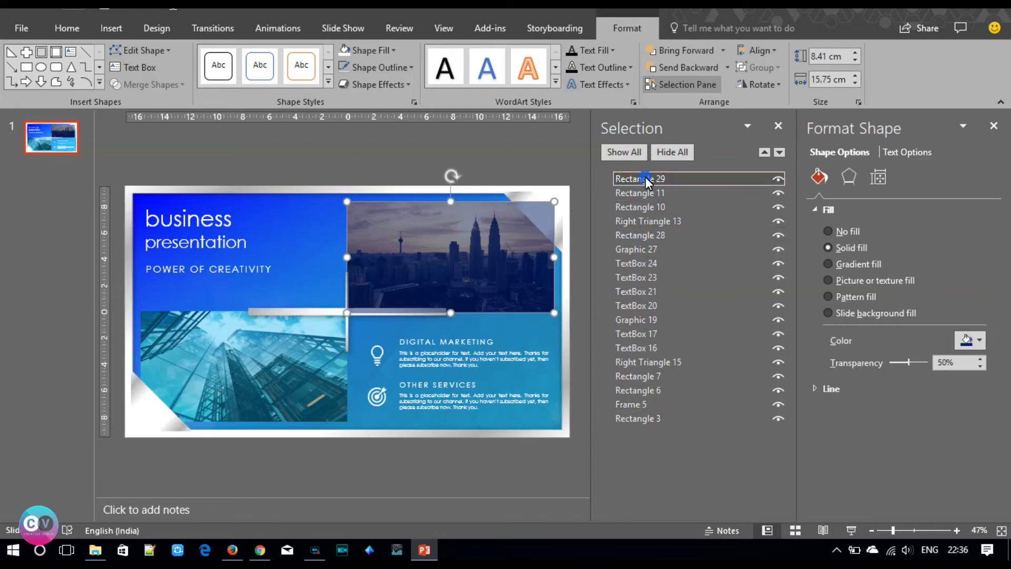
# - Find the top-right triangle in the Selection Pane and bring it to the front
pyautogui.click(646, 250)
pyautogui.click(645, 263)
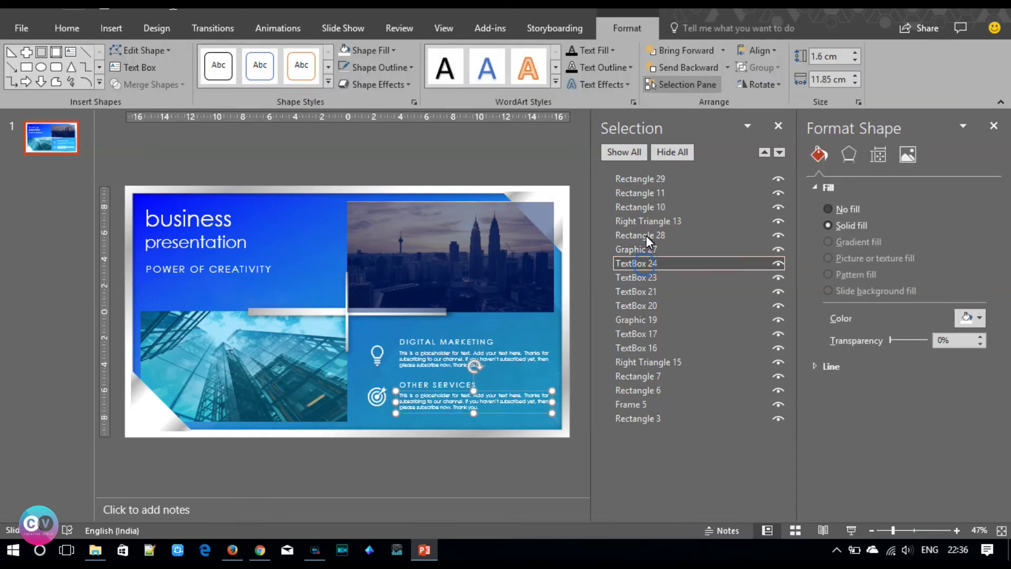
pyautogui.click(645, 235)
pyautogui.click(645, 221)
pyautogui.click(644, 207)
pyautogui.click(641, 193)
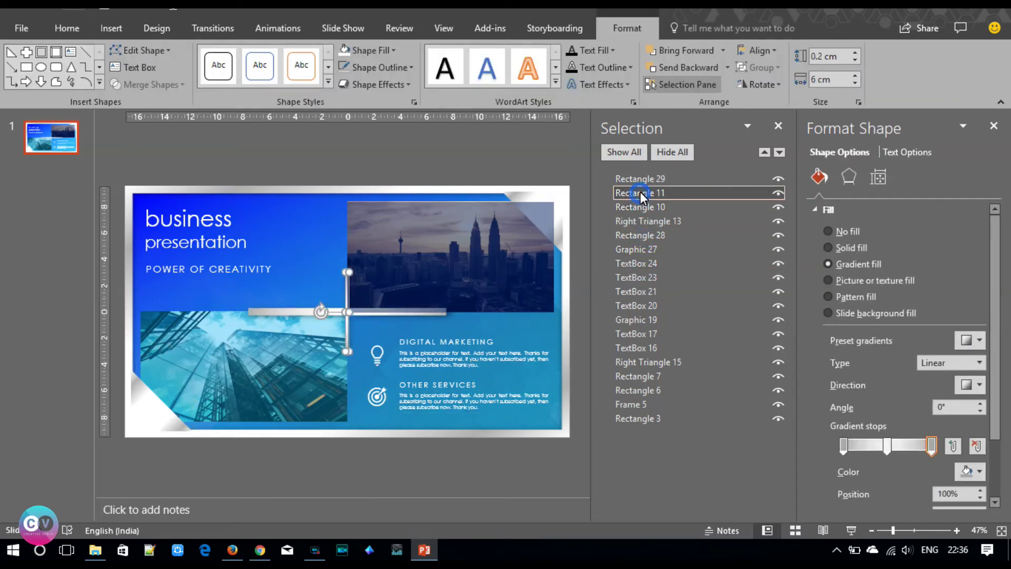
pyautogui.click(640, 179)
pyautogui.click(640, 333)
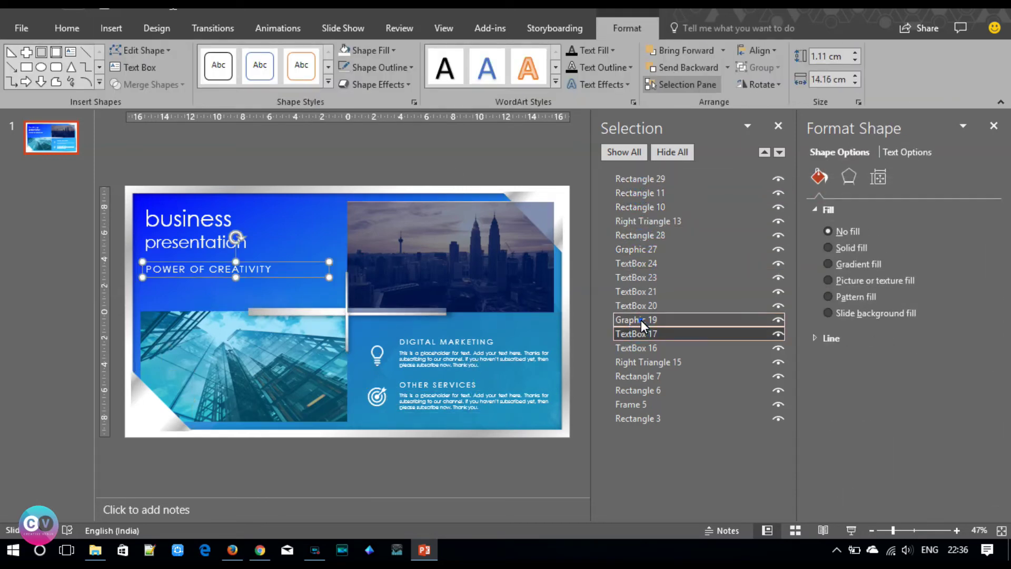
pyautogui.click(641, 321)
pyautogui.click(637, 306)
pyautogui.click(641, 361)
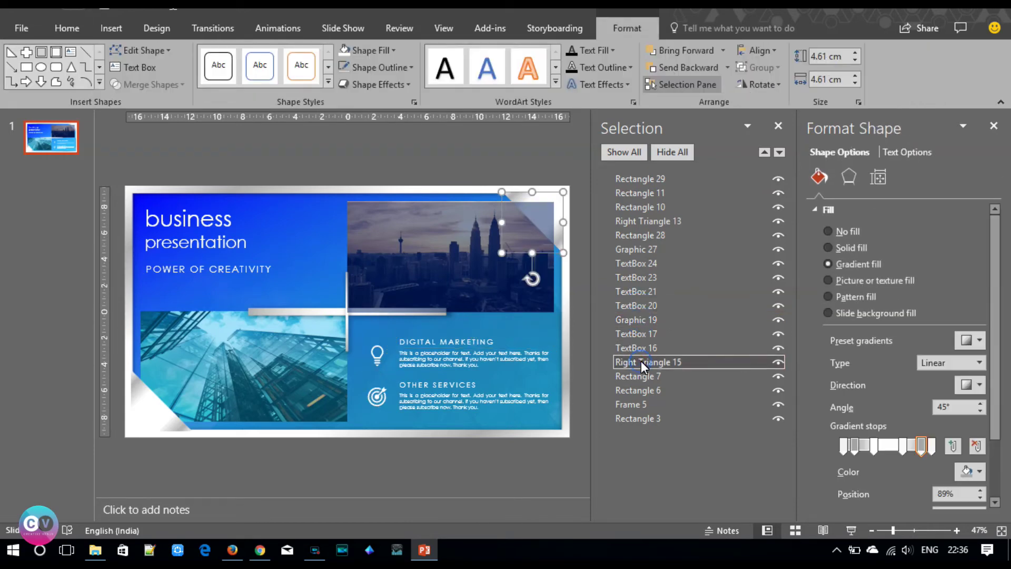
pyautogui.rightClick(564, 223)
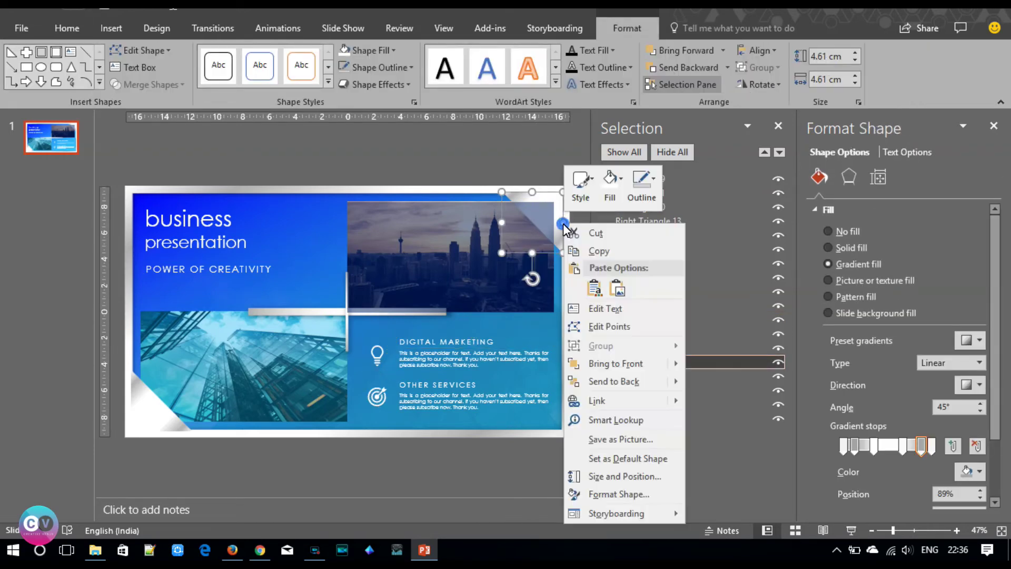
pyautogui.click(617, 364)
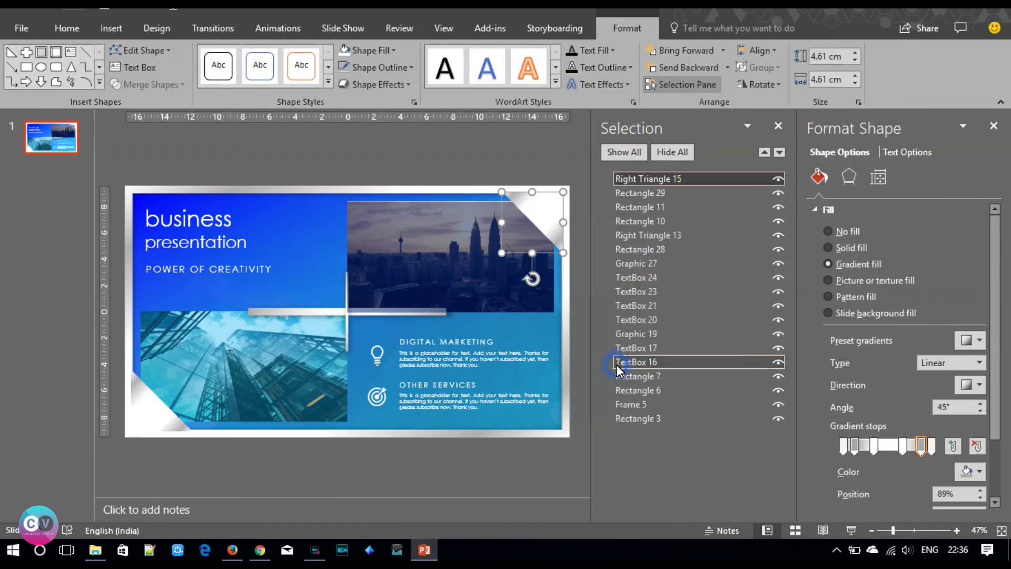
# - Bring the horizontal silver bar to the front
pyautogui.click(363, 466)
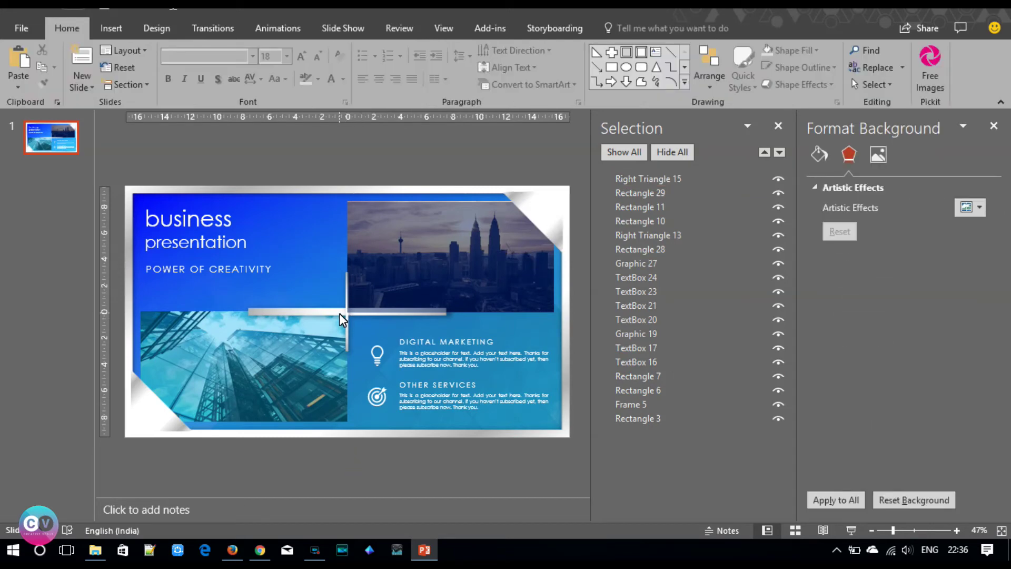
pyautogui.click(339, 314)
pyautogui.rightClick(340, 315)
pyautogui.click(392, 150)
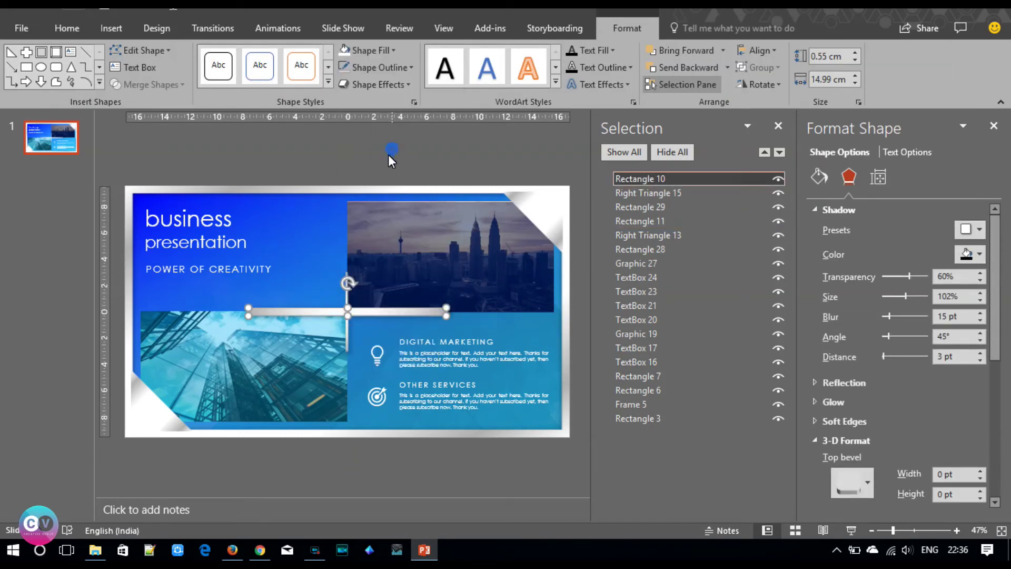
# - Locate the vertical silver line in the object list and bring it in front of everything
pyautogui.click(346, 330)
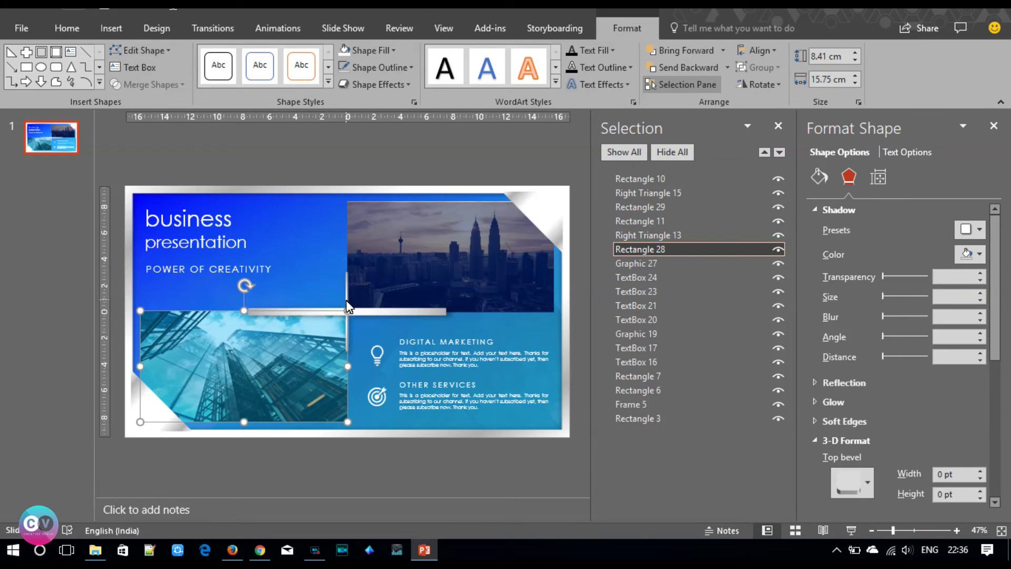
pyautogui.click(638, 418)
pyautogui.click(652, 363)
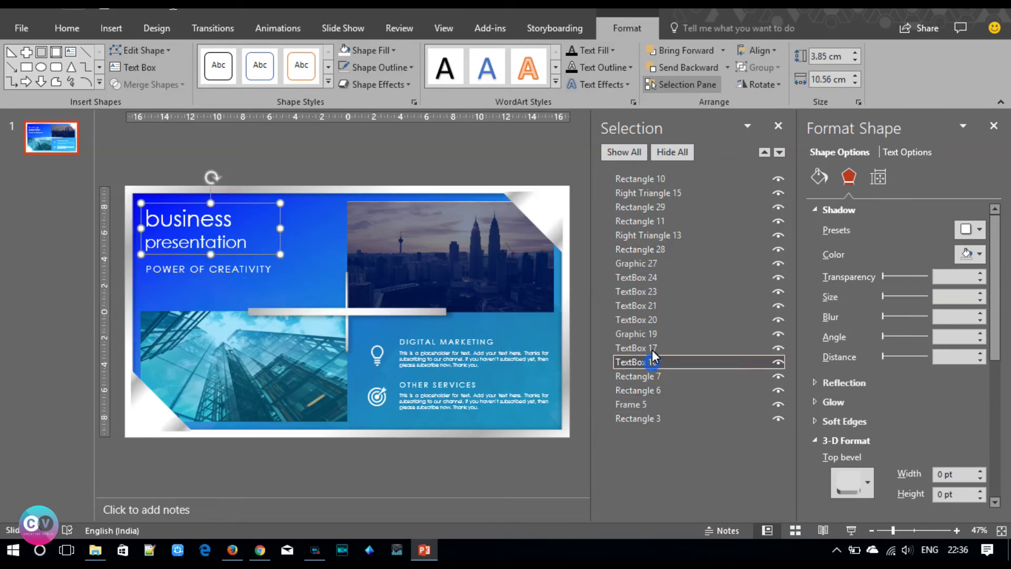
pyautogui.click(651, 348)
pyautogui.click(650, 333)
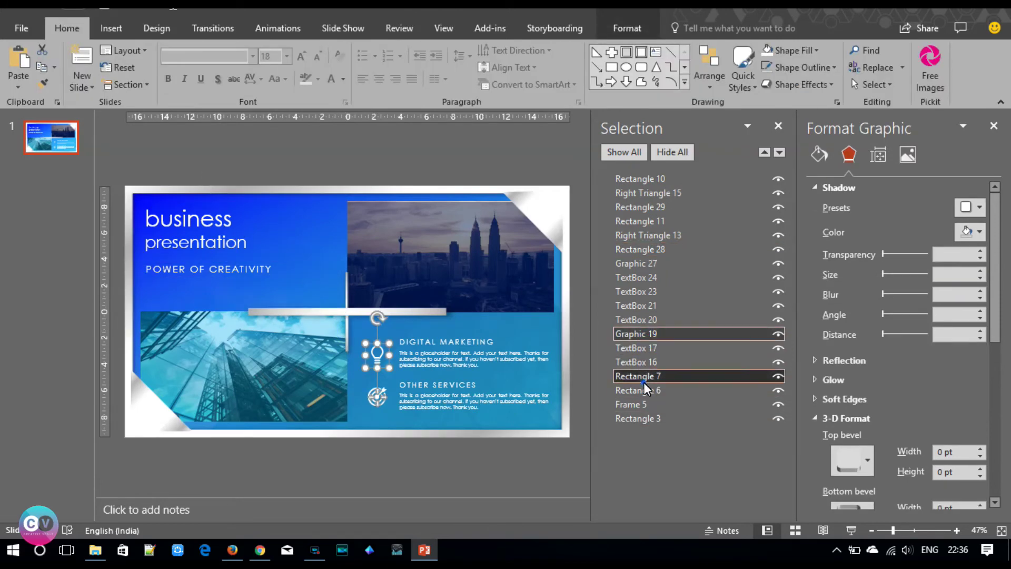
pyautogui.click(643, 391)
pyautogui.click(644, 419)
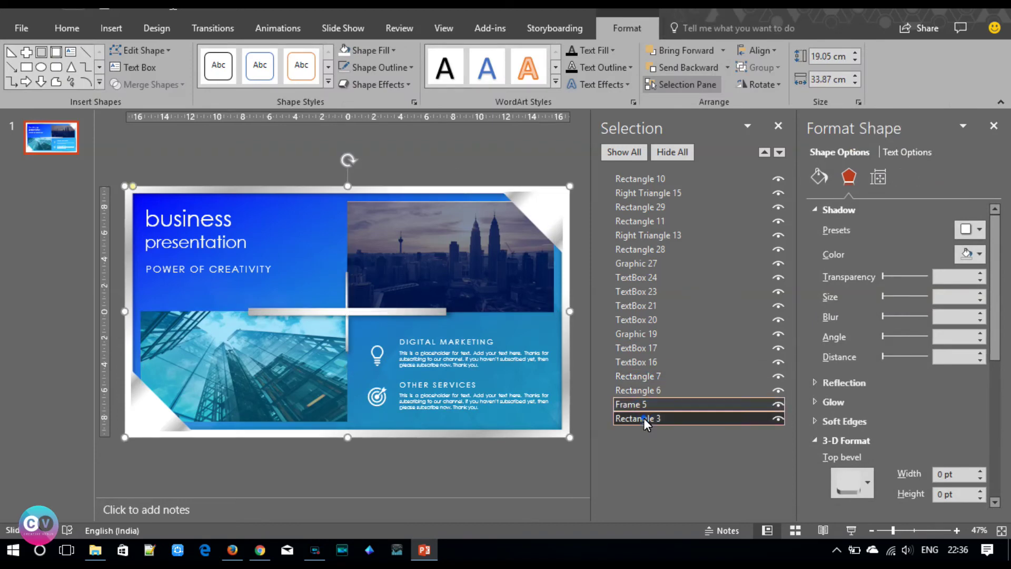
pyautogui.click(644, 307)
pyautogui.click(641, 264)
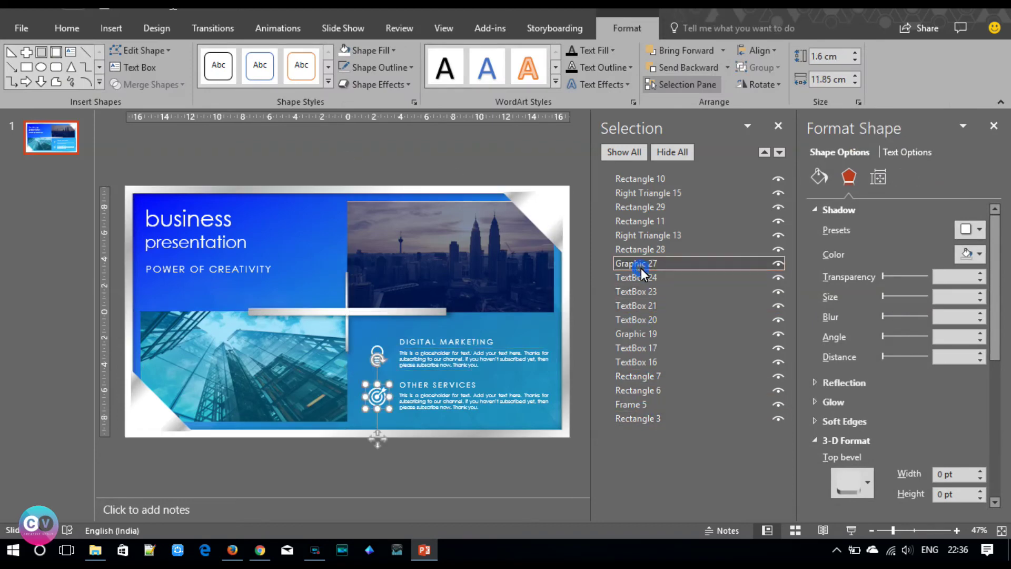
pyautogui.click(641, 249)
pyautogui.click(639, 221)
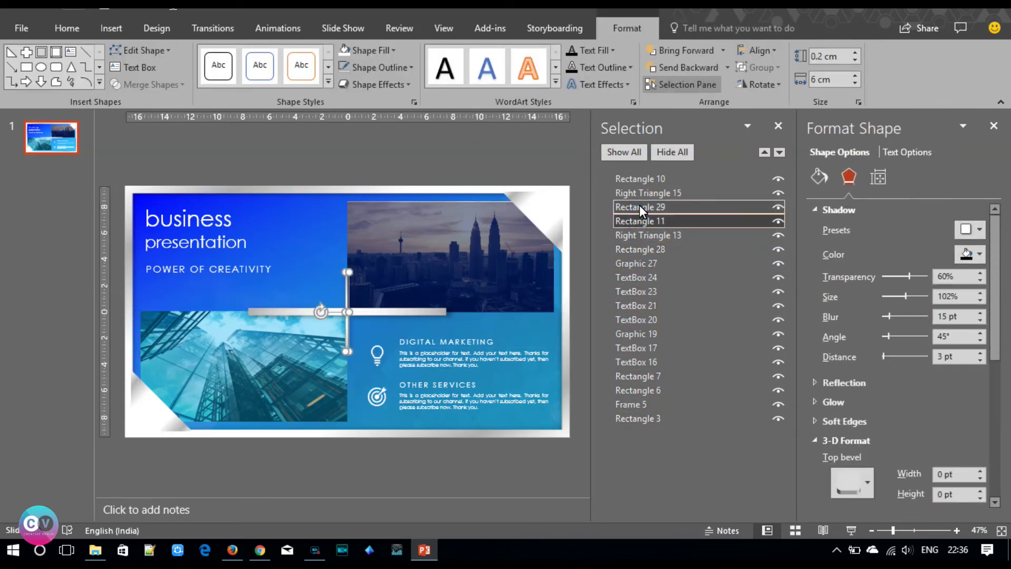
pyautogui.rightClick(347, 311)
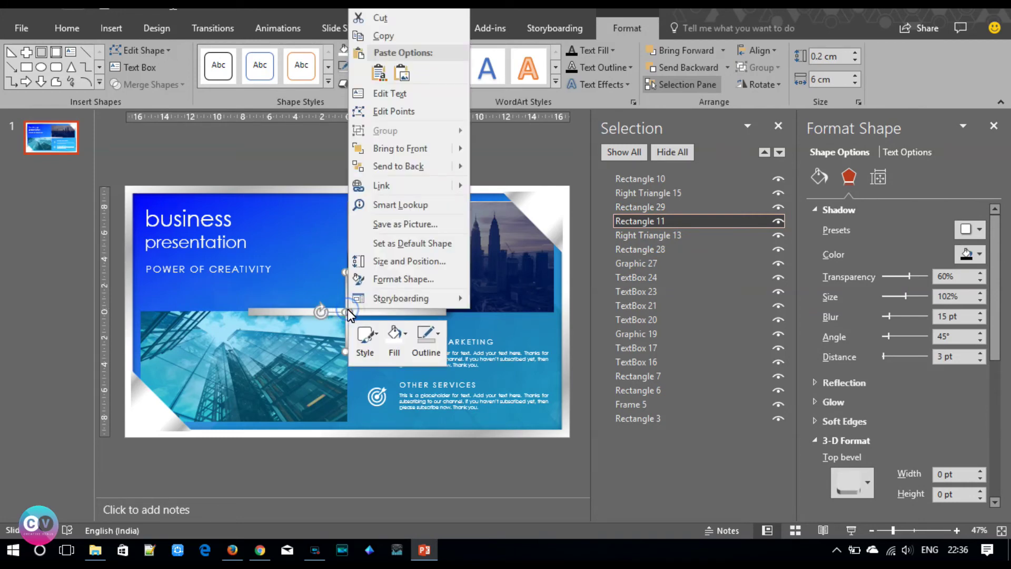
pyautogui.click(409, 150)
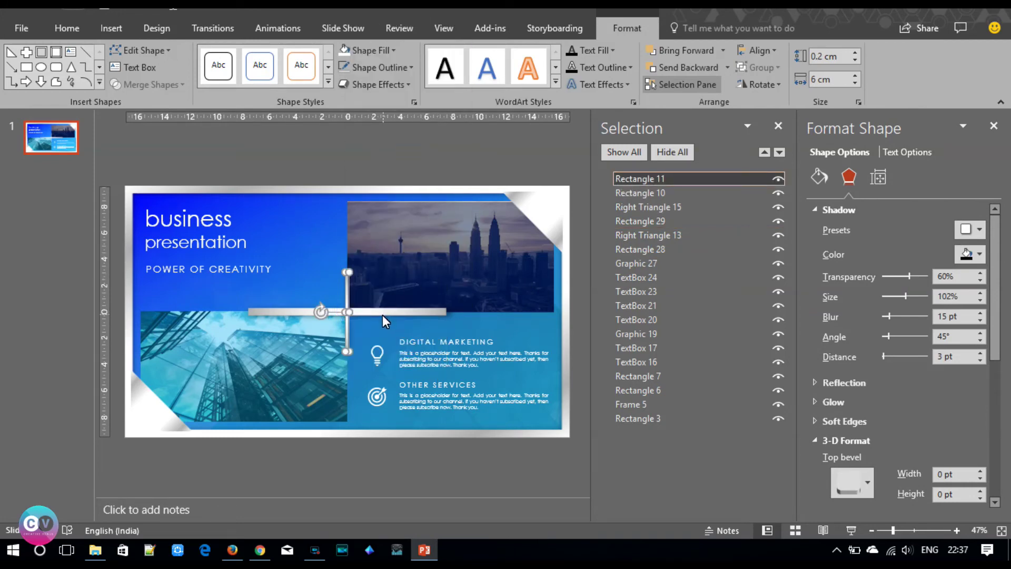
# - Bring the horizontal silver bar to the front again and thicken it to 1 cm
pyautogui.click(295, 313)
pyautogui.rightClick(296, 313)
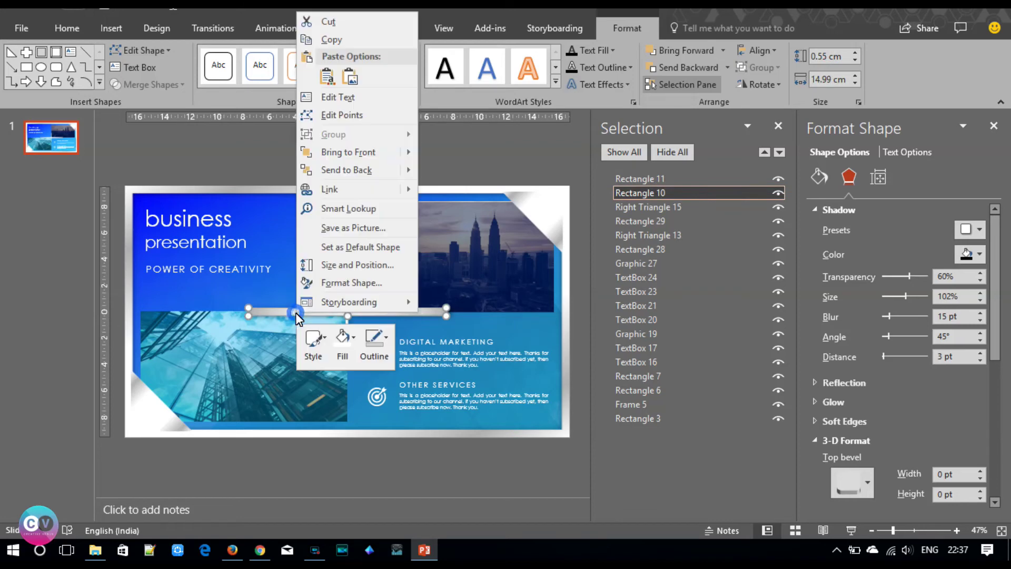
pyautogui.click(346, 151)
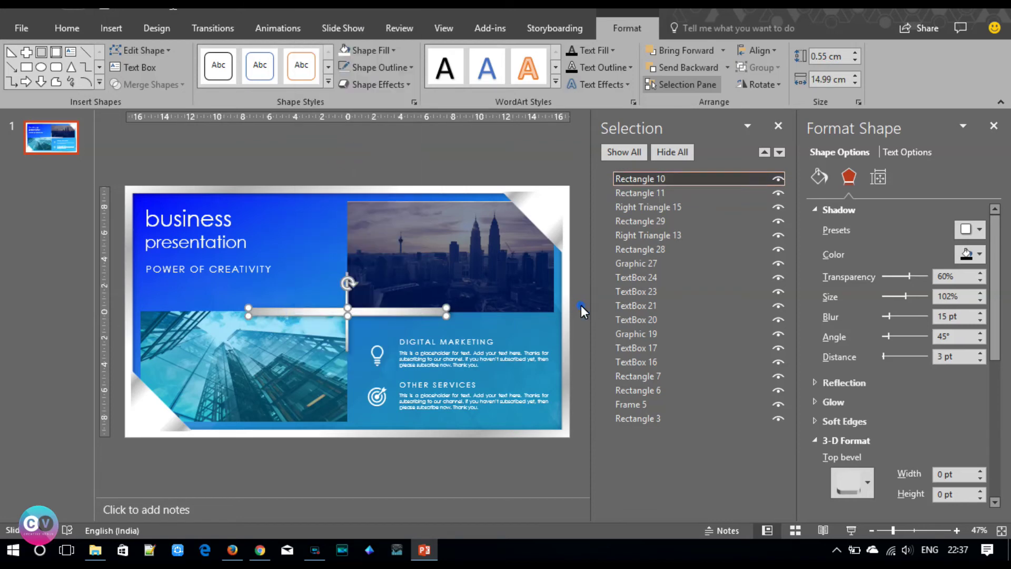
pyautogui.moveTo(346, 315); pyautogui.dragTo(371, 314)
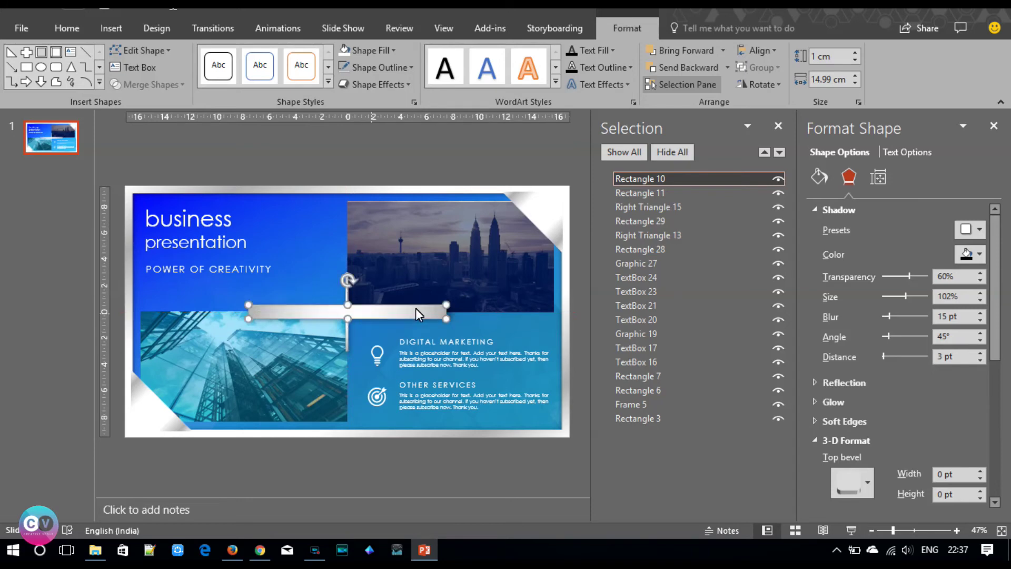
pyautogui.click(578, 348)
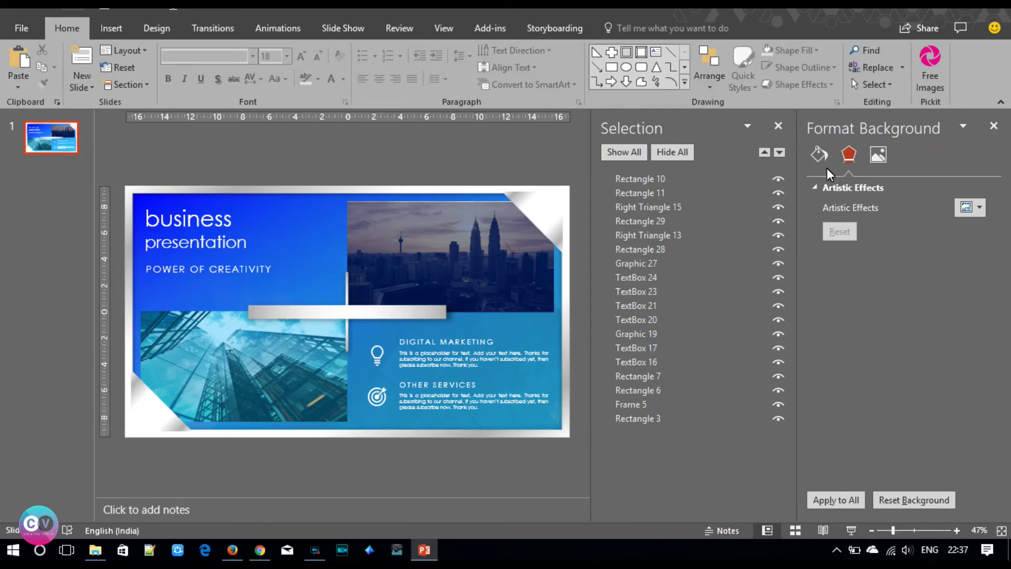
# - Close the Selection Pane and click through the stacked objects to the frame behind the city photo
pyautogui.click(784, 130)
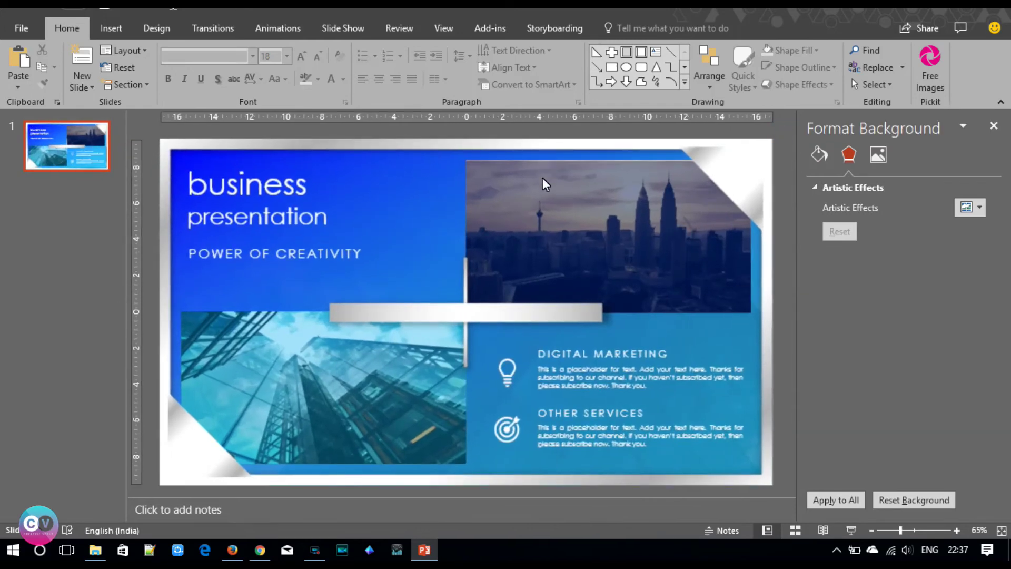
pyautogui.click(542, 178)
pyautogui.click(539, 178)
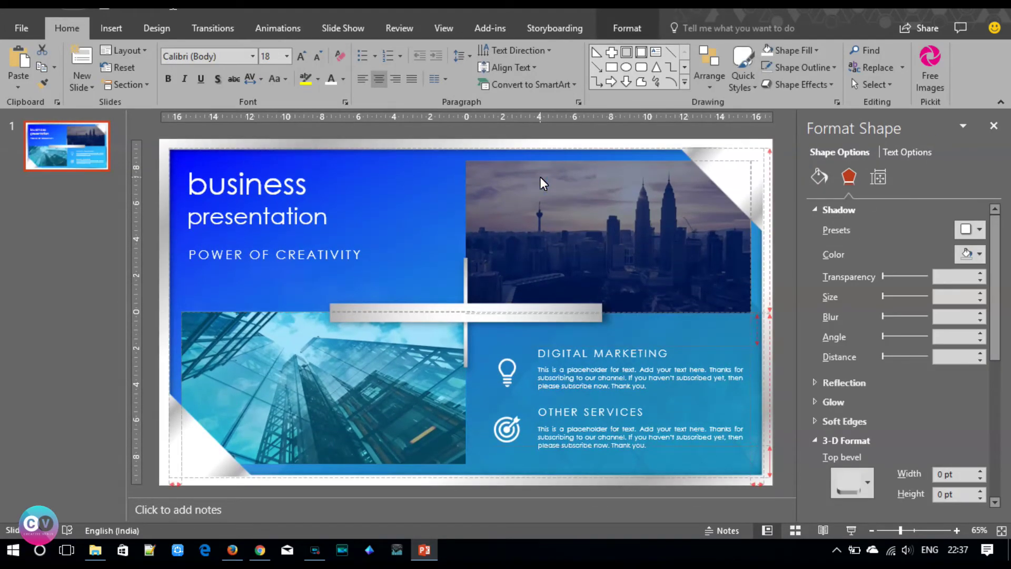
pyautogui.click(541, 177)
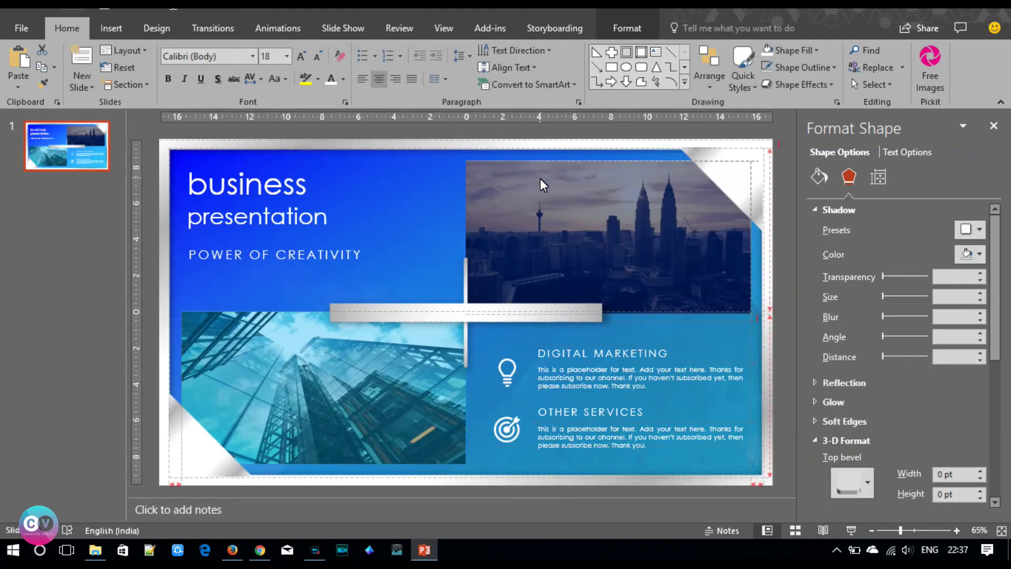
pyautogui.click(540, 178)
pyautogui.click(388, 192)
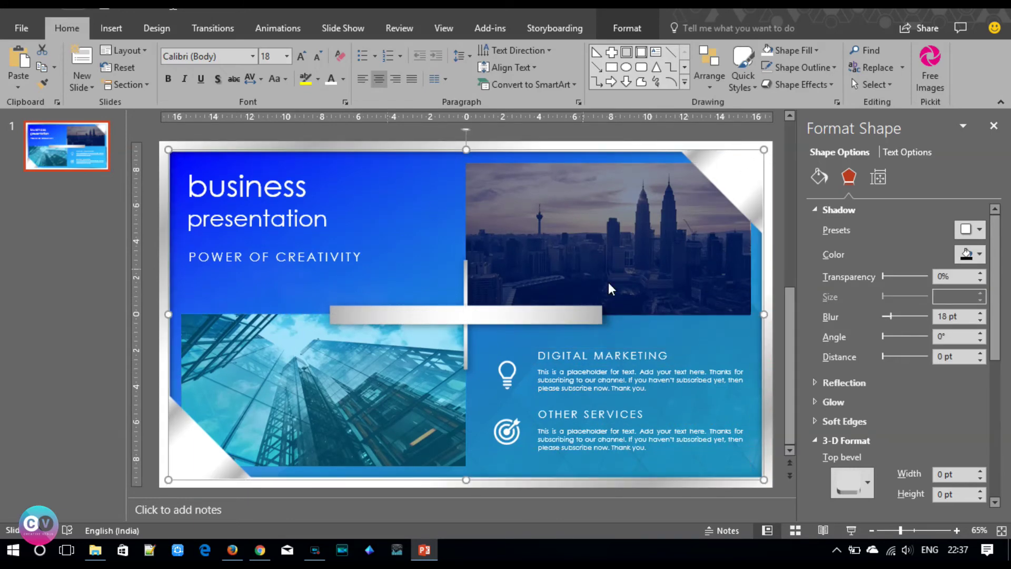
# - Nudge the city photo slightly left, then select the slide-wide frame and show its fill settings
pyautogui.click(619, 262)
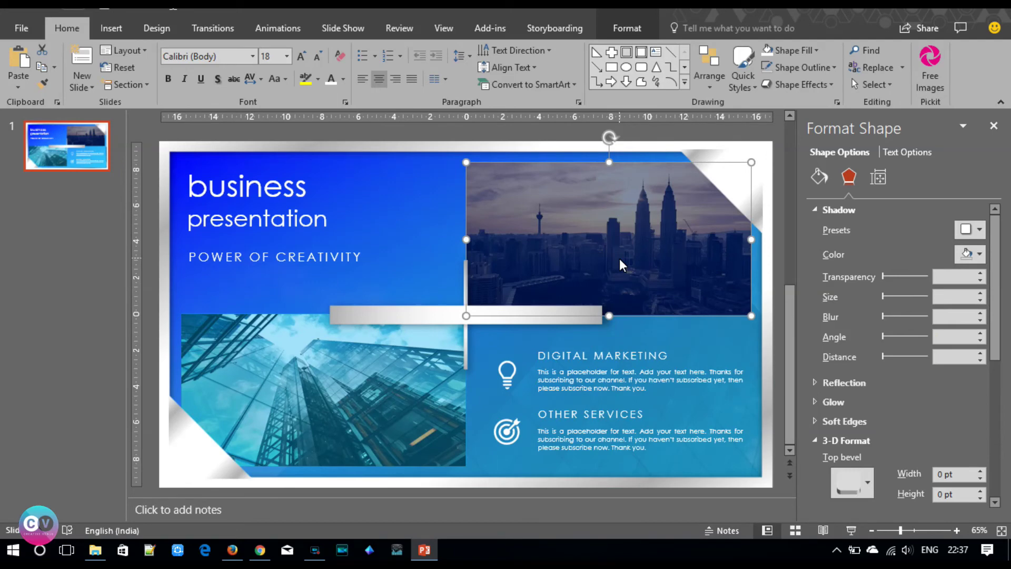
pyautogui.click(432, 256)
pyautogui.click(512, 253)
pyautogui.hotkey('ctrl', 'Left')
pyautogui.click(444, 244)
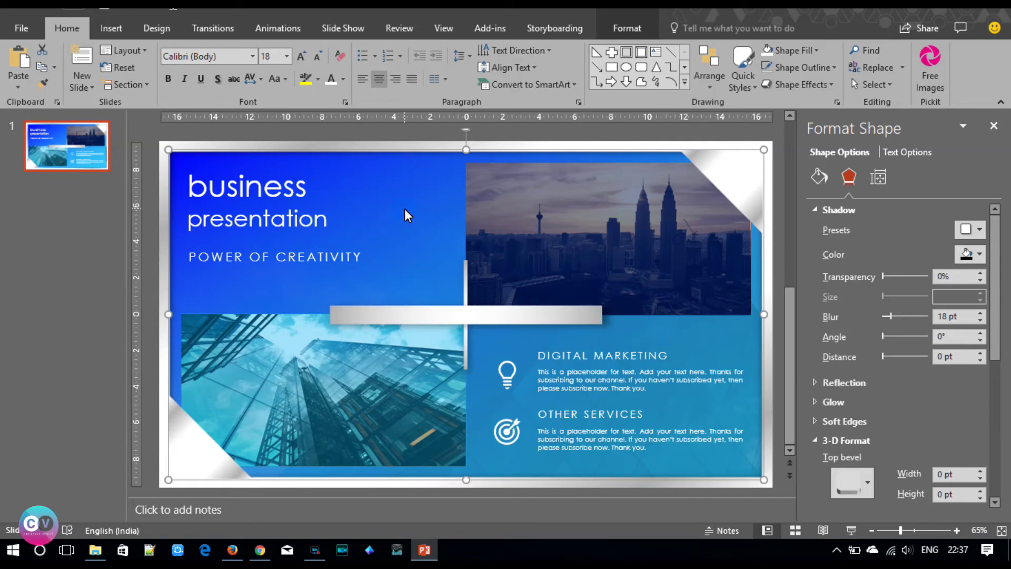
pyautogui.click(819, 177)
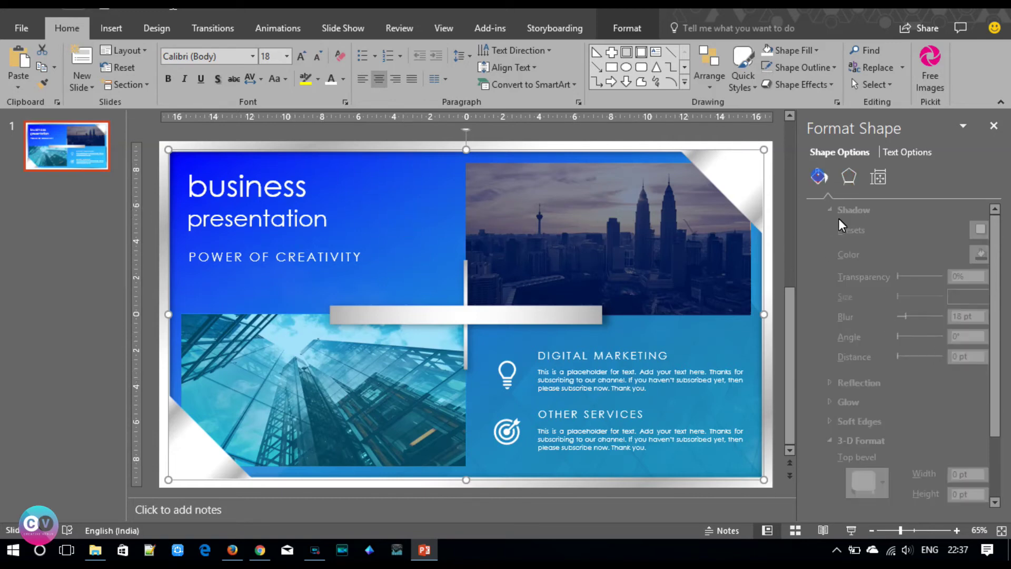
# - Make the gradient's left stop dark blue and move it to about 10%
pyautogui.click(844, 447)
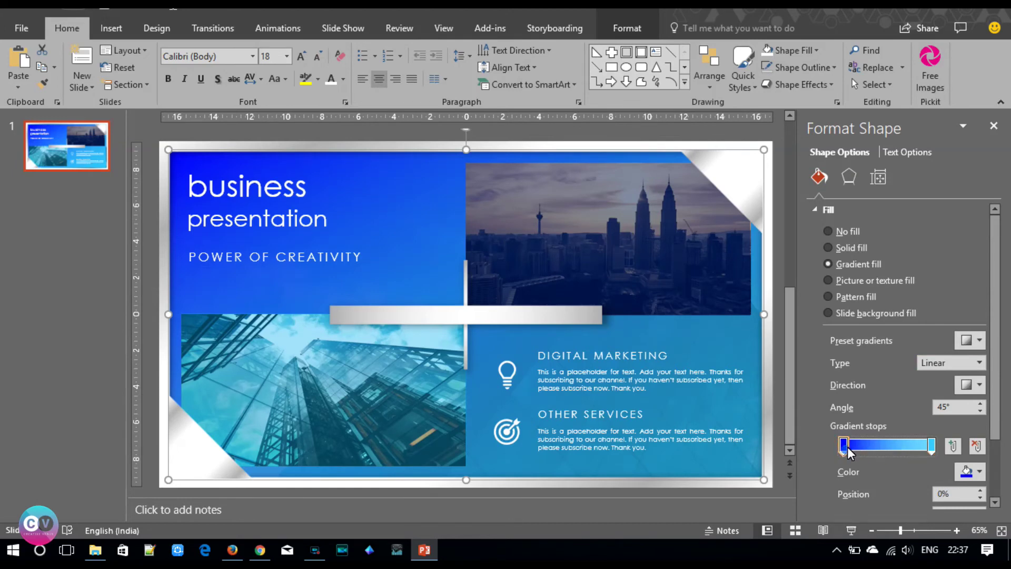
pyautogui.click(969, 471)
pyautogui.click(988, 397)
pyautogui.scroll(-3, 1004, 390)
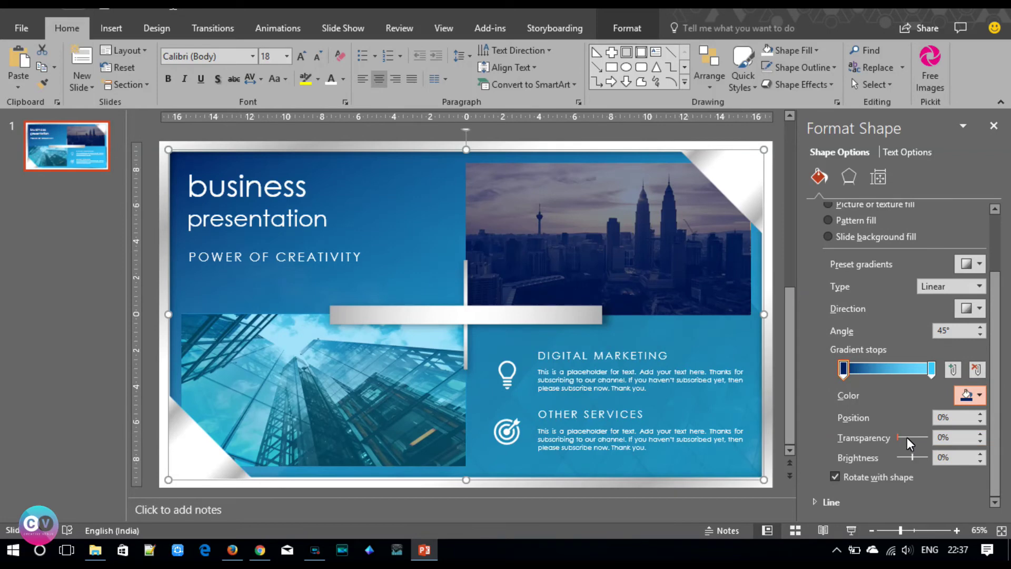
pyautogui.moveTo(852, 371); pyautogui.dragTo(851, 374)
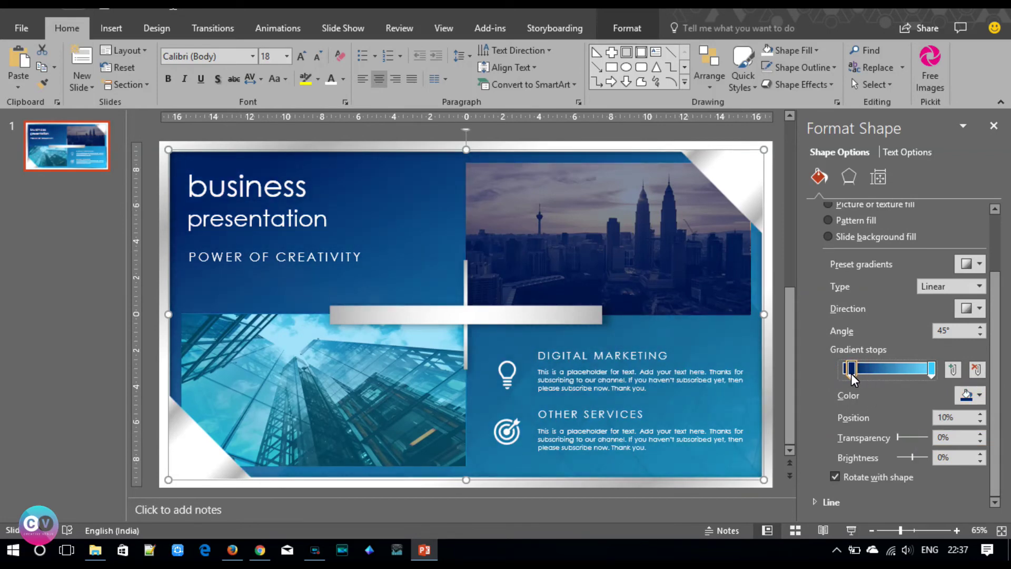
pyautogui.moveTo(851, 374); pyautogui.dragTo(854, 375)
# - Make the right gradient stop light blue at 16% transparency
pyautogui.click(931, 370)
pyautogui.click(969, 395)
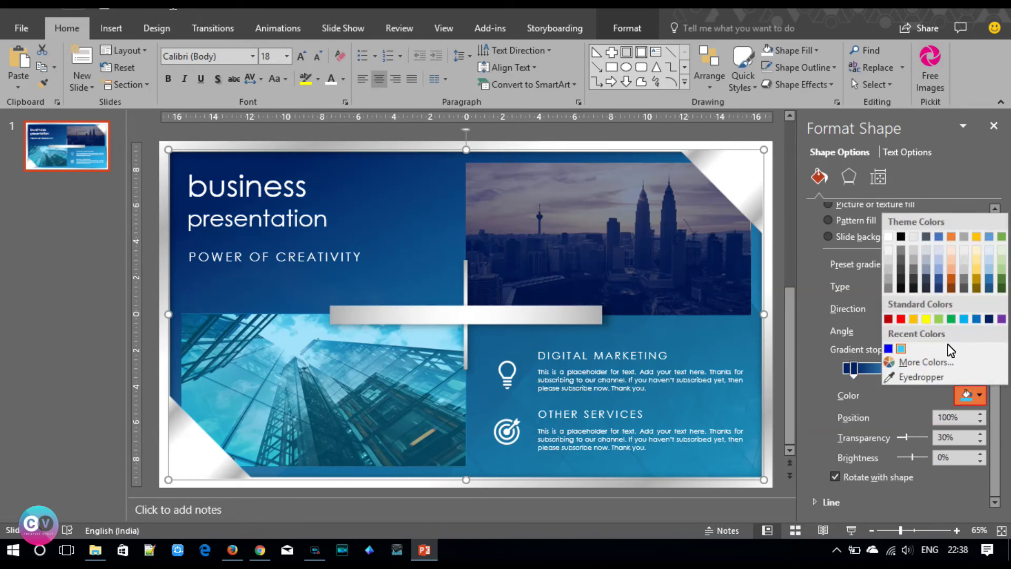
pyautogui.click(964, 319)
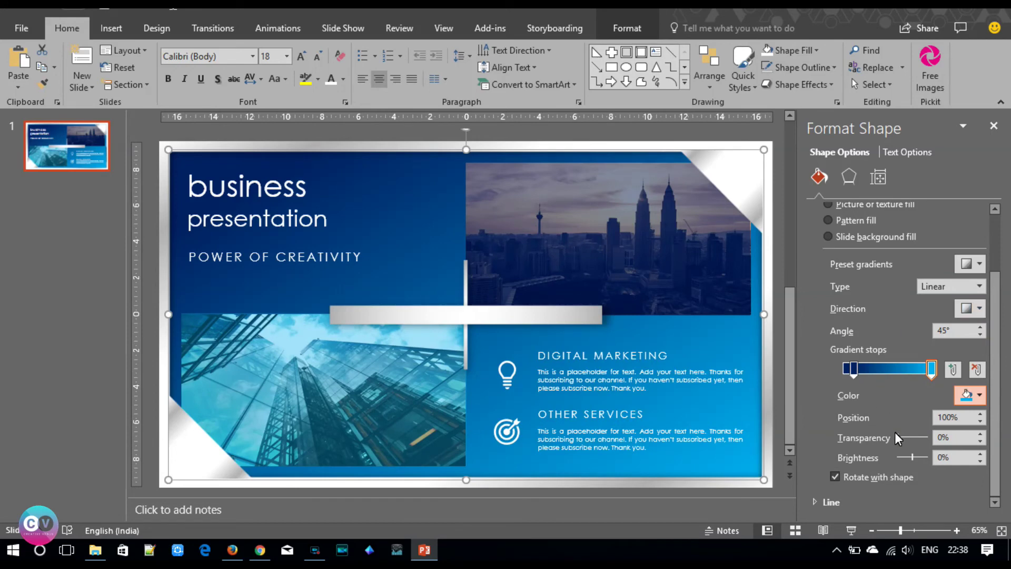
pyautogui.moveTo(897, 437); pyautogui.dragTo(902, 437)
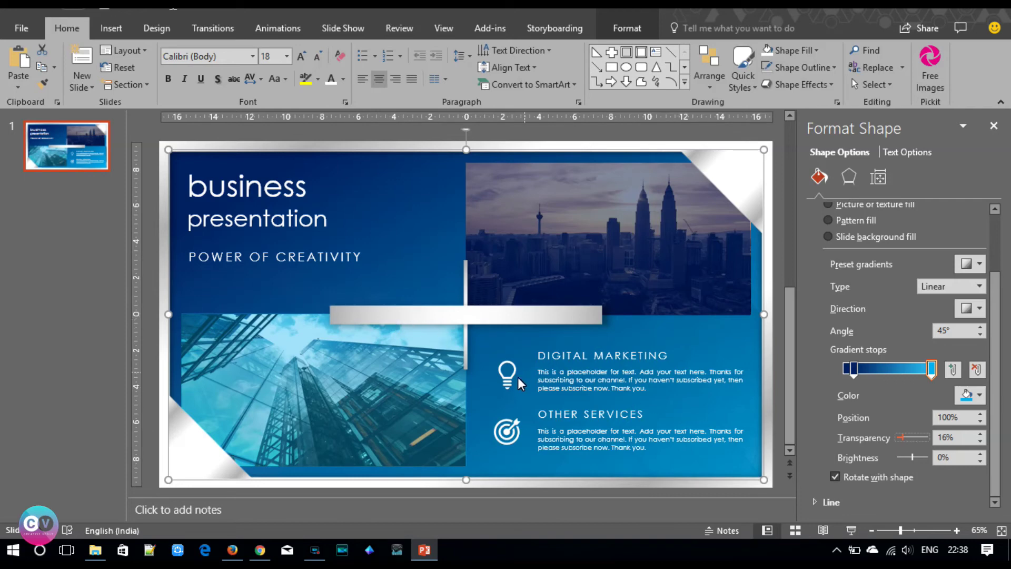
pyautogui.click(778, 412)
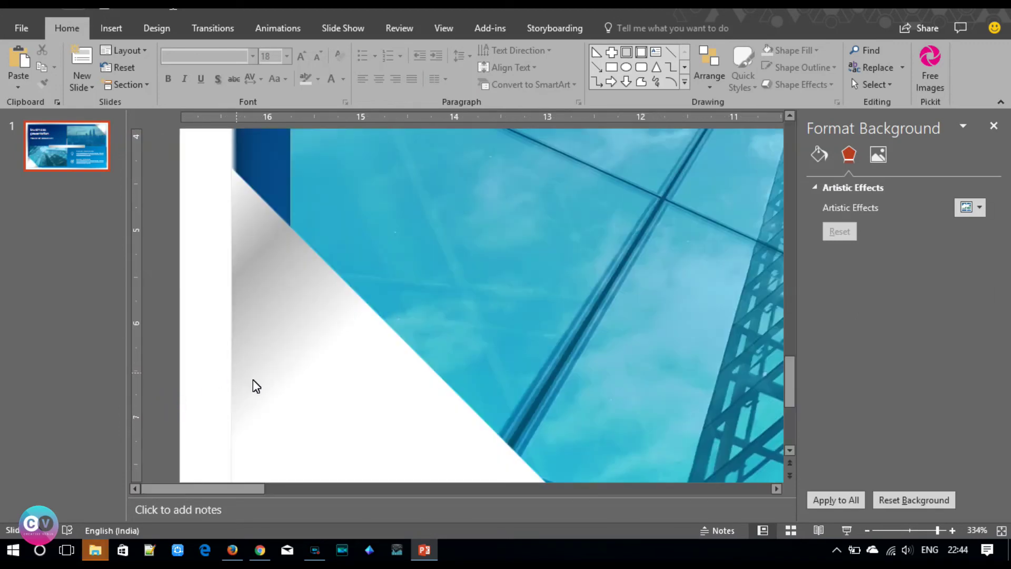
# - Shrink the silver corner triangle and try the Merge Shapes options with the frame
pyautogui.click(339, 389)
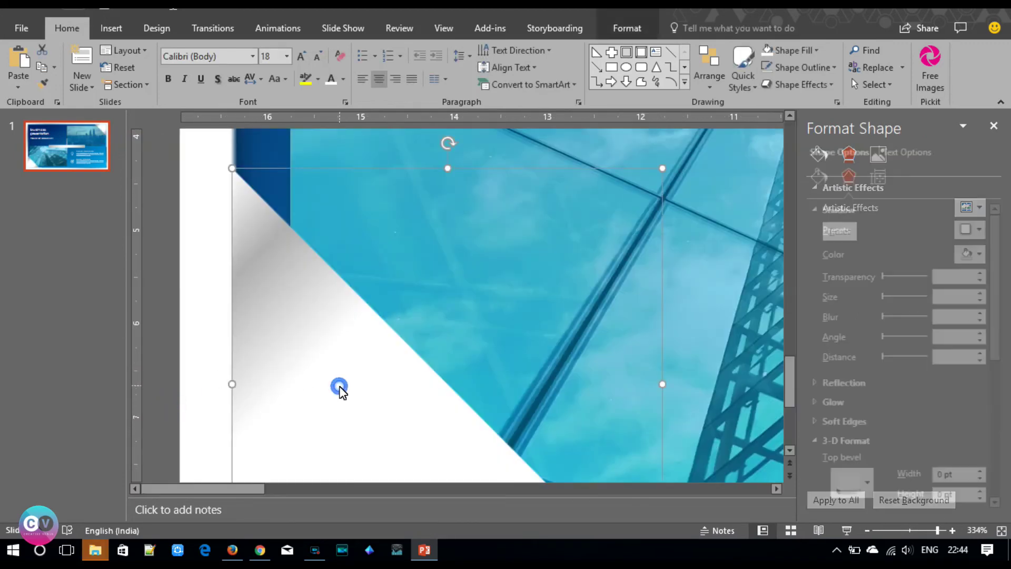
pyautogui.click(624, 27)
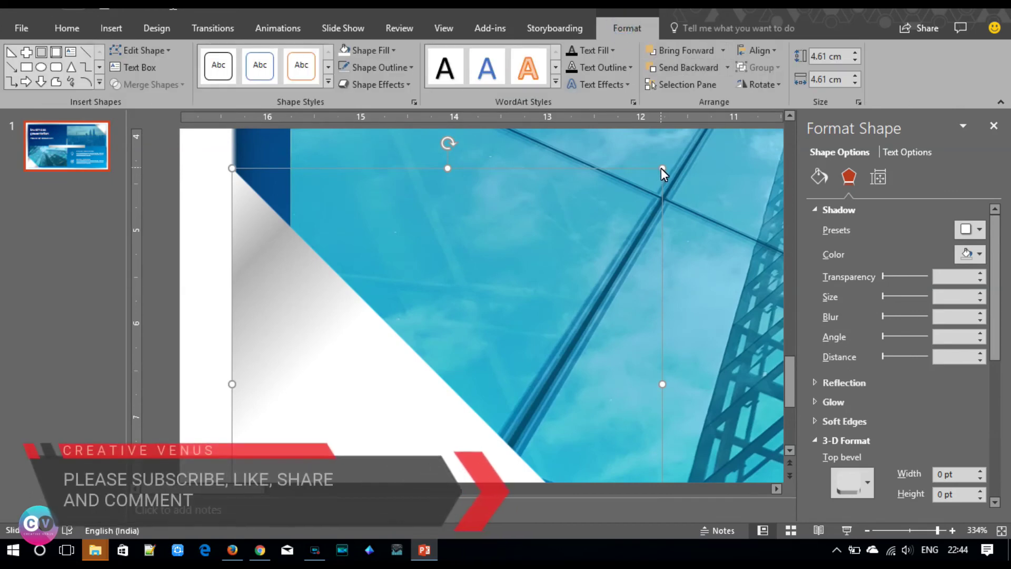
pyautogui.moveTo(662, 168); pyautogui.dragTo(530, 301)
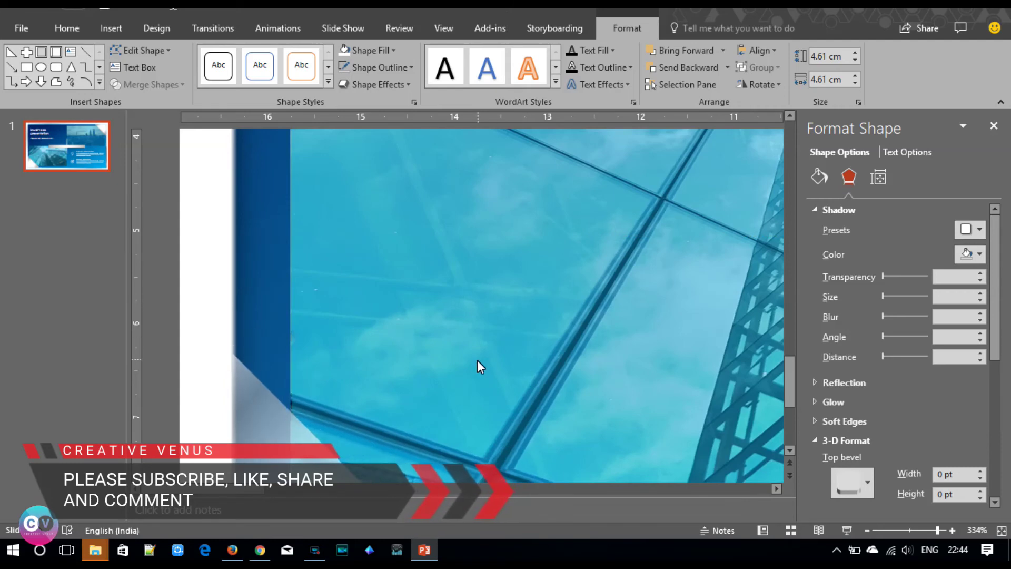
pyautogui.moveTo(530, 302); pyautogui.dragTo(477, 354)
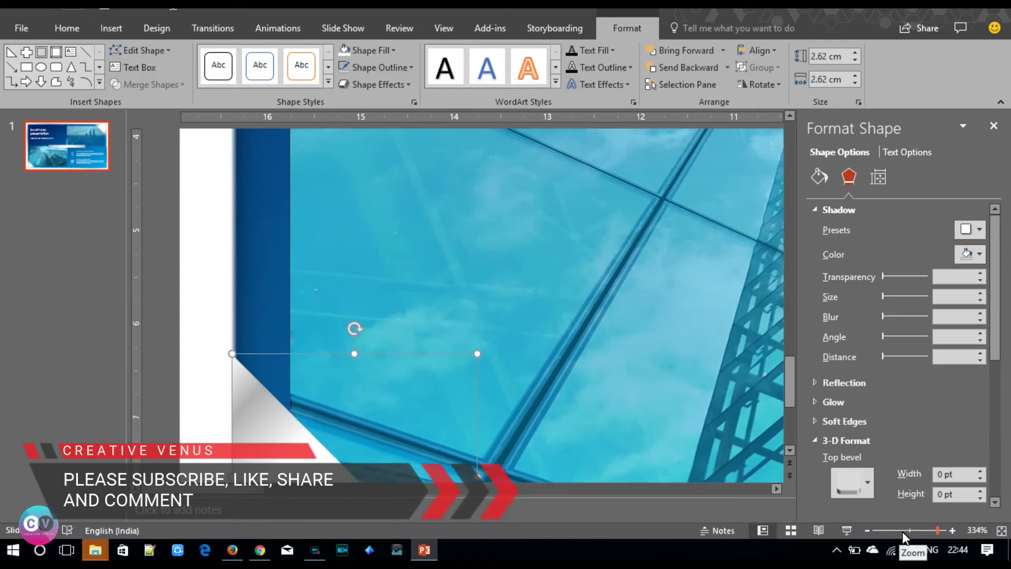
pyautogui.click(904, 529)
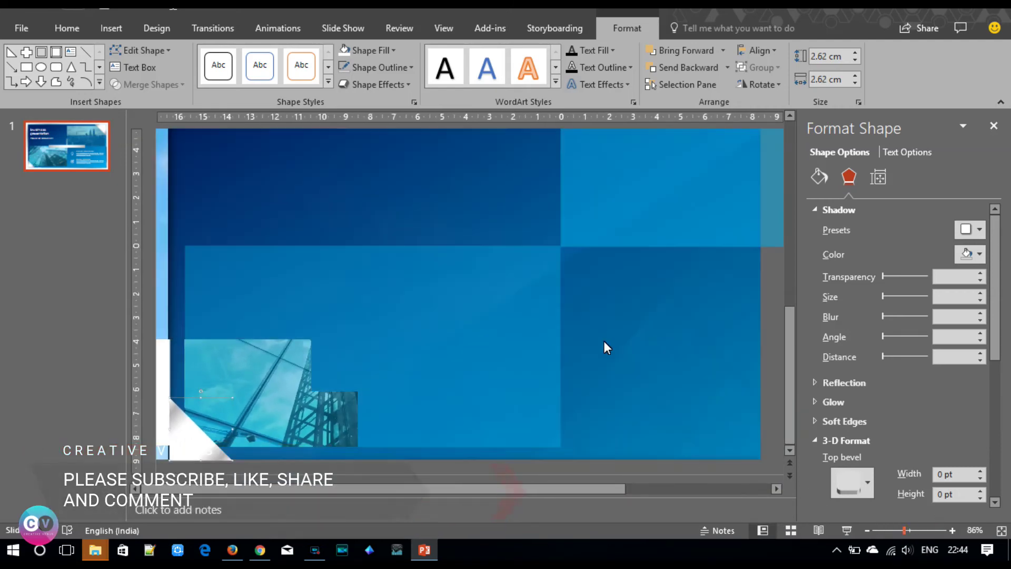
pyautogui.keyDown('shift'); pyautogui.click(604, 340); pyautogui.keyUp('shift')
pyautogui.click(148, 85)
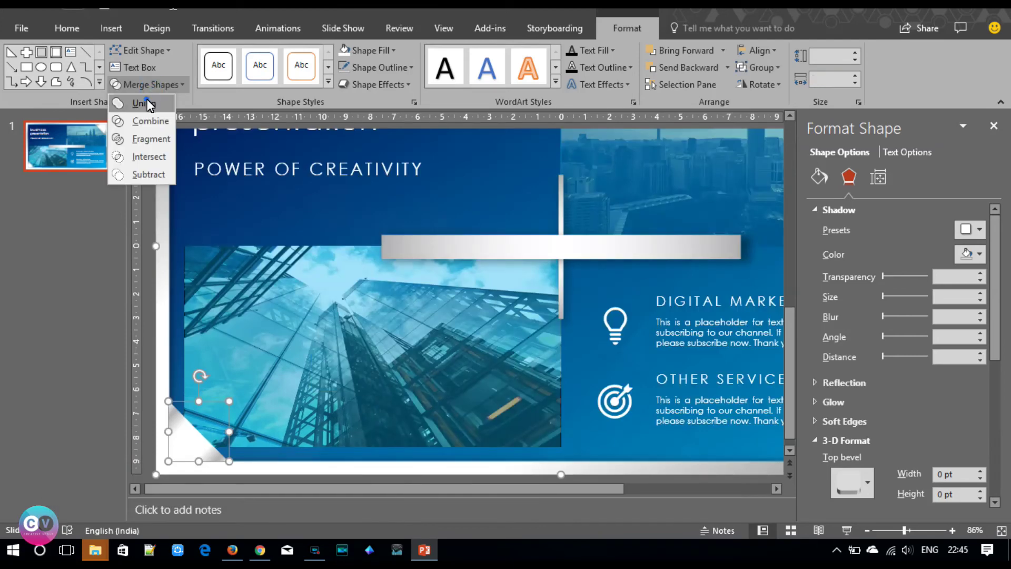
pyautogui.click(150, 350)
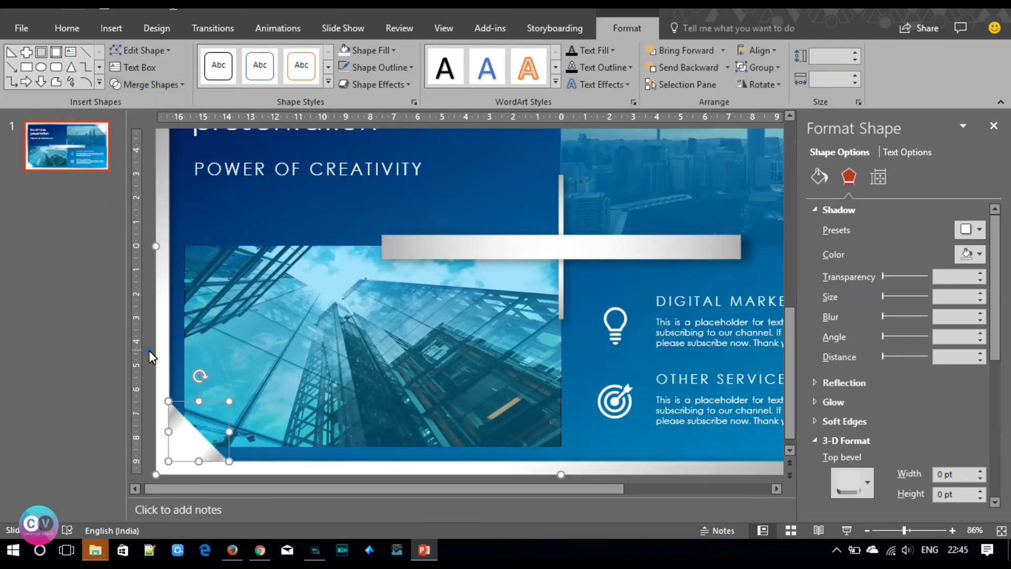
pyautogui.click(149, 453)
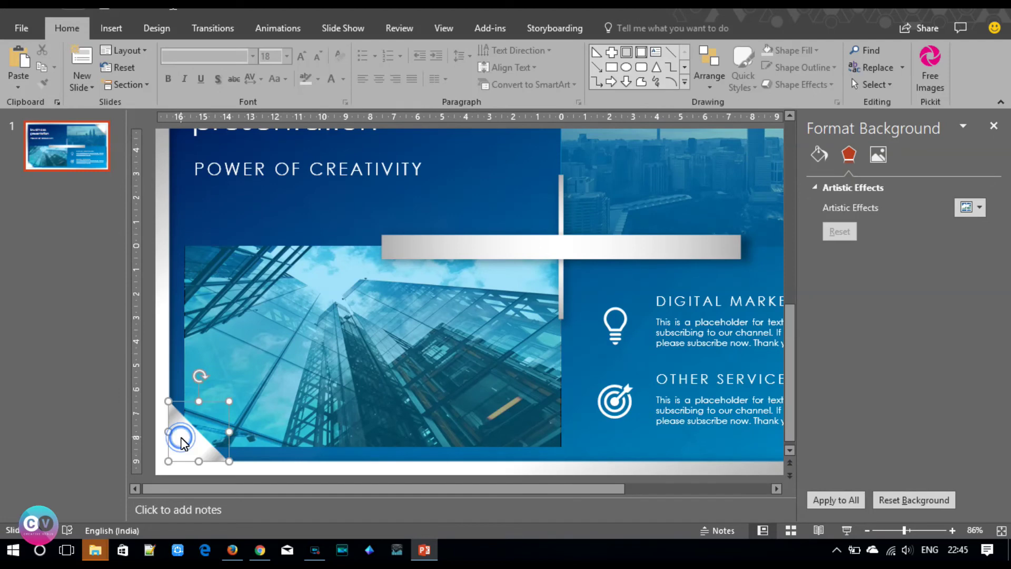
# - Duplicate the corner triangle onto the photo, then Union the original with the white frame
pyautogui.moveTo(182, 442); pyautogui.dragTo(291, 343)
pyautogui.click(176, 440)
pyautogui.keyDown('shift'); pyautogui.click(180, 467); pyautogui.keyUp('shift')
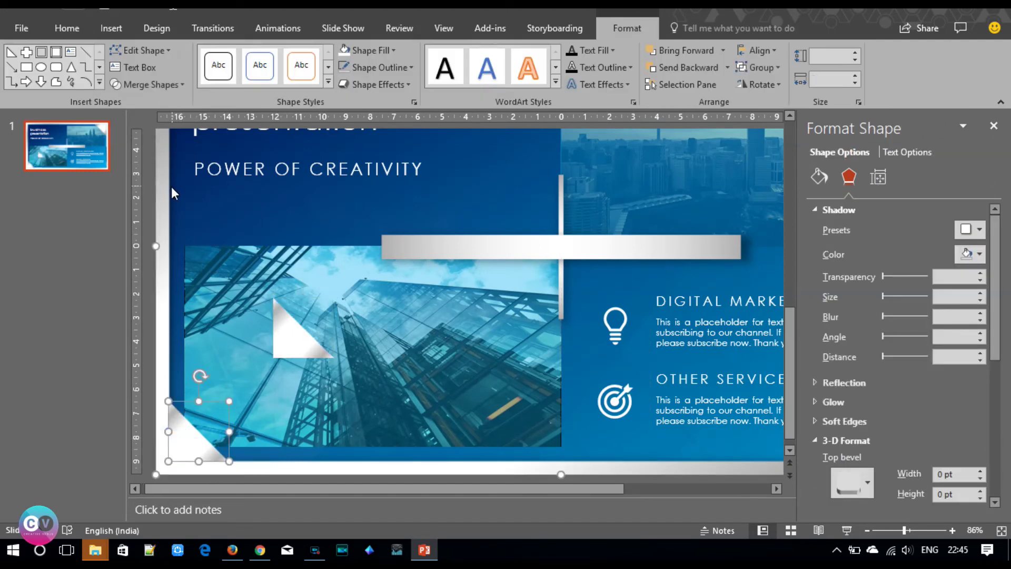
pyautogui.click(160, 80)
pyautogui.click(151, 99)
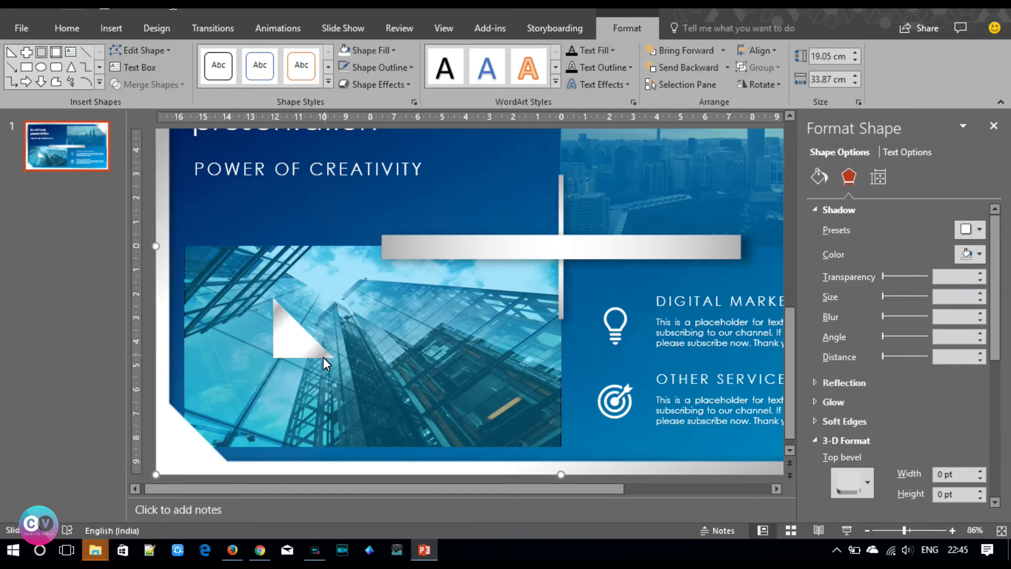
# - Move the white triangle copy onto the top-right city photo
pyautogui.click(293, 339)
pyautogui.moveTo(293, 339)
pyautogui.mouseDown()
pyautogui.moveTo(533, 209)
pyautogui.moveTo(599, 185)
pyautogui.mouseUp()
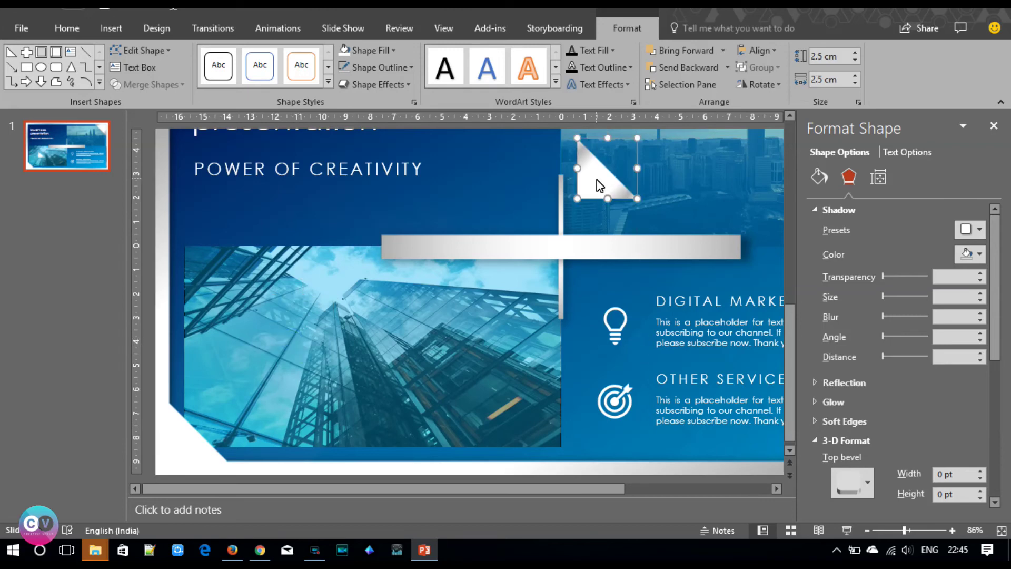
pyautogui.moveTo(904, 530); pyautogui.dragTo(893, 529)
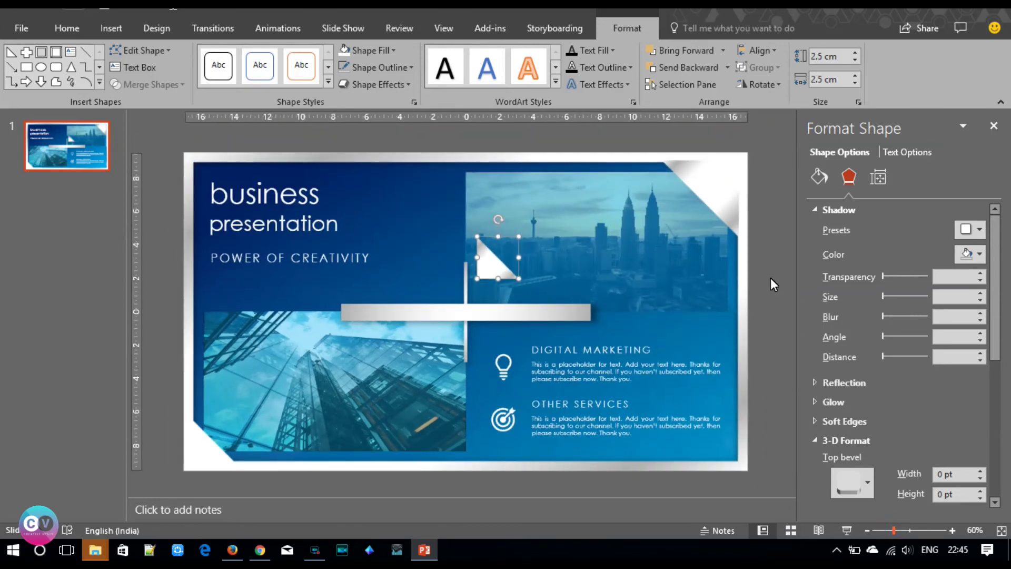
pyautogui.click(718, 182)
# - Open the Selection Pane and browse the object list to the copied white triangle
pyautogui.click(710, 163)
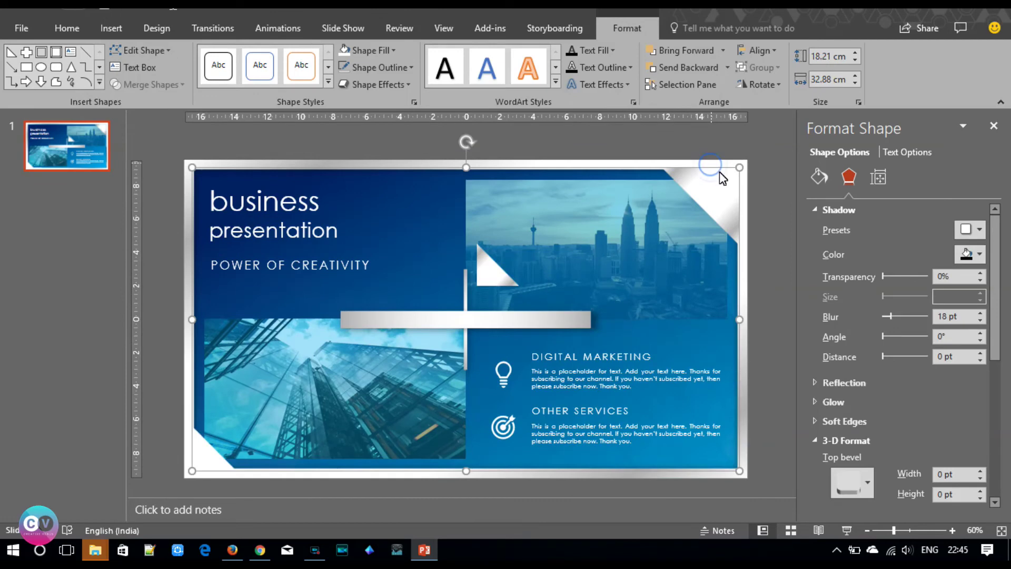
pyautogui.click(677, 84)
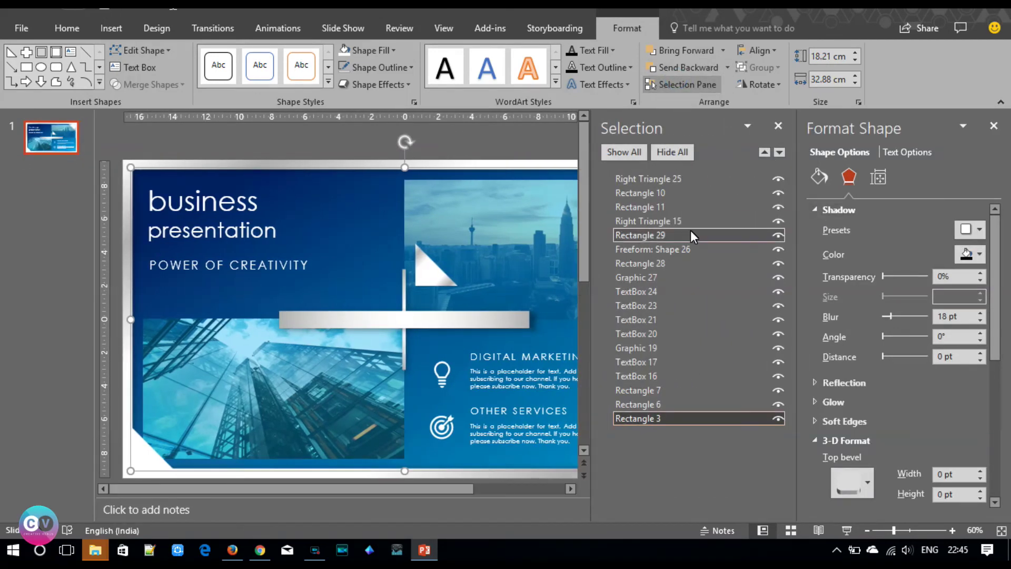
pyautogui.click(653, 193)
pyautogui.click(653, 210)
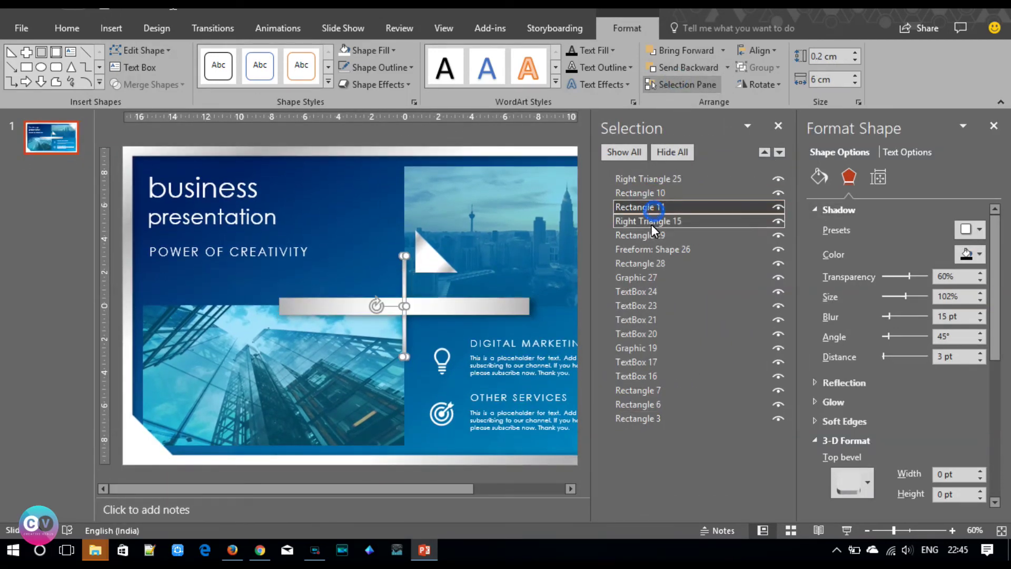
pyautogui.click(651, 222)
pyautogui.click(648, 236)
pyautogui.click(647, 263)
pyautogui.click(646, 221)
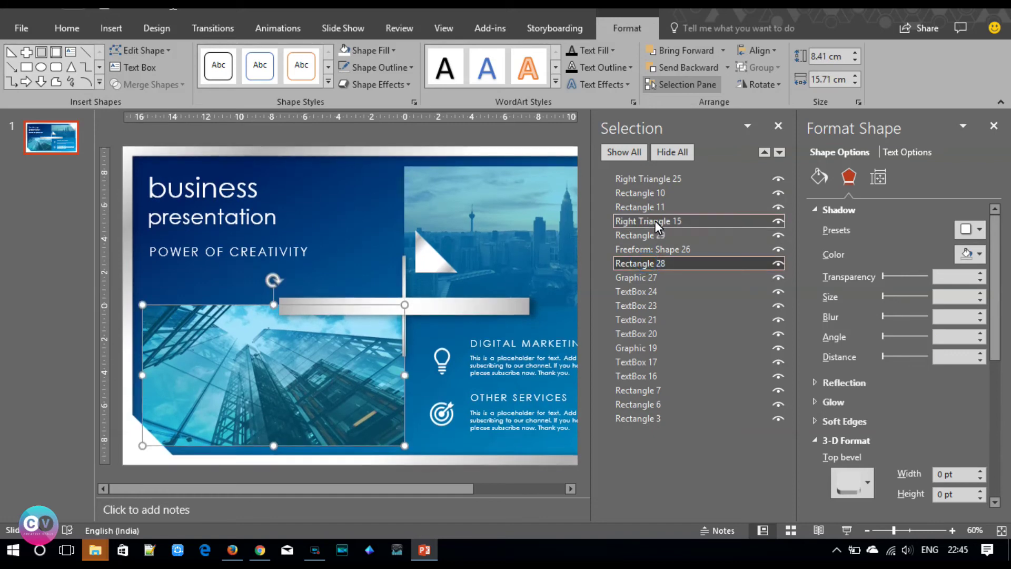
pyautogui.click(645, 207)
pyautogui.click(644, 193)
pyautogui.click(643, 179)
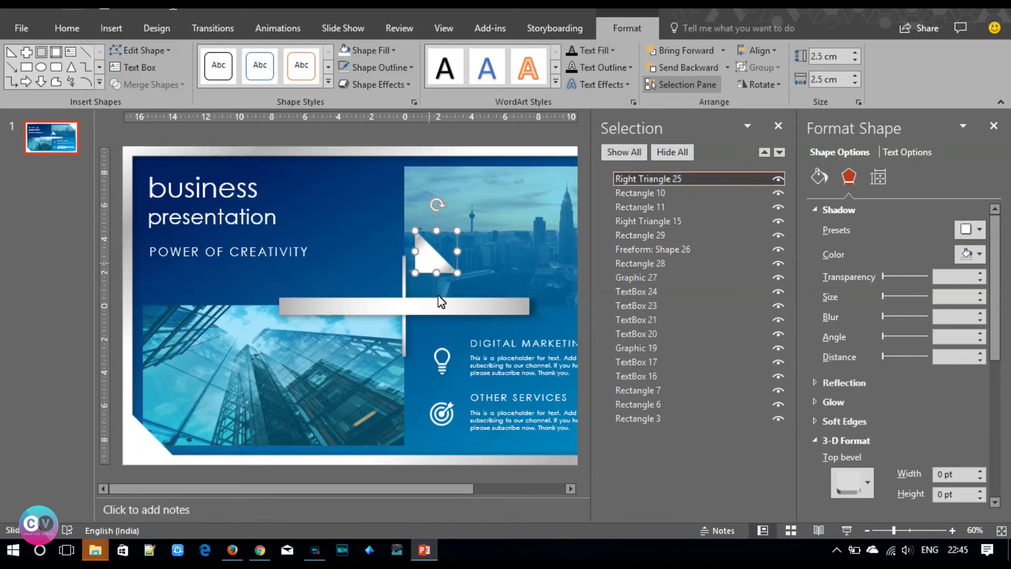
pyautogui.moveTo(469, 489); pyautogui.dragTo(525, 491)
# - Step through the text boxes, Graphic 27 and the building picture in the object list
pyautogui.click(646, 375)
pyautogui.click(643, 362)
pyautogui.click(640, 347)
pyautogui.click(640, 320)
pyautogui.click(637, 334)
pyautogui.click(640, 305)
pyautogui.click(639, 291)
pyautogui.click(638, 282)
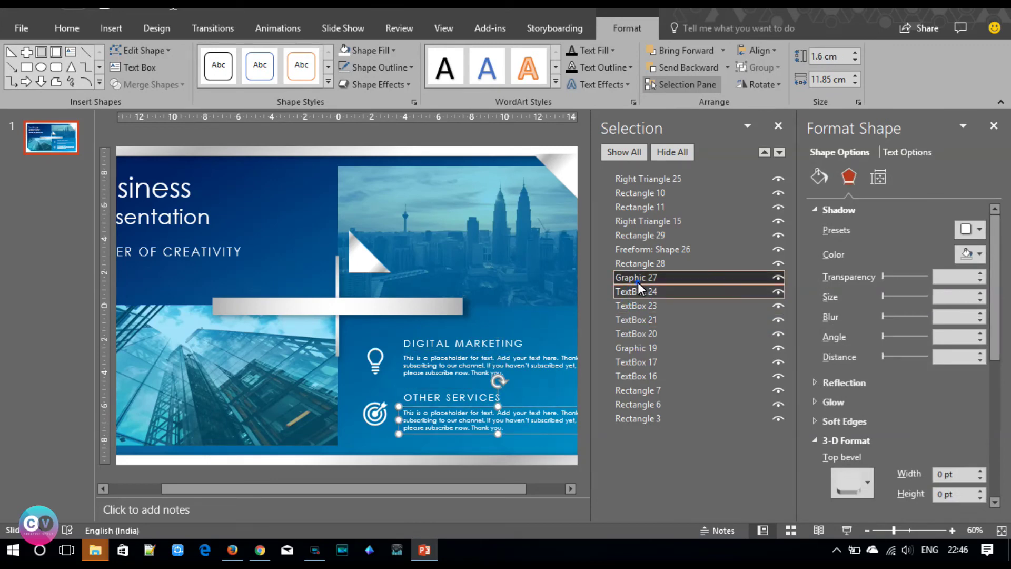
pyautogui.click(637, 390)
pyautogui.click(634, 377)
# - Delete the old top-right corner triangle (Right Triangle 15)
pyautogui.click(640, 180)
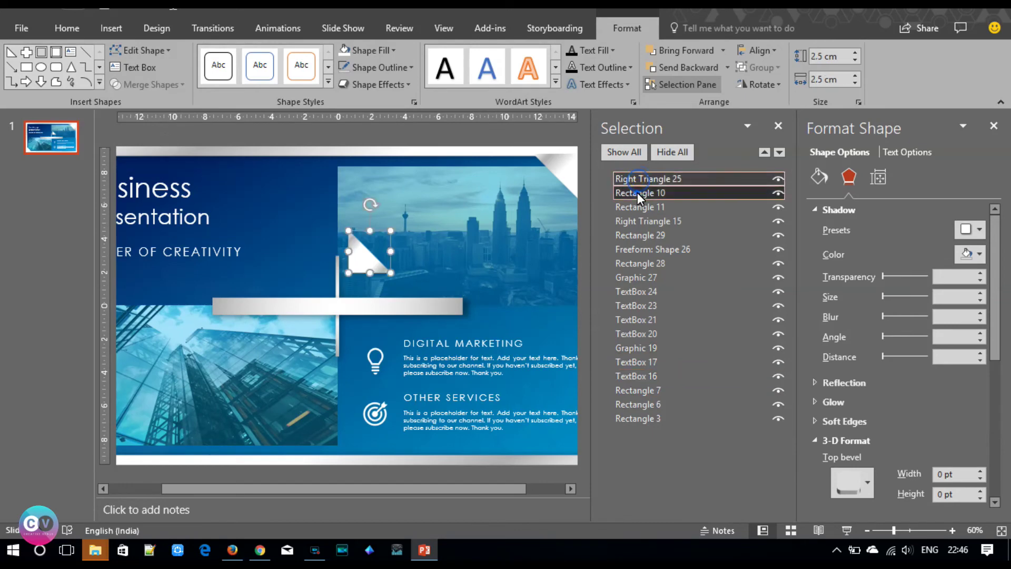
pyautogui.click(637, 192)
pyautogui.click(636, 207)
pyautogui.click(632, 234)
pyautogui.click(632, 221)
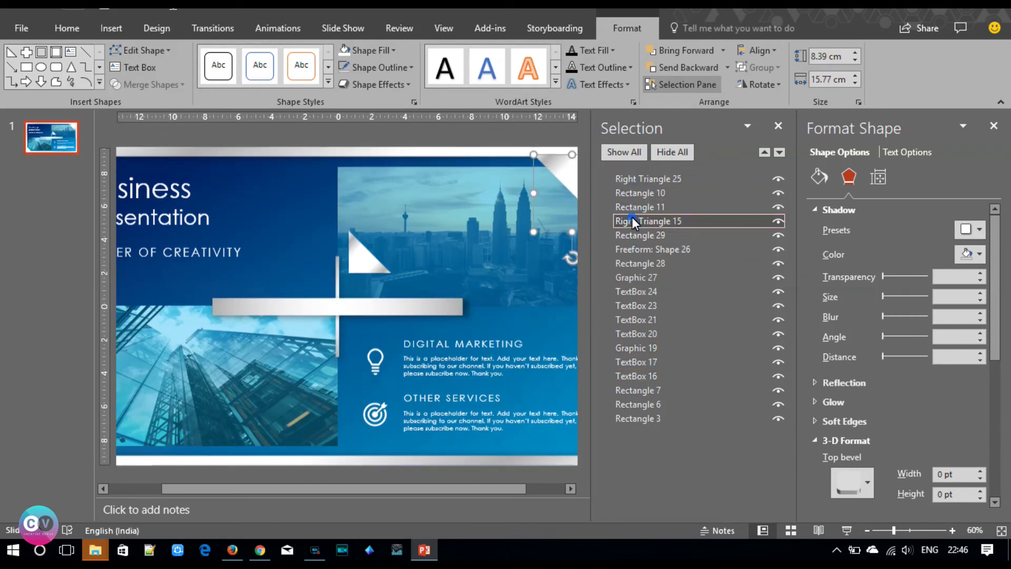
pyautogui.press('Delete')
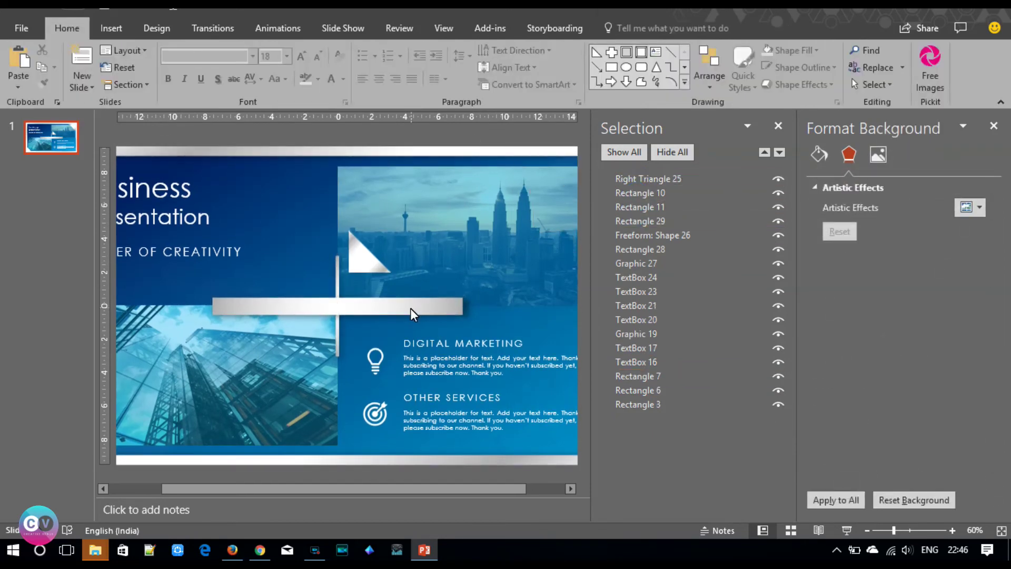
# - Move the remaining white triangle into the city photo's top-right corner
pyautogui.click(371, 263)
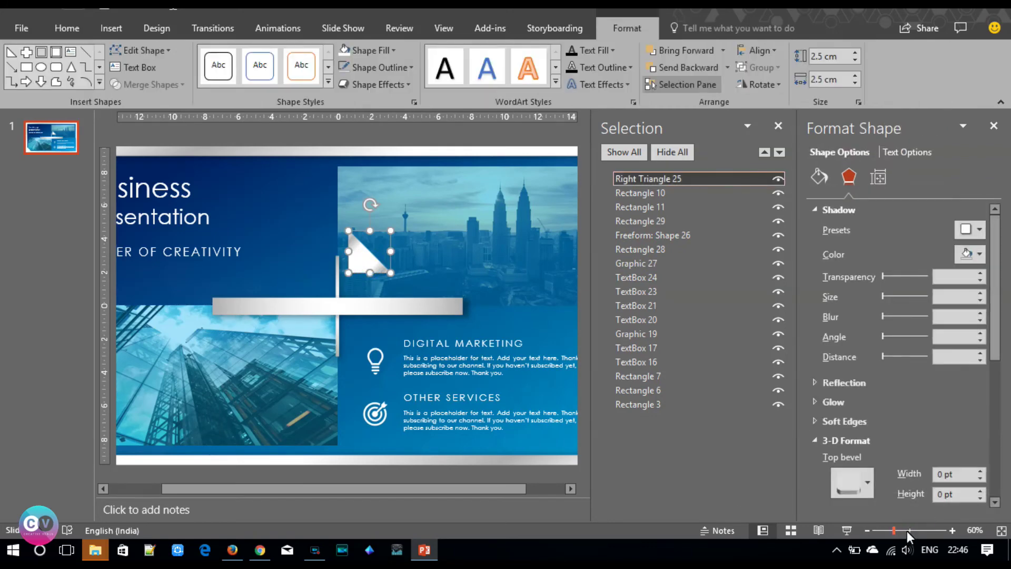
pyautogui.click(907, 531)
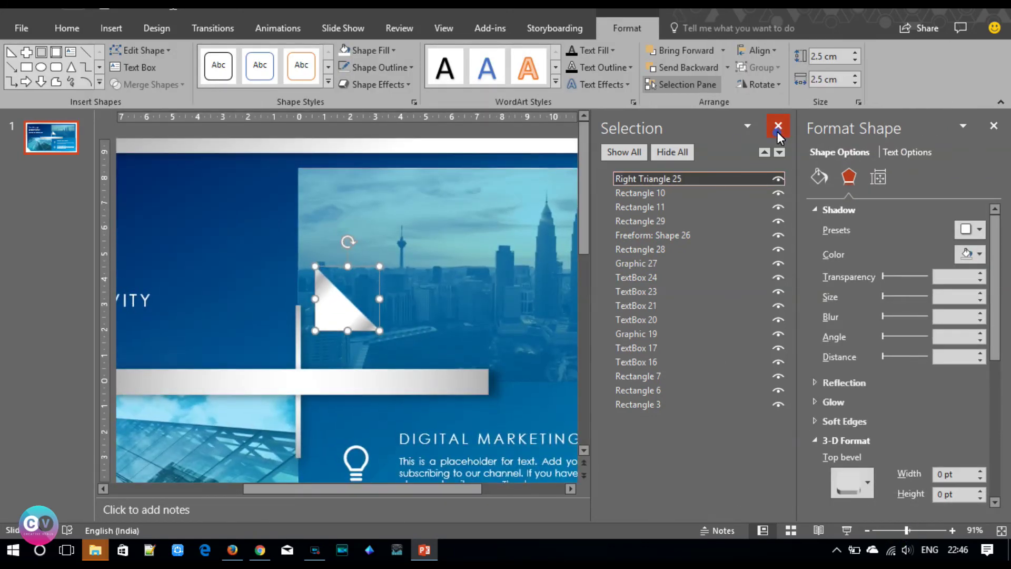
pyautogui.click(778, 126)
pyautogui.moveTo(385, 308)
pyautogui.mouseDown()
pyautogui.moveTo(505, 301)
pyautogui.moveTo(697, 236)
pyautogui.mouseUp()
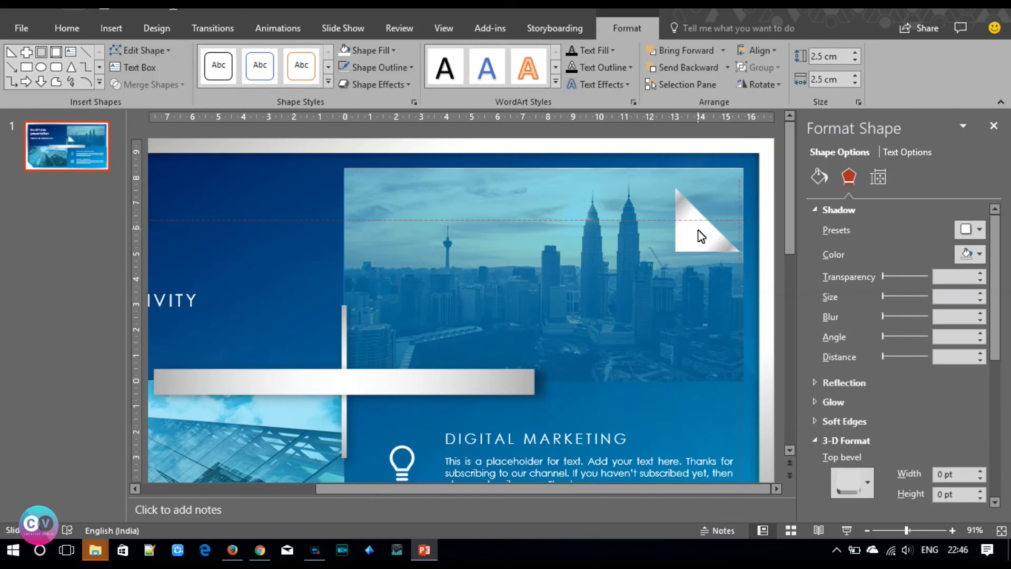
pyautogui.click(512, 233)
pyautogui.moveTo(544, 168); pyautogui.dragTo(544, 166)
pyautogui.moveTo(684, 228); pyautogui.dragTo(713, 203)
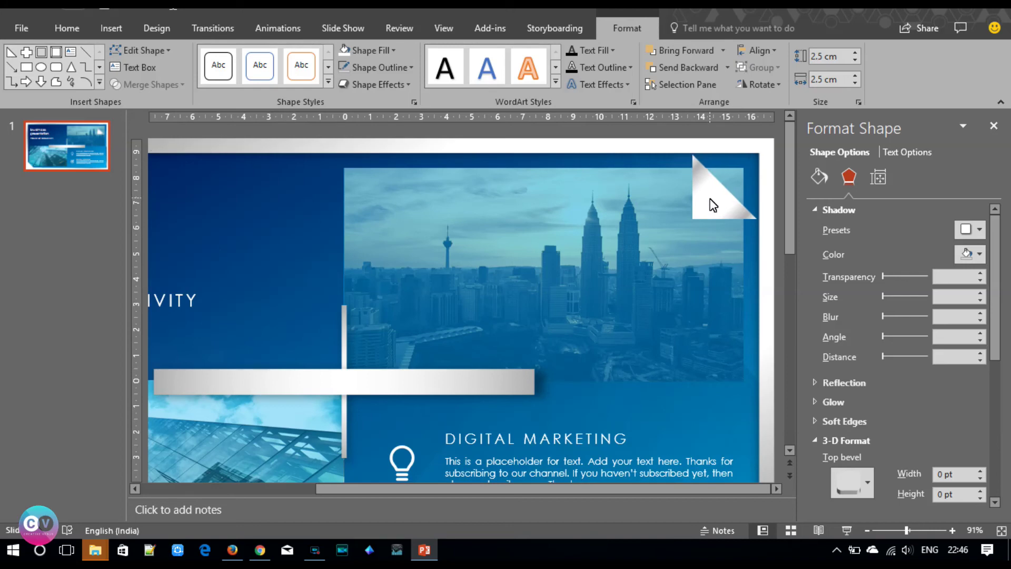
pyautogui.moveTo(713, 203); pyautogui.dragTo(713, 205)
# - Rotate the triangle 180° with two Rotate Right 90° turns
pyautogui.click(767, 85)
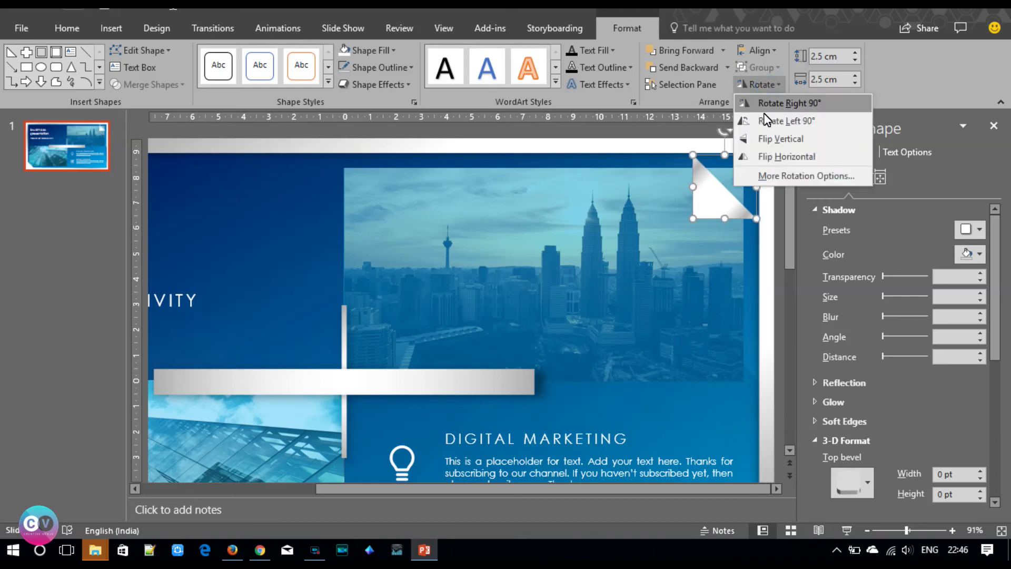
pyautogui.click(764, 107)
pyautogui.click(757, 87)
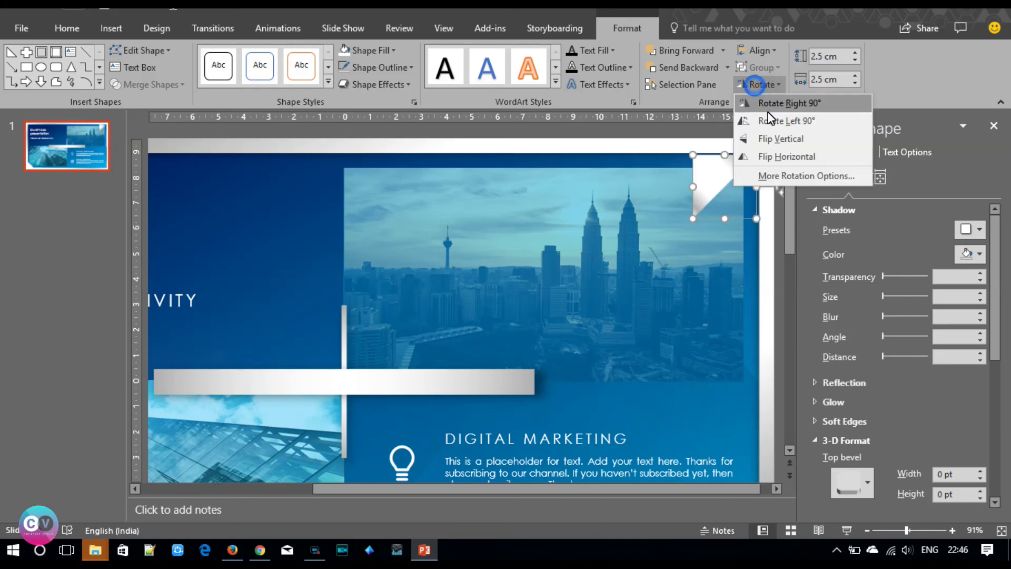
pyautogui.click(769, 105)
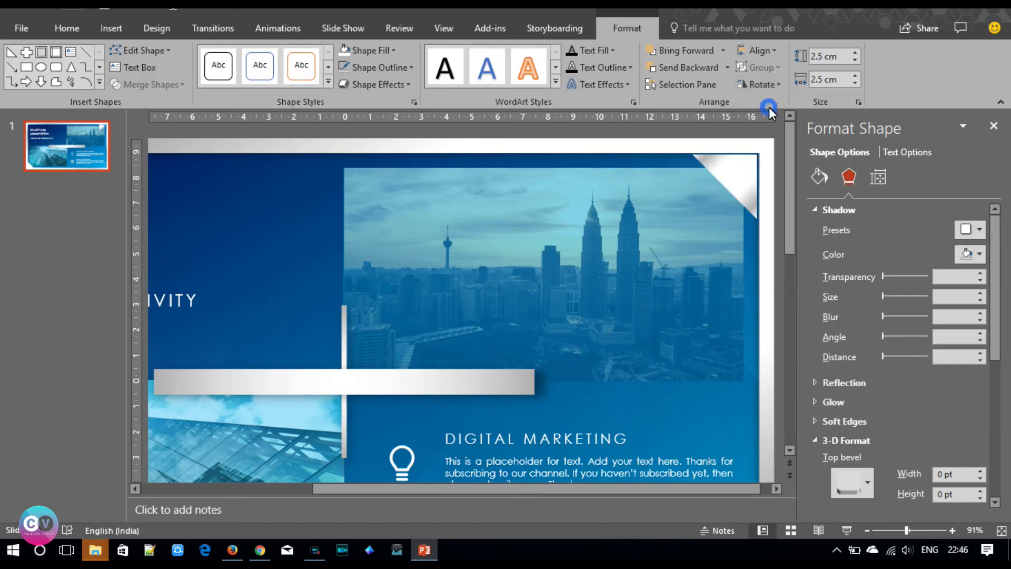
pyautogui.click(736, 185)
pyautogui.click(754, 194)
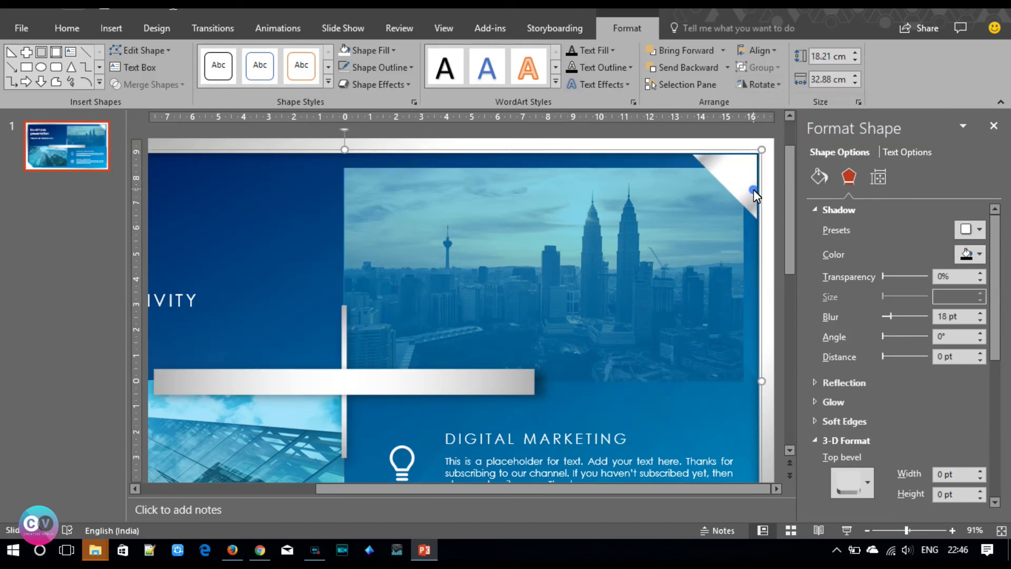
pyautogui.click(681, 85)
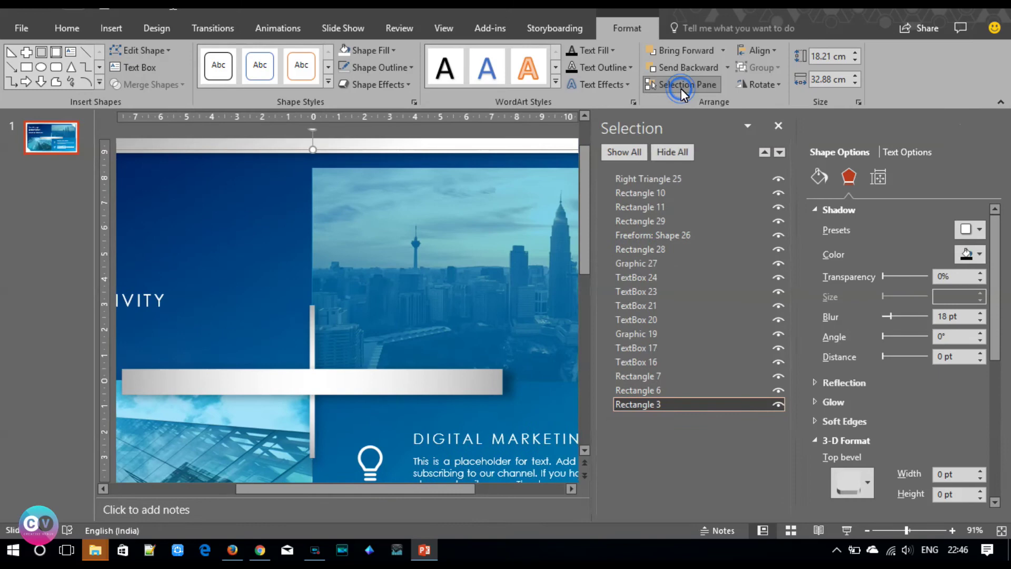
# - Nudge the white corner triangle up and right into the frame's corner
pyautogui.moveTo(450, 487); pyautogui.dragTo(616, 508)
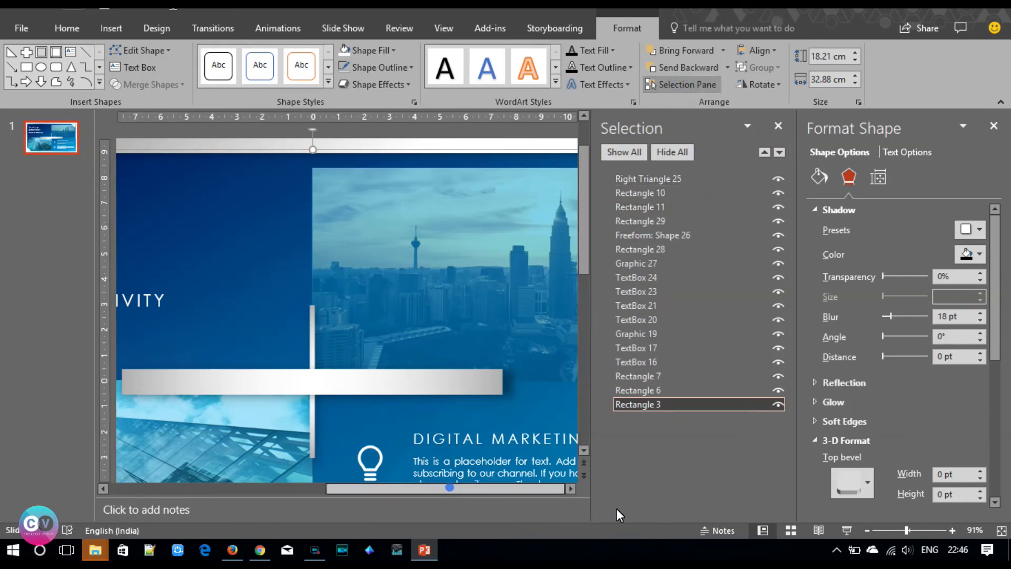
pyautogui.click(623, 179)
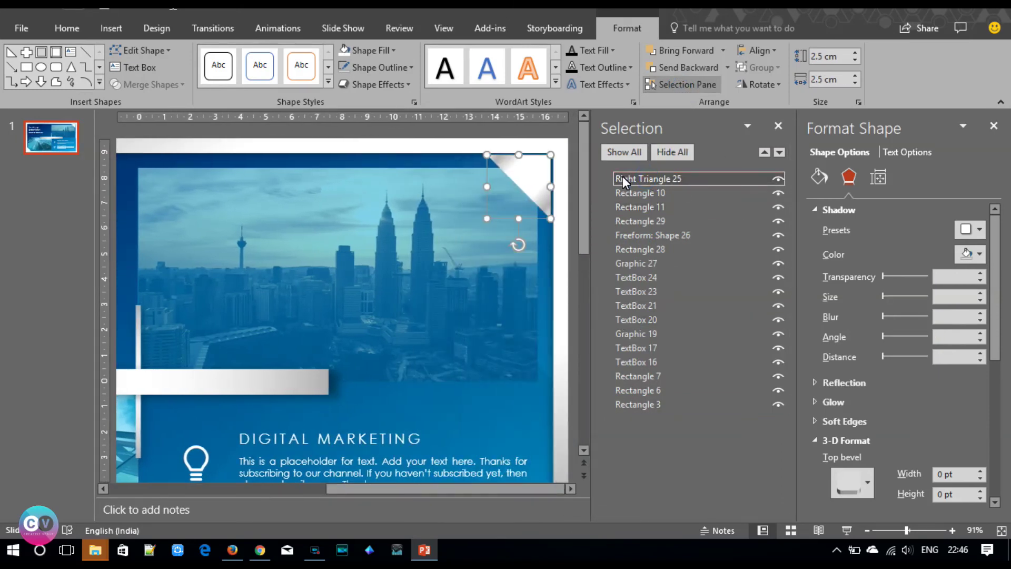
pyautogui.hotkey('ctrl', 'Up')
pyautogui.hotkey('ctrl', 'Right')
pyautogui.hotkey('ctrl', 'Up')
pyautogui.hotkey('ctrl', 'Right')
pyautogui.hotkey('ctrl', 'Right')
pyautogui.hotkey('ctrl', 'Right')
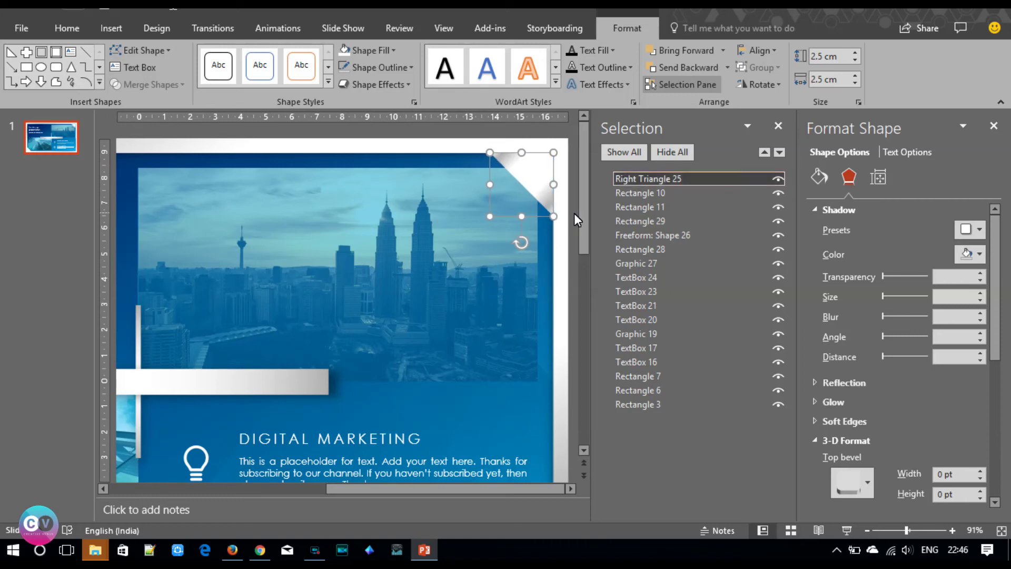
# - Try selecting the corner triangle together with Rectangles 3, 6 and 7
pyautogui.click(574, 214)
pyautogui.click(551, 194)
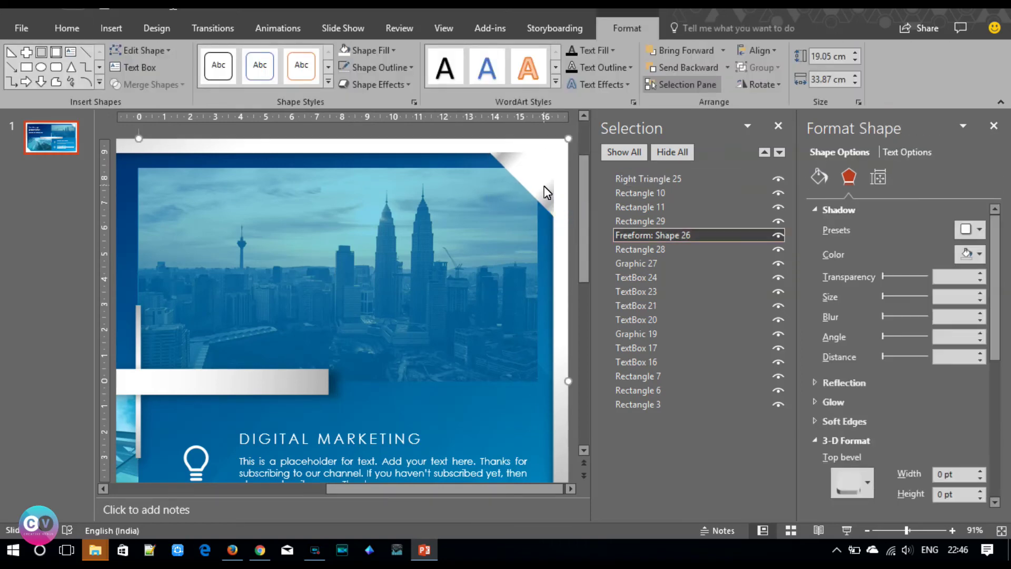
pyautogui.keyDown('shift'); pyautogui.click(544, 185); pyautogui.keyUp('shift')
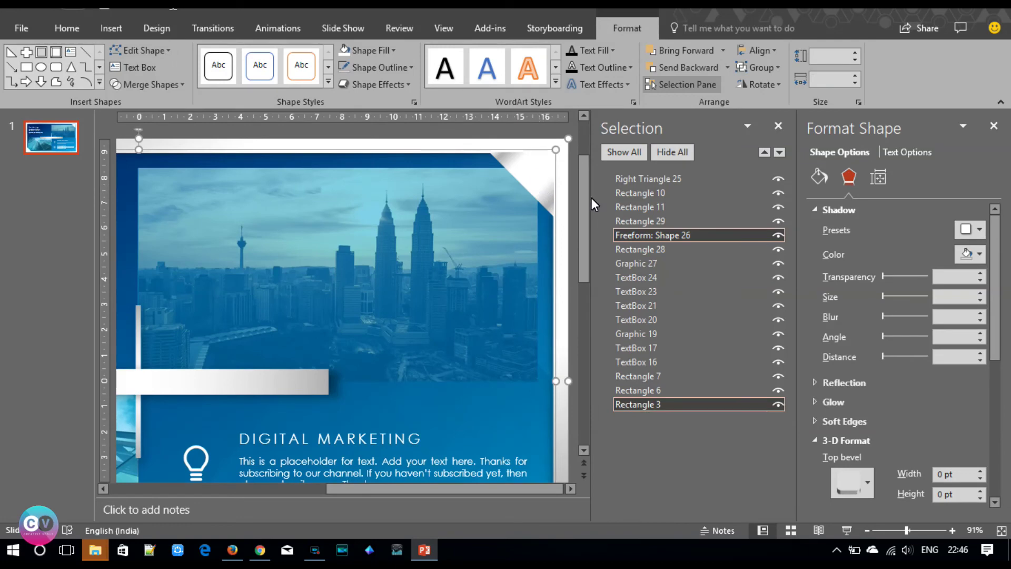
pyautogui.click(573, 364)
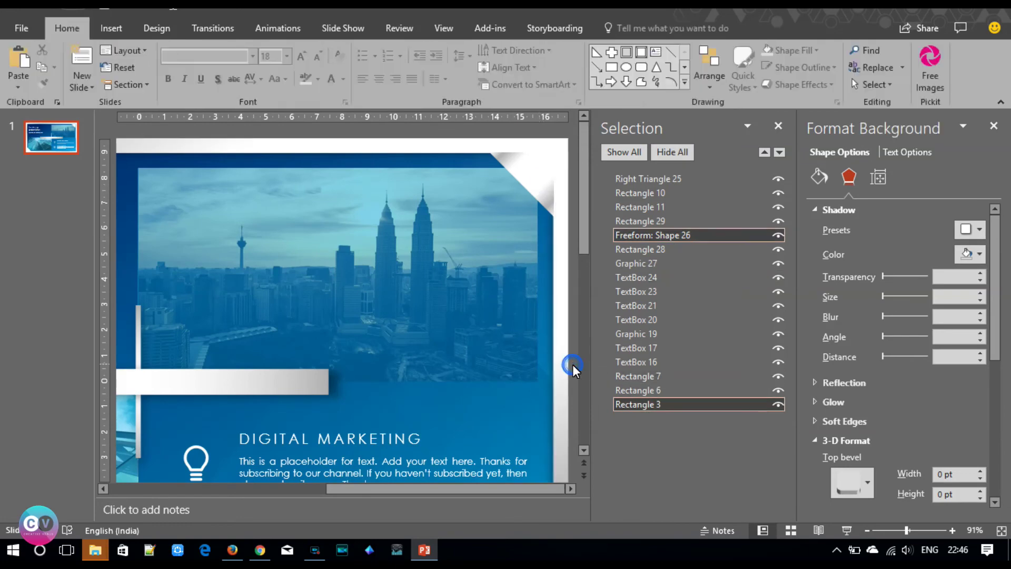
pyautogui.click(630, 181)
pyautogui.keyDown('shift'); pyautogui.click(640, 403); pyautogui.keyUp('shift')
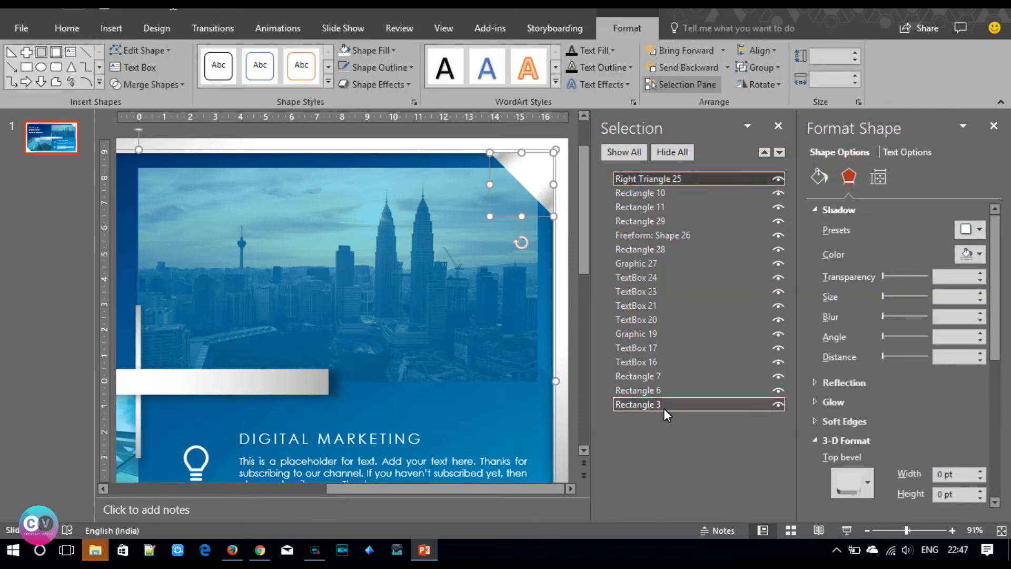
pyautogui.keyDown('ctrl'); pyautogui.click(658, 394); pyautogui.keyUp('ctrl')
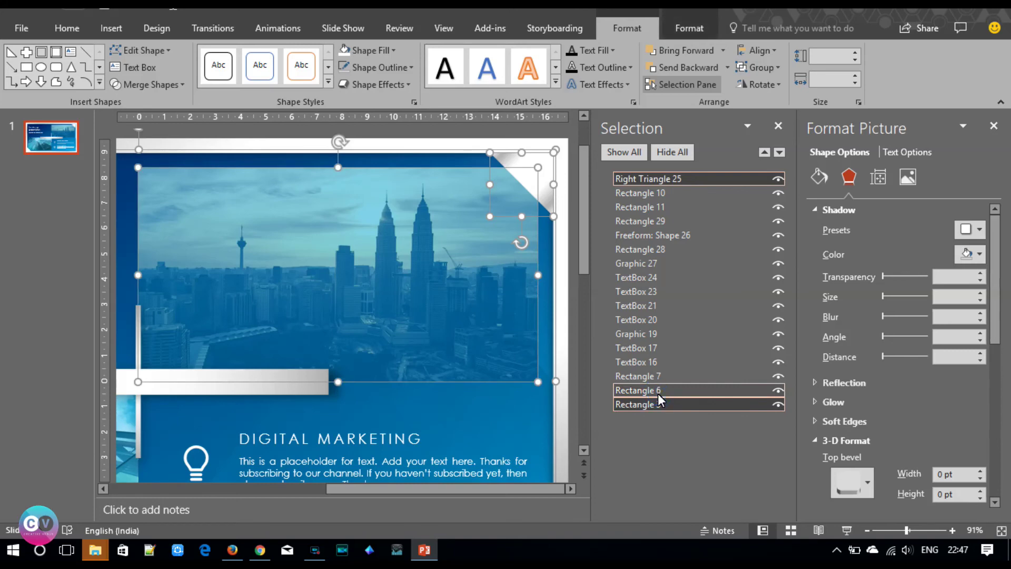
pyautogui.keyDown('ctrl'); pyautogui.click(659, 390); pyautogui.keyUp('ctrl')
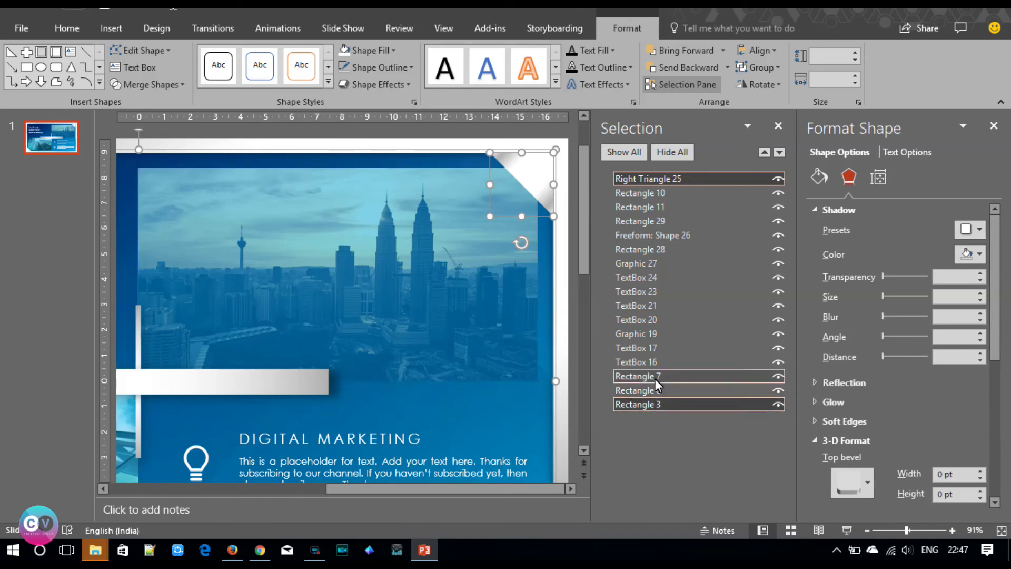
pyautogui.keyDown('ctrl'); pyautogui.click(656, 378); pyautogui.keyUp('ctrl')
pyautogui.keyDown('ctrl'); pyautogui.click(655, 378); pyautogui.keyUp('ctrl')
# - Combine the white frame and the corner triangle with Merge Shapes > Combine
pyautogui.click(564, 389)
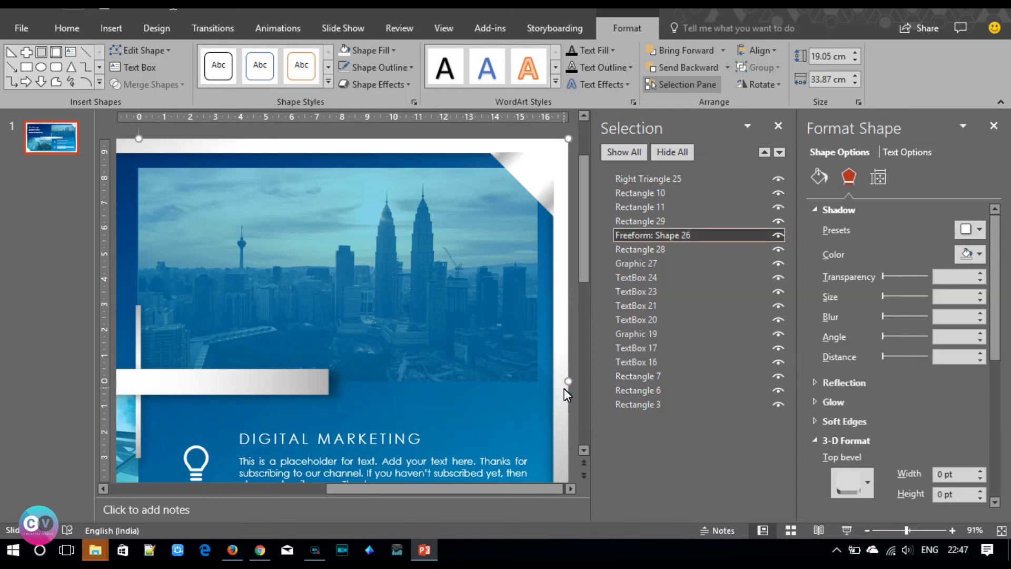
pyautogui.keyDown('ctrl'); pyautogui.click(661, 179); pyautogui.keyUp('ctrl')
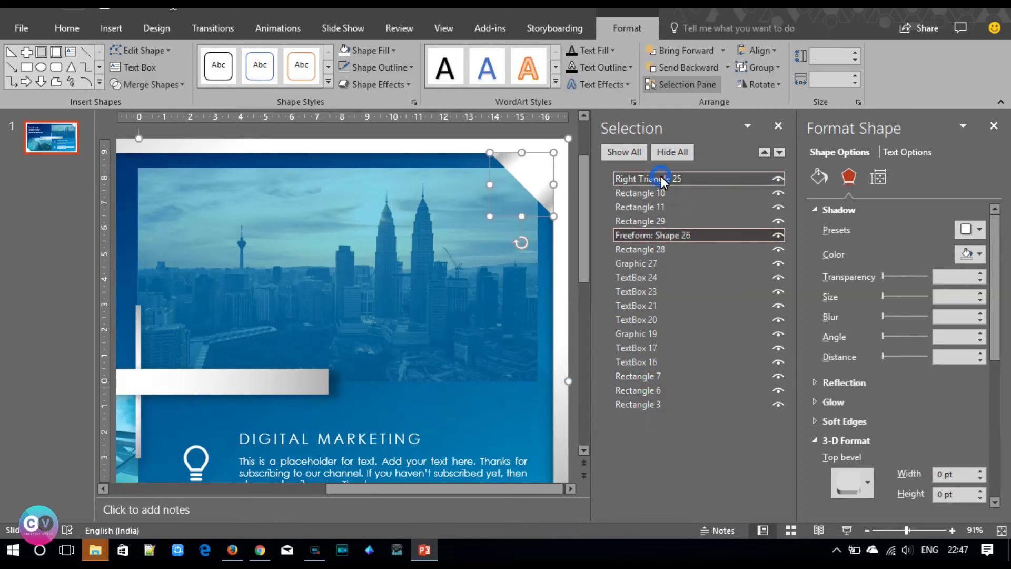
pyautogui.click(158, 85)
pyautogui.click(158, 119)
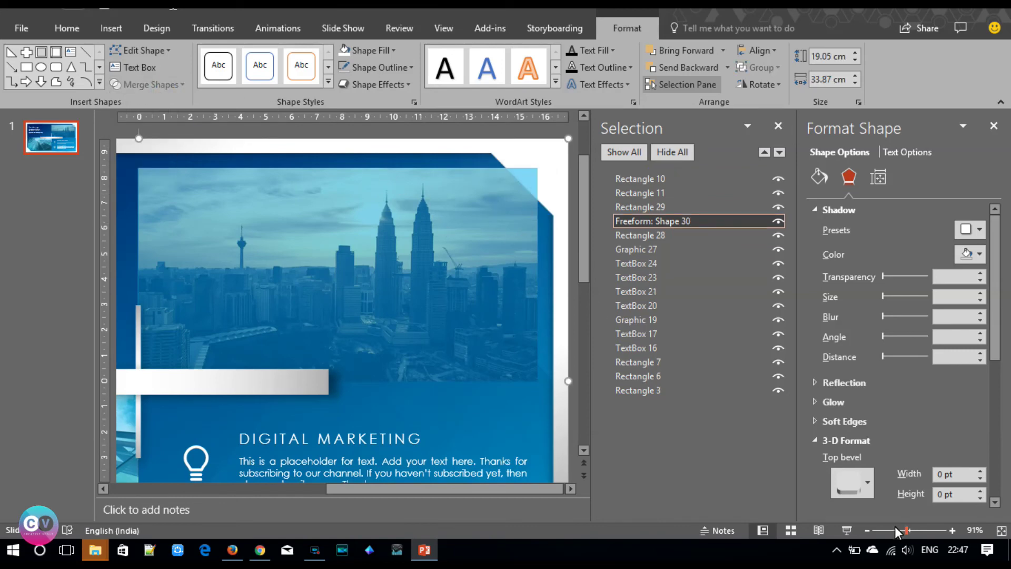
pyautogui.moveTo(898, 531); pyautogui.dragTo(889, 532)
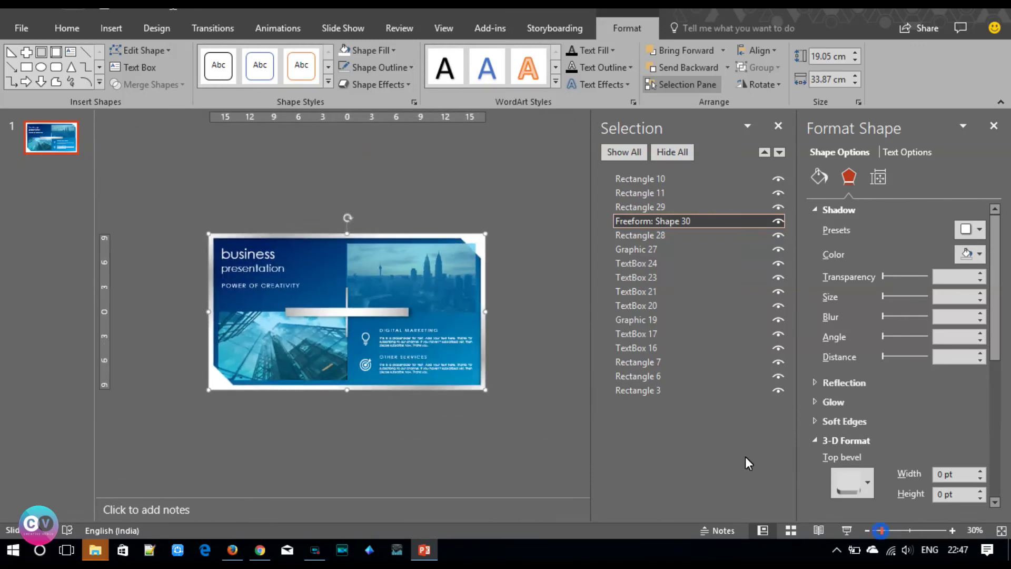
# - Close the Selection Pane and zoom the slide view to 50%
pyautogui.click(778, 125)
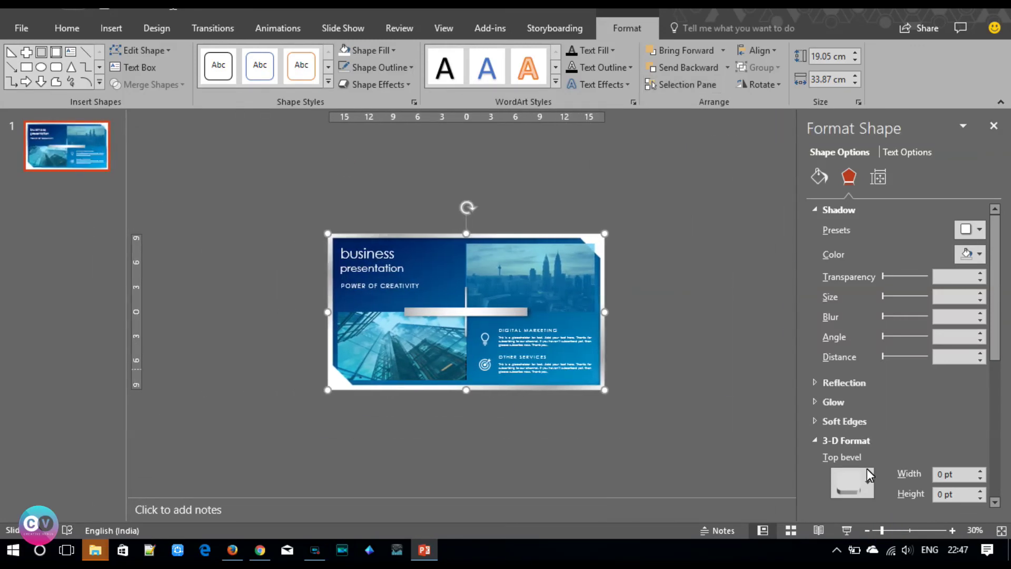
pyautogui.click(952, 529)
pyautogui.click(953, 529)
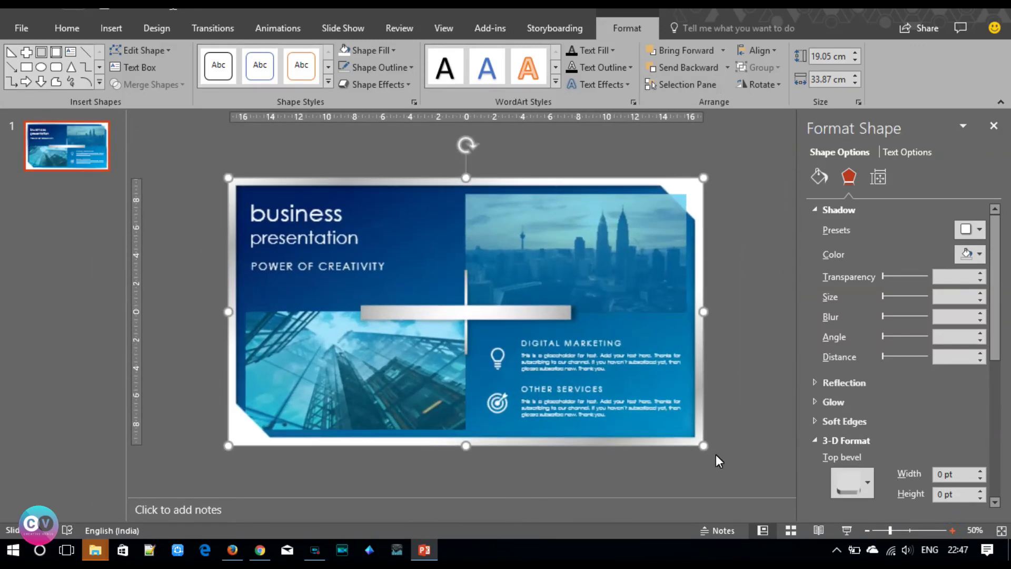
pyautogui.rightClick(649, 442)
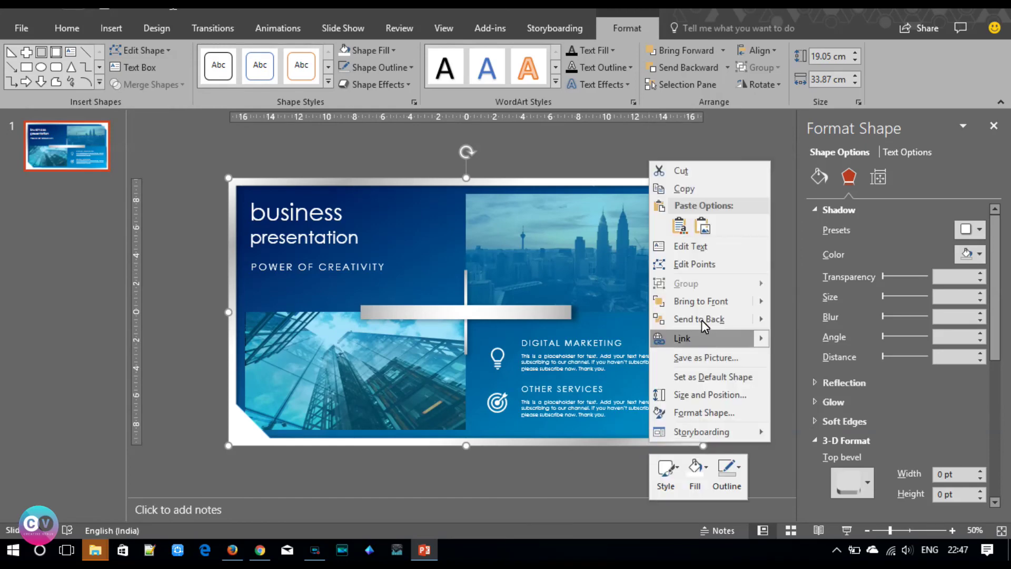
pyautogui.click(697, 301)
pyautogui.click(728, 337)
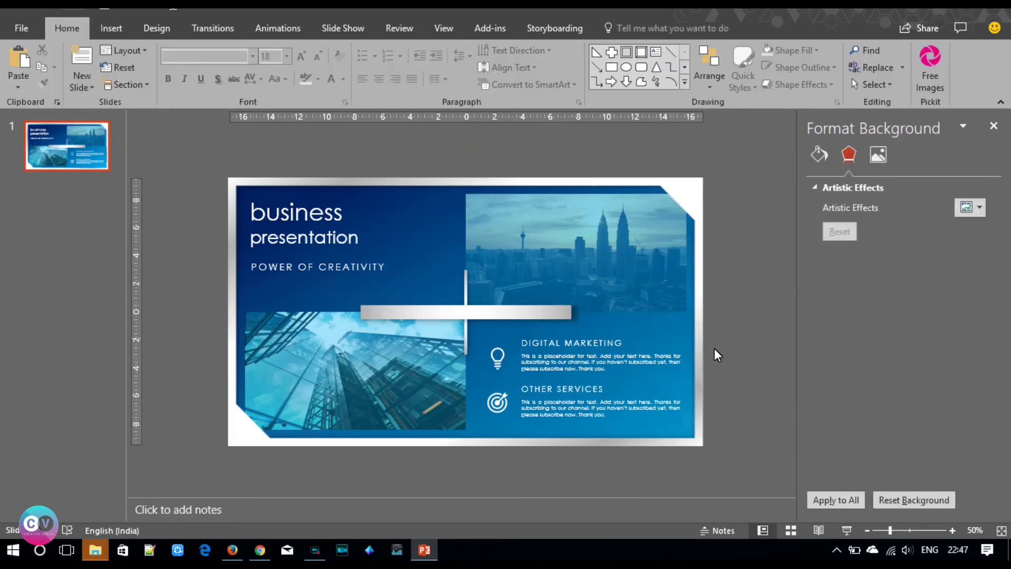
# - Change the white frame's gradient angle from 45° to 90°
pyautogui.click(699, 359)
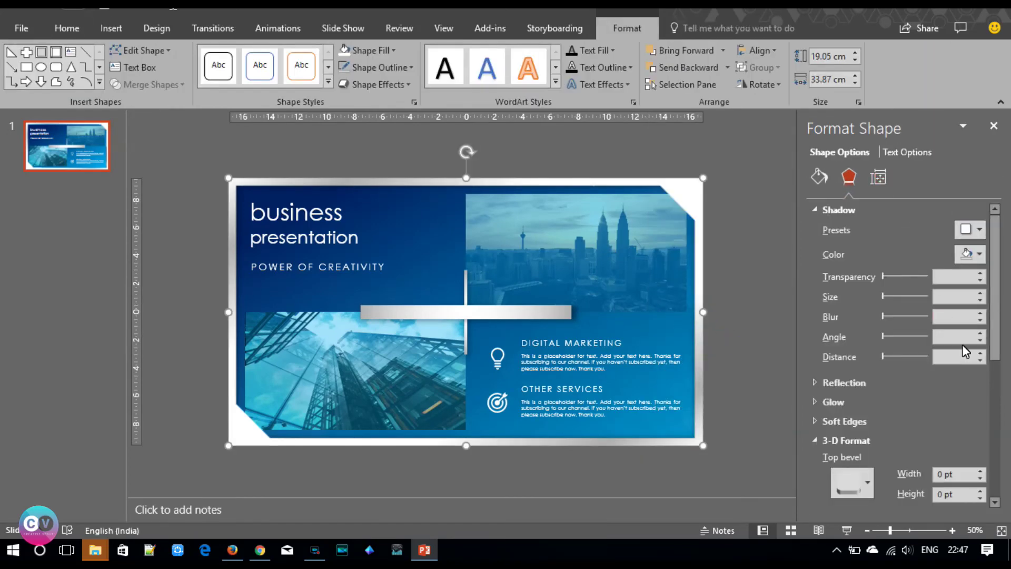
pyautogui.click(819, 178)
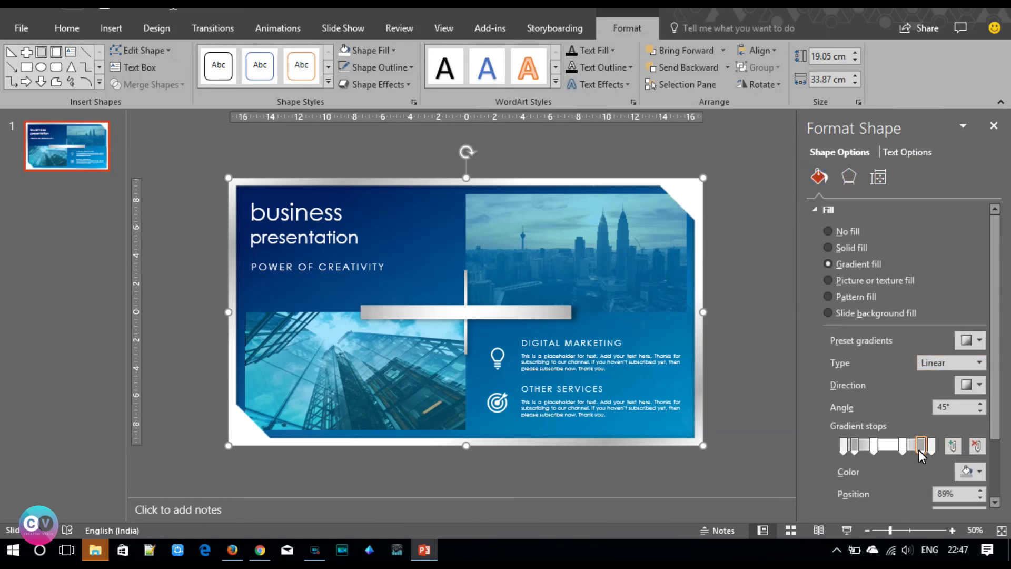
pyautogui.click(971, 384)
pyautogui.click(896, 406)
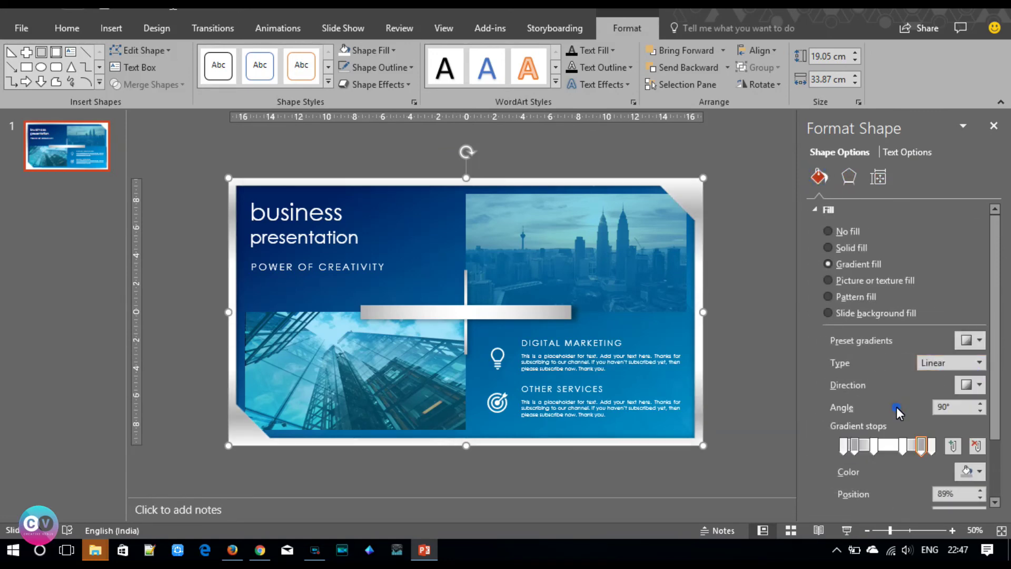
pyautogui.click(770, 390)
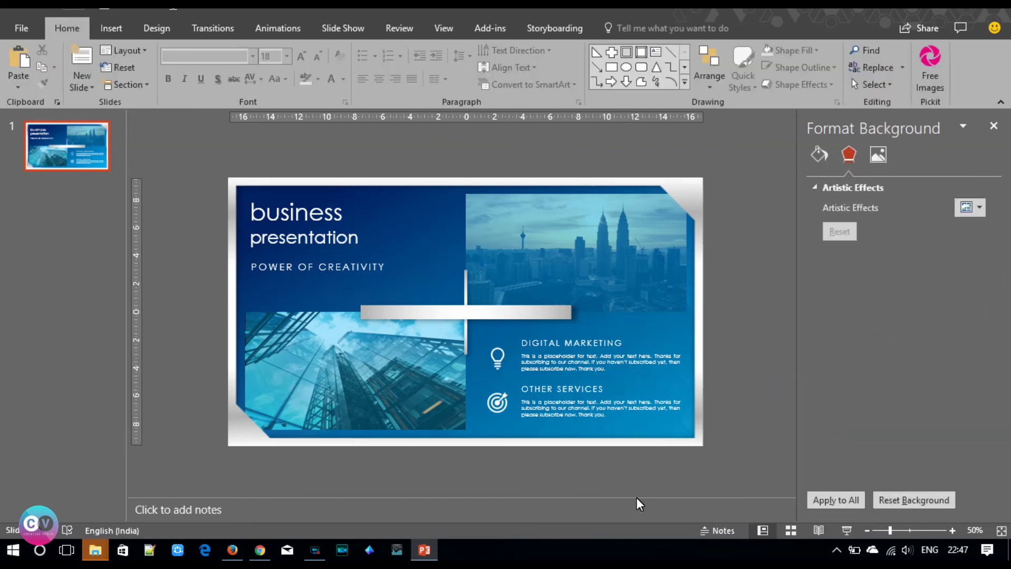
# - Open the Selection Pane and step through the shapes to select Rectangle 11, the vertical bar
pyautogui.click(465, 343)
pyautogui.click(465, 285)
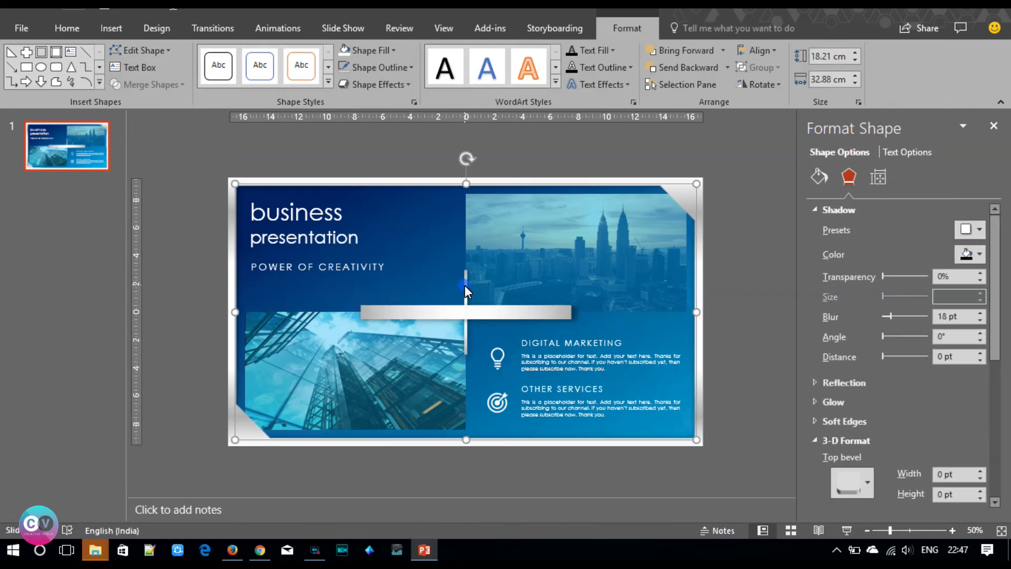
pyautogui.click(466, 283)
pyautogui.click(459, 287)
pyautogui.click(703, 80)
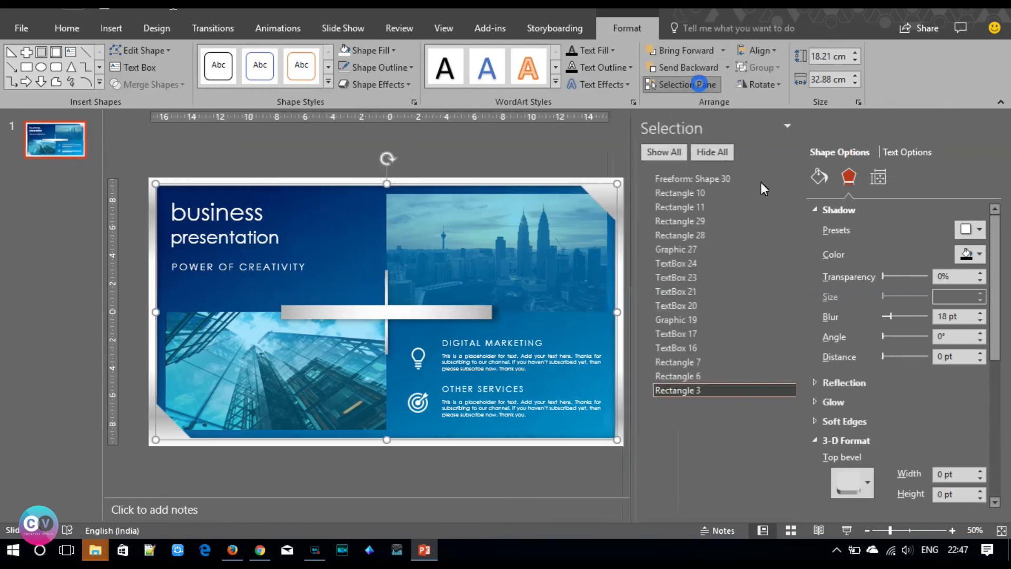
pyautogui.click(642, 363)
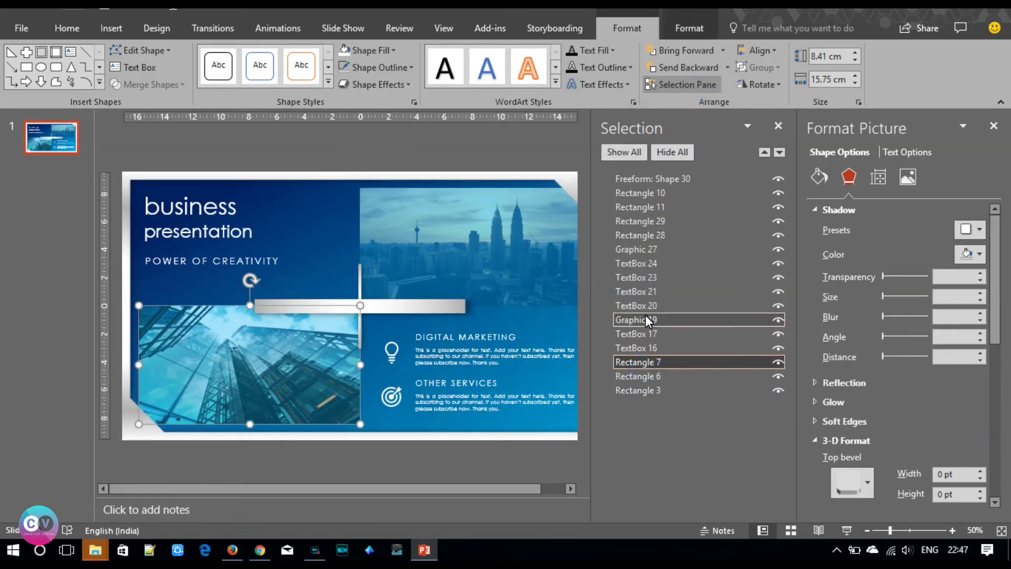
pyautogui.click(651, 239)
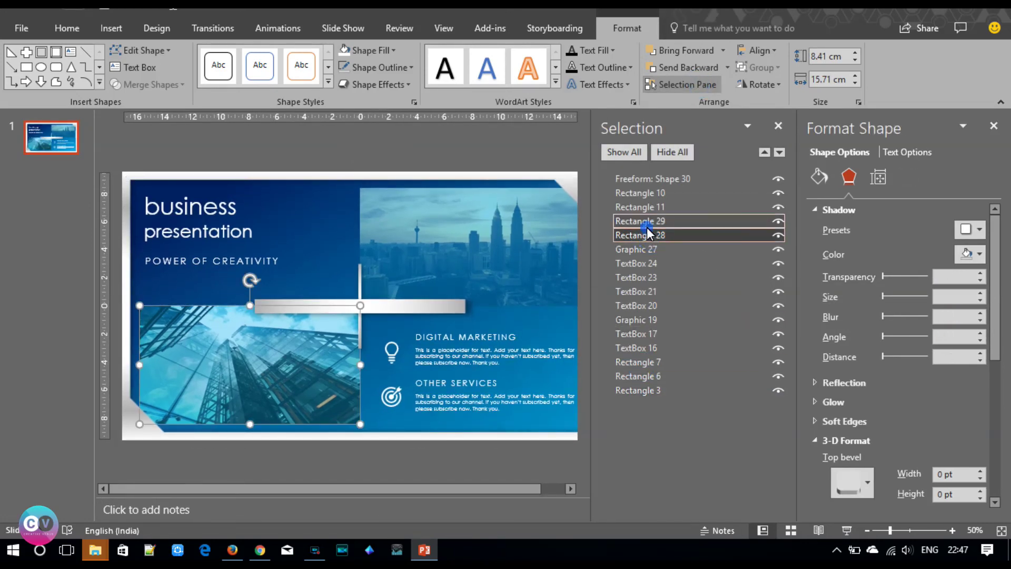
pyautogui.click(645, 222)
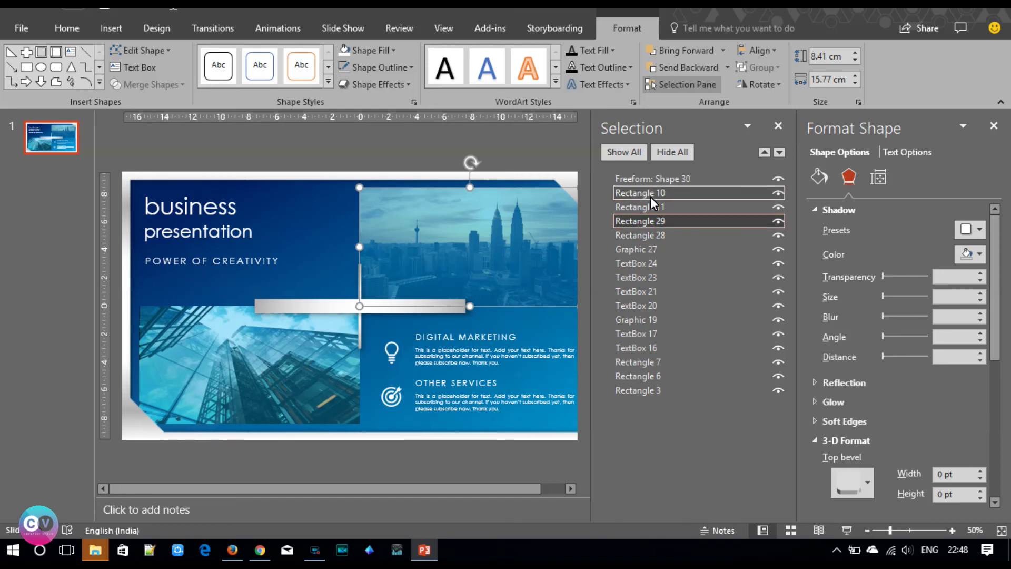
pyautogui.click(643, 209)
pyautogui.keyDown('ctrl'); pyautogui.click(643, 192); pyautogui.keyUp('ctrl')
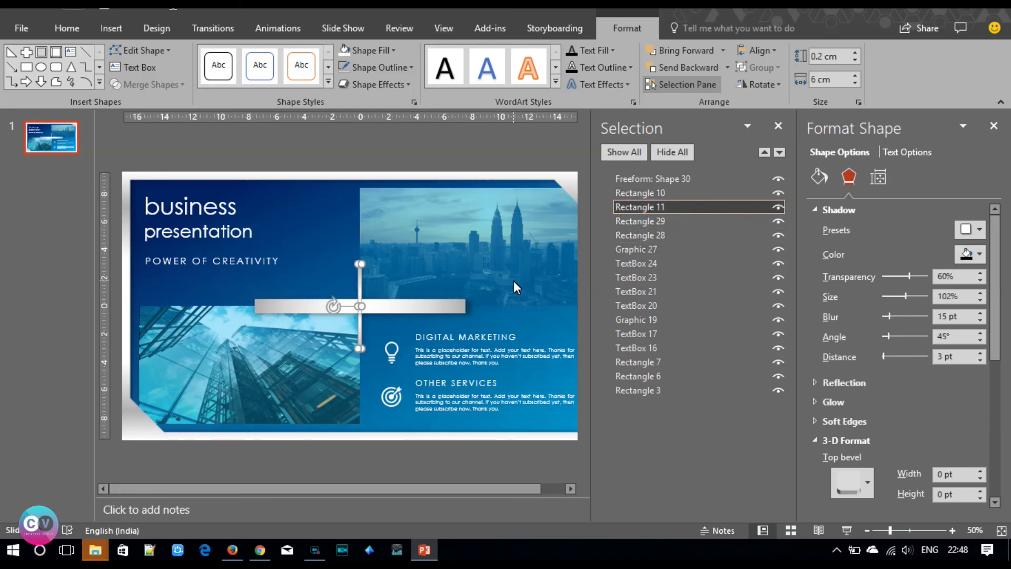
# - Keep the vertical bar 0.2 cm wide and lengthen it to 11.4 cm
pyautogui.click(856, 52)
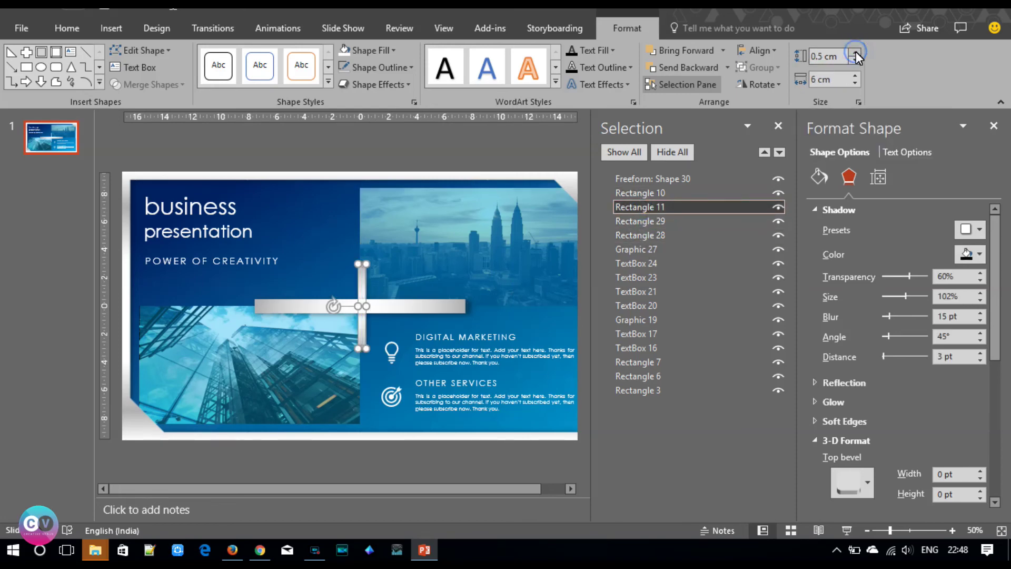
pyautogui.click(855, 55)
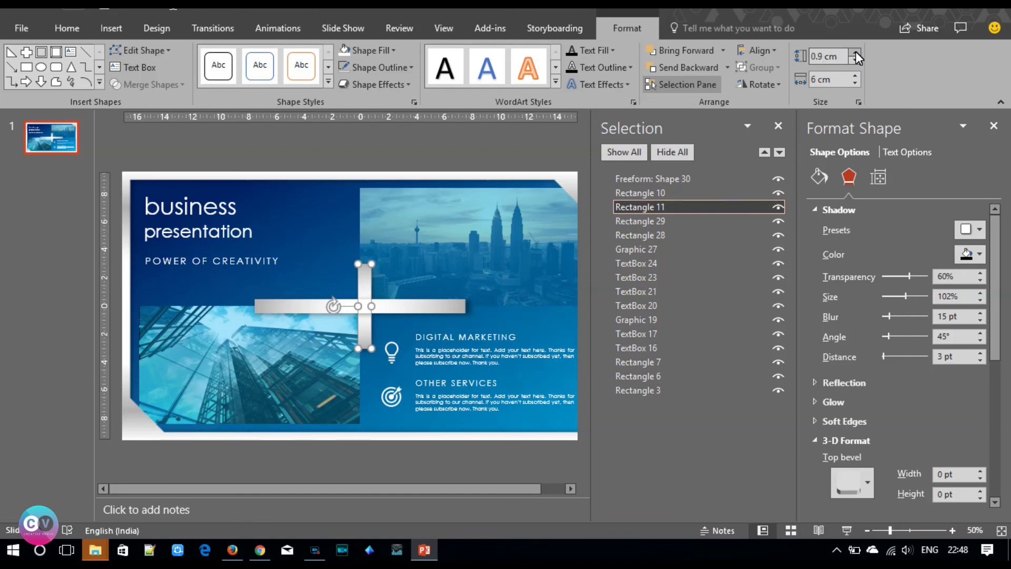
pyautogui.click(856, 54)
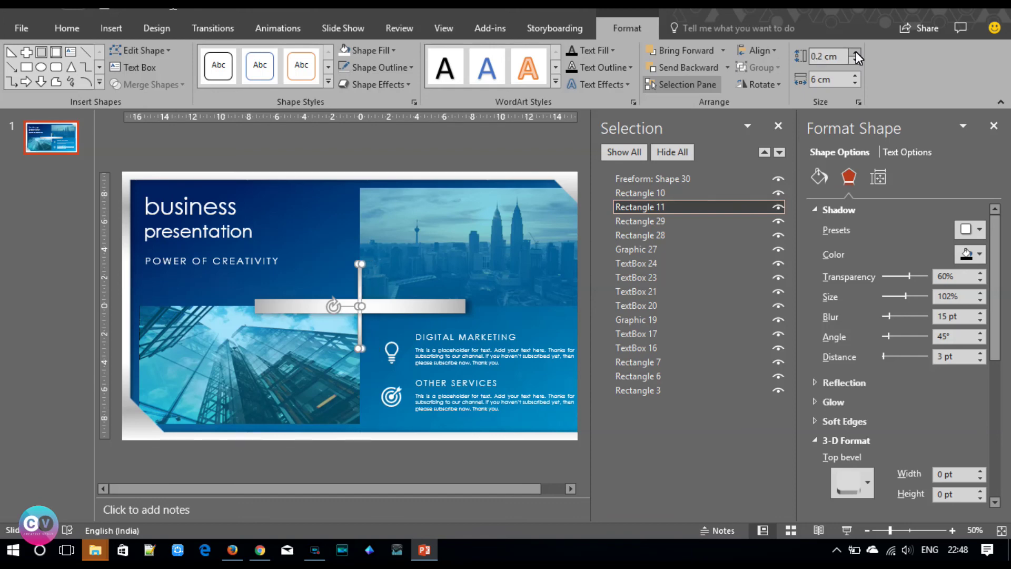
pyautogui.click(855, 74)
pyautogui.moveTo(855, 76); pyautogui.dragTo(854, 75)
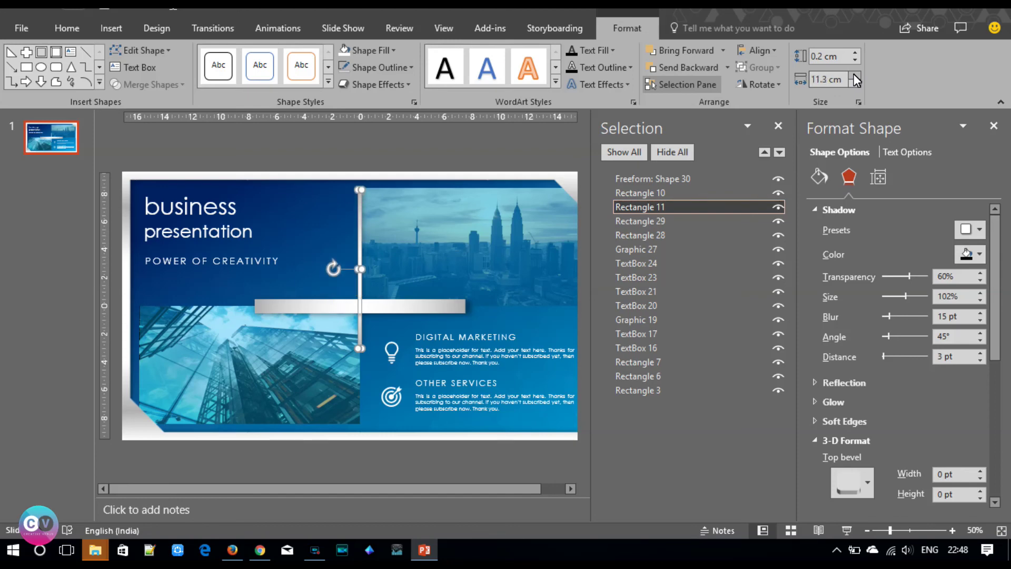
# - Centre the vertical bar on the horizontal bar and close the Selection Pane
pyautogui.click(767, 49)
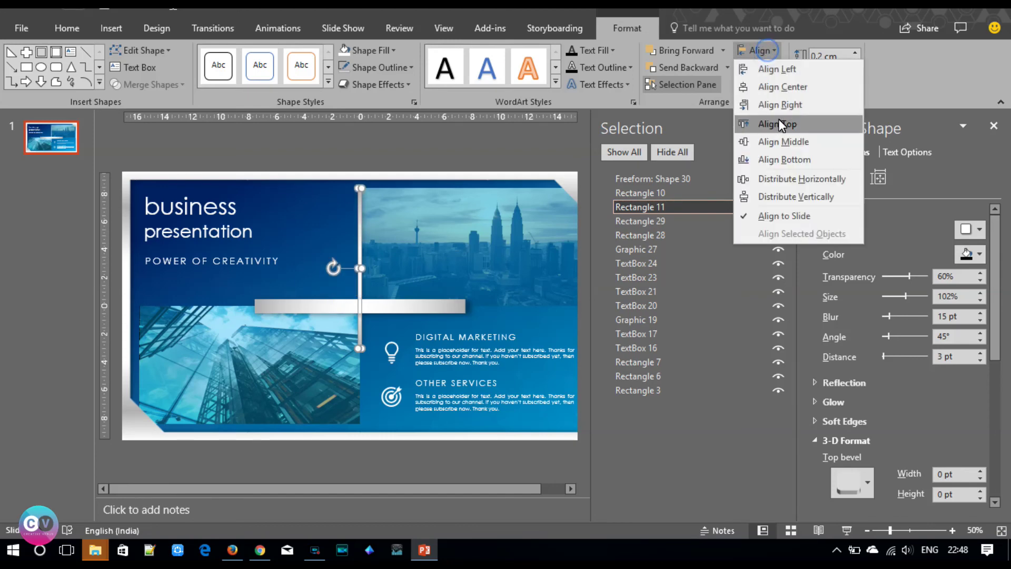
pyautogui.click(776, 90)
pyautogui.click(772, 48)
pyautogui.click(772, 136)
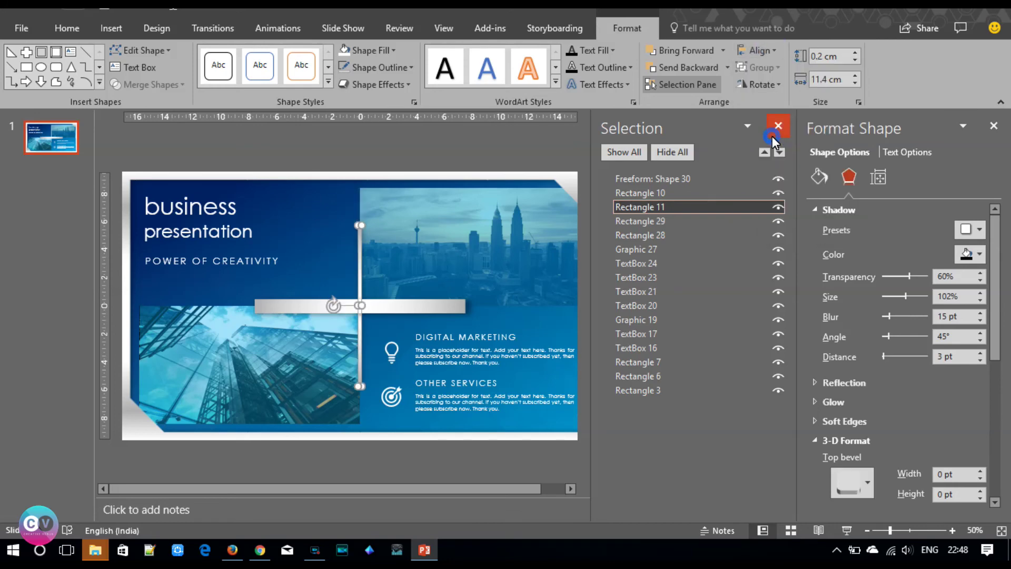
pyautogui.click(487, 479)
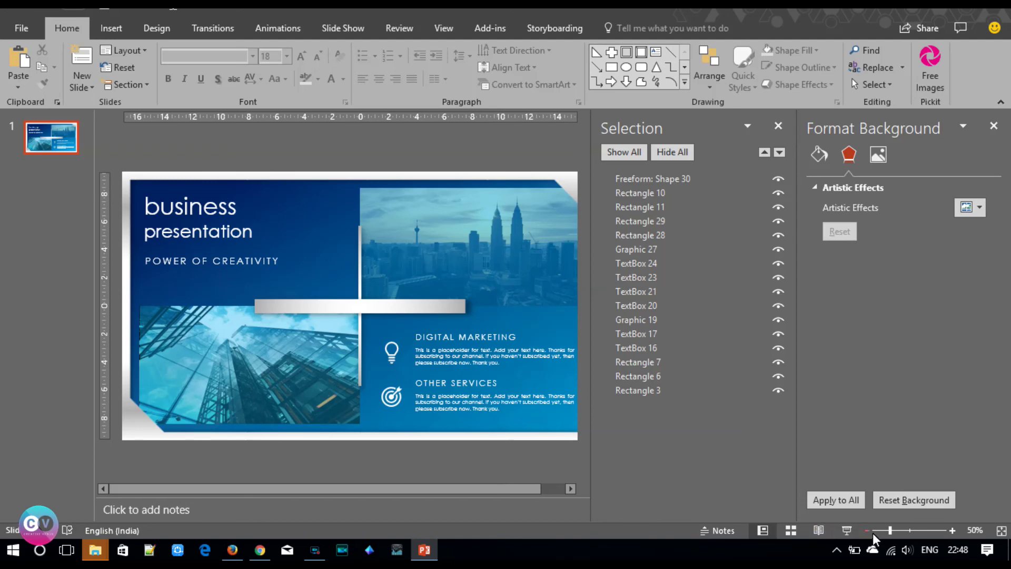
pyautogui.click(779, 126)
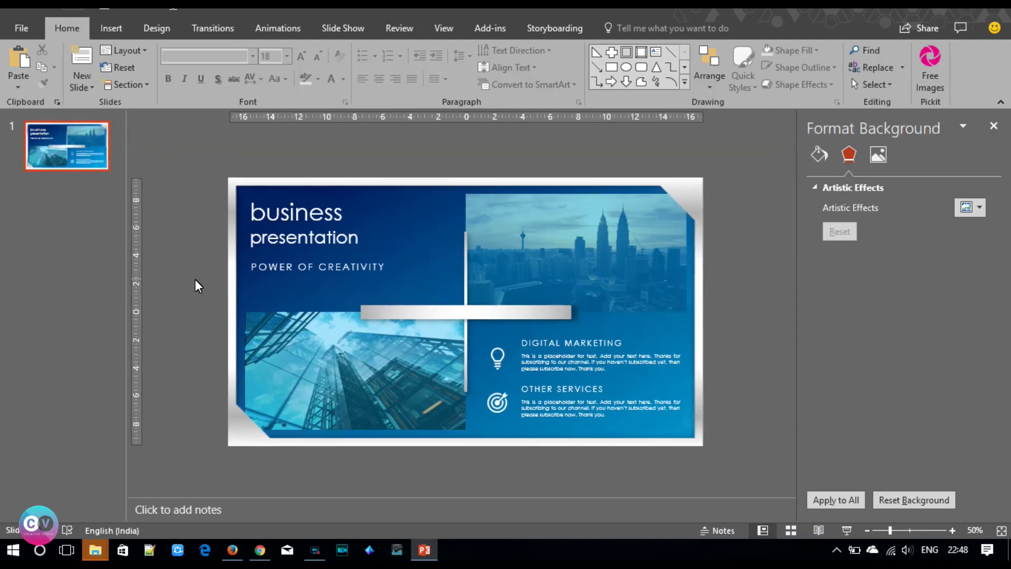
# - Drag the large frame's gradient stops to widen the dark-blue area
pyautogui.click(268, 338)
pyautogui.click(247, 376)
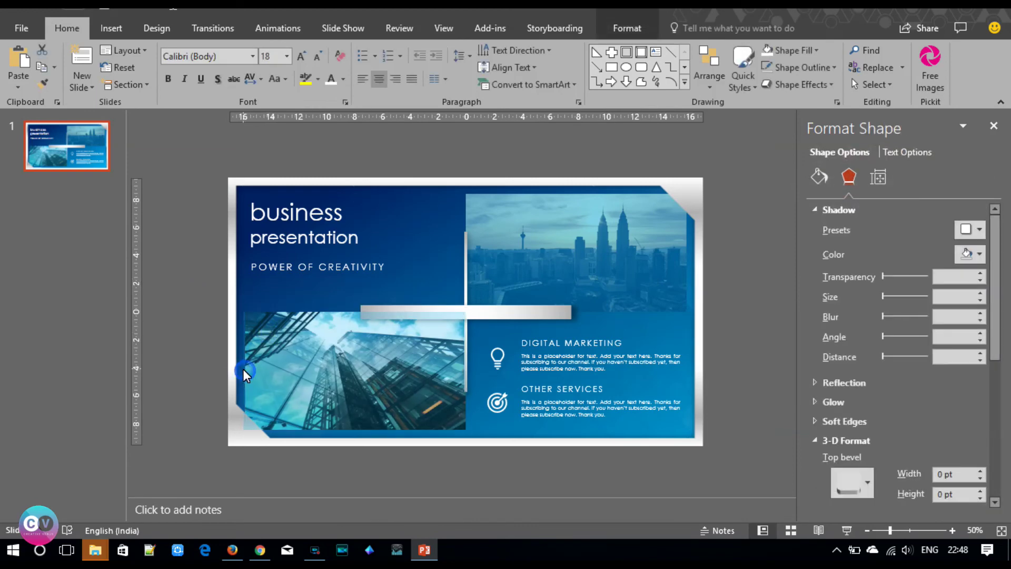
pyautogui.click(191, 391)
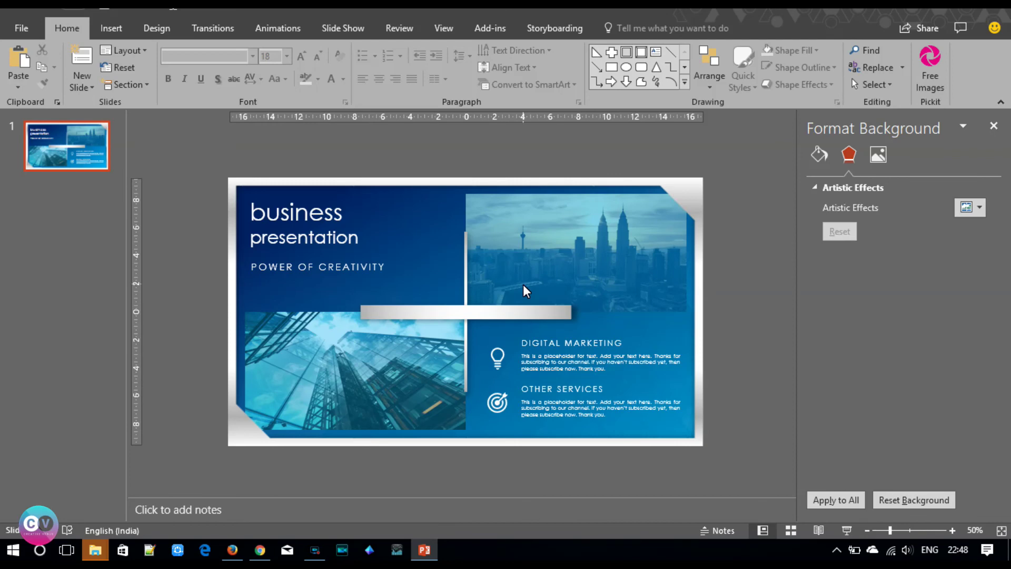
pyautogui.click(433, 298)
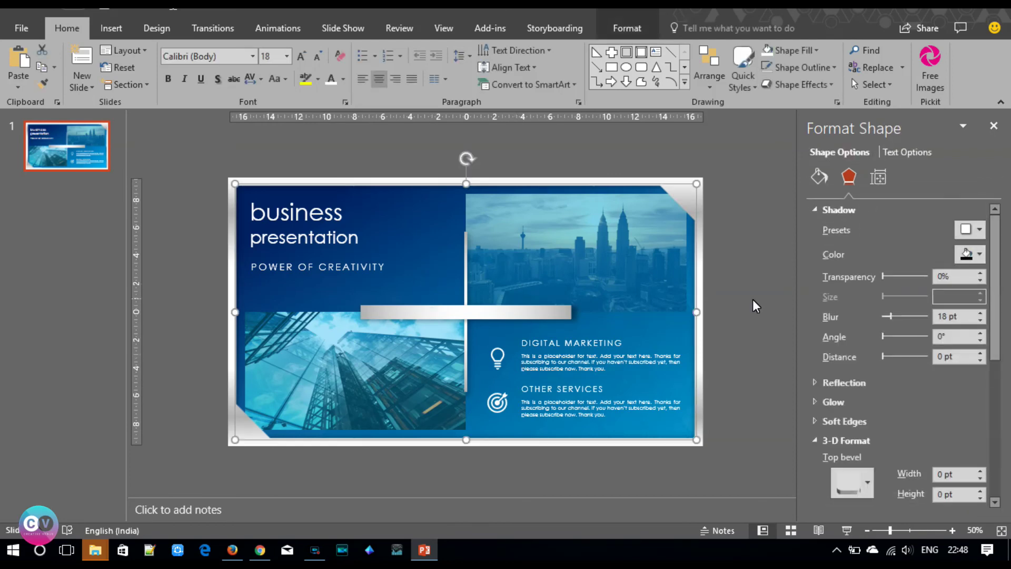
pyautogui.click(819, 177)
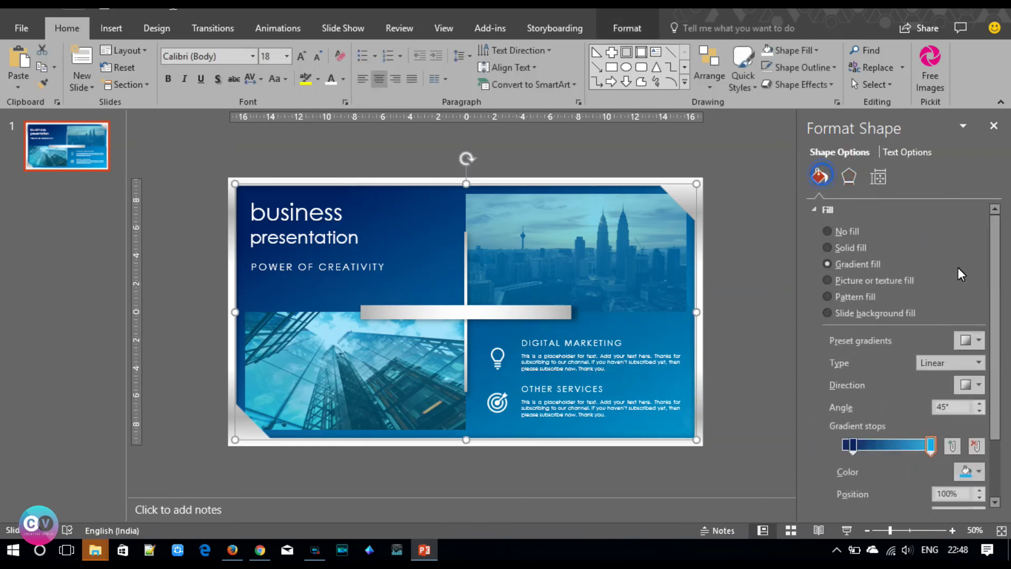
pyautogui.moveTo(860, 444); pyautogui.dragTo(867, 451)
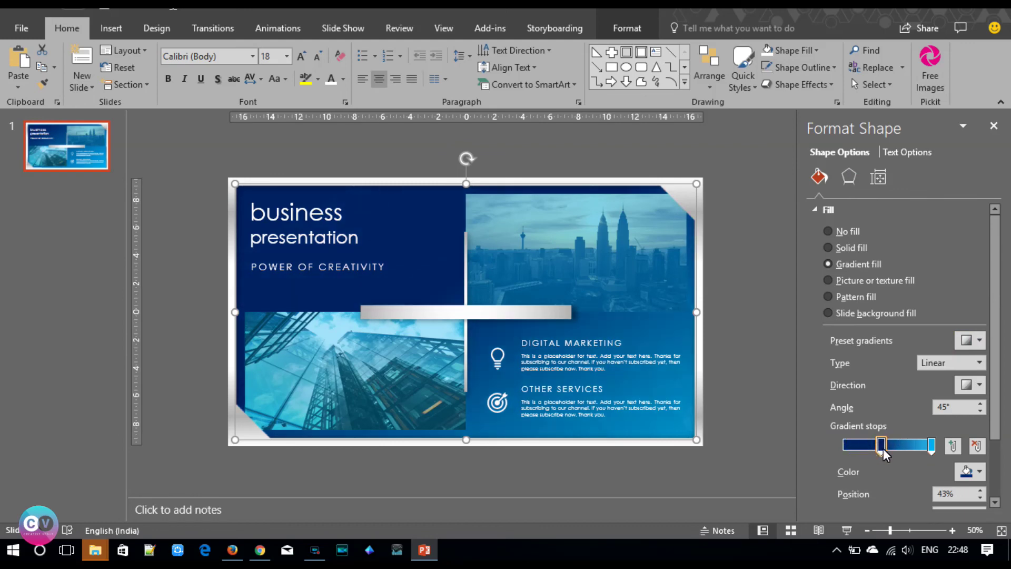
pyautogui.moveTo(867, 453)
pyautogui.mouseDown()
pyautogui.moveTo(880, 460)
pyautogui.moveTo(907, 447)
pyautogui.mouseUp()
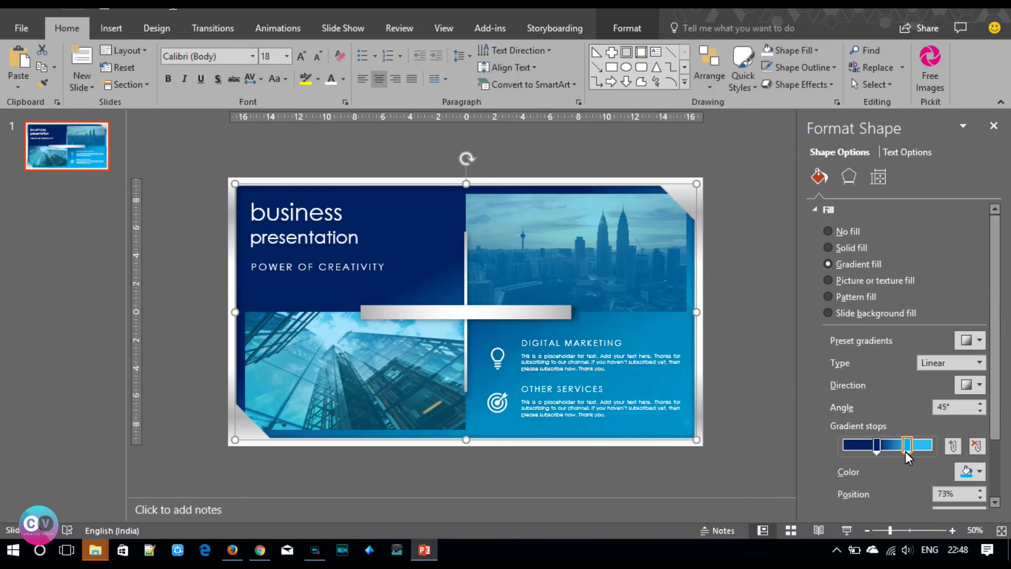
pyautogui.moveTo(877, 446)
pyautogui.mouseDown()
pyautogui.moveTo(889, 447)
pyautogui.moveTo(857, 453)
pyautogui.mouseUp()
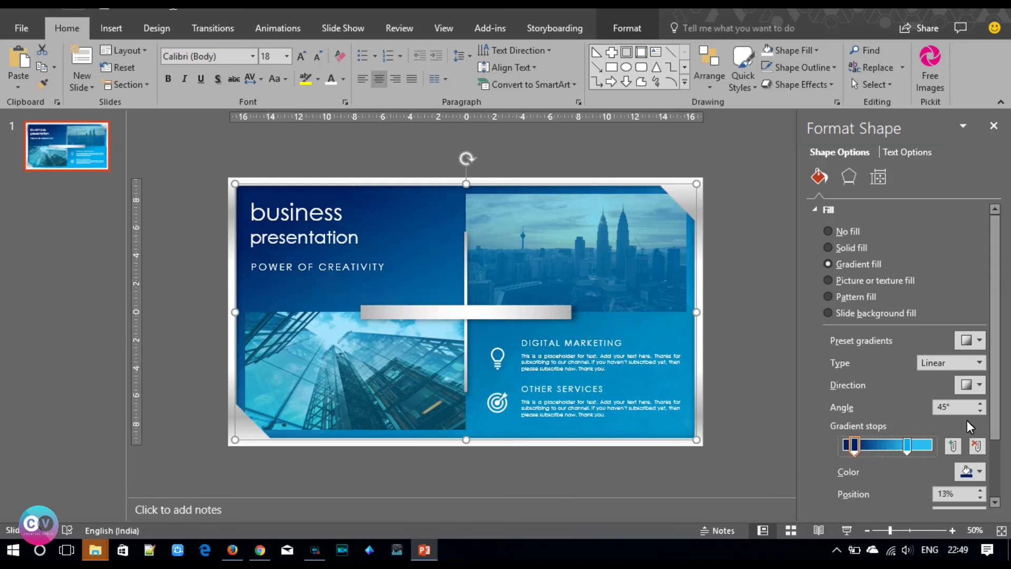
# - Make the frame's dark gradient stop 61% transparent
pyautogui.scroll(-2, 974, 437)
pyautogui.moveTo(898, 472); pyautogui.dragTo(916, 472)
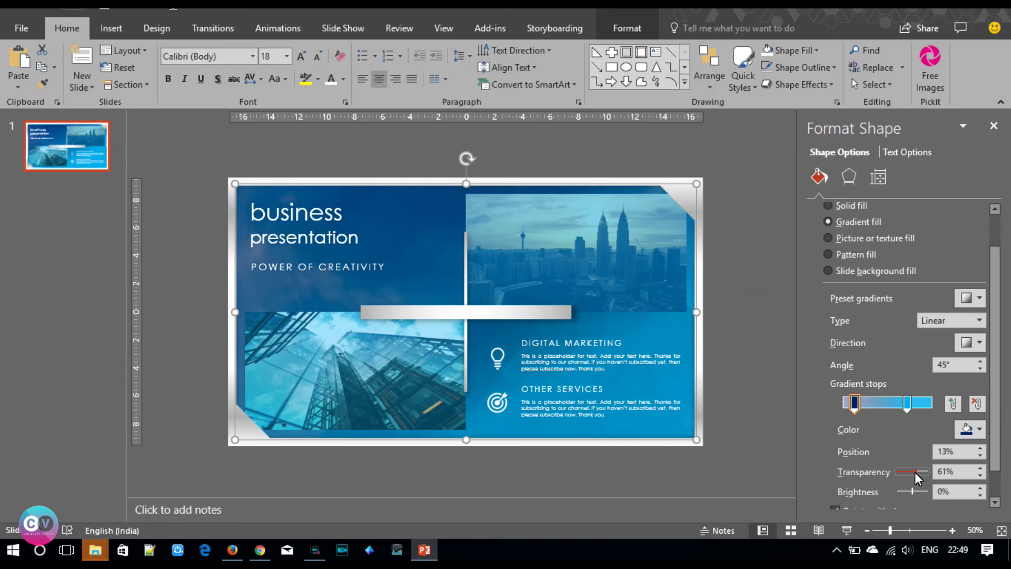
pyautogui.click(730, 419)
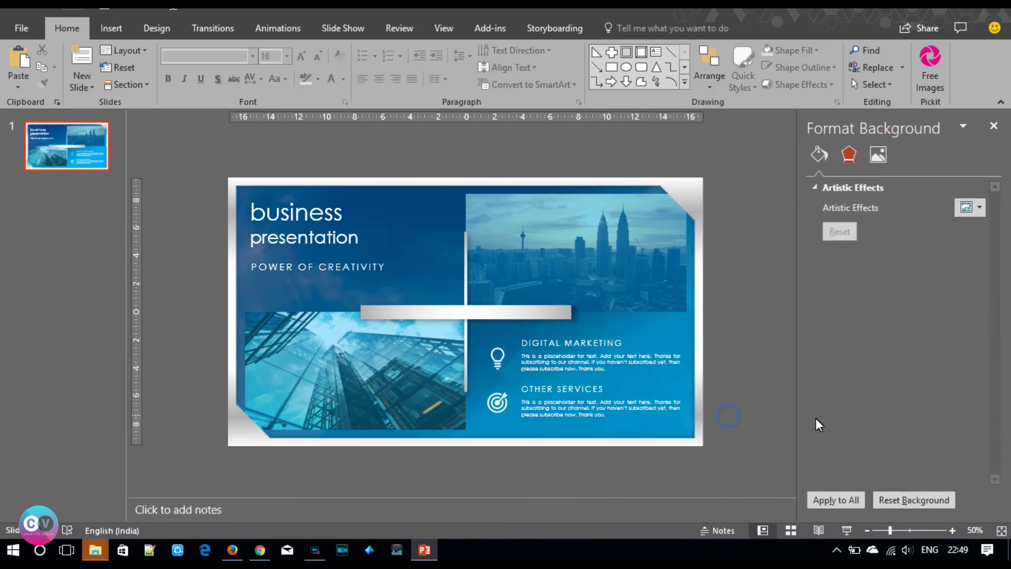
pyautogui.click(693, 334)
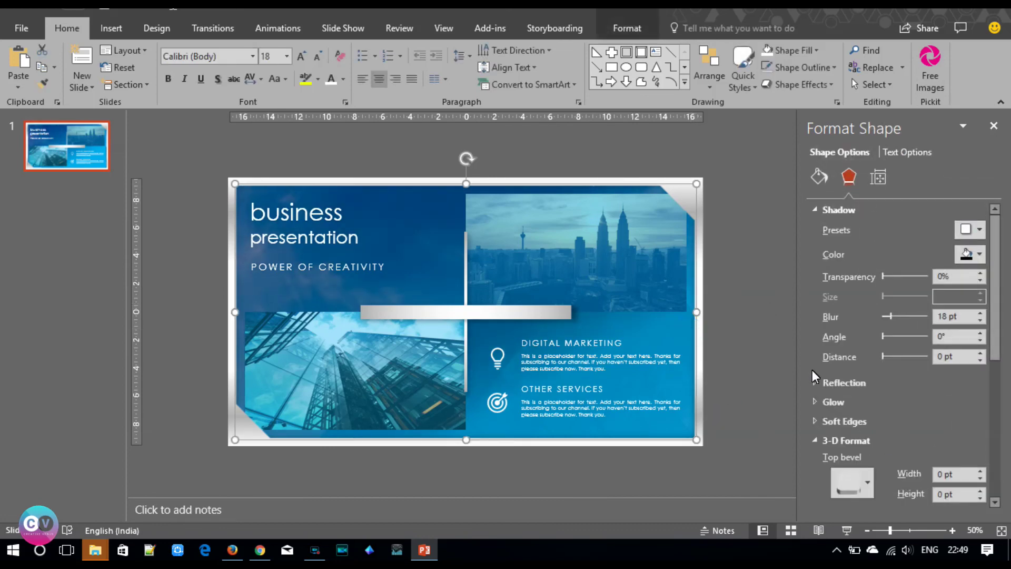
pyautogui.click(744, 384)
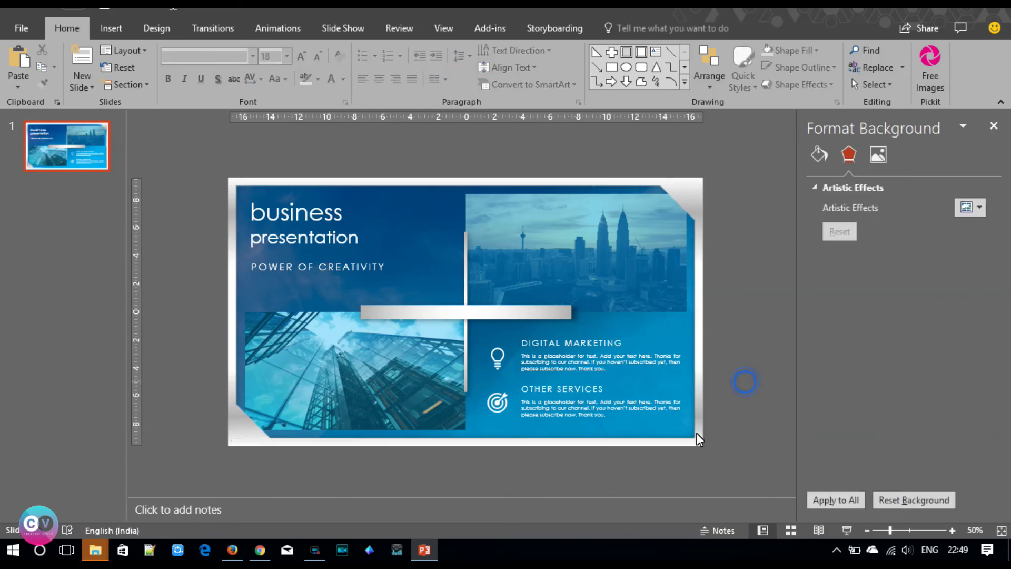
# - Type CREATIVE VENUS on the silver bar and set it in Century Gothic
pyautogui.click(899, 530)
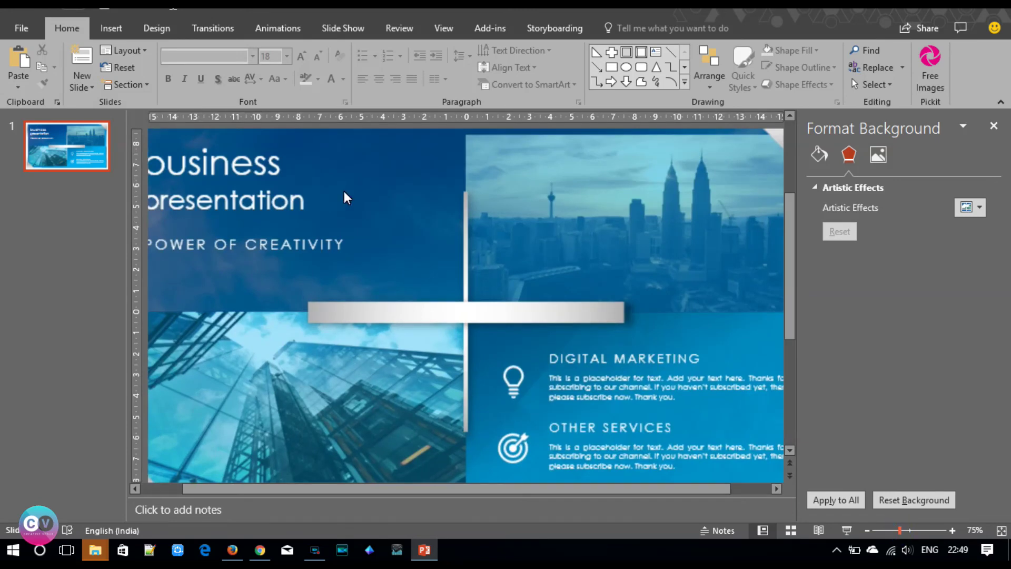
pyautogui.rightClick(394, 322)
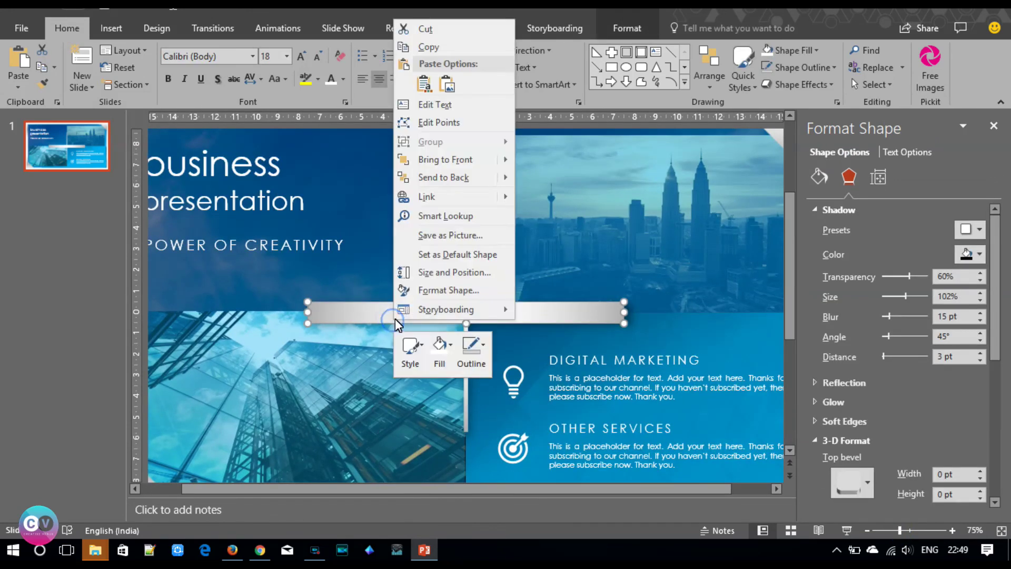
pyautogui.click(435, 108)
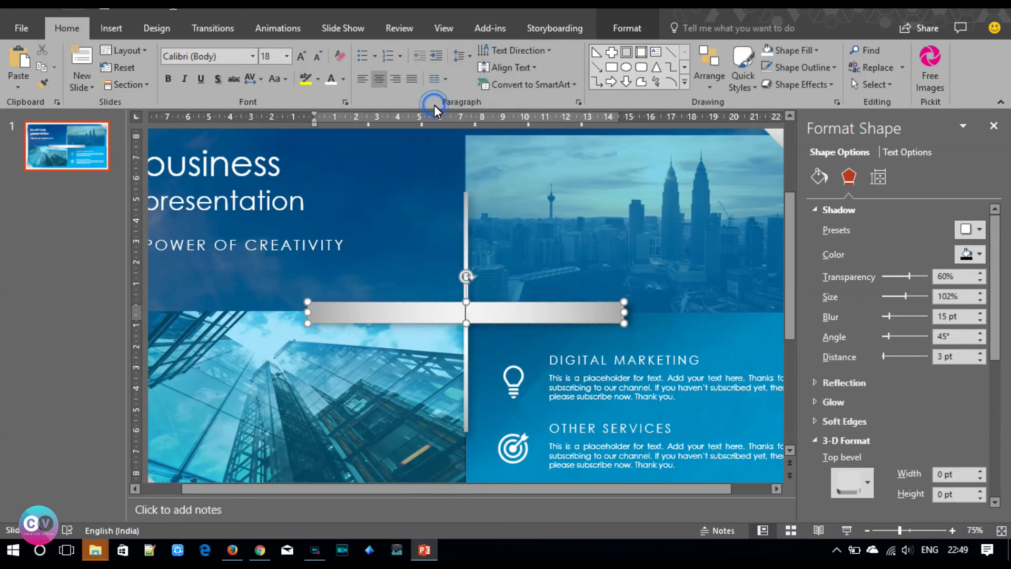
pyautogui.write('CREATIVE VENUS')
pyautogui.hotkey('ctrl', 'a')
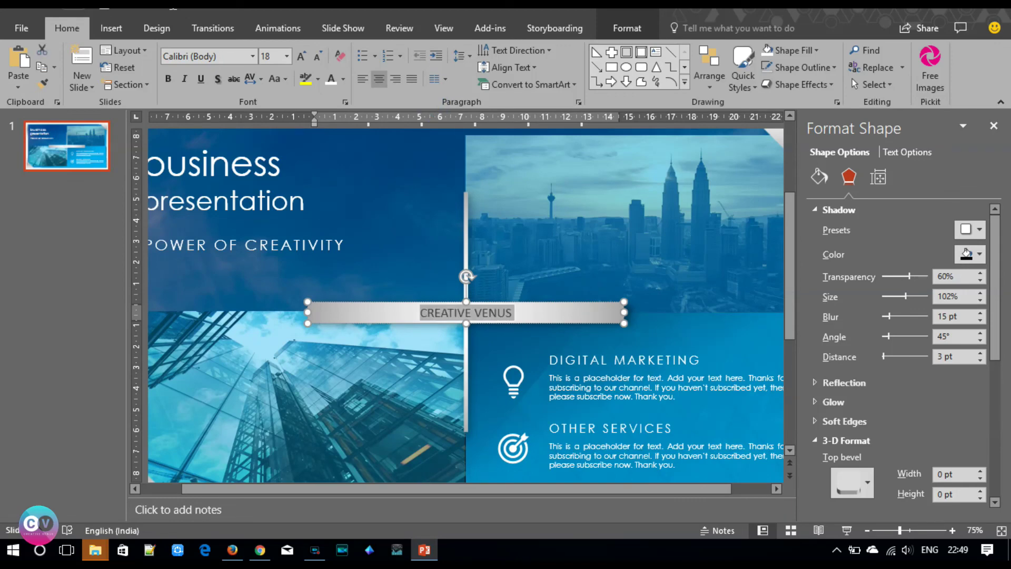
pyautogui.click(218, 56)
pyautogui.write('Century Gothic')
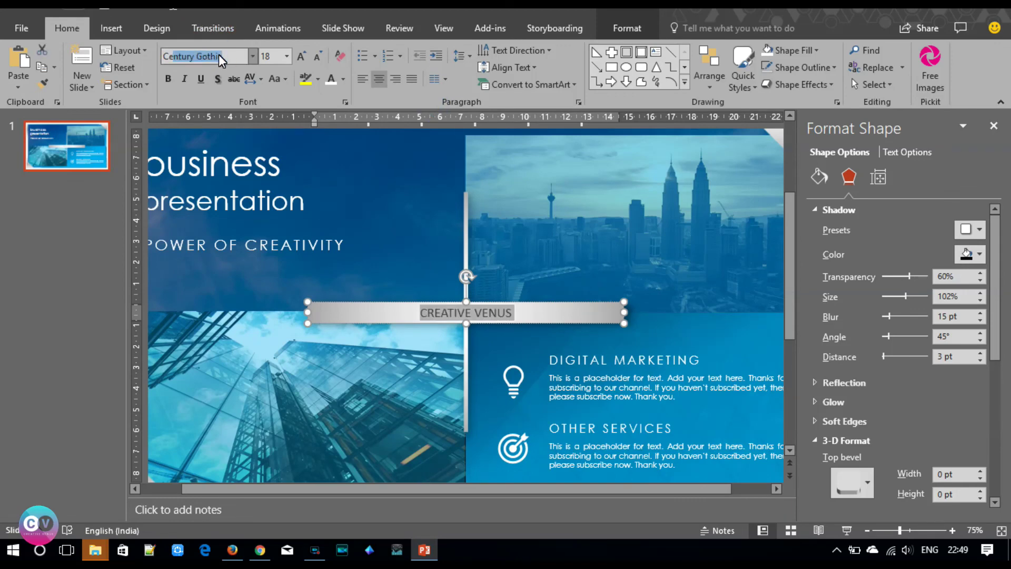
pyautogui.press('Return')
# - Give the label loose character spacing, 11 pt size and grey font colour
pyautogui.click(253, 79)
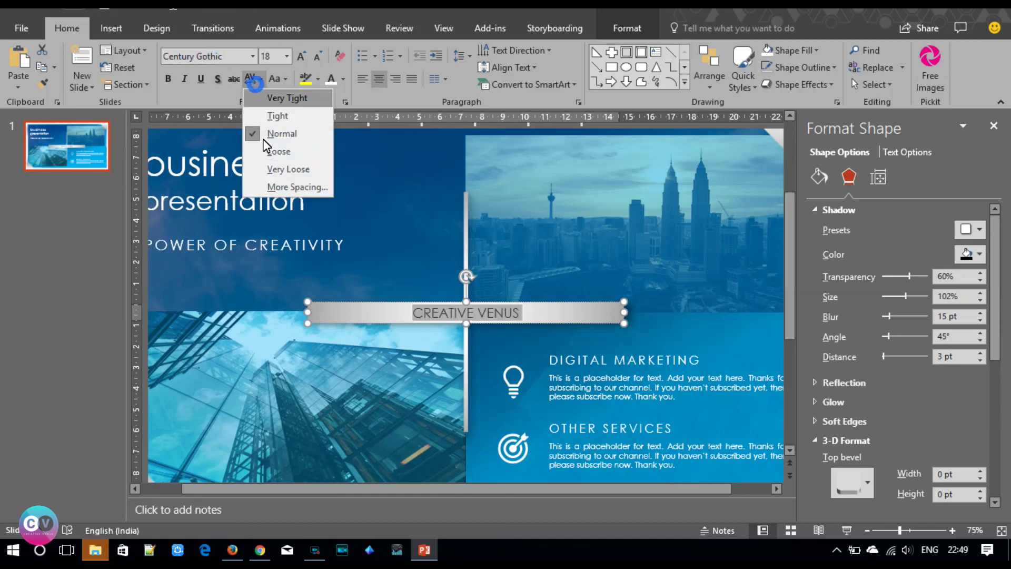
pyautogui.click(271, 152)
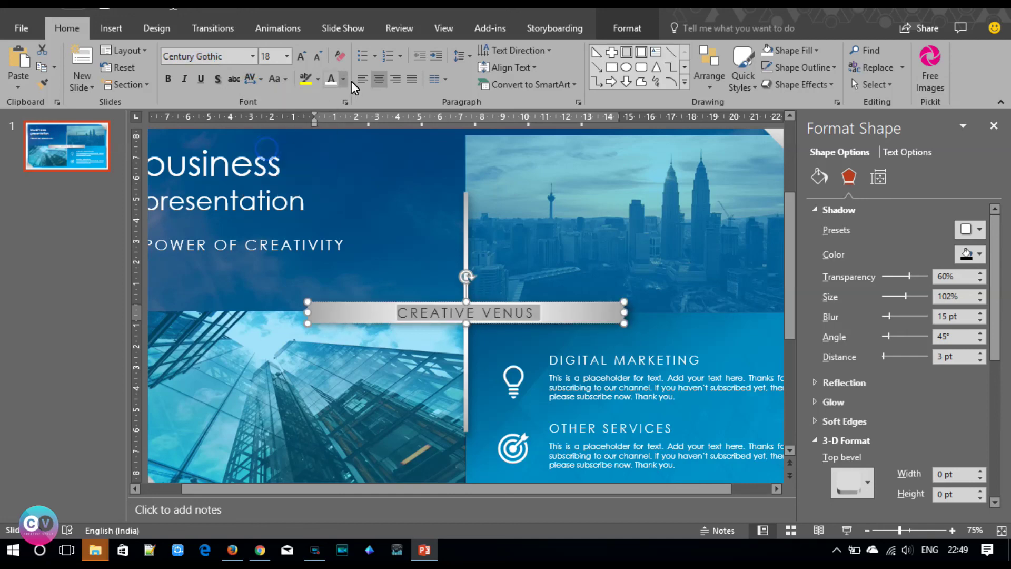
pyautogui.click(318, 56)
pyautogui.click(319, 55)
pyautogui.click(319, 56)
pyautogui.click(318, 56)
pyautogui.click(343, 79)
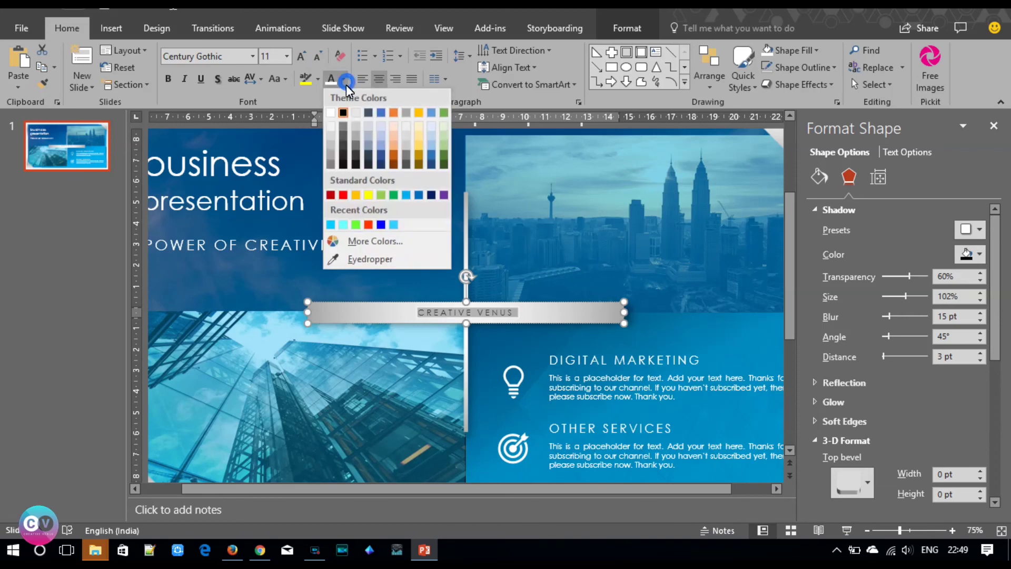
pyautogui.click(330, 156)
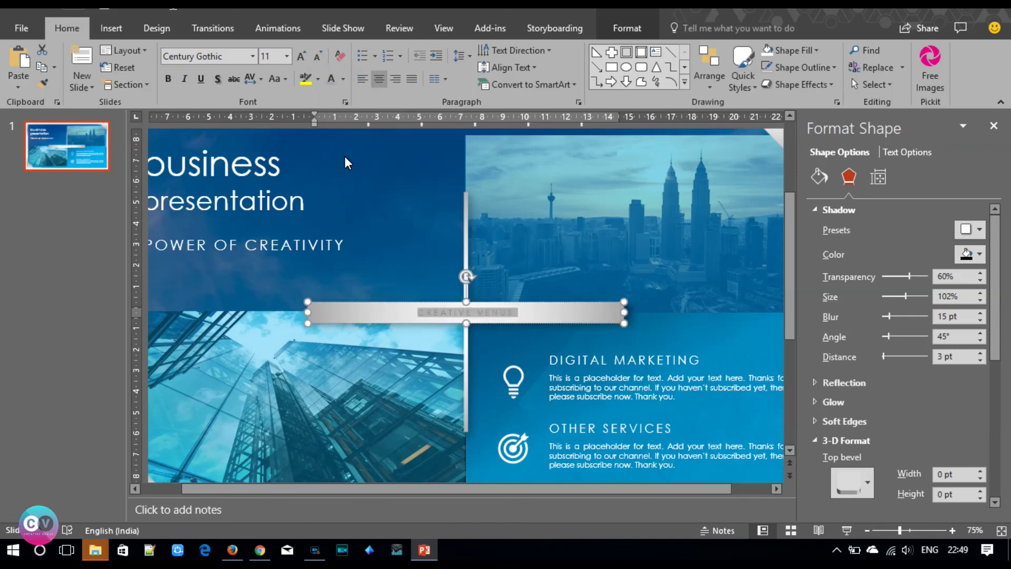
pyautogui.click(867, 530)
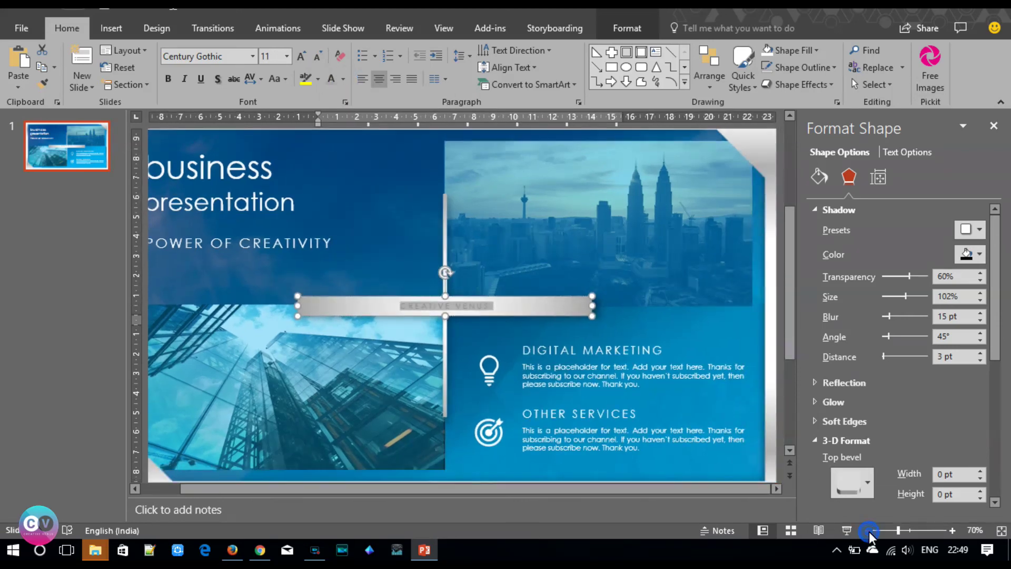
pyautogui.click(867, 530)
pyautogui.click(750, 422)
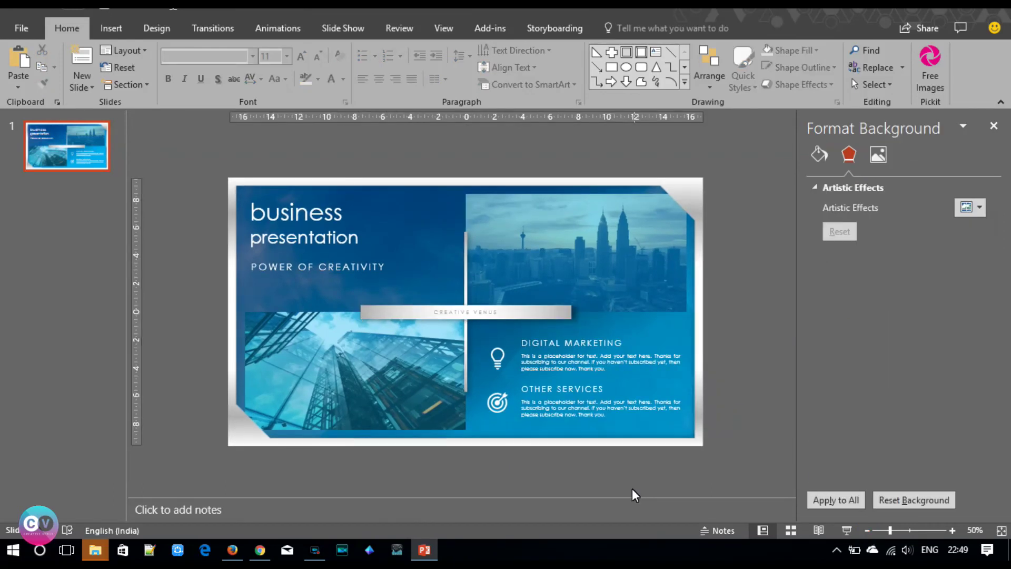
# - Save the presentation, then draw a 19.05 × 18.73 cm rectangle over the slide's right half
pyautogui.hotkey('ctrl', 's')
pyautogui.click(111, 28)
pyautogui.click(253, 66)
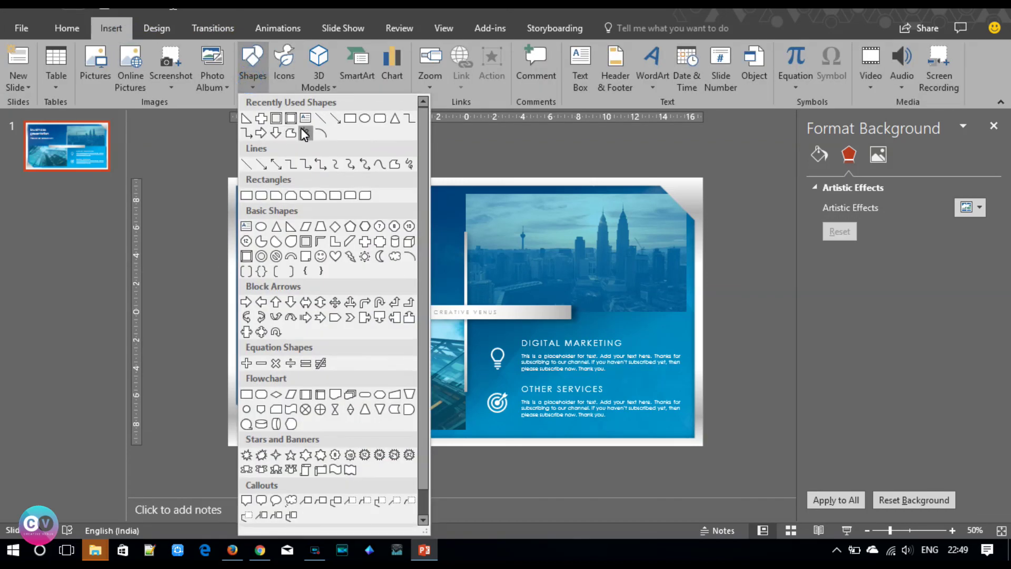
pyautogui.click(351, 119)
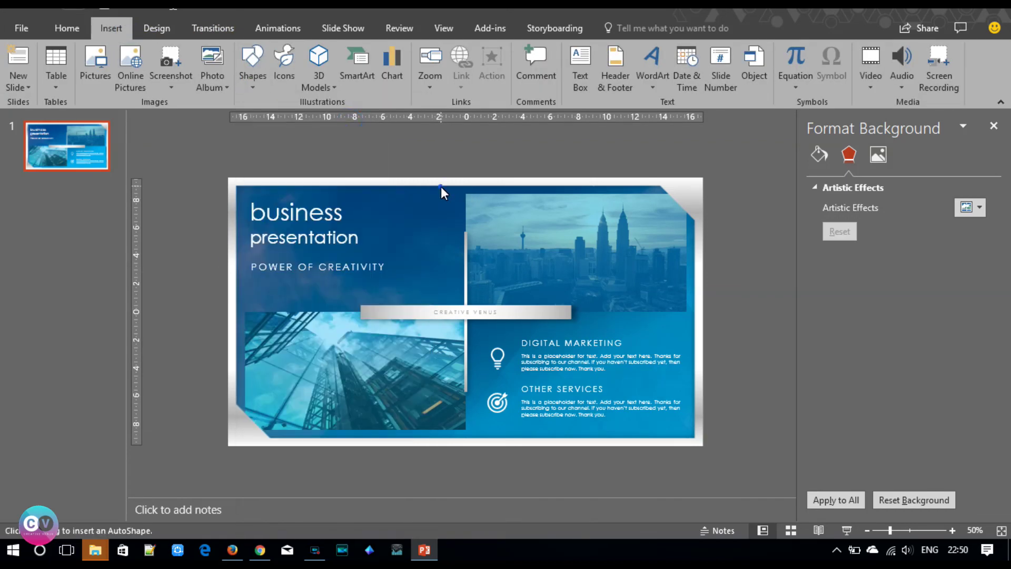
pyautogui.moveTo(441, 188); pyautogui.dragTo(706, 445)
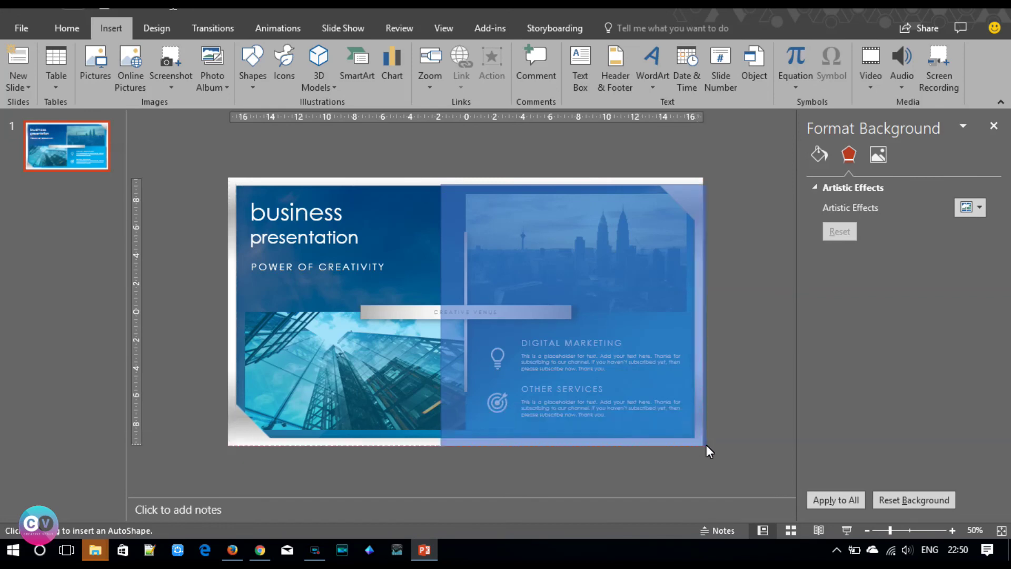
pyautogui.moveTo(705, 445); pyautogui.dragTo(703, 445)
pyautogui.moveTo(571, 179); pyautogui.dragTo(571, 178)
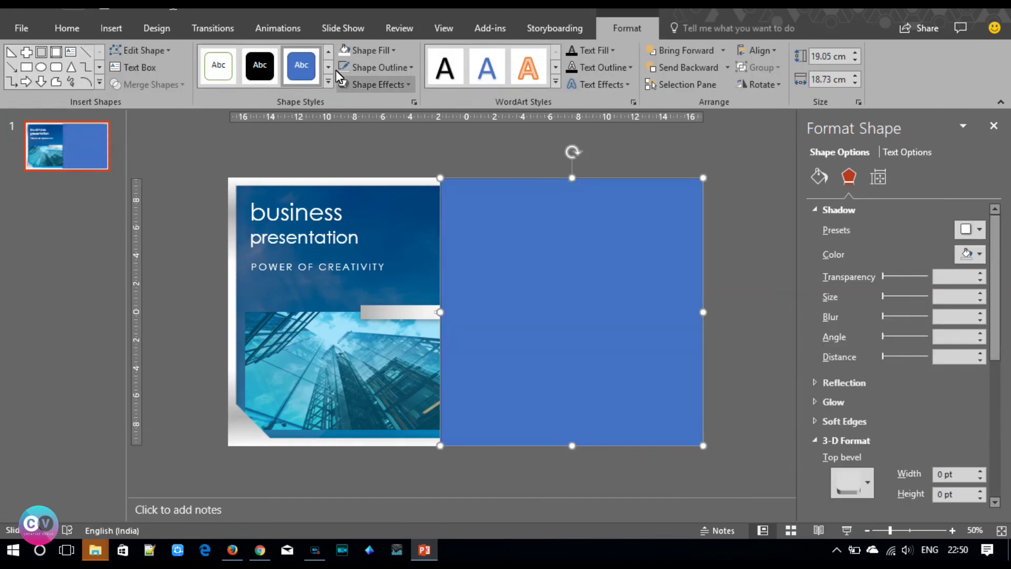
# - Draw a tall rectangle and rotate it diagonally across the slide's middle
pyautogui.click(868, 529)
pyautogui.click(868, 529)
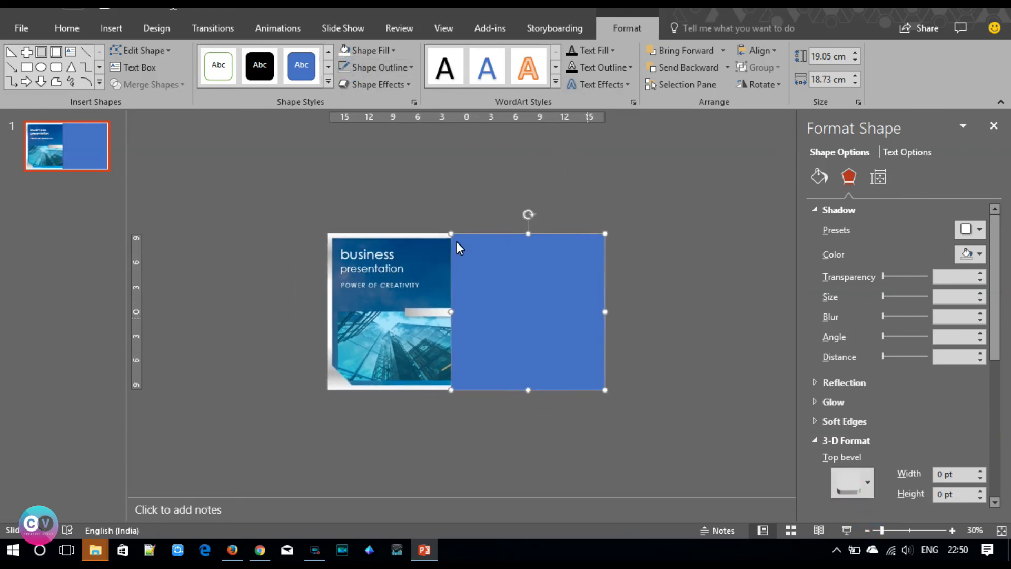
pyautogui.click(106, 30)
pyautogui.click(247, 84)
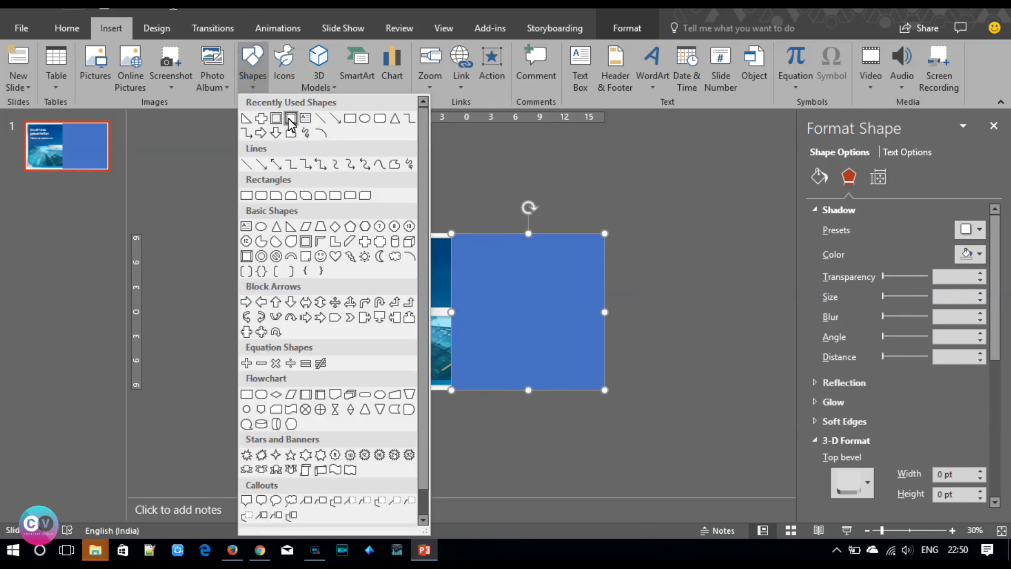
pyautogui.click(350, 118)
pyautogui.moveTo(418, 195); pyautogui.dragTo(479, 460)
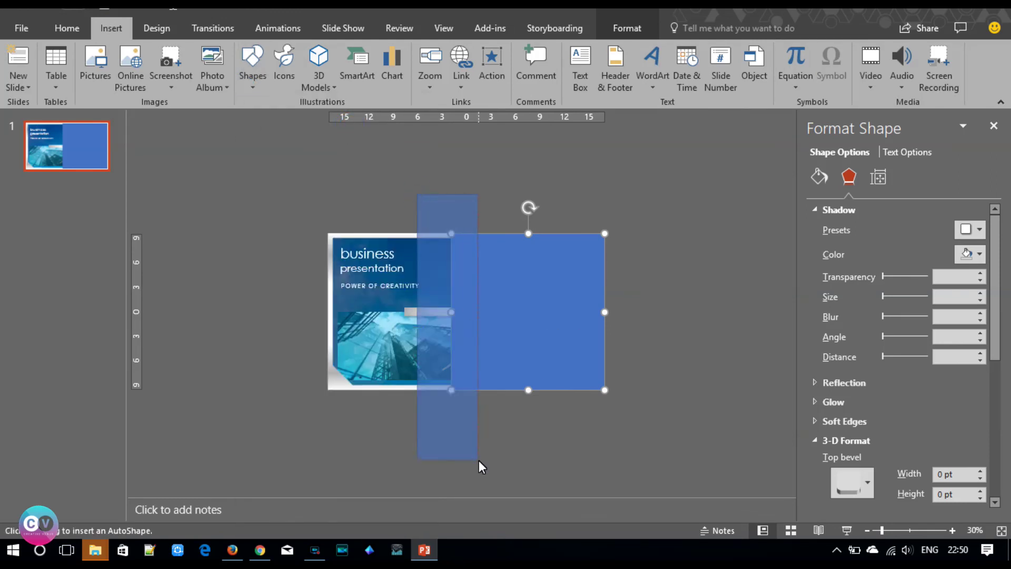
pyautogui.moveTo(447, 168); pyautogui.dragTo(378, 183)
pyautogui.moveTo(441, 274); pyautogui.dragTo(447, 319)
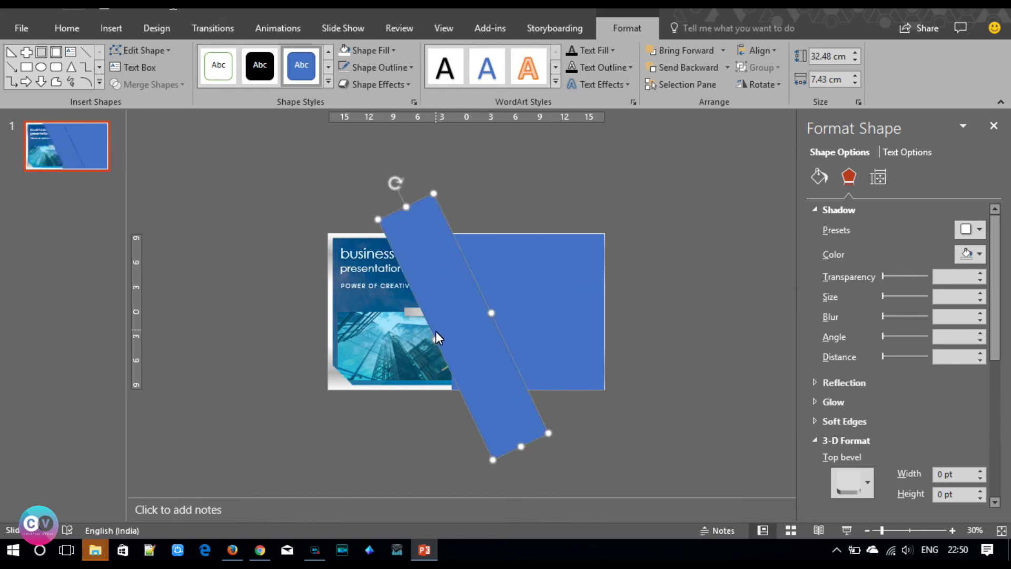
pyautogui.moveTo(436, 337); pyautogui.dragTo(398, 352)
# - Subtract the rotated rectangle from the right-half rectangle to give it a diagonal edge
pyautogui.click(543, 319)
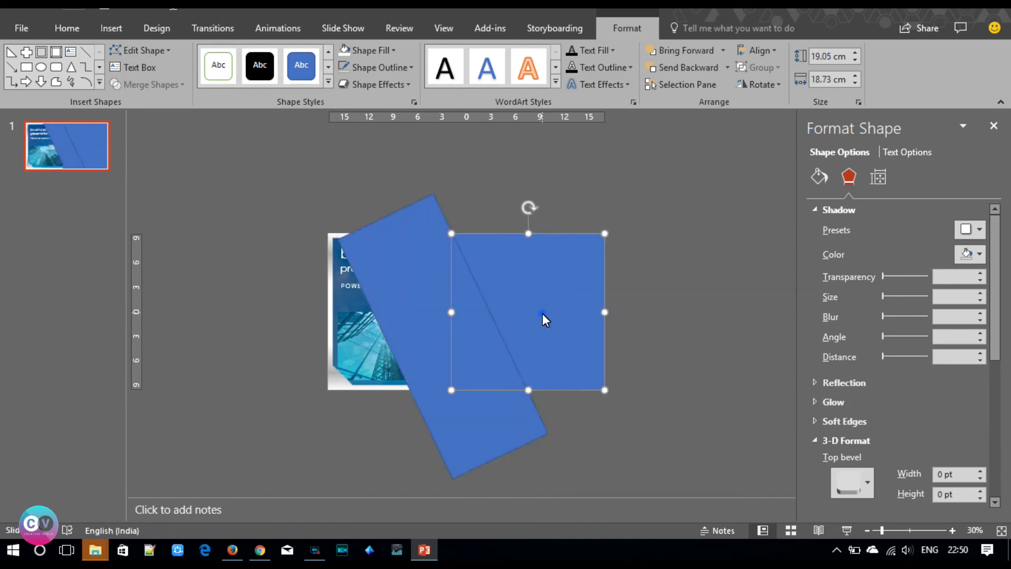
pyautogui.keyDown('shift'); pyautogui.click(410, 330); pyautogui.keyUp('shift')
pyautogui.click(147, 84)
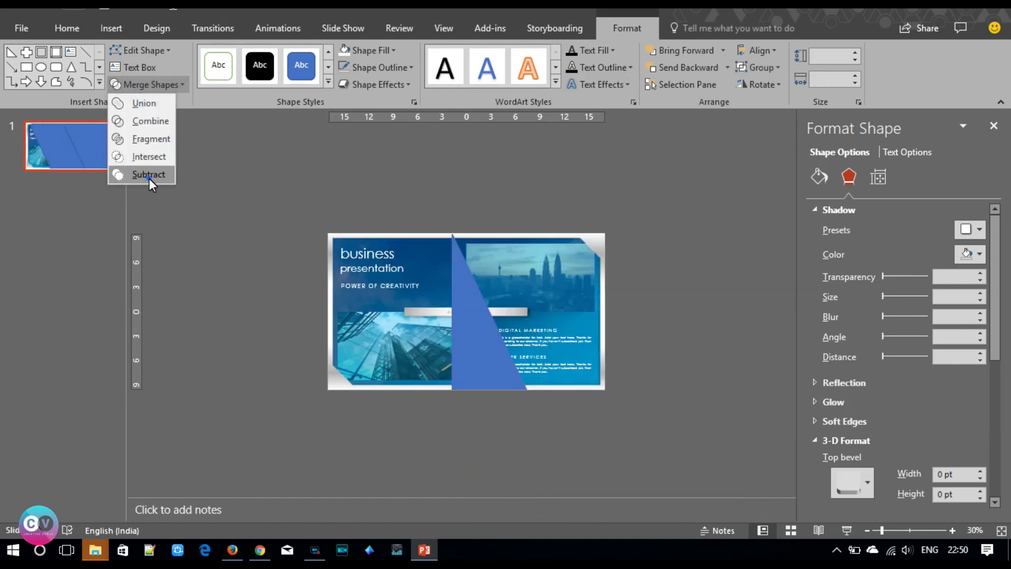
pyautogui.click(150, 177)
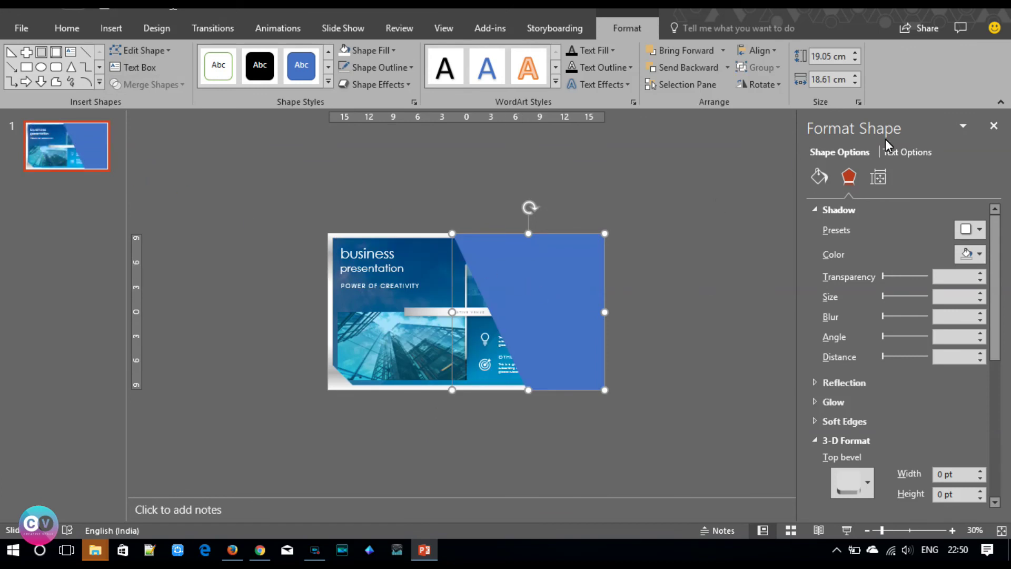
# - Give the diagonal shape a two-stop gradient fill with a white right stop
pyautogui.click(819, 180)
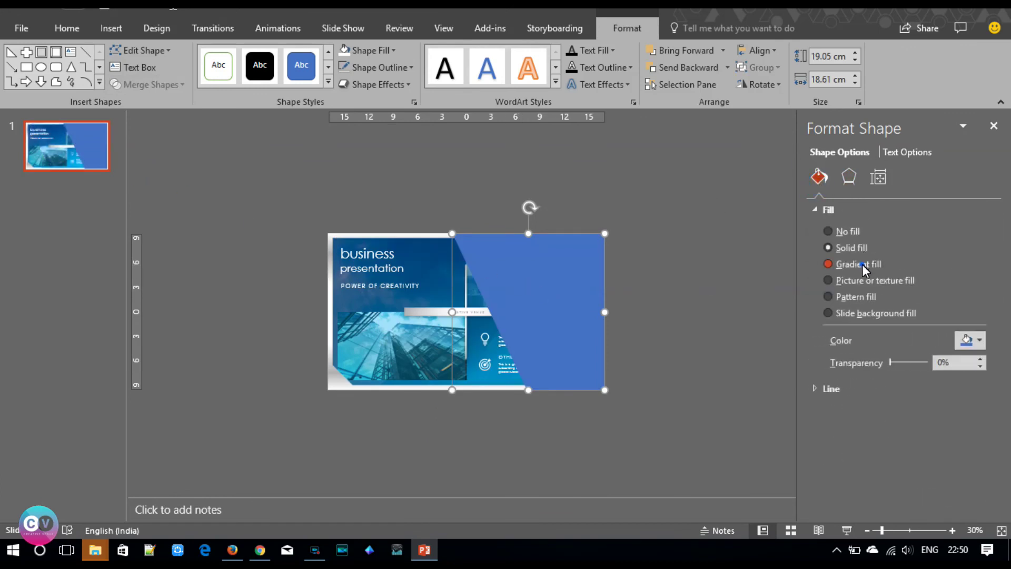
pyautogui.click(862, 264)
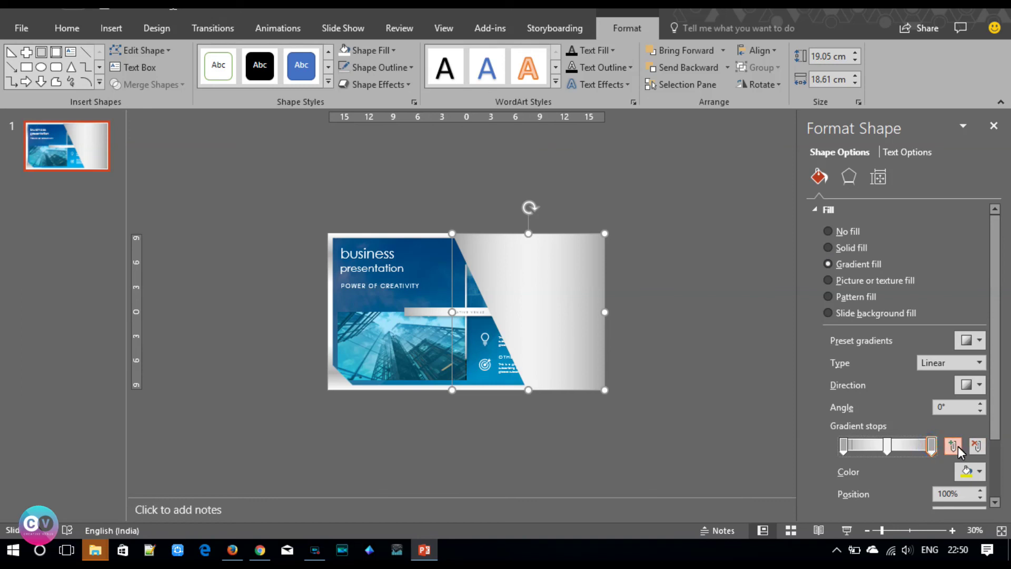
pyautogui.click(976, 446)
pyautogui.click(890, 446)
pyautogui.click(976, 446)
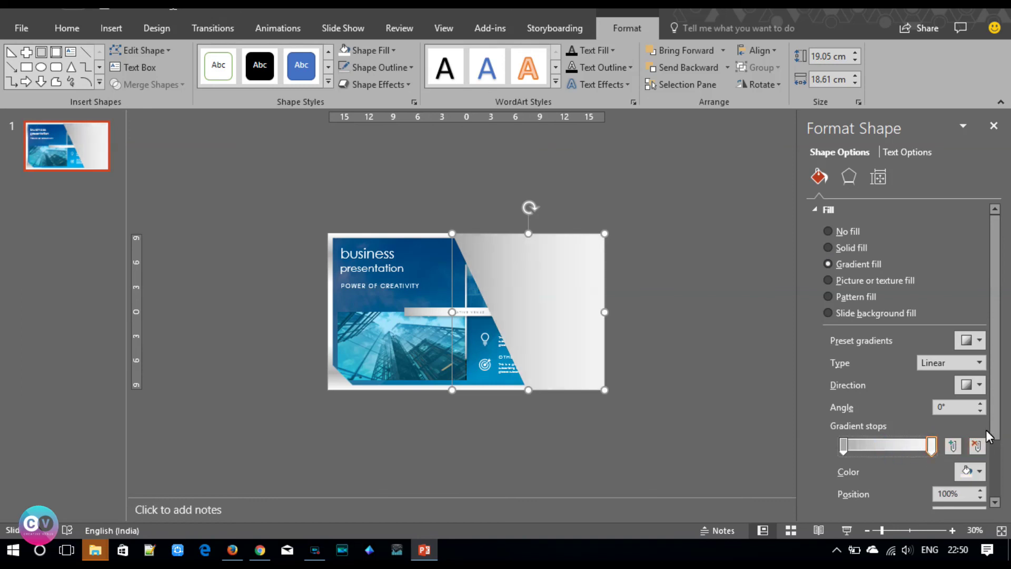
pyautogui.click(976, 389)
pyautogui.click(894, 412)
pyautogui.click(970, 471)
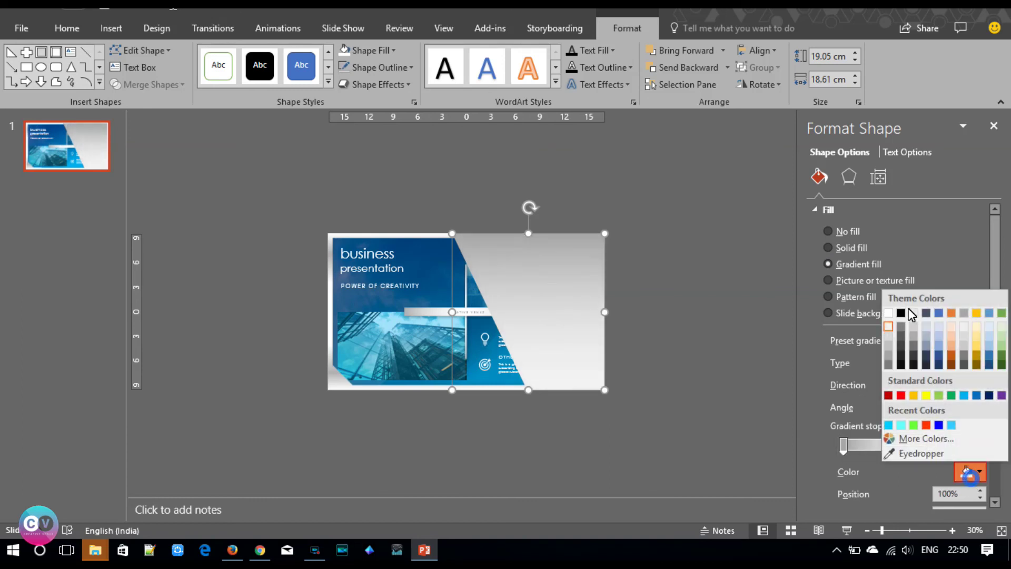
pyautogui.click(887, 314)
# - Make the left gradient stop white and about 80% transparent
pyautogui.click(843, 445)
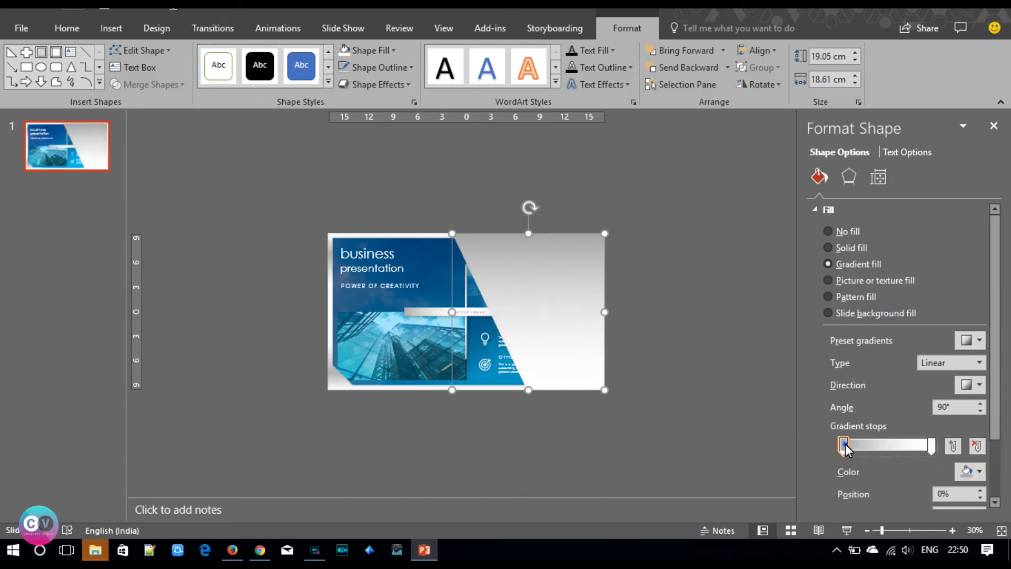
pyautogui.click(980, 473)
pyautogui.click(987, 483)
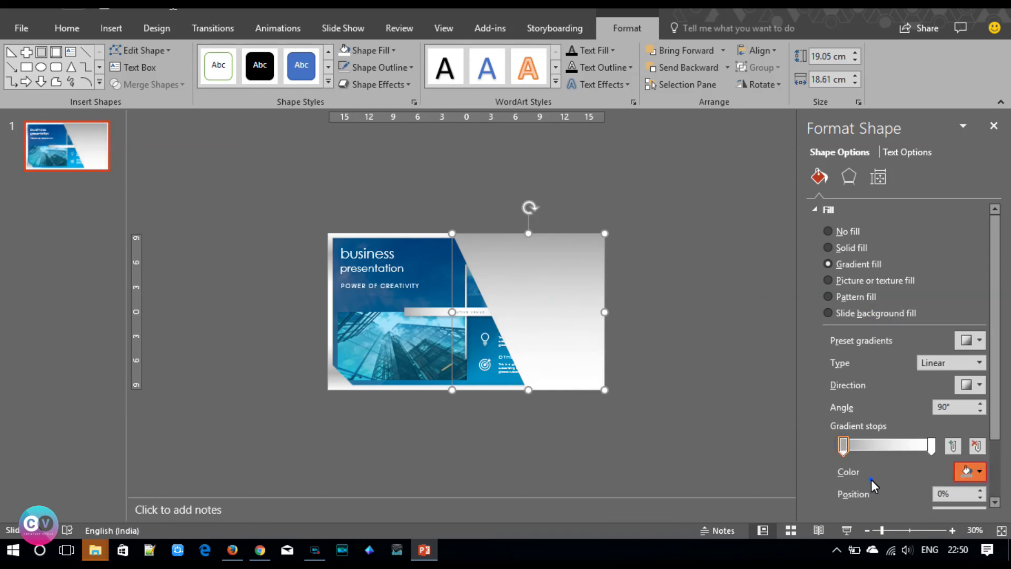
pyautogui.scroll(-3, 1003, 421)
pyautogui.moveTo(897, 438); pyautogui.dragTo(984, 444)
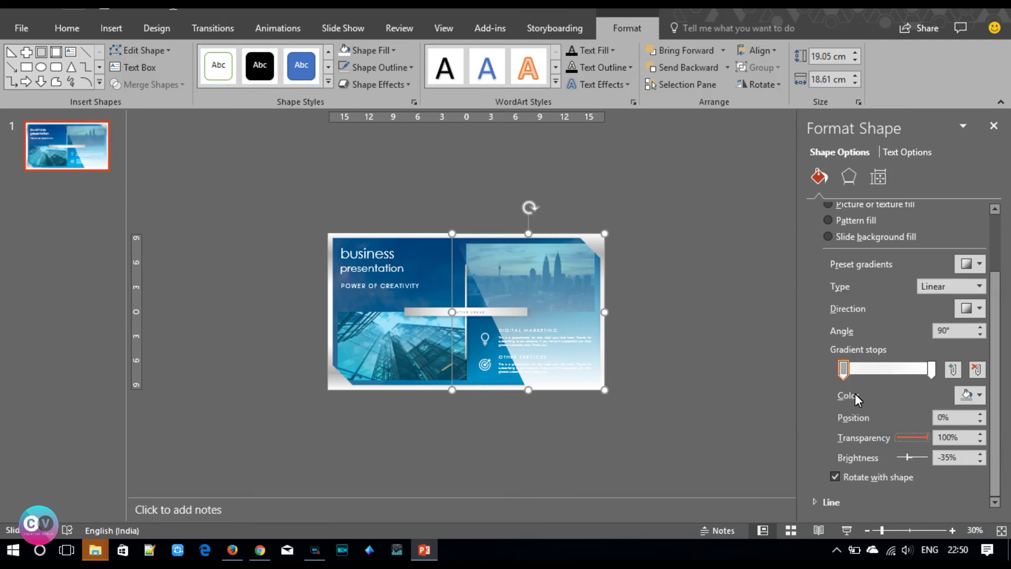
pyautogui.moveTo(926, 438)
pyautogui.mouseDown()
pyautogui.moveTo(895, 438)
pyautogui.moveTo(969, 444)
pyautogui.mouseUp()
pyautogui.click(931, 369)
pyautogui.click(844, 368)
pyautogui.click(967, 395)
pyautogui.click(895, 233)
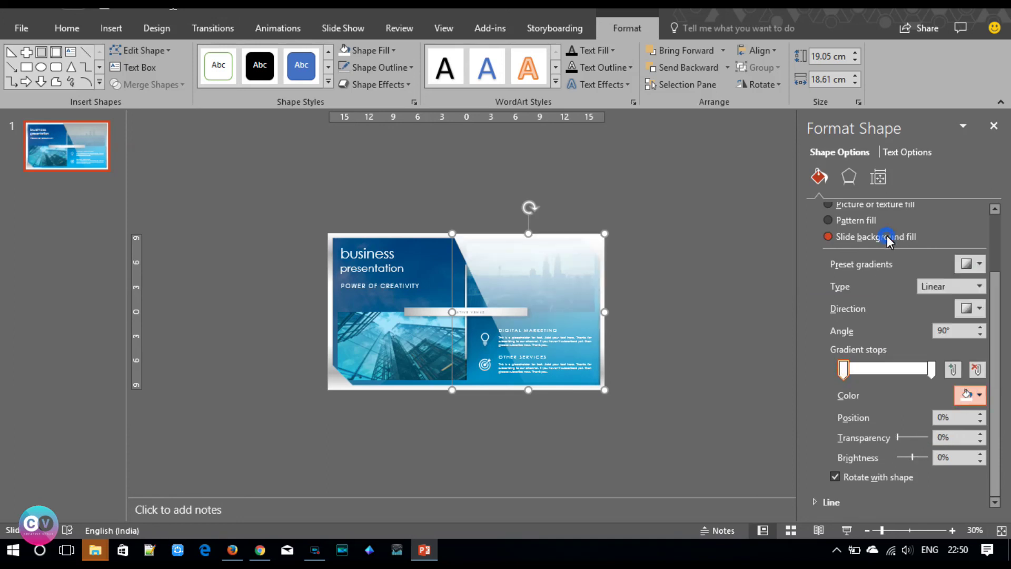
pyautogui.moveTo(898, 437); pyautogui.dragTo(920, 441)
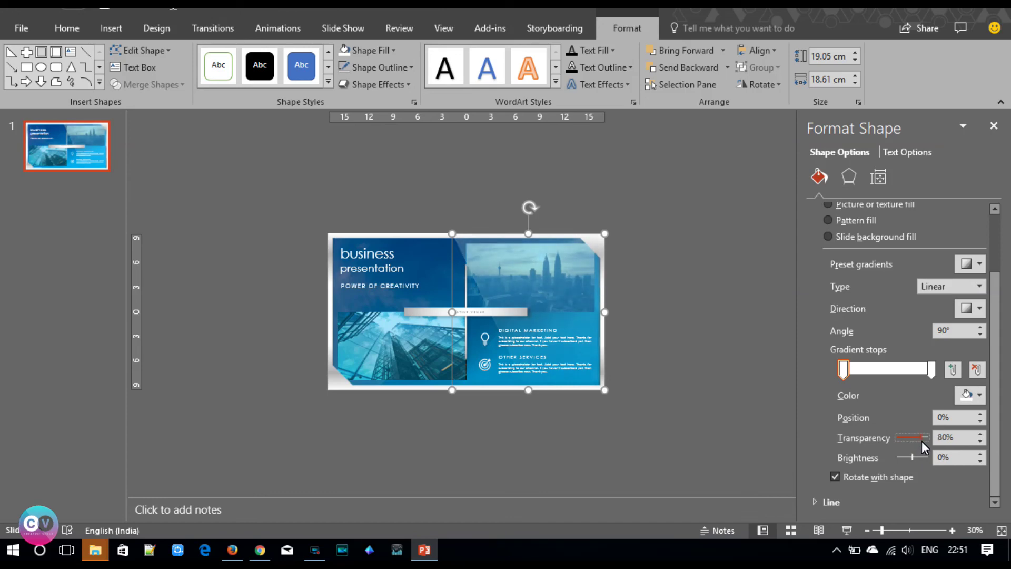
pyautogui.click(705, 384)
pyautogui.click(556, 330)
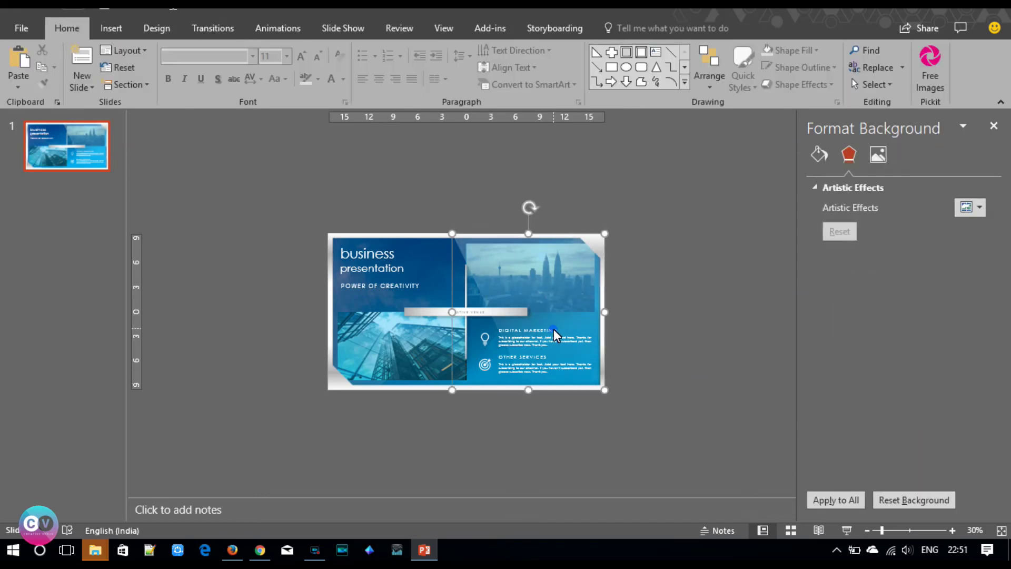
# - Make the blue backdrop's first gradient stop fully opaque
pyautogui.click(452, 315)
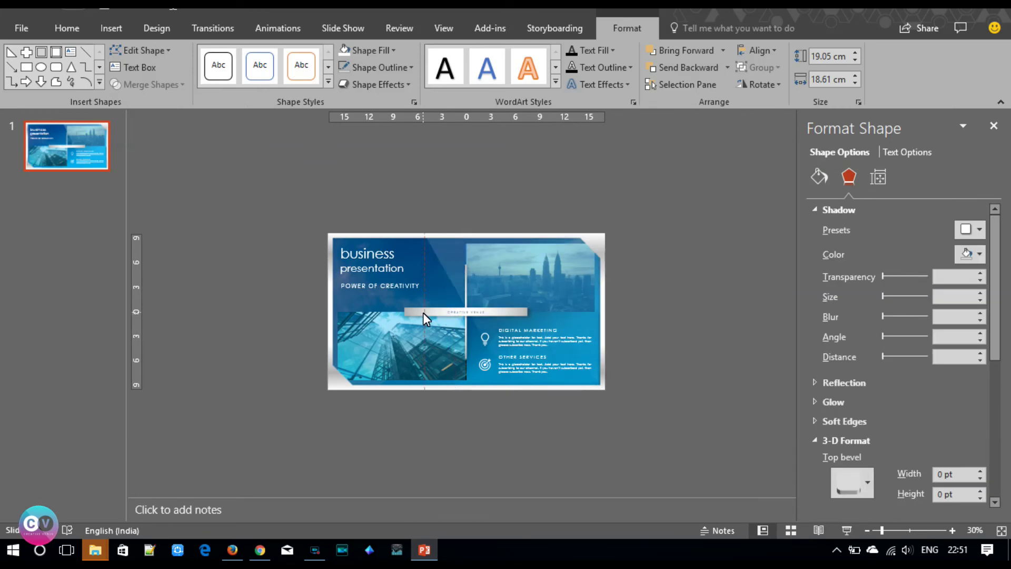
pyautogui.click(425, 312)
pyautogui.click(688, 362)
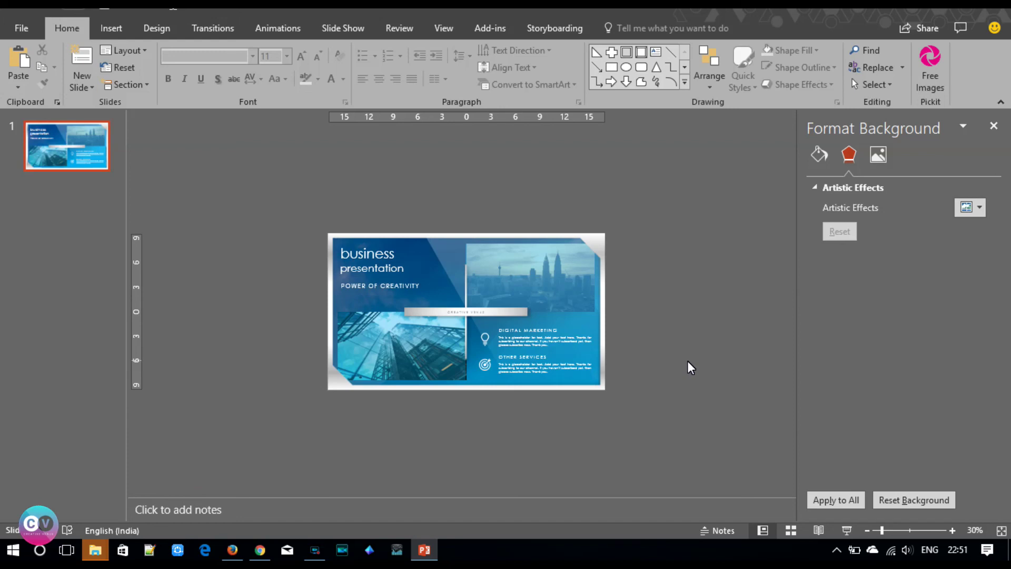
pyautogui.click(397, 304)
pyautogui.click(879, 438)
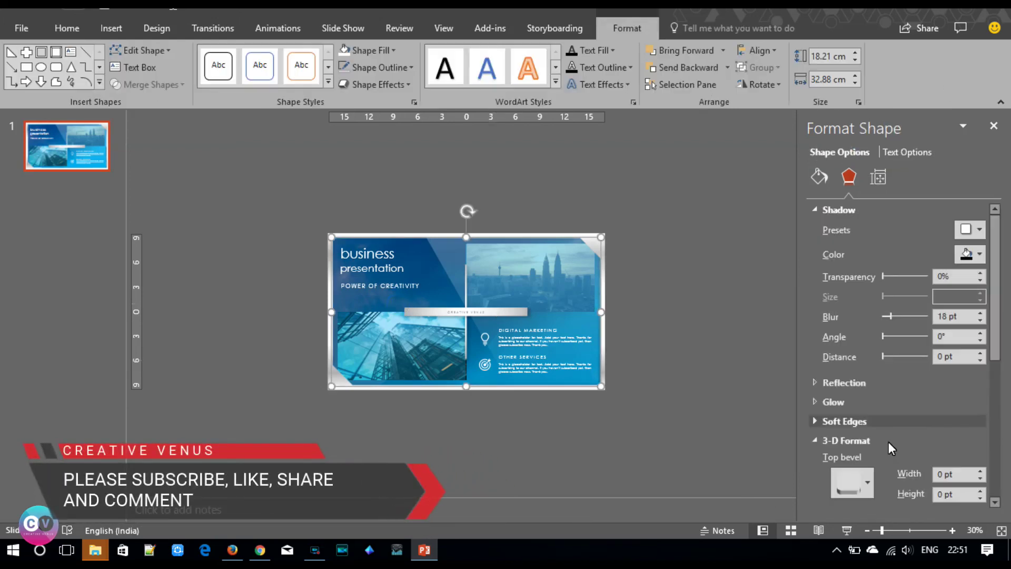
pyautogui.click(820, 177)
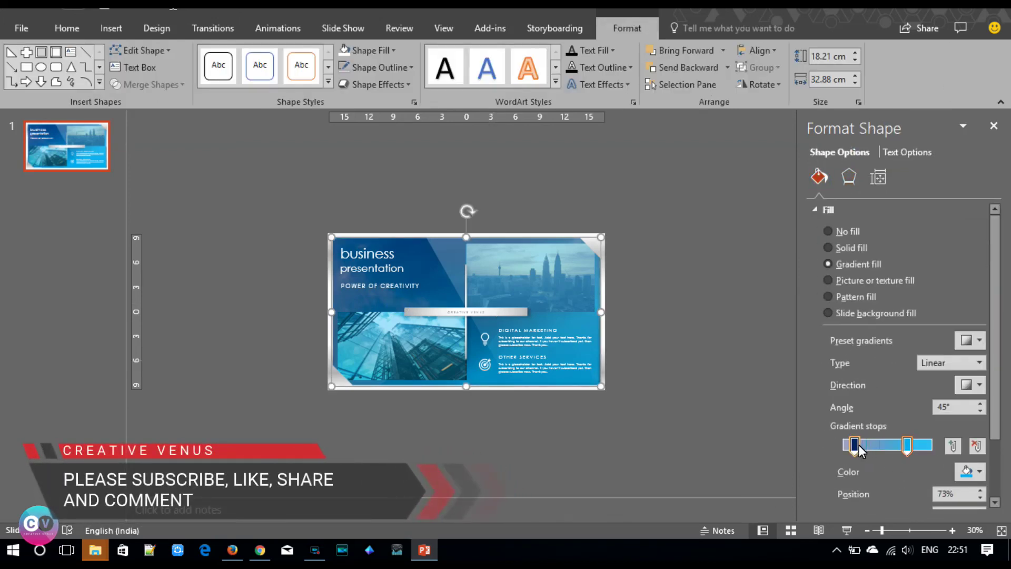
pyautogui.click(855, 445)
pyautogui.scroll(-1, 921, 475)
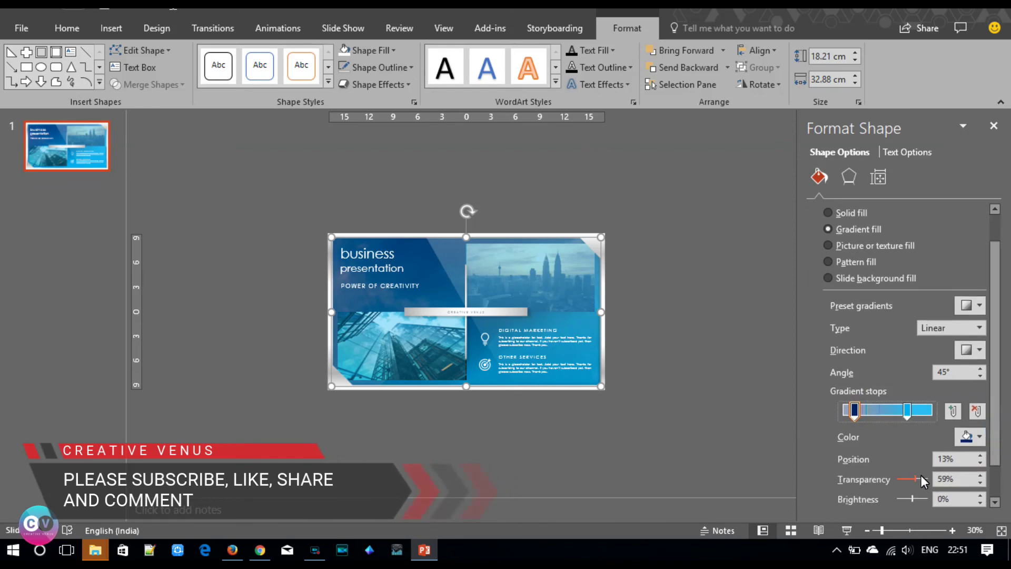
pyautogui.moveTo(916, 478); pyautogui.dragTo(889, 478)
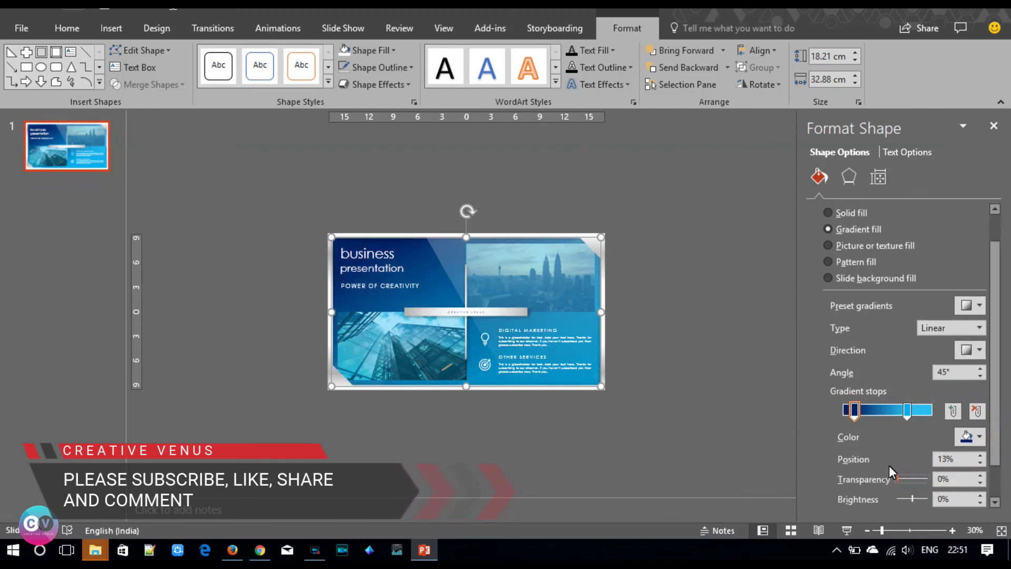
# - Set the backdrop gradient to 90° with the dark-blue stop near 19%
pyautogui.click(978, 351)
pyautogui.click(902, 375)
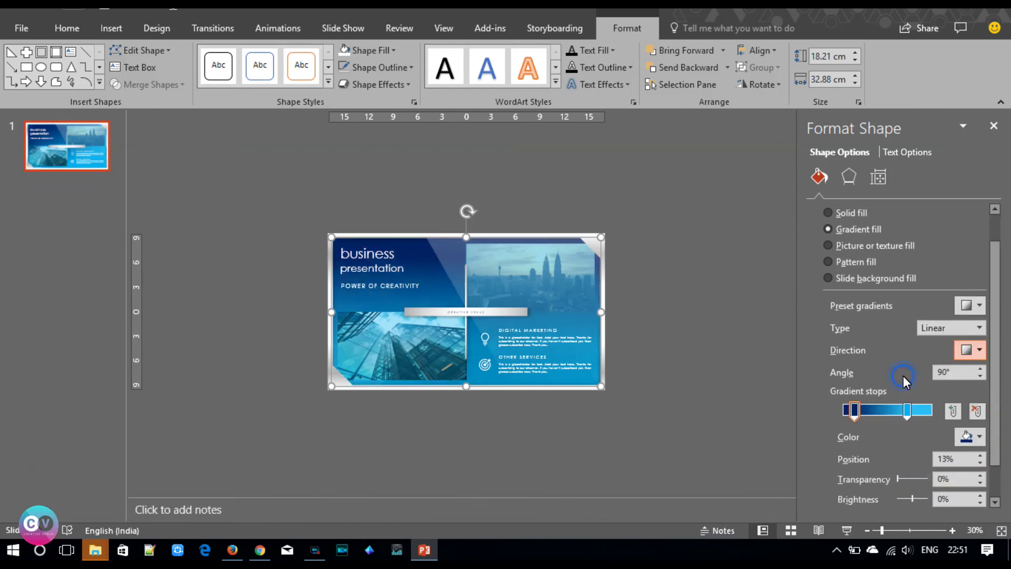
pyautogui.moveTo(864, 411); pyautogui.dragTo(887, 417)
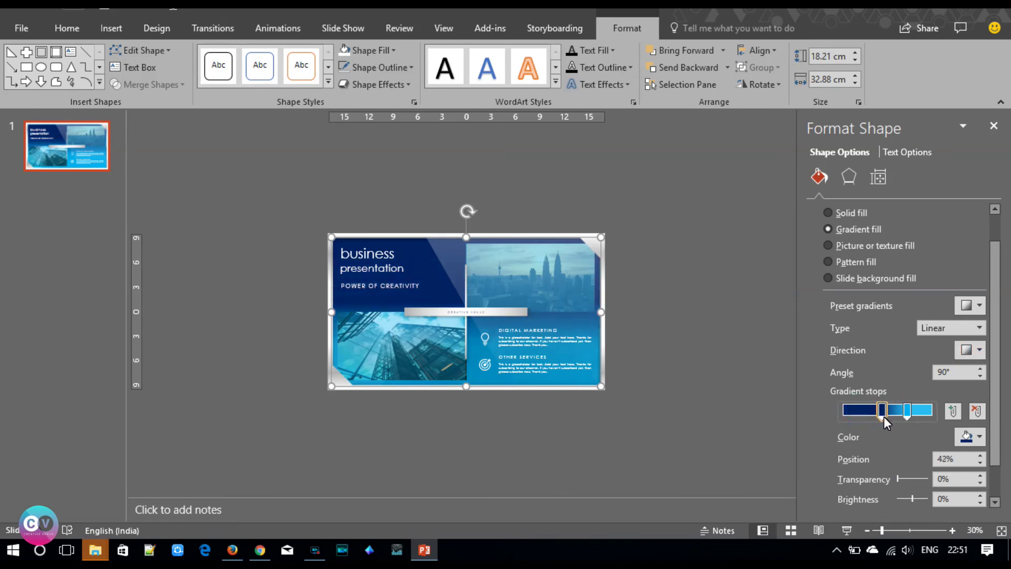
pyautogui.moveTo(887, 418); pyautogui.dragTo(859, 409)
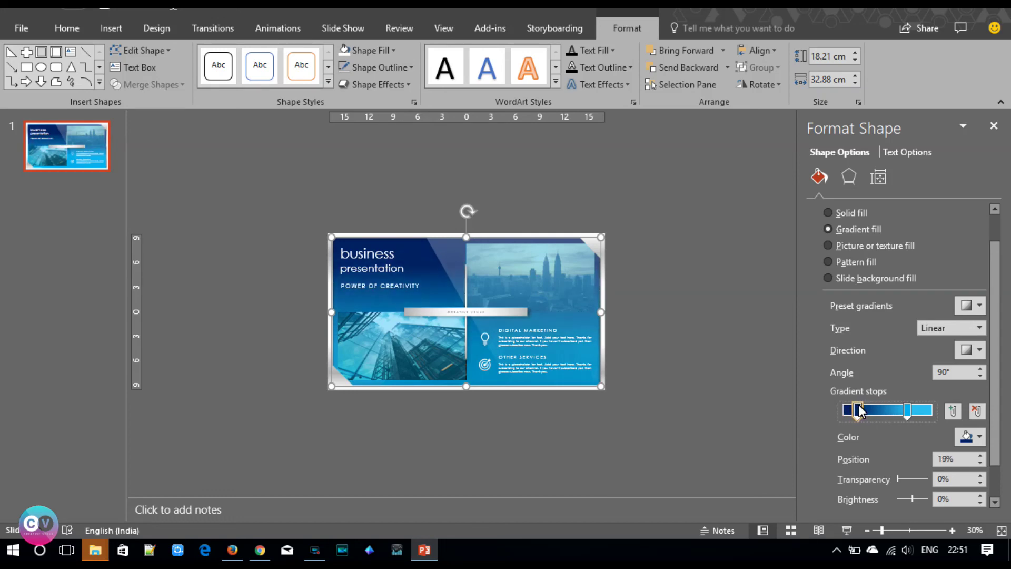
pyautogui.click(739, 374)
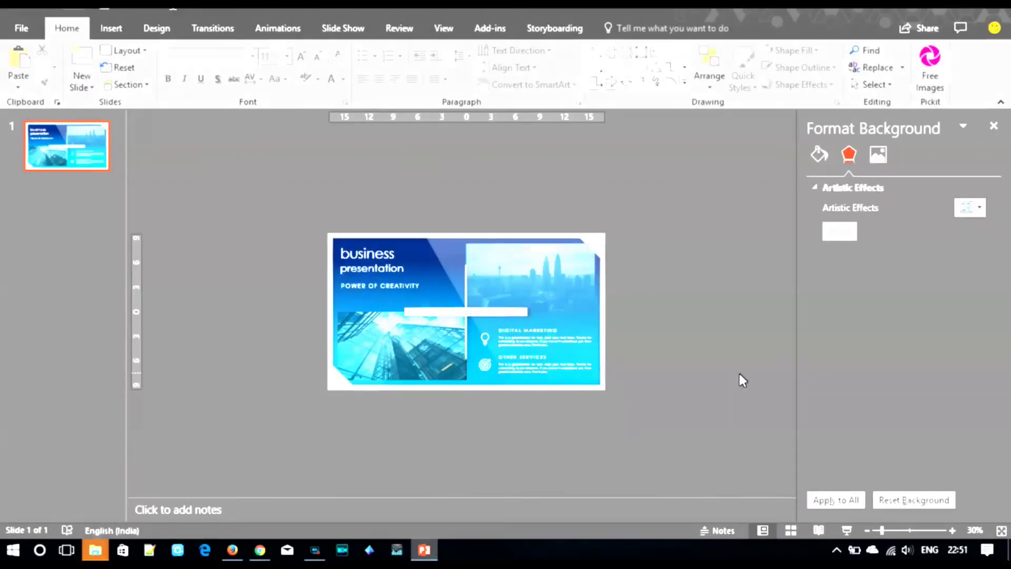